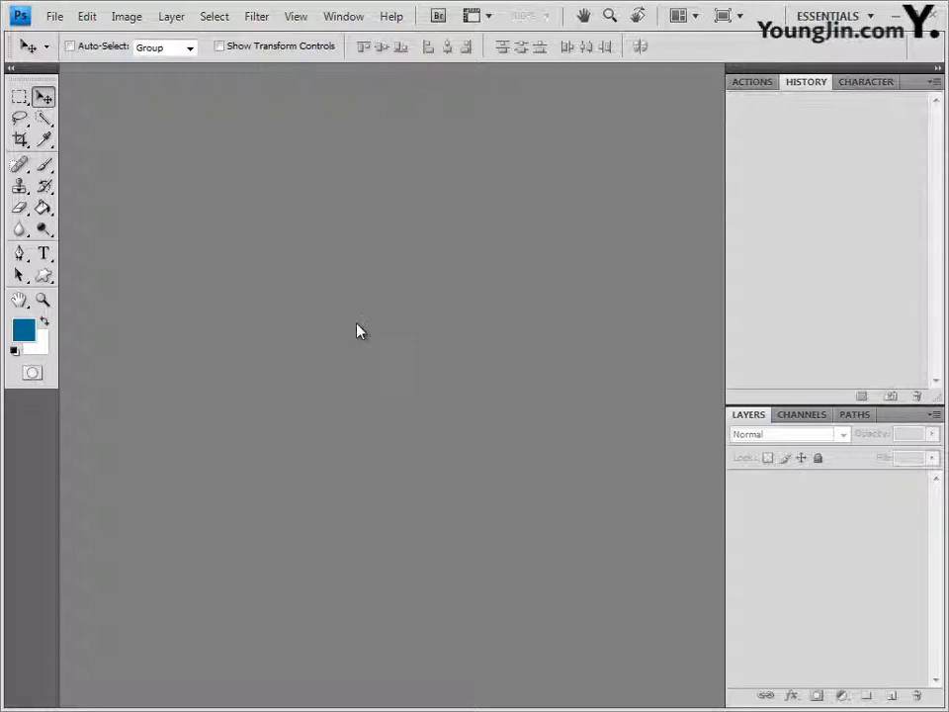
# Step: Create a new white 600 x 400 pixel RGB document at 72 pixels/inch and float it in its own window
pyautogui.hotkey('ctrl', 'n')
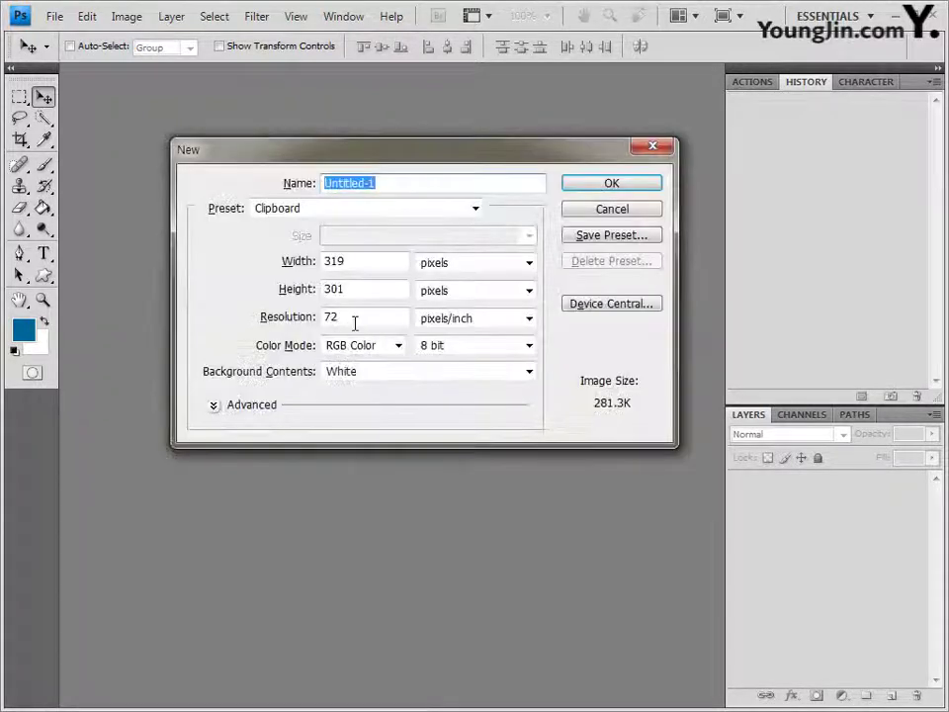
pyautogui.doubleClick(365, 264)
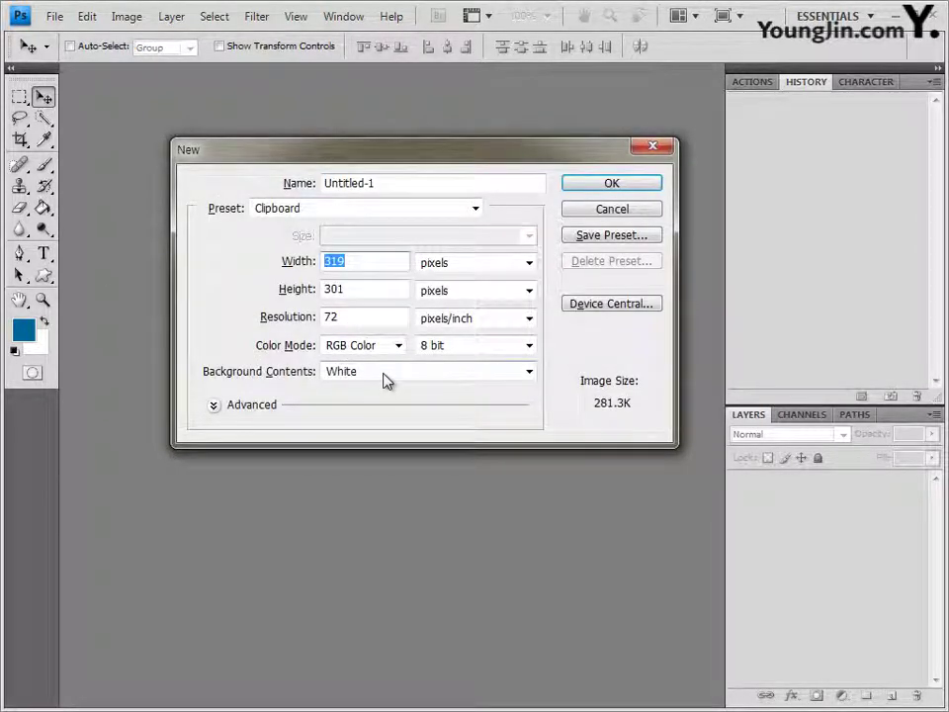
pyautogui.write('600')
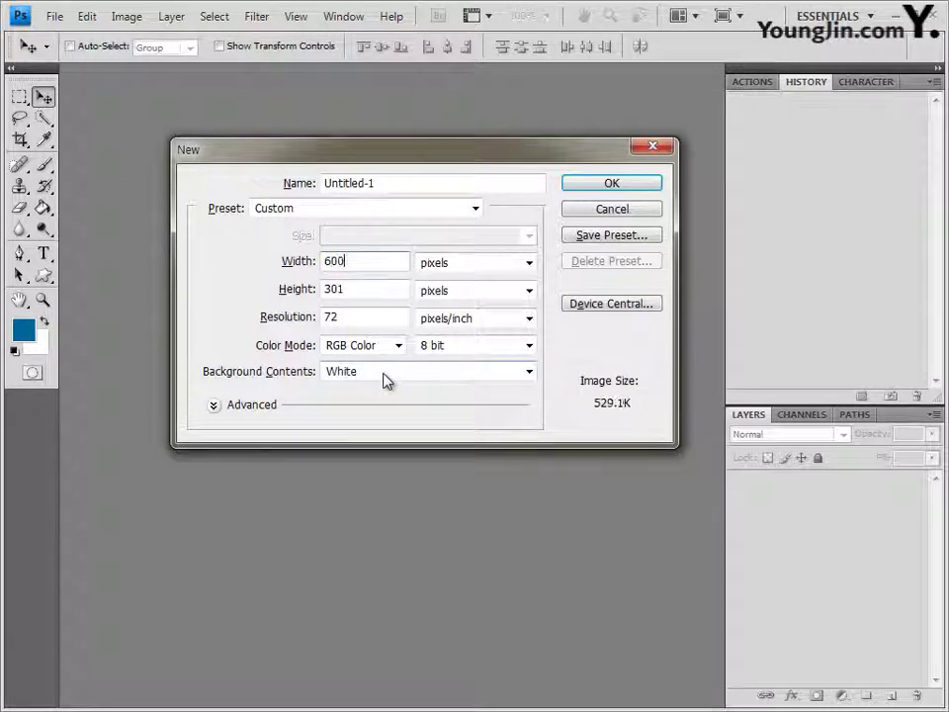
pyautogui.press('Tab')
pyautogui.write('400')
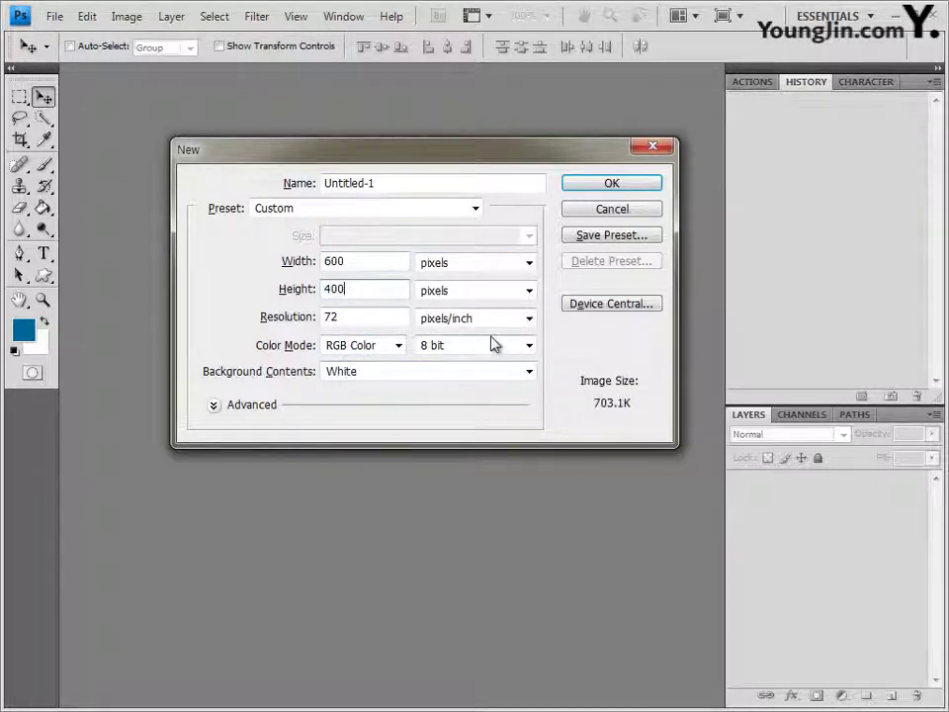
pyautogui.click(632, 187)
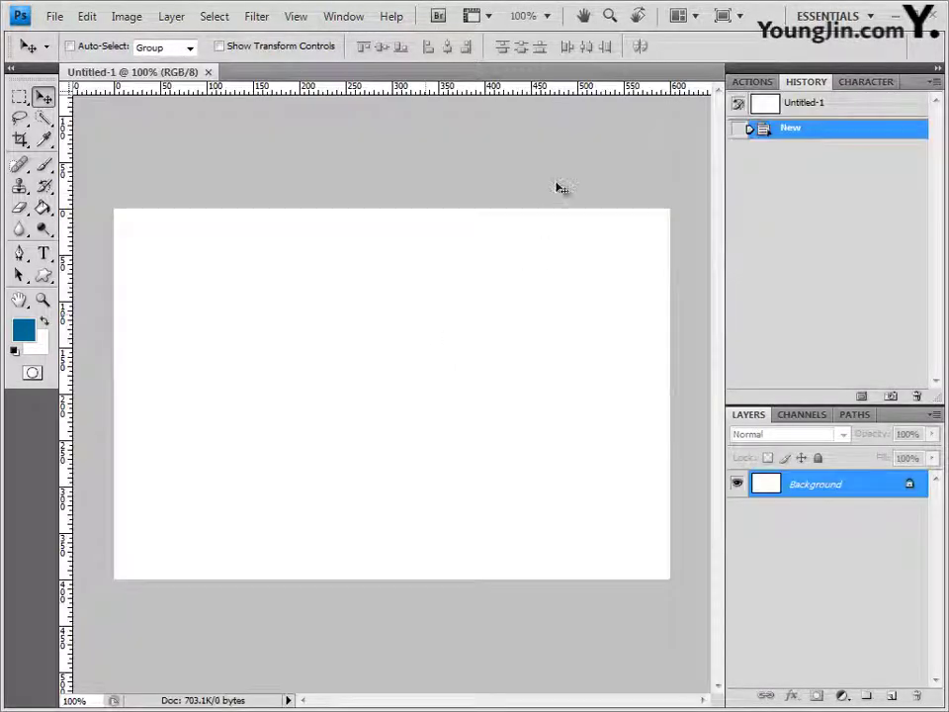
pyautogui.moveTo(188, 72); pyautogui.dragTo(219, 121)
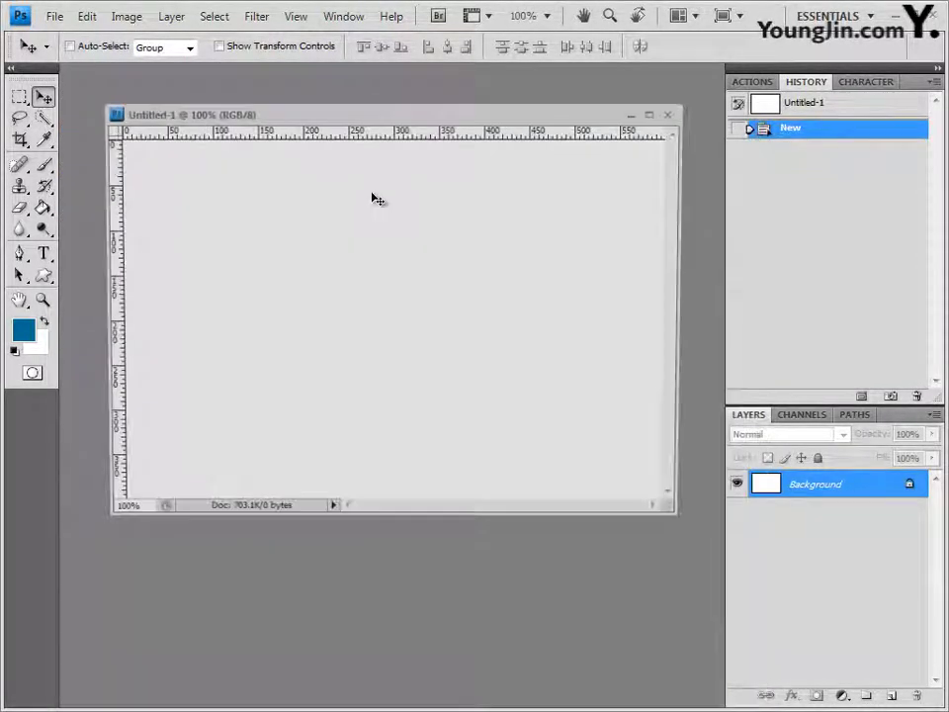
pyautogui.moveTo(309, 118)
pyautogui.mouseDown()
pyautogui.moveTo(259, 112)
pyautogui.moveTo(296, 110)
pyautogui.mouseUp()
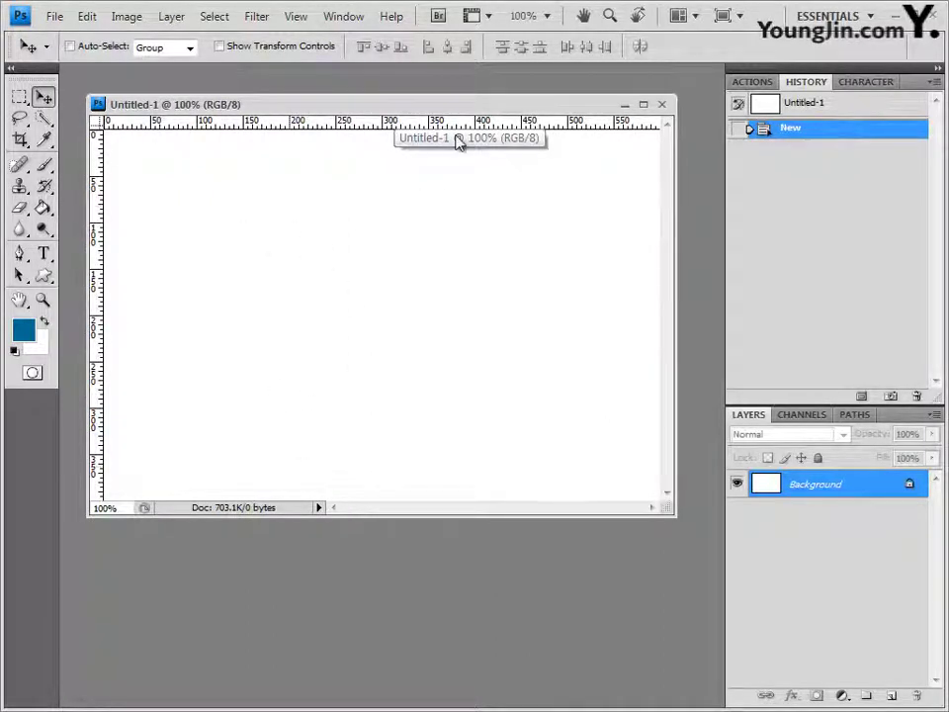
# Step: Set the ruler units to pixels and place vertical guides at about 100, 200, 300 and 400 px
pyautogui.rightClick(250, 126)
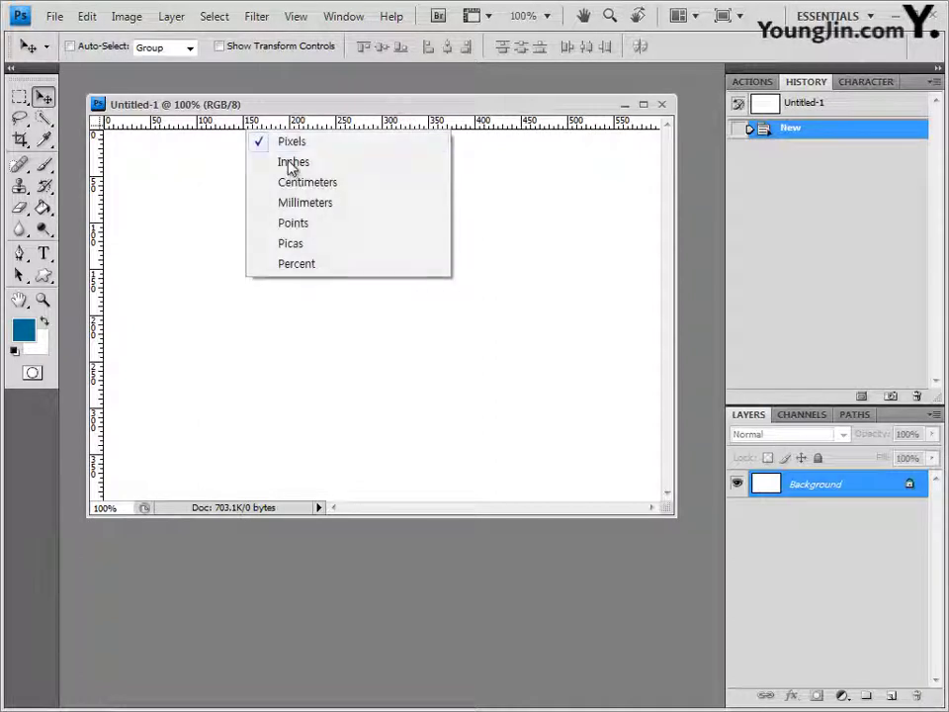
pyautogui.click(339, 138)
pyautogui.moveTo(99, 245); pyautogui.dragTo(197, 231)
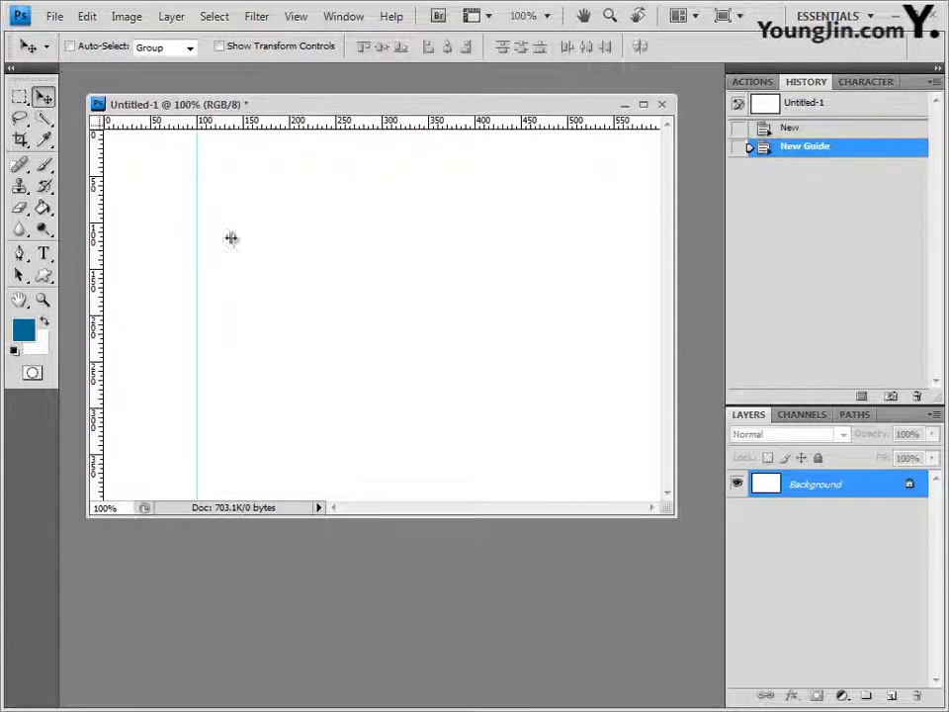
pyautogui.moveTo(295, 227); pyautogui.dragTo(289, 219)
pyautogui.moveTo(96, 222); pyautogui.dragTo(383, 227)
pyautogui.moveTo(96, 238); pyautogui.dragTo(475, 235)
pyautogui.click(296, 16)
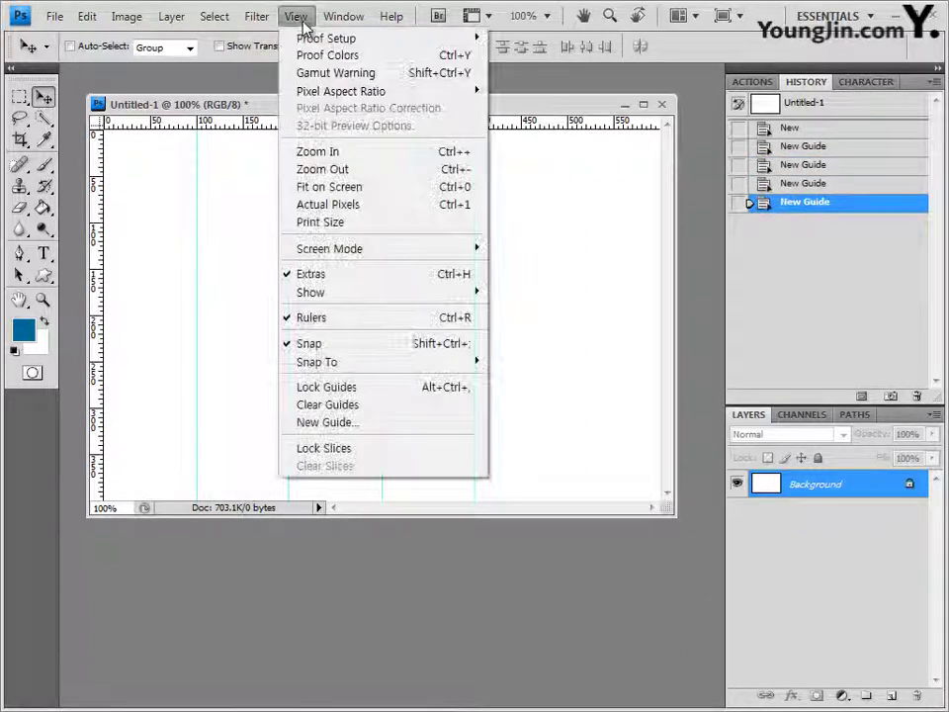
pyautogui.click(381, 423)
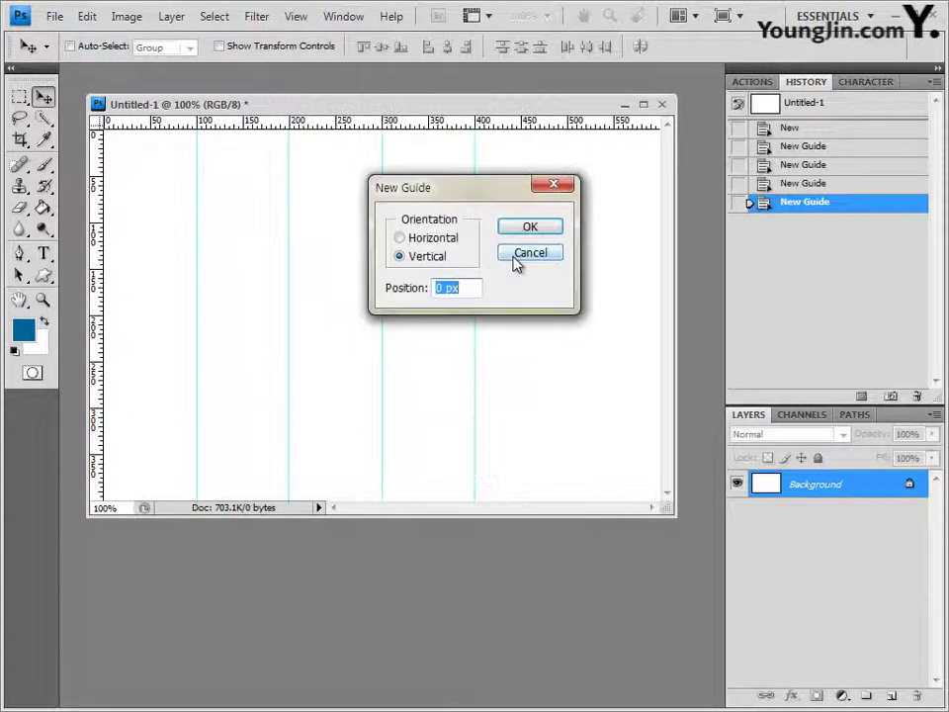
pyautogui.click(548, 256)
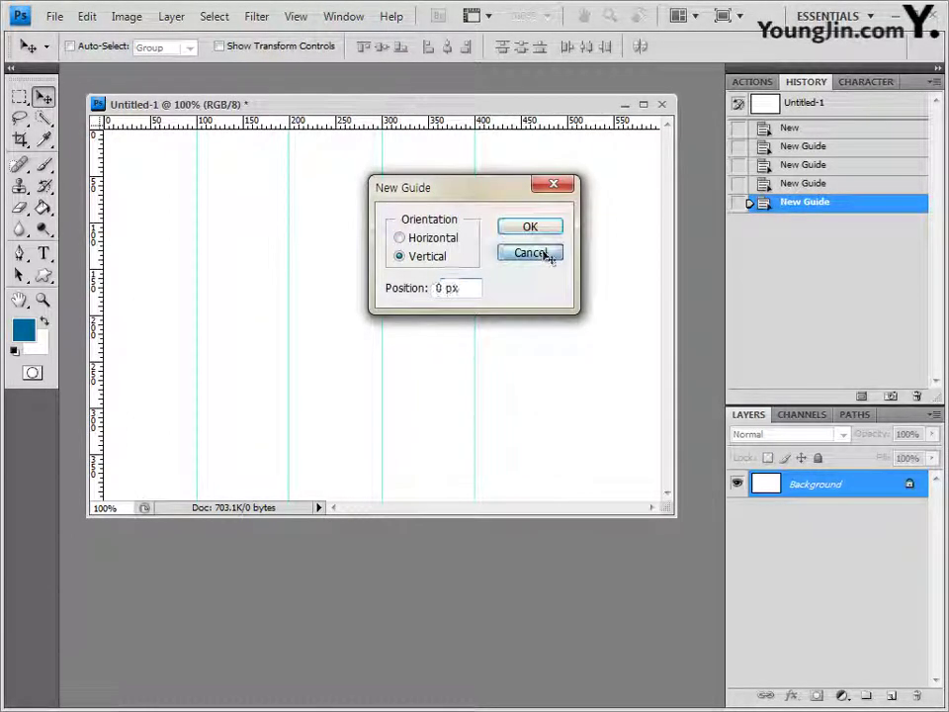
# Step: Add a vertical guide at about 500 px and horizontal guides at about 100, 200 and 300 px
pyautogui.moveTo(97, 317); pyautogui.dragTo(569, 255)
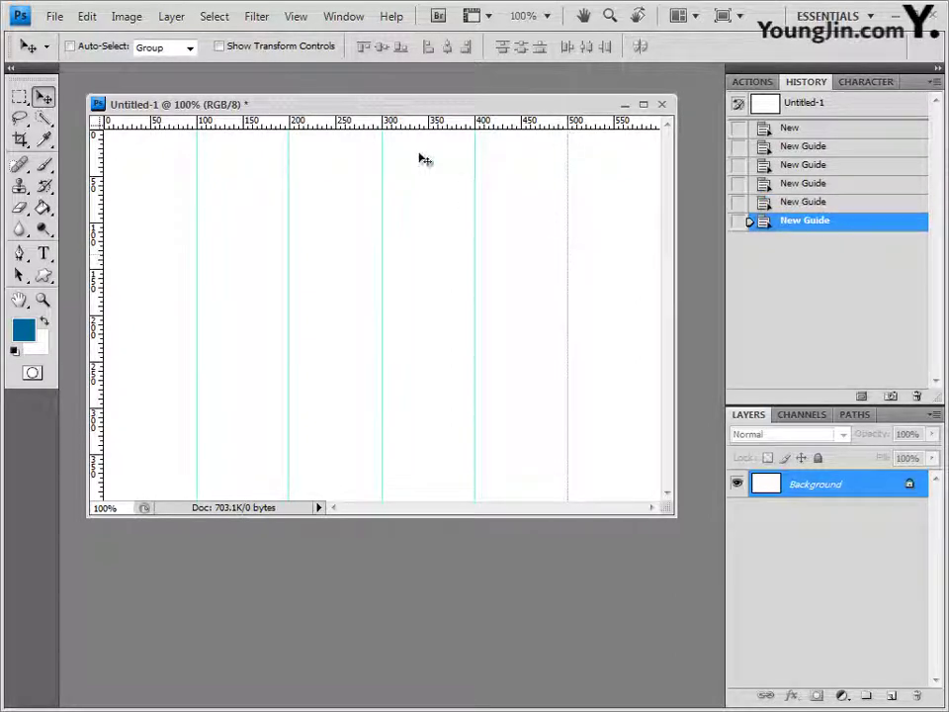
pyautogui.moveTo(422, 125); pyautogui.dragTo(408, 318)
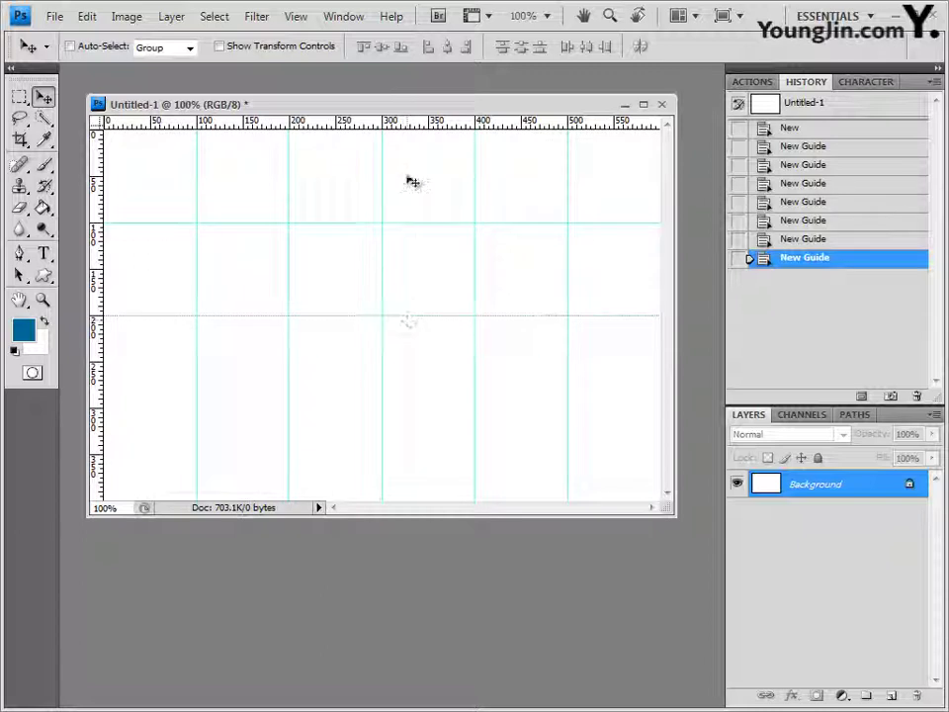
pyautogui.moveTo(405, 126); pyautogui.dragTo(405, 406)
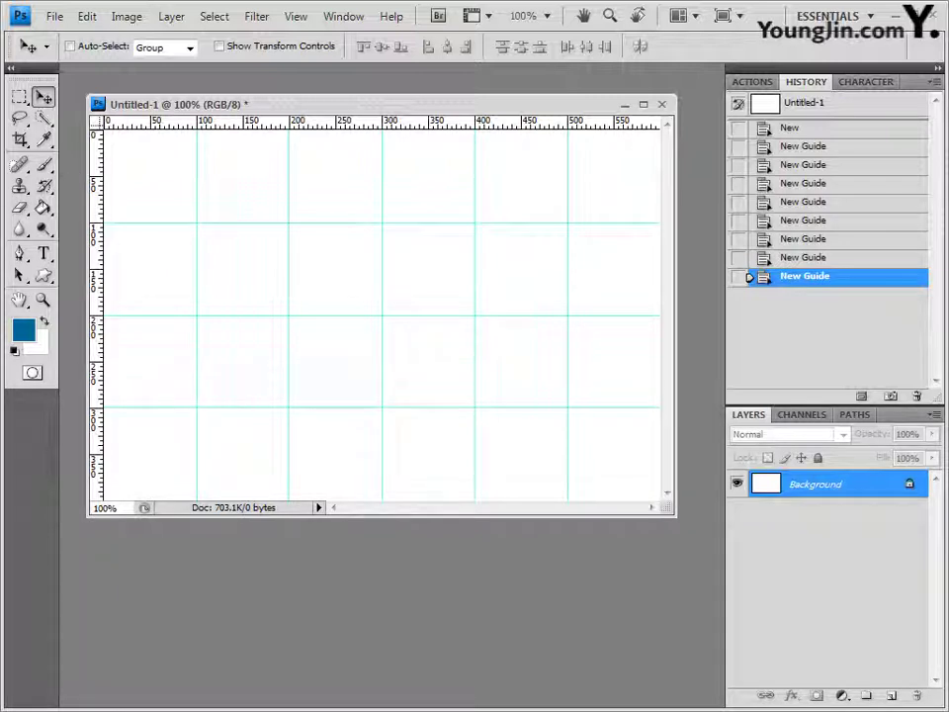
# Step: Set the foreground color to ffff99 and fill the Background layer with it
pyautogui.click(17, 336)
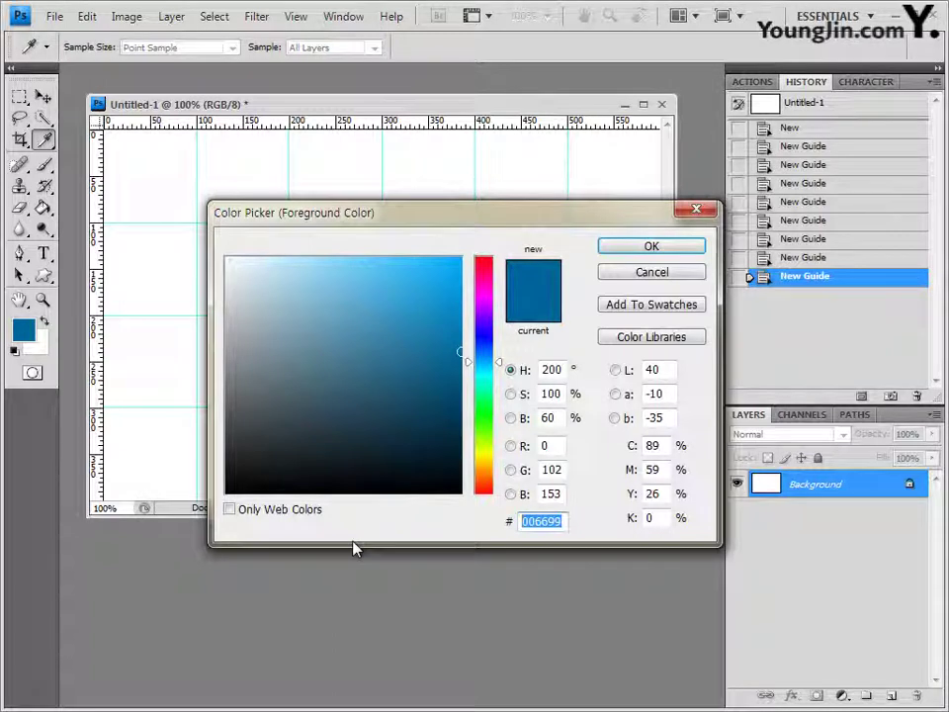
pyautogui.write('fff')
pyautogui.write('fff99')
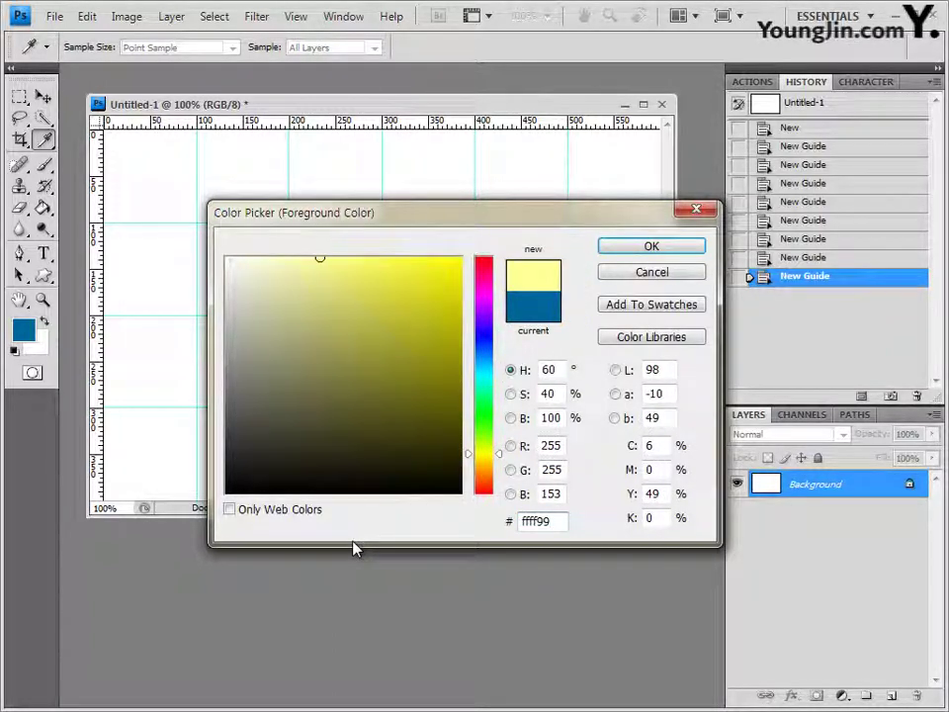
pyautogui.click(663, 251)
pyautogui.press('v')
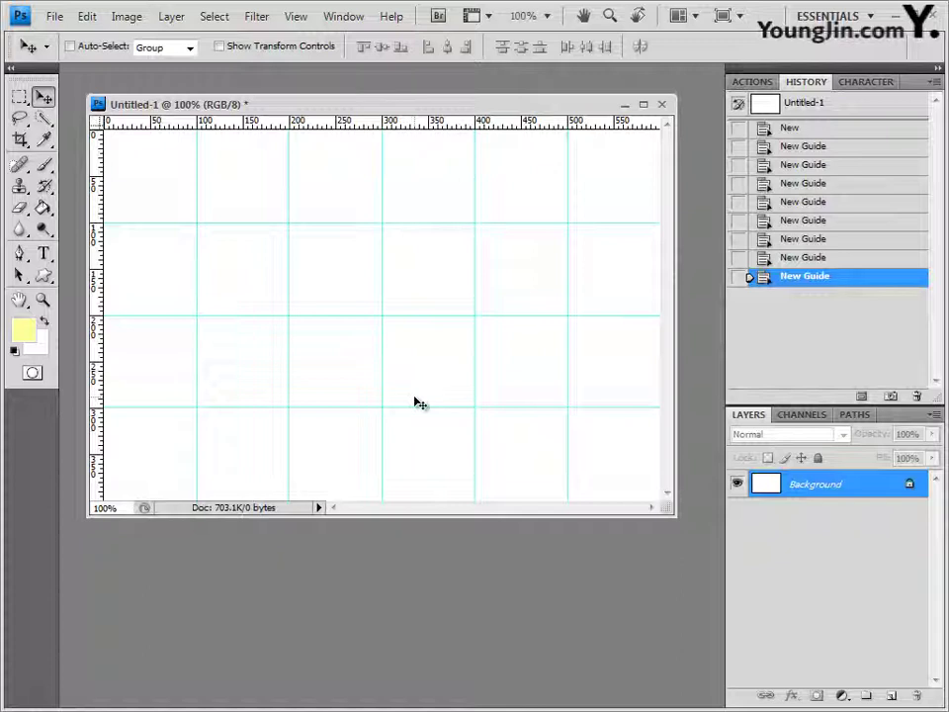
pyautogui.hotkey('alt', 'BackSpace')
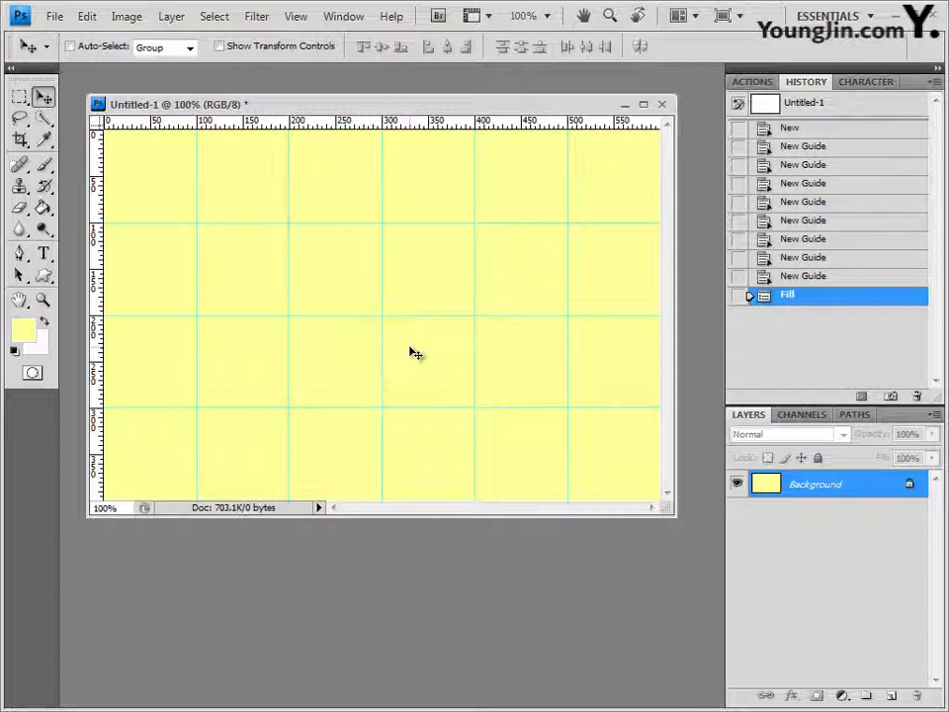
# Step: Switch to the file explorer, open 2급-5.JPG from the 기출문제01 folder in Photoshop and float it in its own window
pyautogui.hotkey('alt', 'Tab')
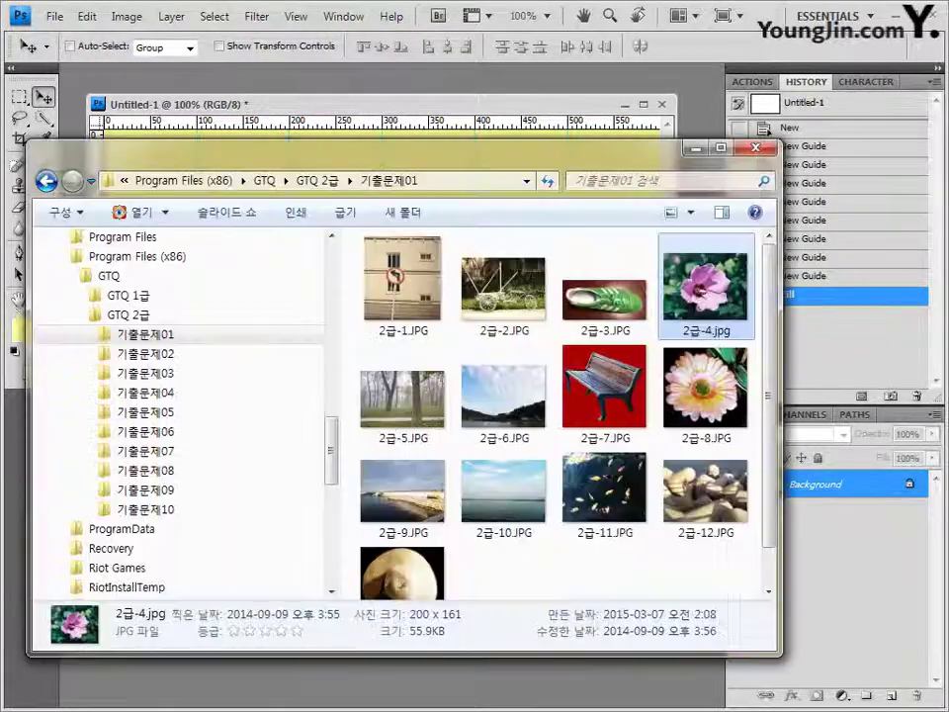
pyautogui.moveTo(422, 416); pyautogui.dragTo(698, 87)
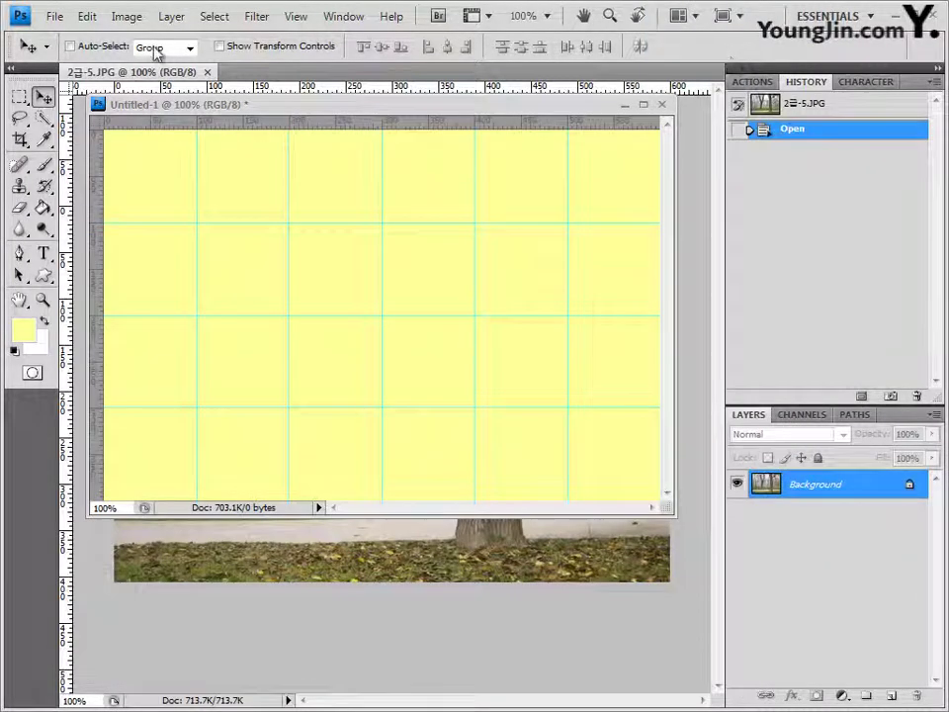
pyautogui.moveTo(94, 72); pyautogui.dragTo(301, 170)
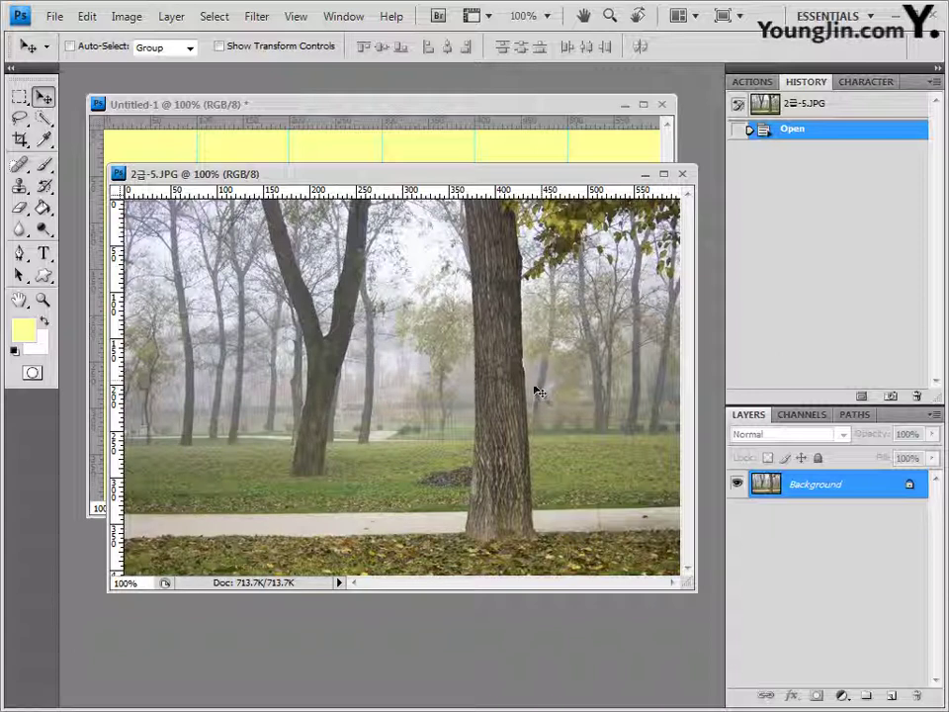
# Step: Copy the entire tree photo into the yellow document as a new layer and move that layer down about 65 px
pyautogui.hotkey('ctrl', 'a')
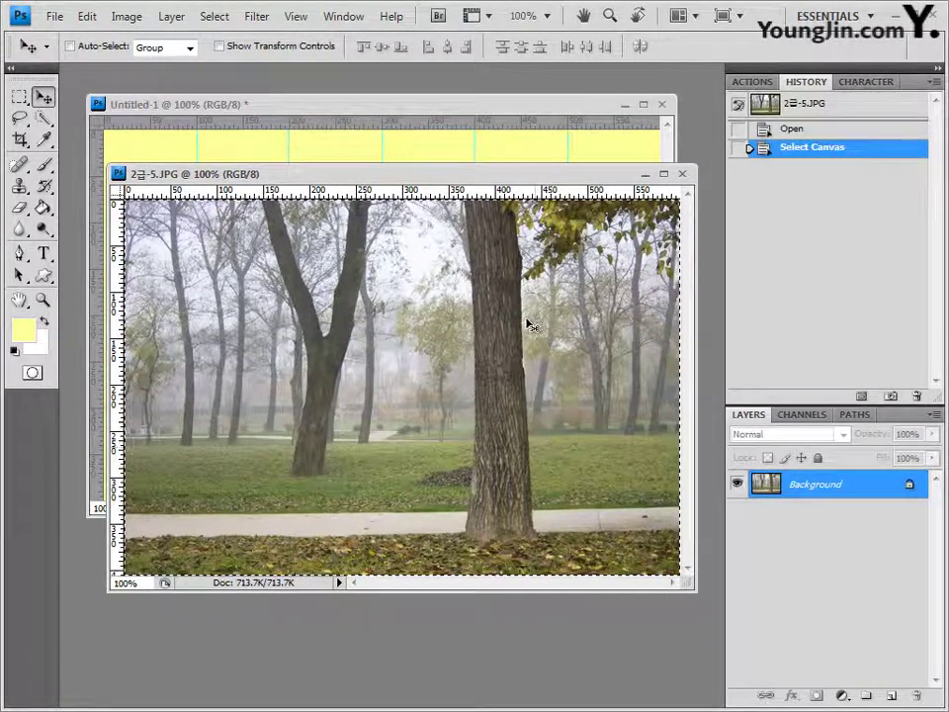
pyautogui.click(683, 174)
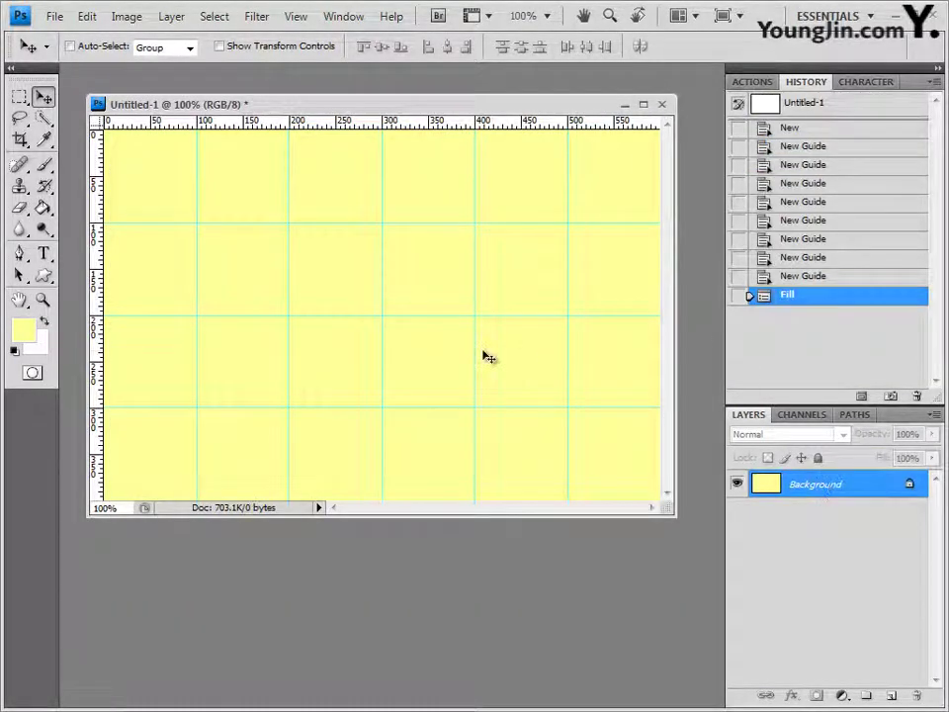
pyautogui.hotkey('ctrl', 'v')
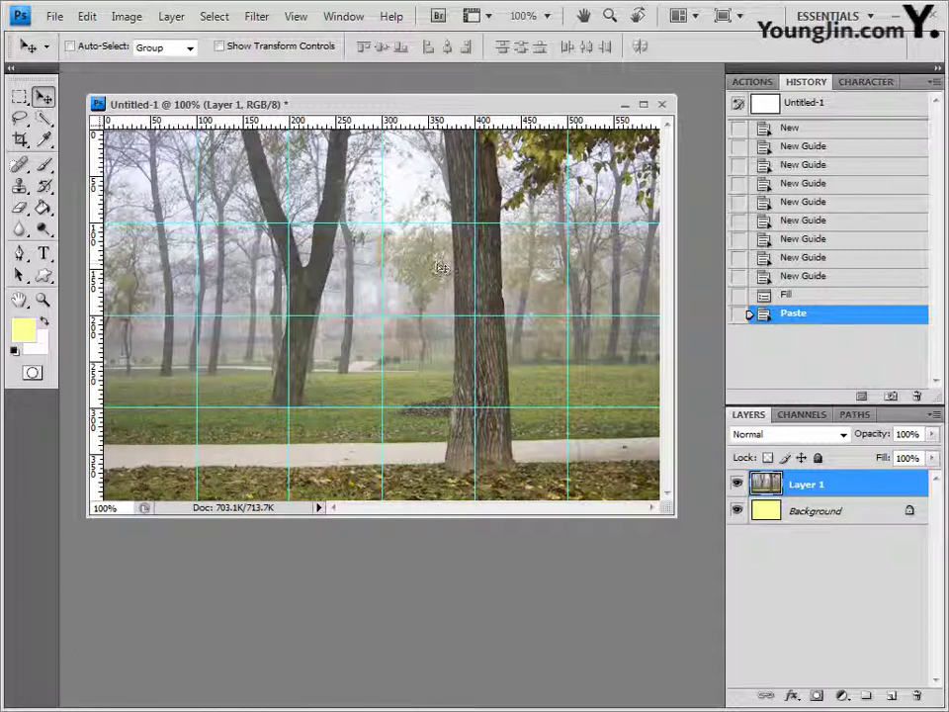
pyautogui.moveTo(439, 267); pyautogui.dragTo(442, 327)
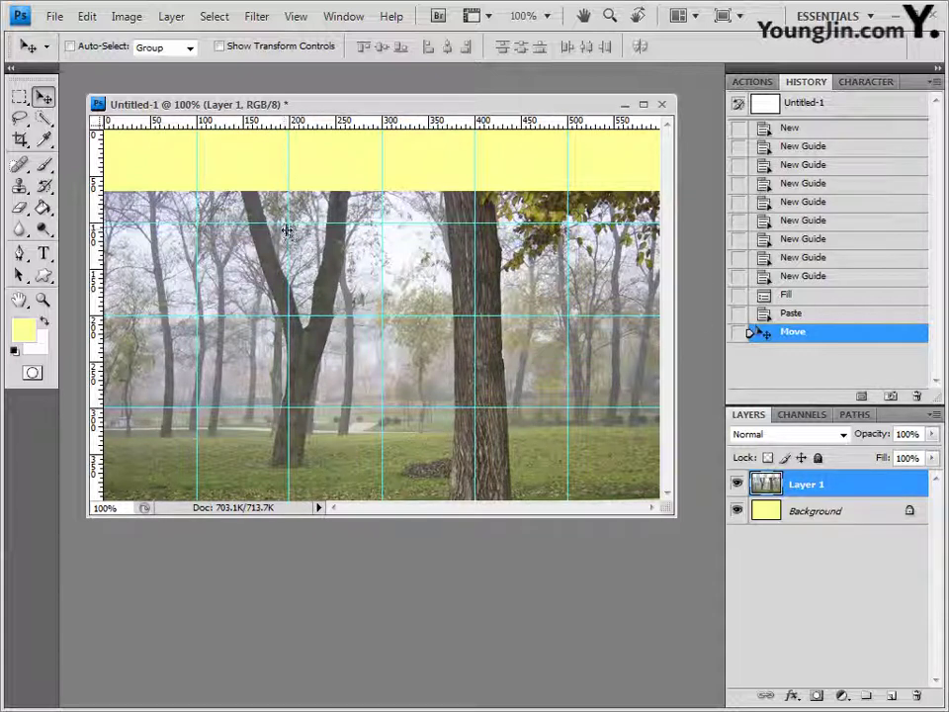
# Step: Apply the Pixelate Facet filter to the tree photo on Layer 1
pyautogui.click(259, 20)
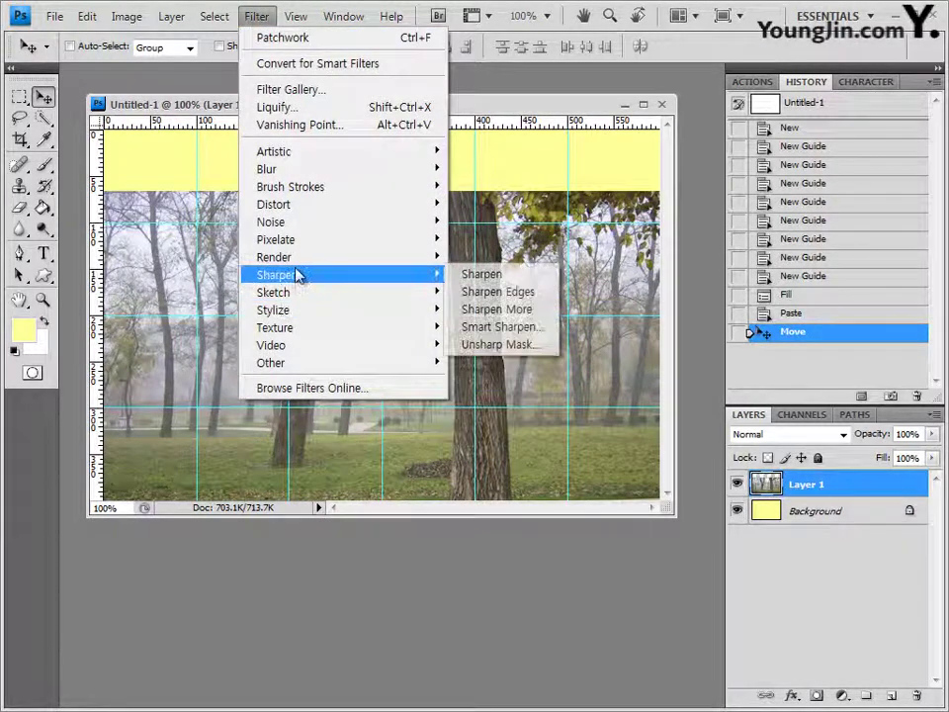
pyautogui.moveTo(297, 243)
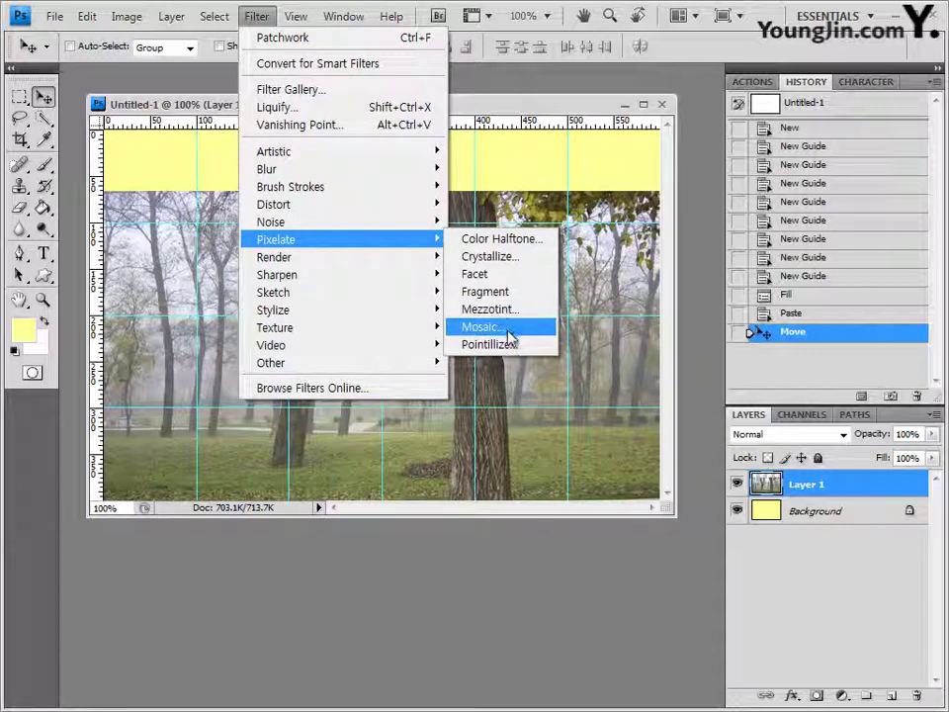
pyautogui.click(505, 284)
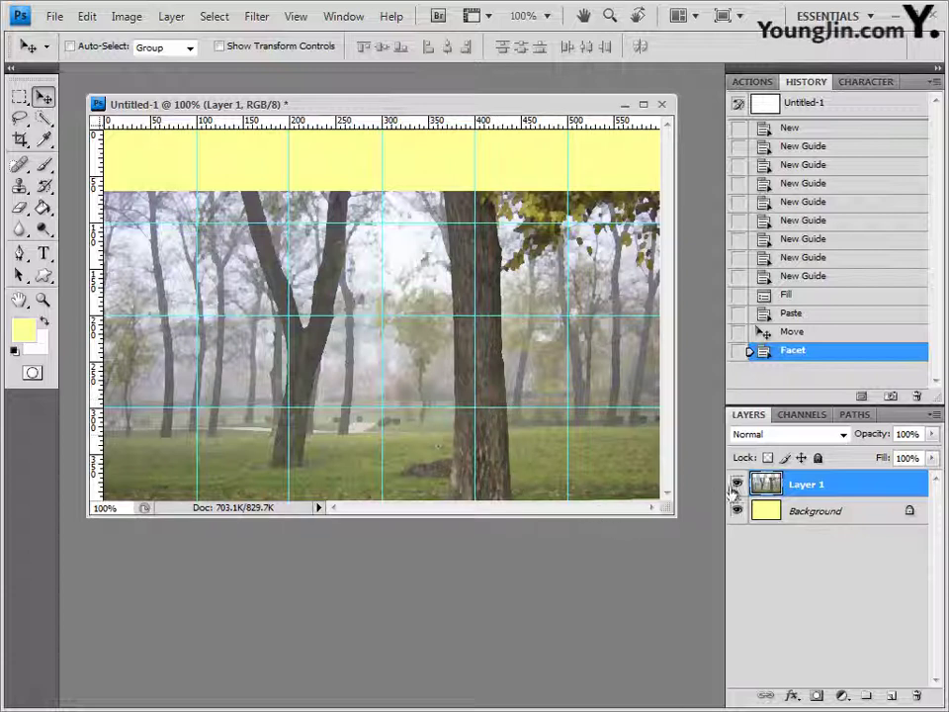
# Step: Add a layer mask to Layer 1 and set the Gradient tool to the Black, White preset
pyautogui.click(817, 700)
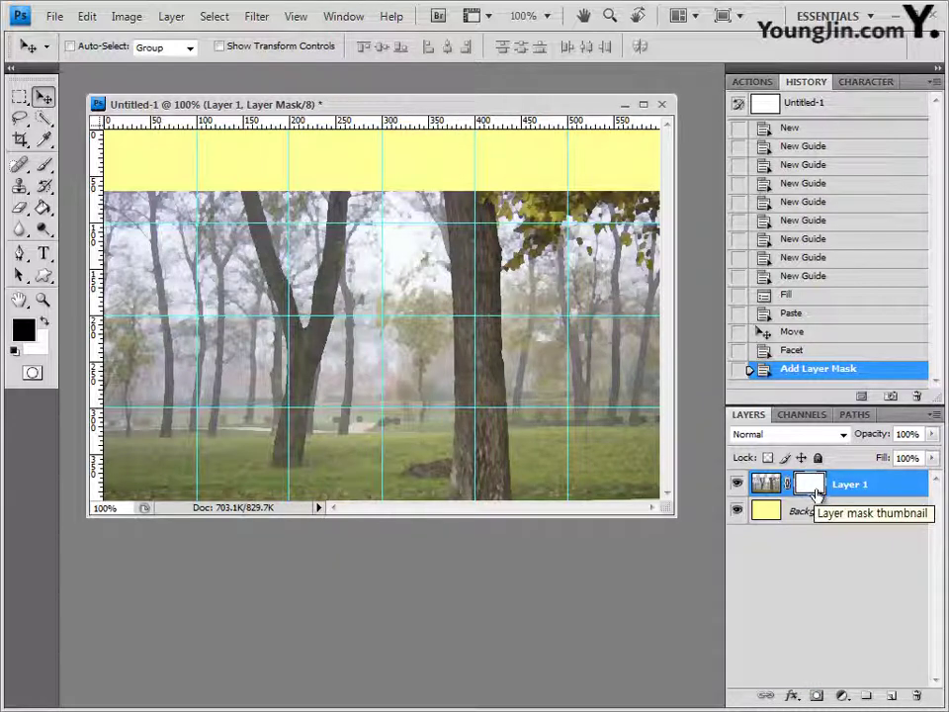
pyautogui.click(43, 209)
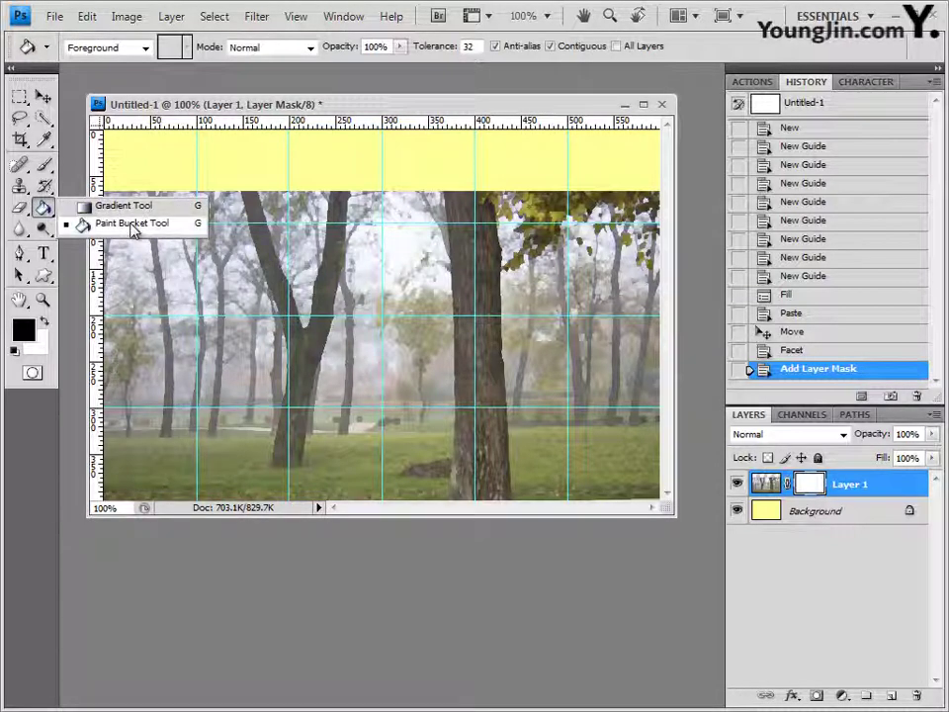
pyautogui.click(124, 205)
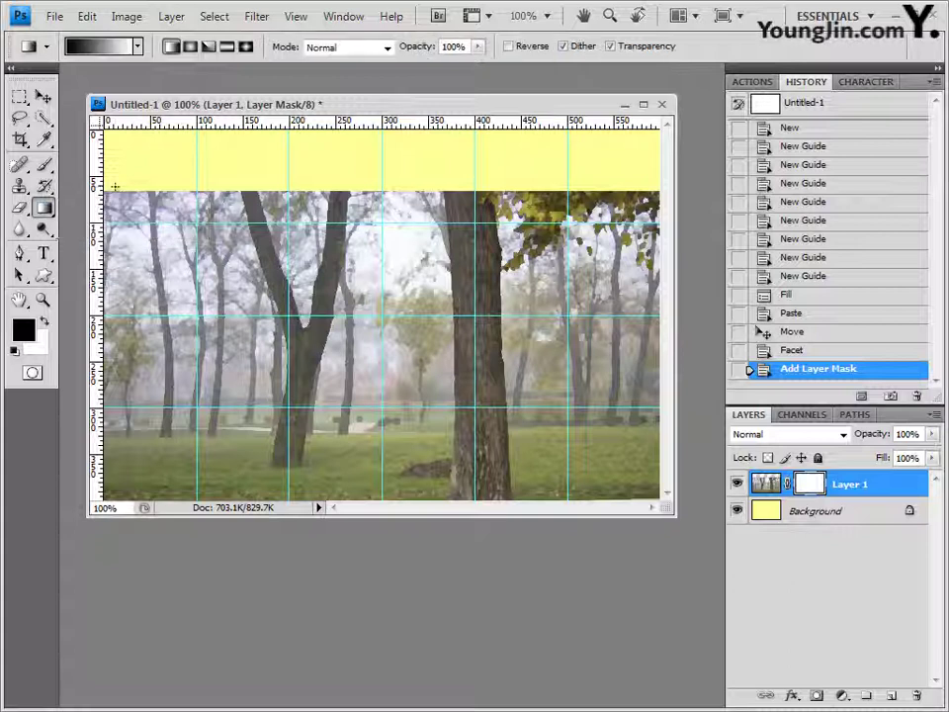
pyautogui.click(111, 51)
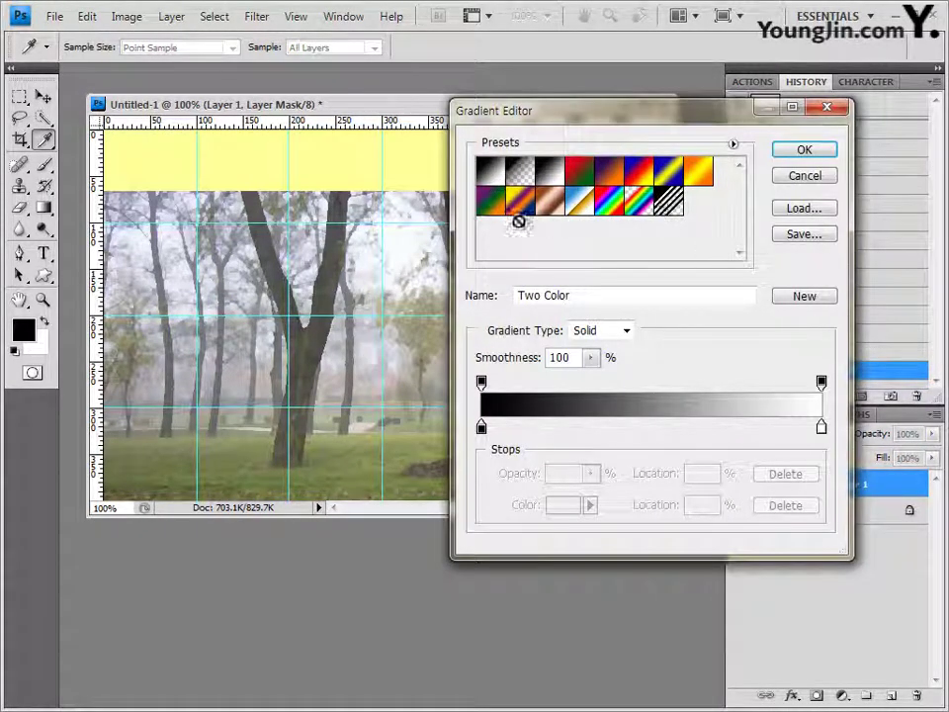
pyautogui.click(551, 176)
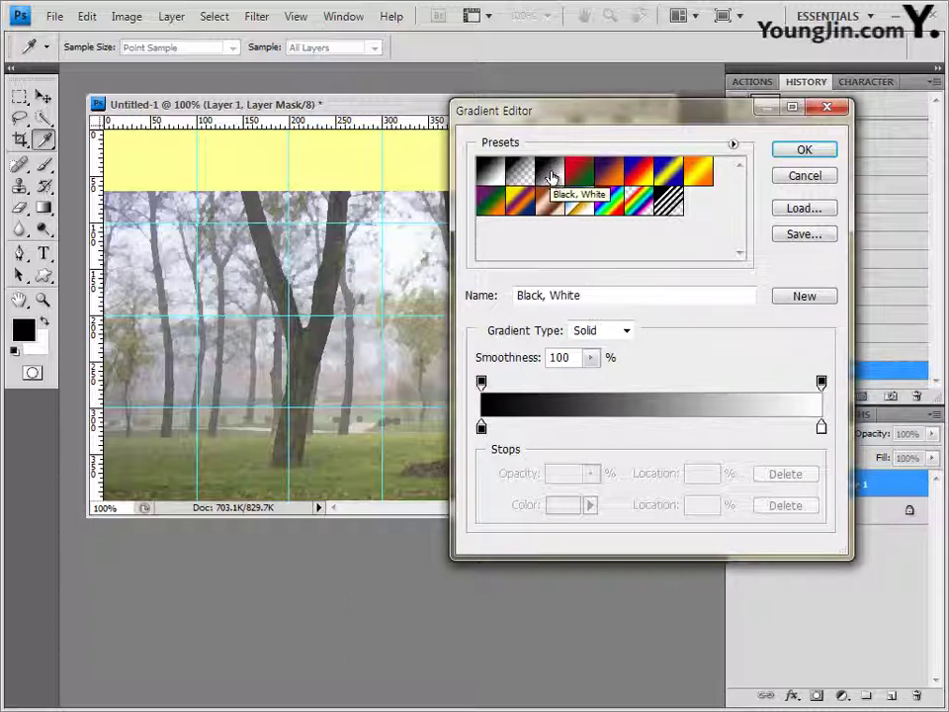
pyautogui.click(820, 151)
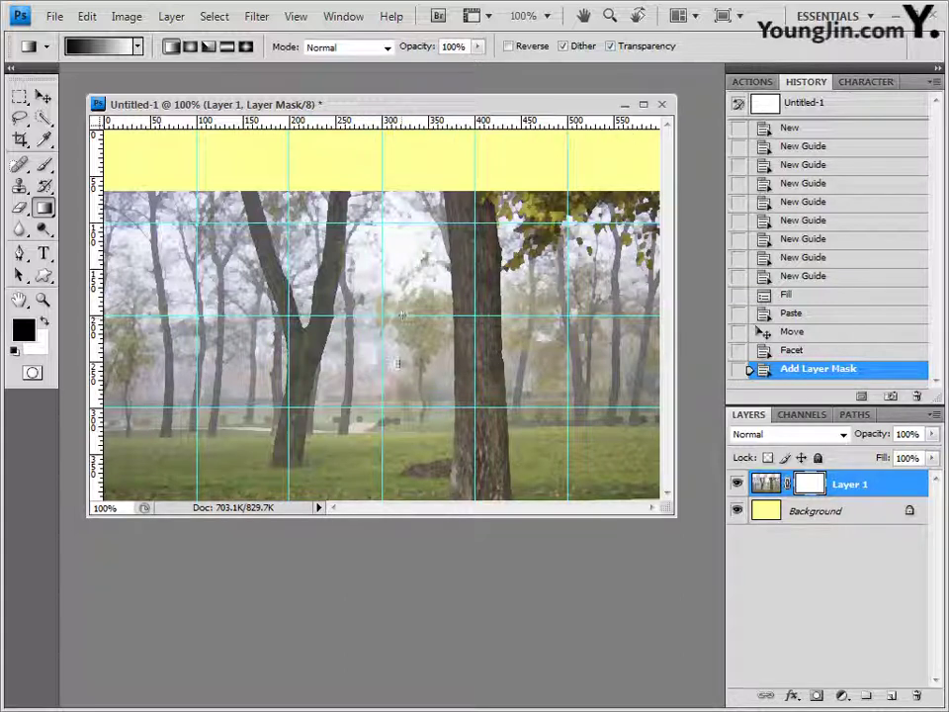
pyautogui.moveTo(403, 415); pyautogui.dragTo(403, 259)
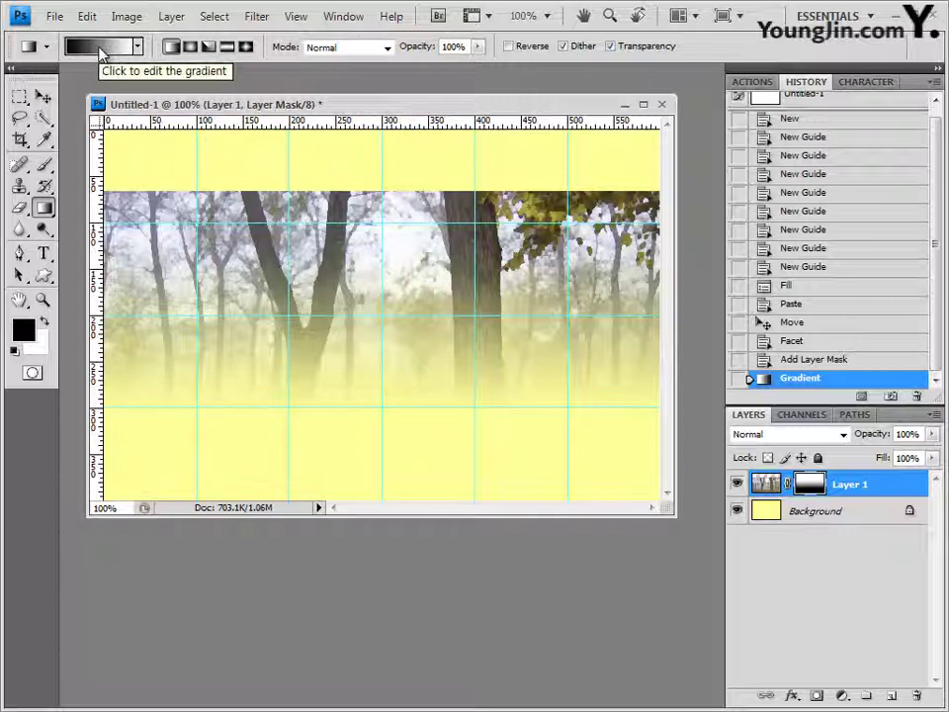
pyautogui.click(814, 360)
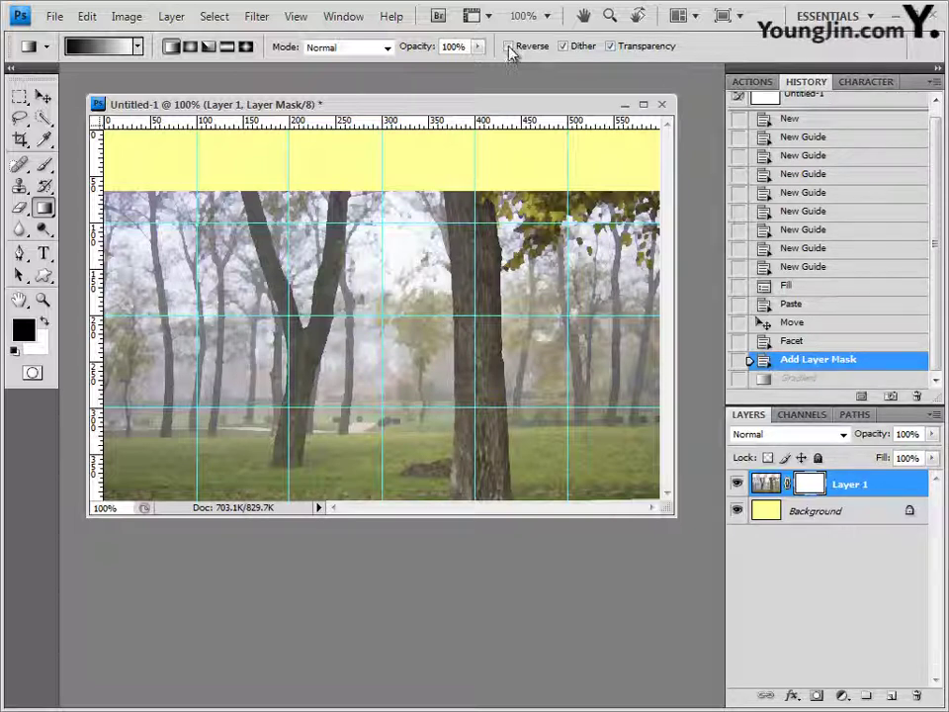
pyautogui.click(508, 46)
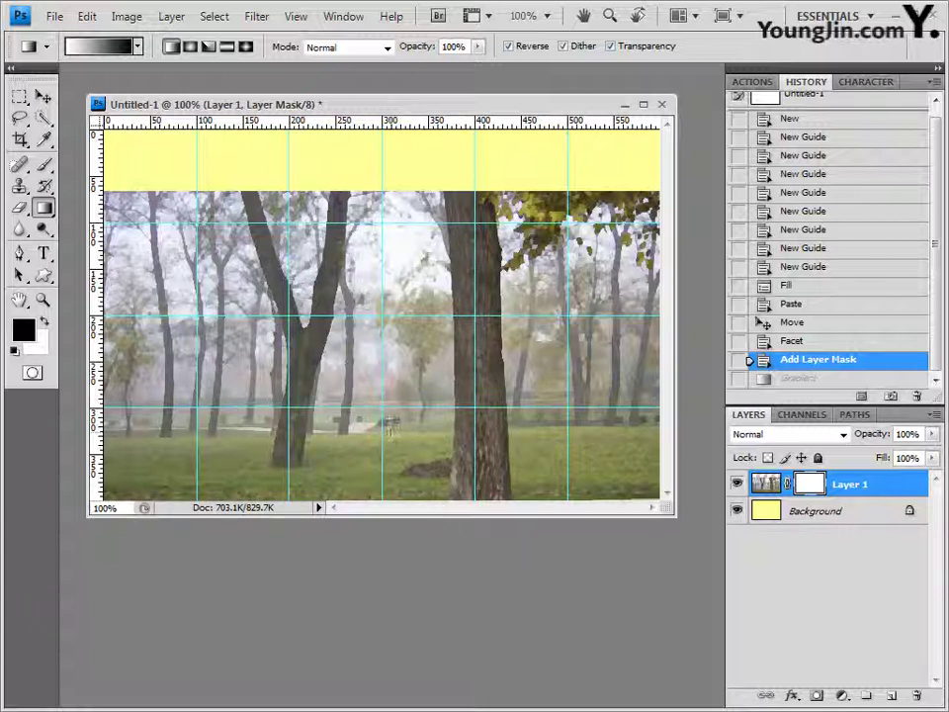
pyautogui.moveTo(389, 407); pyautogui.dragTo(384, 188)
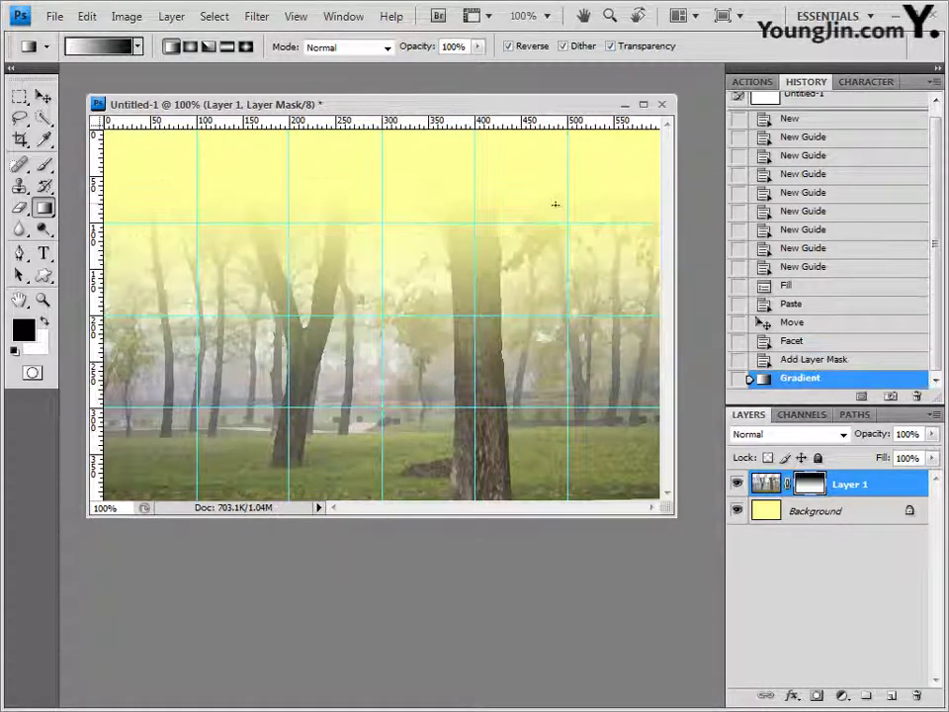
pyautogui.click(510, 46)
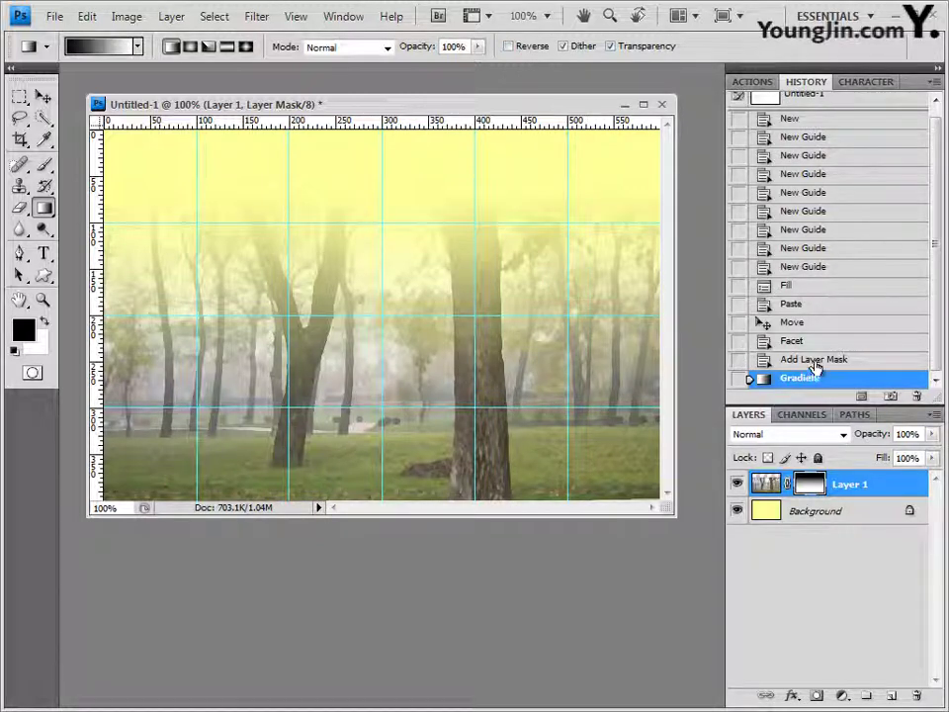
pyautogui.click(809, 360)
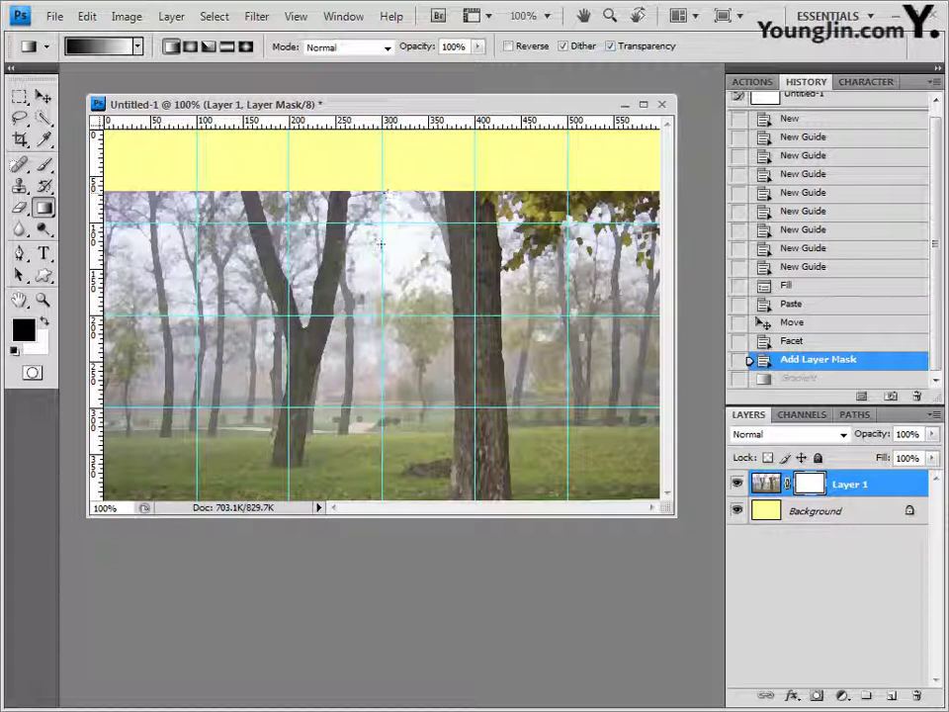
# Step: Apply a vertical black-to-white gradient to the Layer 1 mask, from near the photo's top edge down to about the 300 px guide
pyautogui.moveTo(381, 243); pyautogui.dragTo(377, 410)
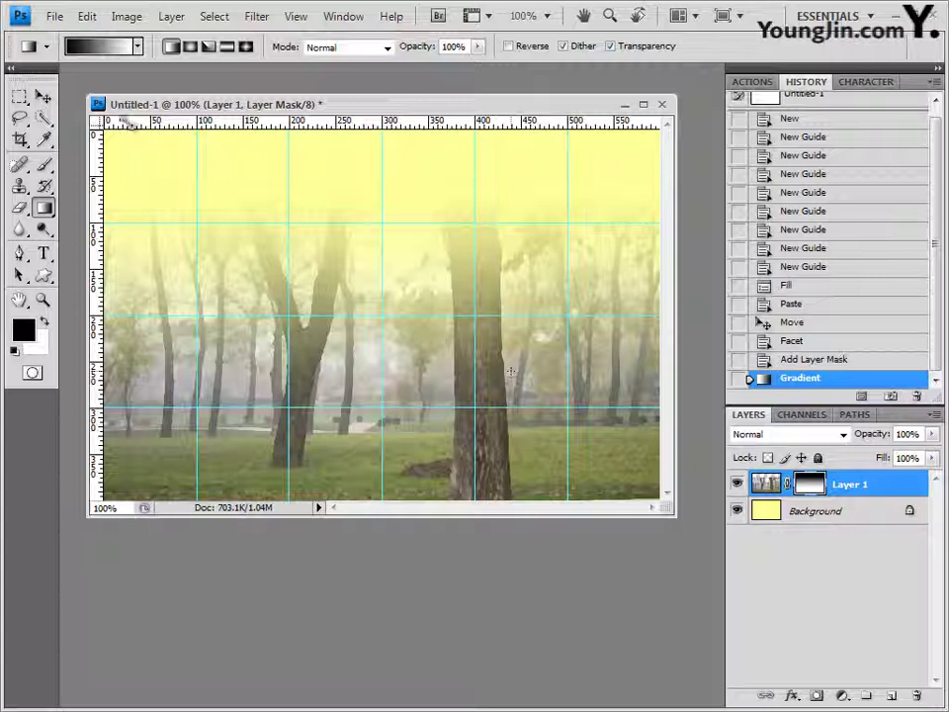
# Step: Switch to the file explorer, open 2급-6.JPG from the 기출문제01 folder in Photoshop and float it in its own window
pyautogui.hotkey('alt', 'Tab')
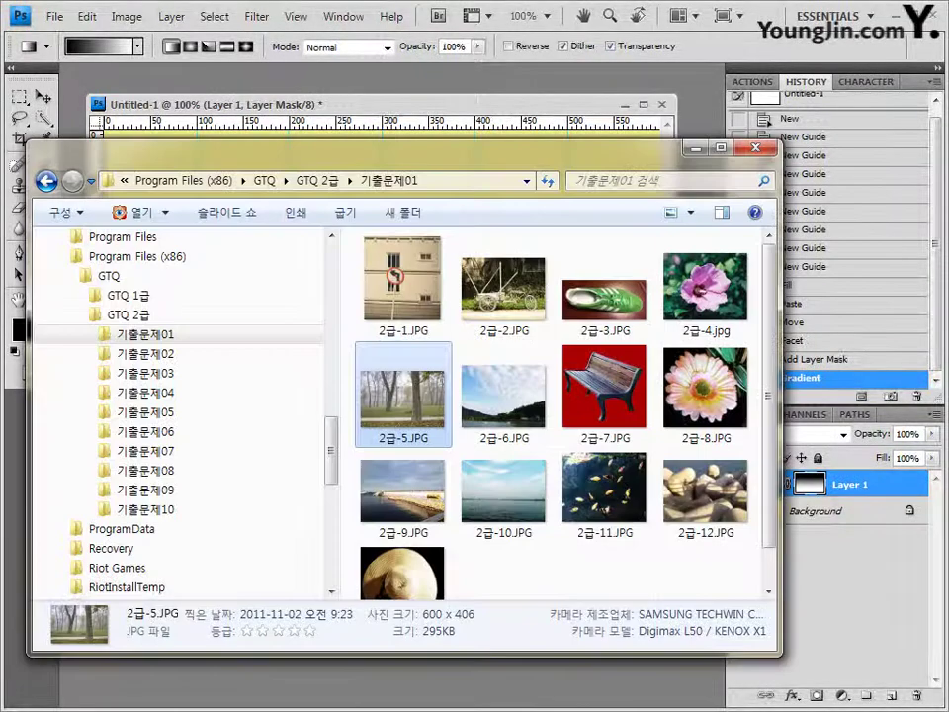
pyautogui.moveTo(509, 388); pyautogui.dragTo(704, 84)
pyautogui.moveTo(74, 72); pyautogui.dragTo(173, 144)
pyautogui.moveTo(505, 148); pyautogui.dragTo(434, 155)
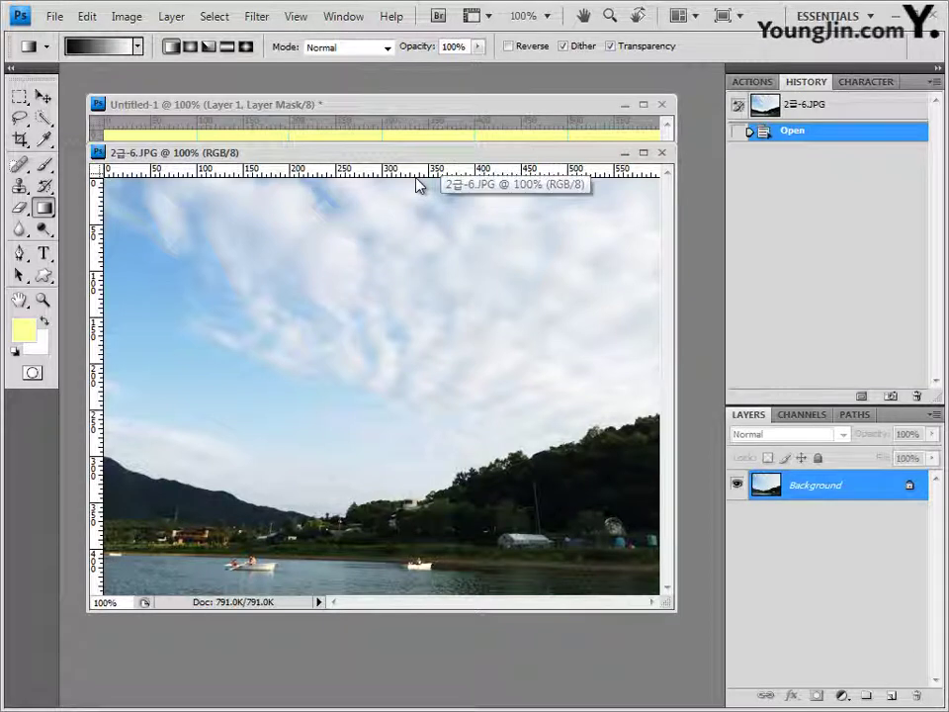
# Step: Copy the entire sky photo into the composite document as a new layer and close the source image
pyautogui.hotkey('ctrl', 'a')
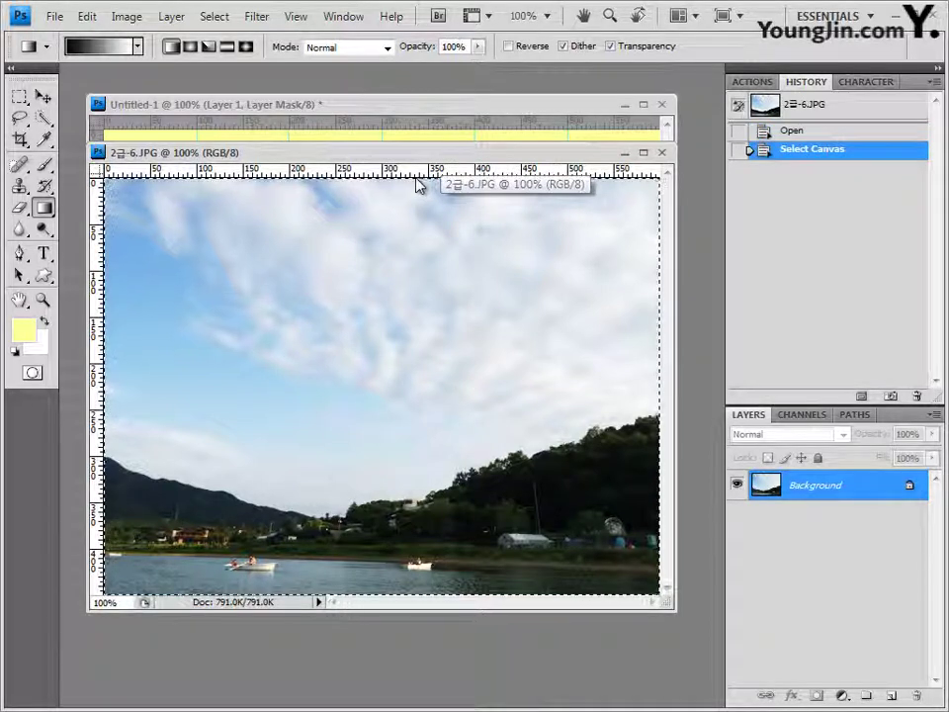
pyautogui.click(662, 151)
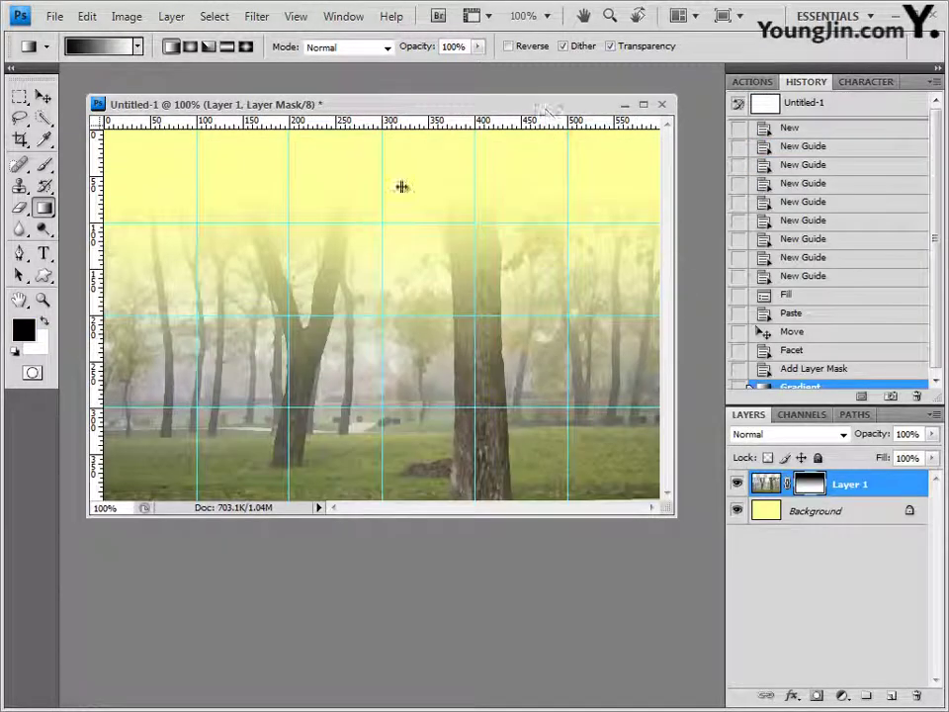
pyautogui.hotkey('ctrl', 'v')
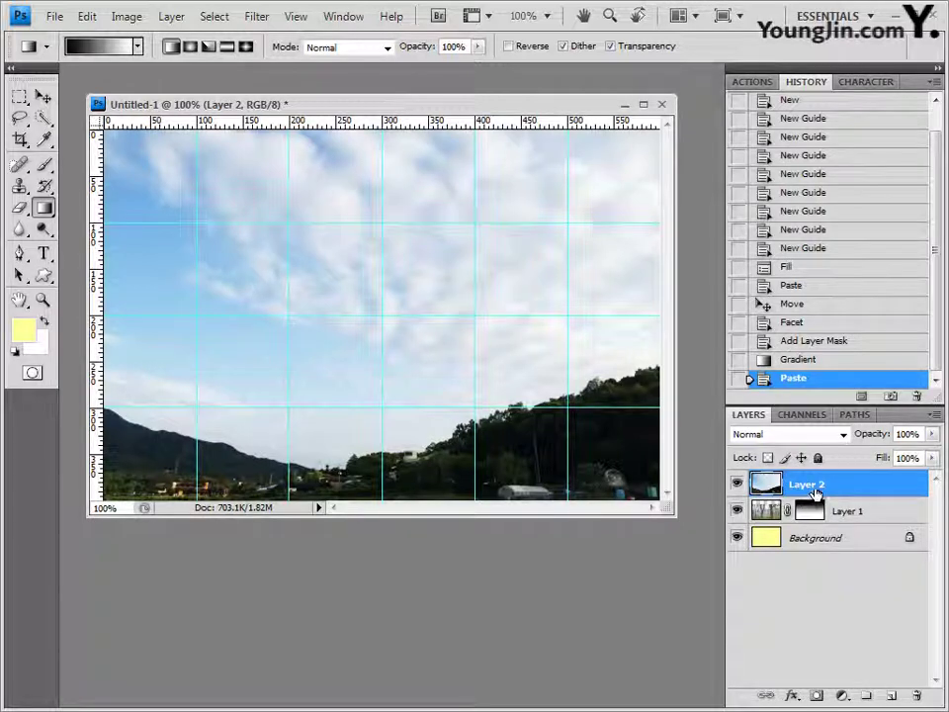
# Step: Apply a Lens Flare to the sky photo on Layer 2, centred in its upper-left sky, with 100% brightness and 50-300mm Zoom
pyautogui.click(250, 22)
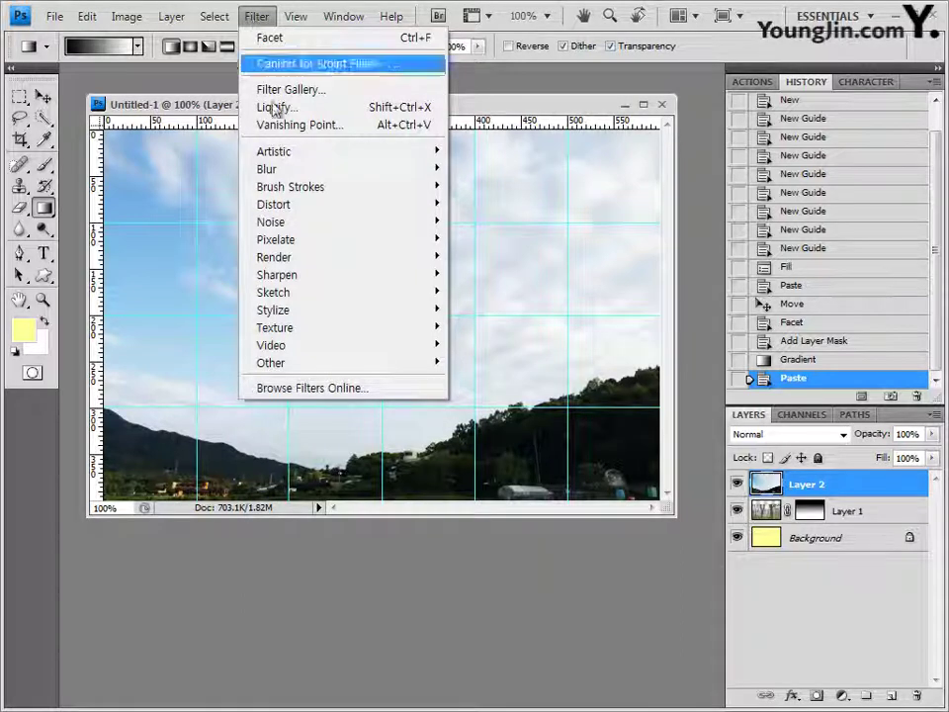
pyautogui.moveTo(337, 264)
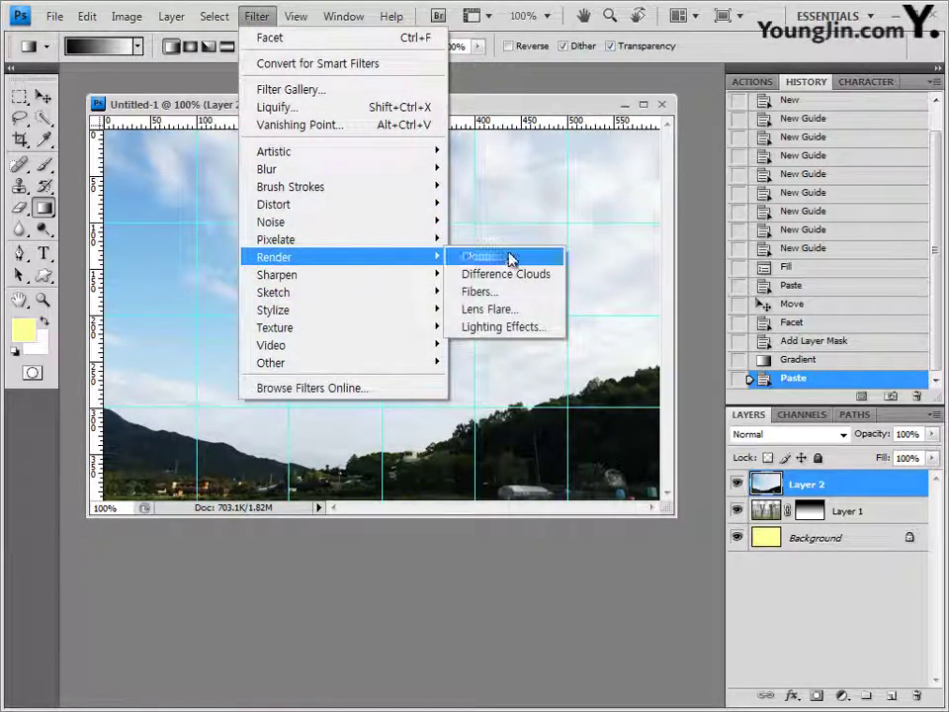
pyautogui.click(512, 315)
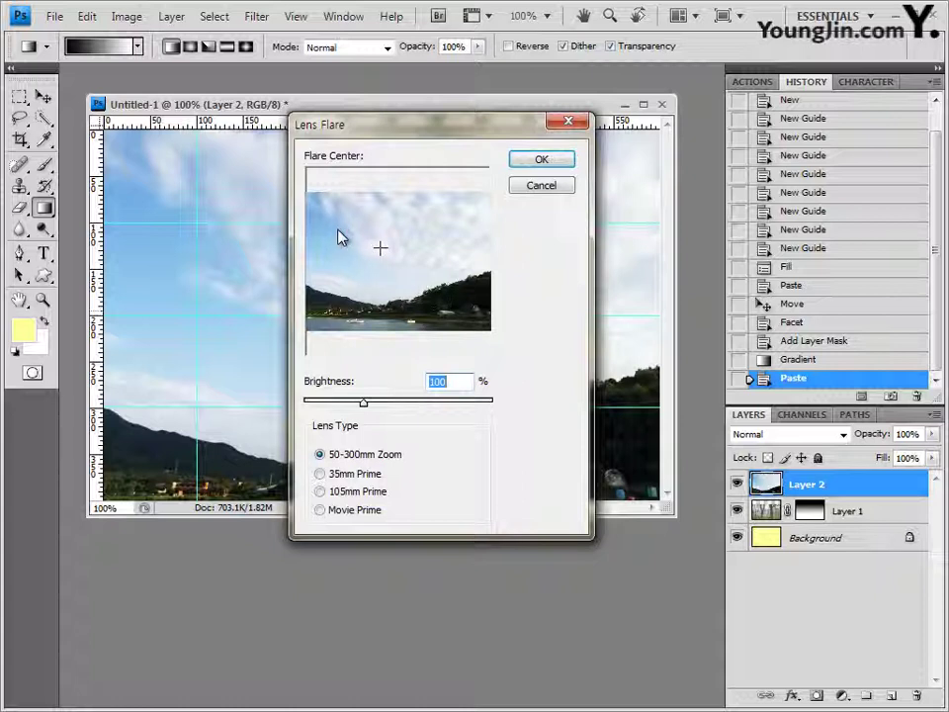
pyautogui.click(337, 232)
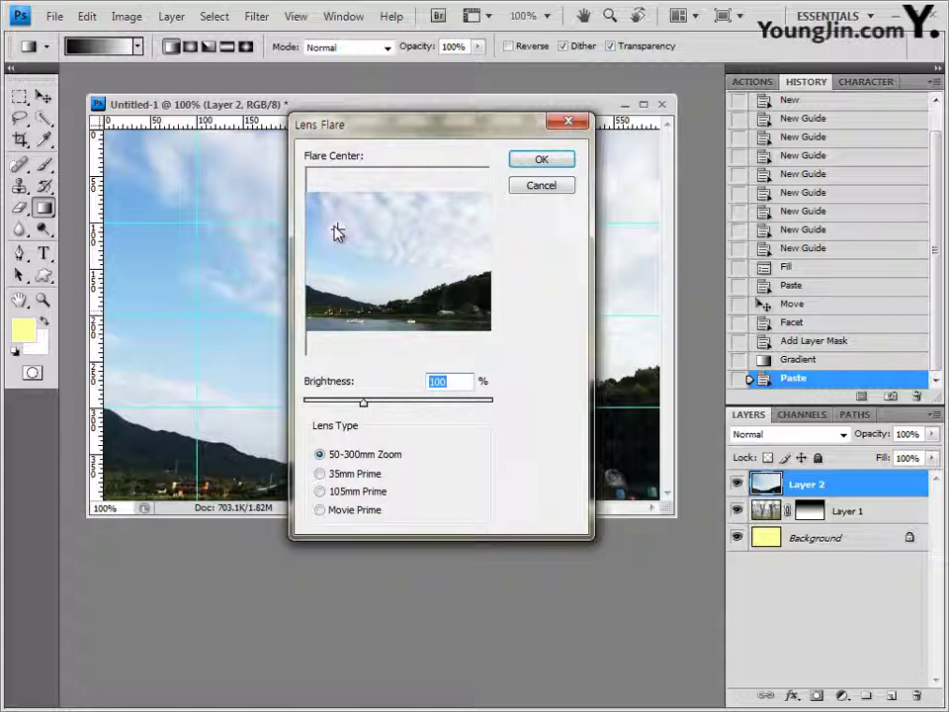
pyautogui.click(334, 217)
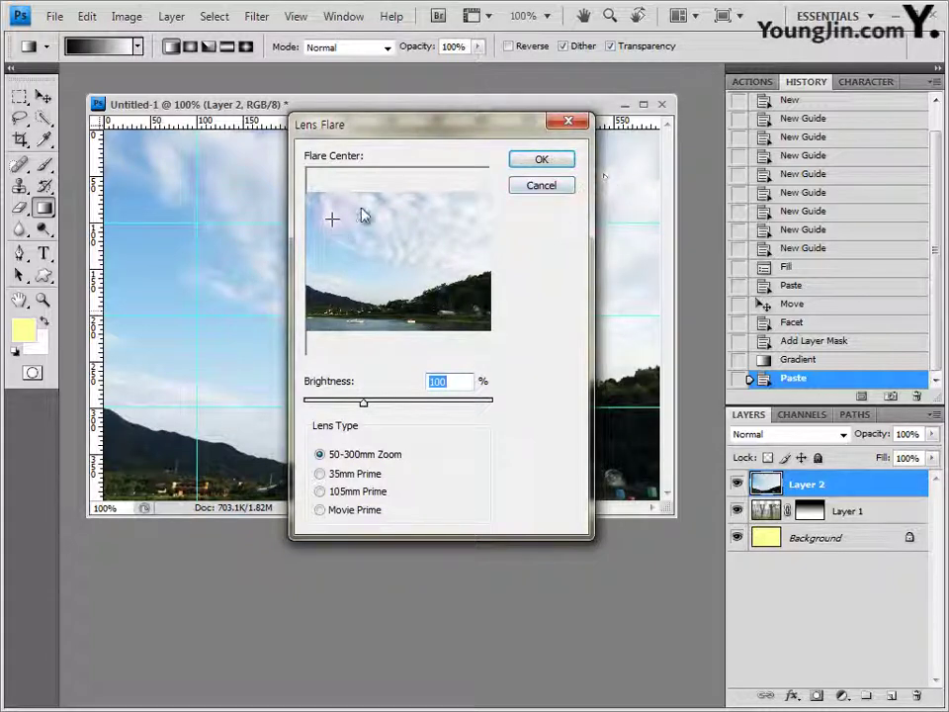
pyautogui.click(540, 164)
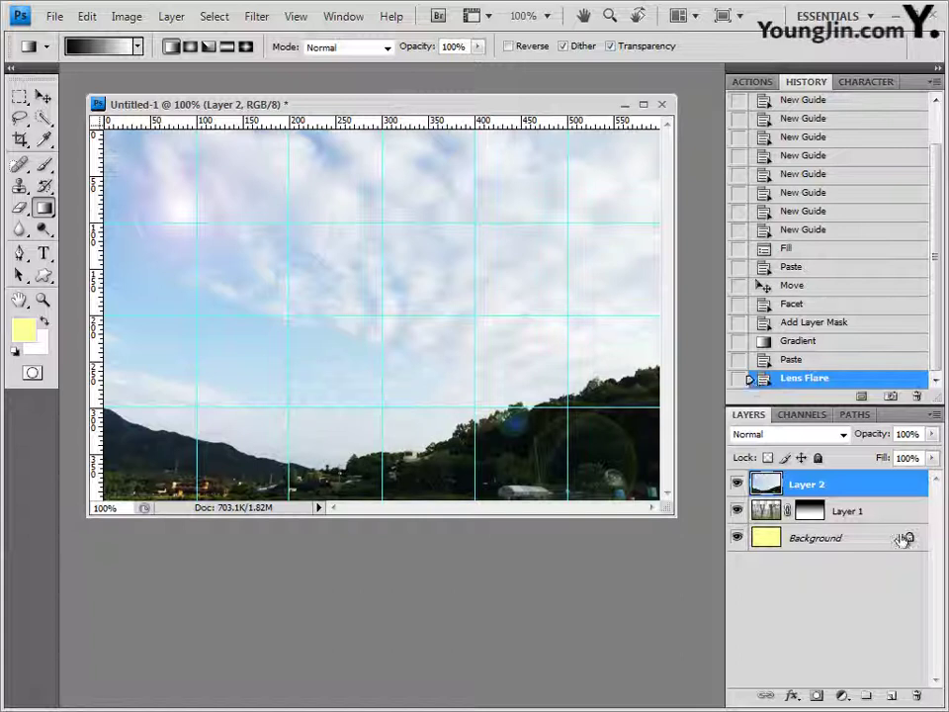
# Step: Add a layer mask to Layer 2 and turn on Reverse for the black-to-white gradient
pyautogui.click(817, 698)
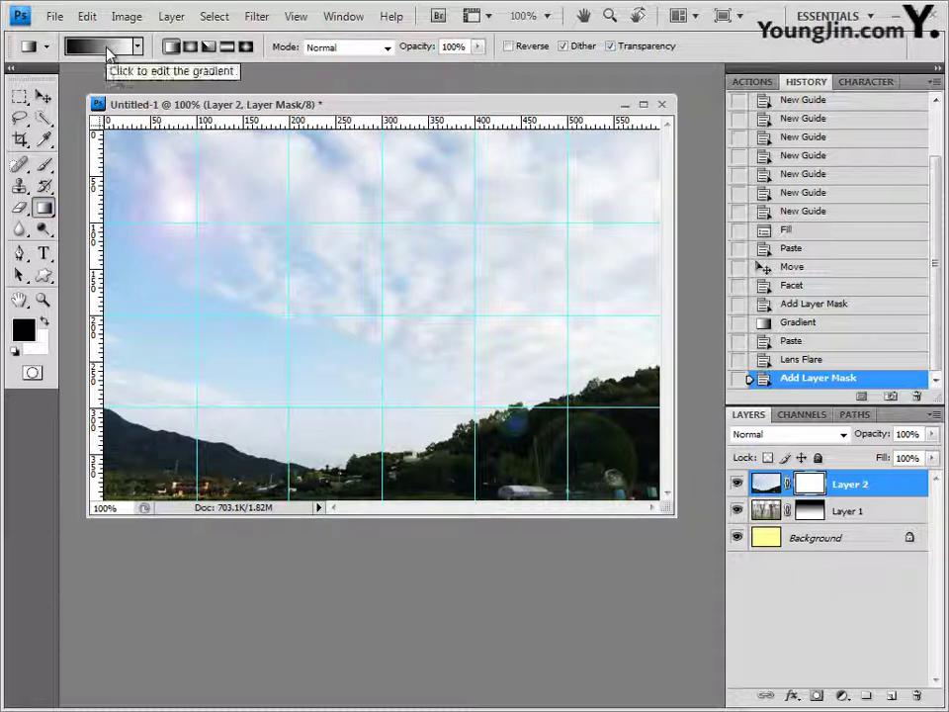
pyautogui.click(508, 46)
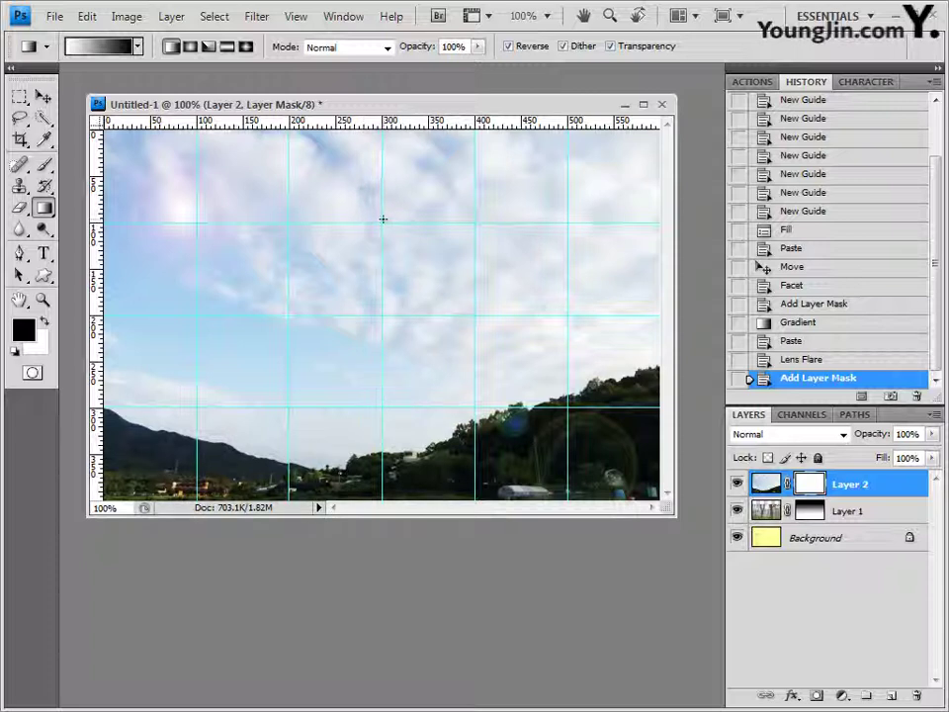
pyautogui.moveTo(383, 219); pyautogui.dragTo(376, 379)
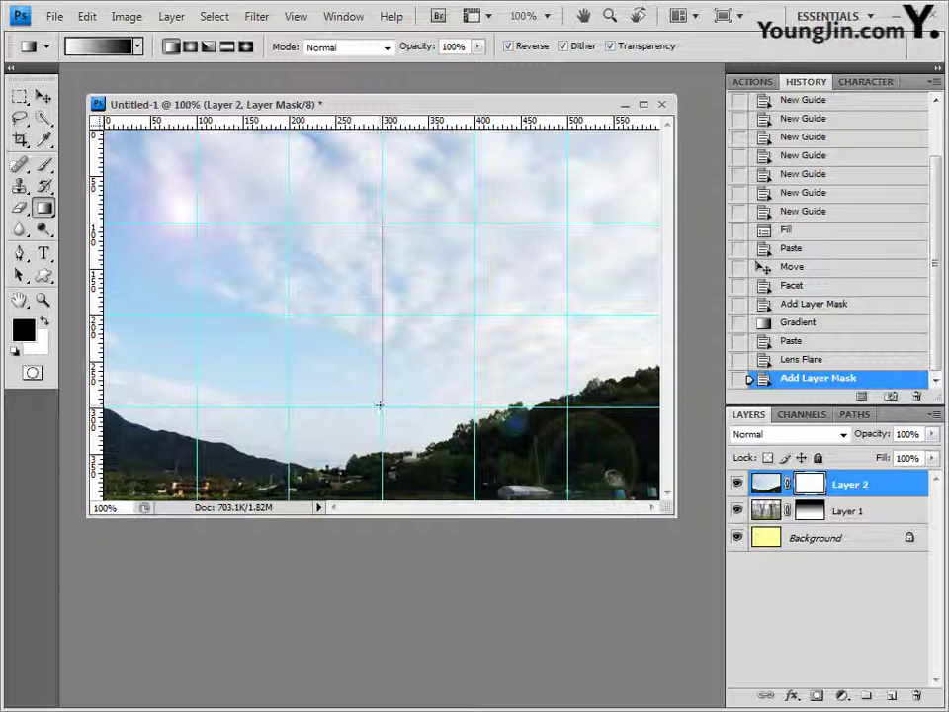
pyautogui.moveTo(379, 406); pyautogui.dragTo(379, 407)
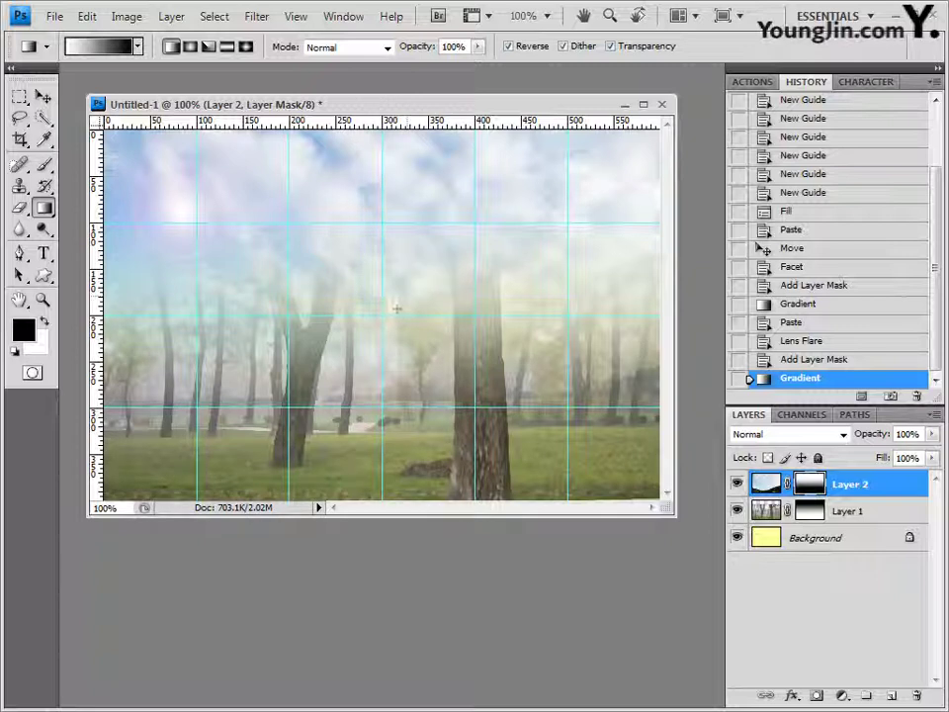
pyautogui.click(812, 360)
pyautogui.moveTo(382, 342); pyautogui.dragTo(403, 435)
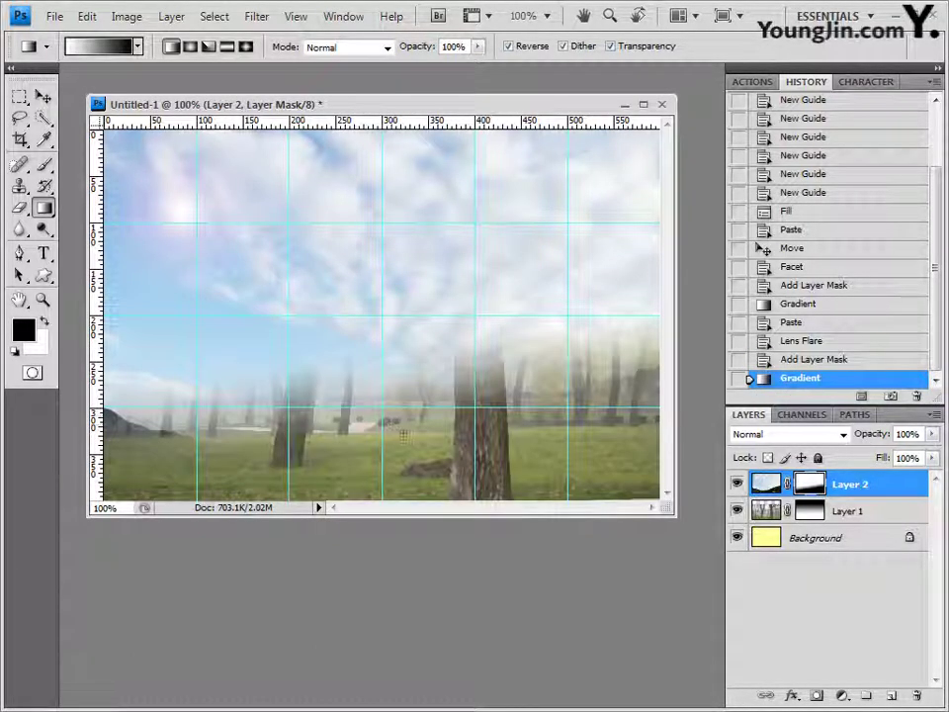
pyautogui.click(817, 360)
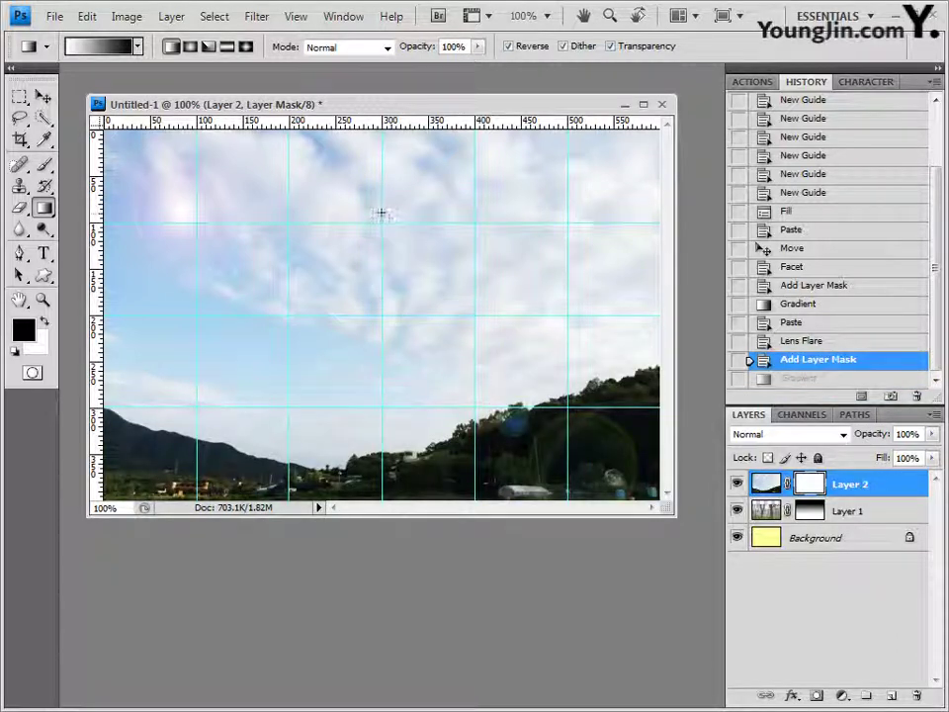
# Step: Apply a vertical reversed gradient to the Layer 2 mask, from about the 100 px guide down to the 300 px guide
pyautogui.moveTo(381, 392); pyautogui.dragTo(380, 405)
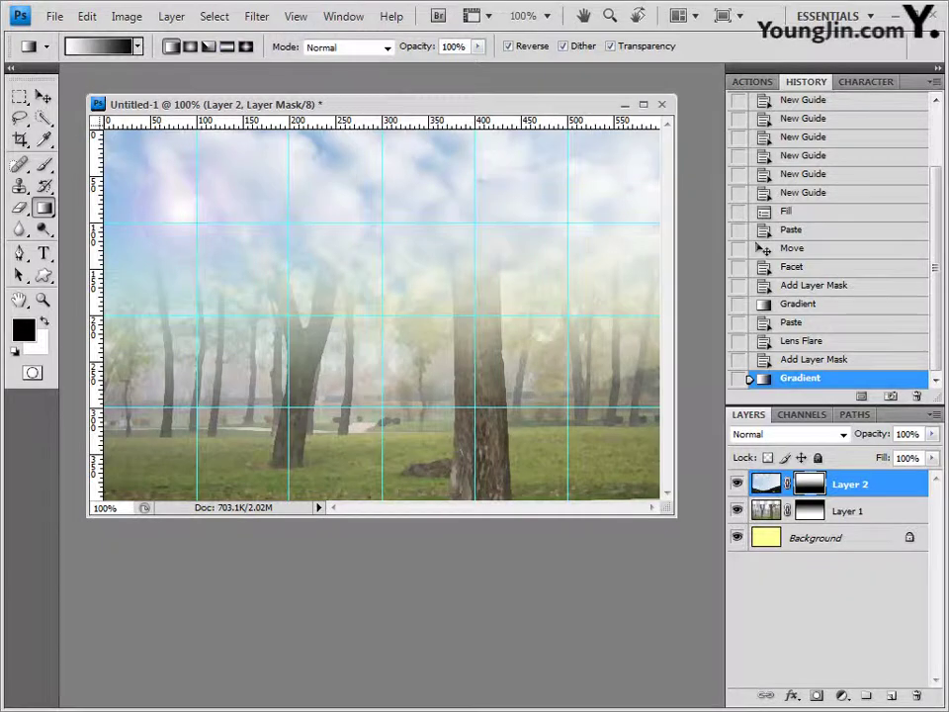
# Step: Switch to the file explorer, open 2급-7.JPG in Photoshop and float it in its own window
pyautogui.hotkey('alt', 'Tab')
pyautogui.moveTo(600, 376); pyautogui.dragTo(712, 129)
pyautogui.moveTo(156, 81); pyautogui.dragTo(393, 246)
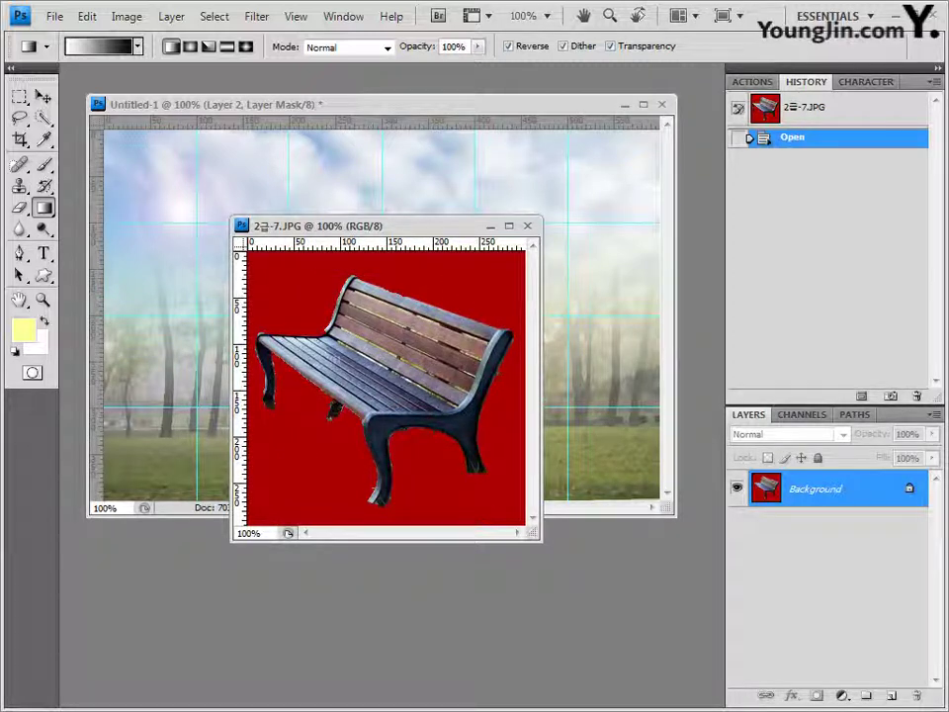
# Step: Select the bench by picking the red background with the Magic Wand at tolerance 32 and inverting the selection
pyautogui.click(44, 118)
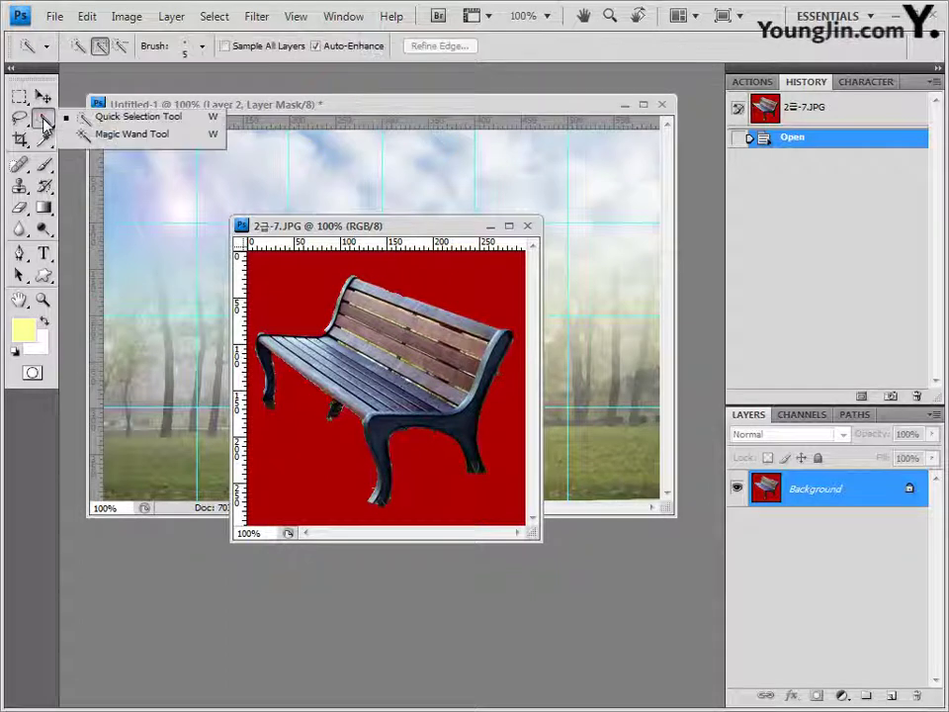
pyautogui.click(100, 126)
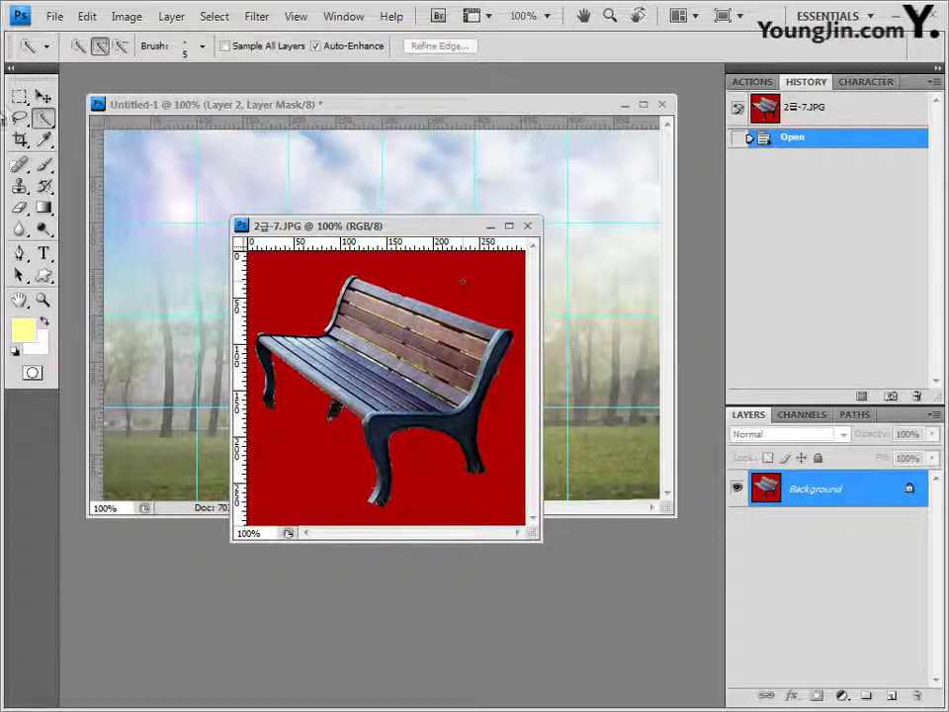
pyautogui.click(42, 117)
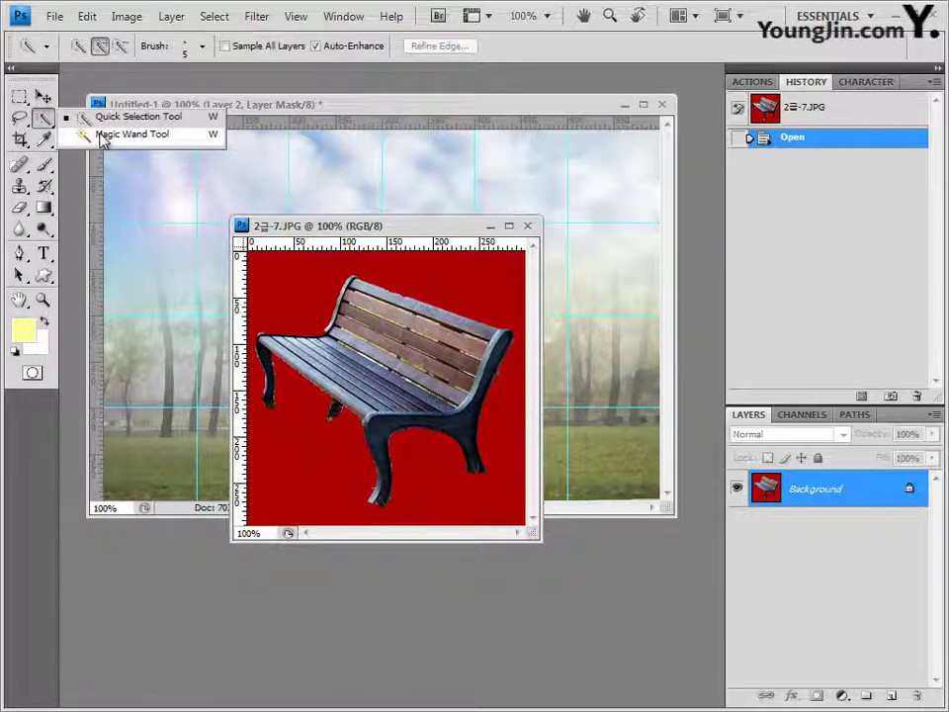
pyautogui.click(102, 136)
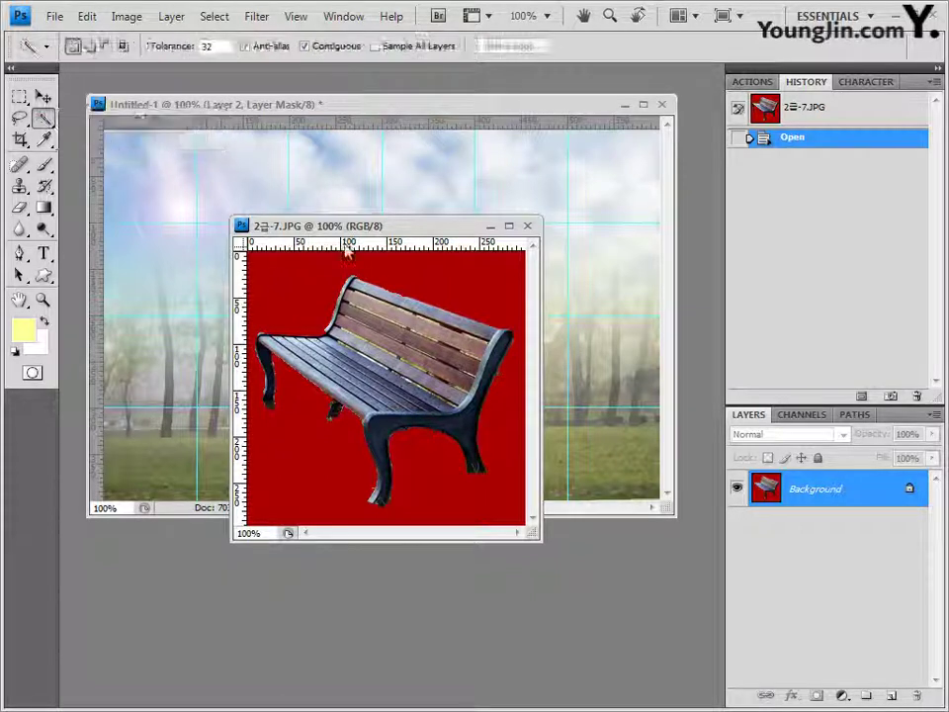
pyautogui.click(461, 289)
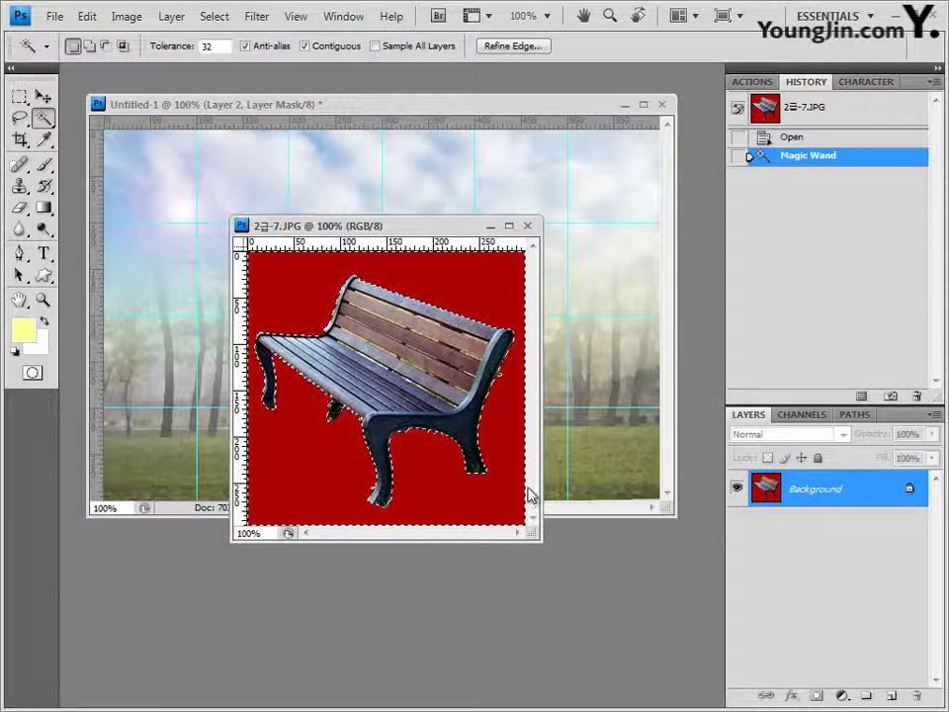
pyautogui.click(226, 17)
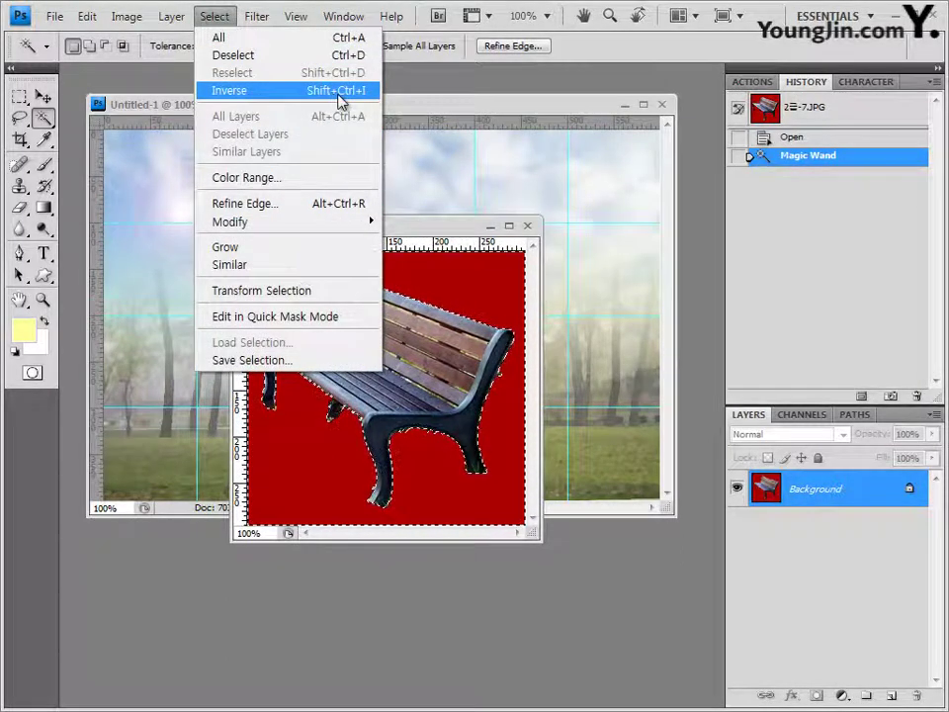
pyautogui.click(341, 102)
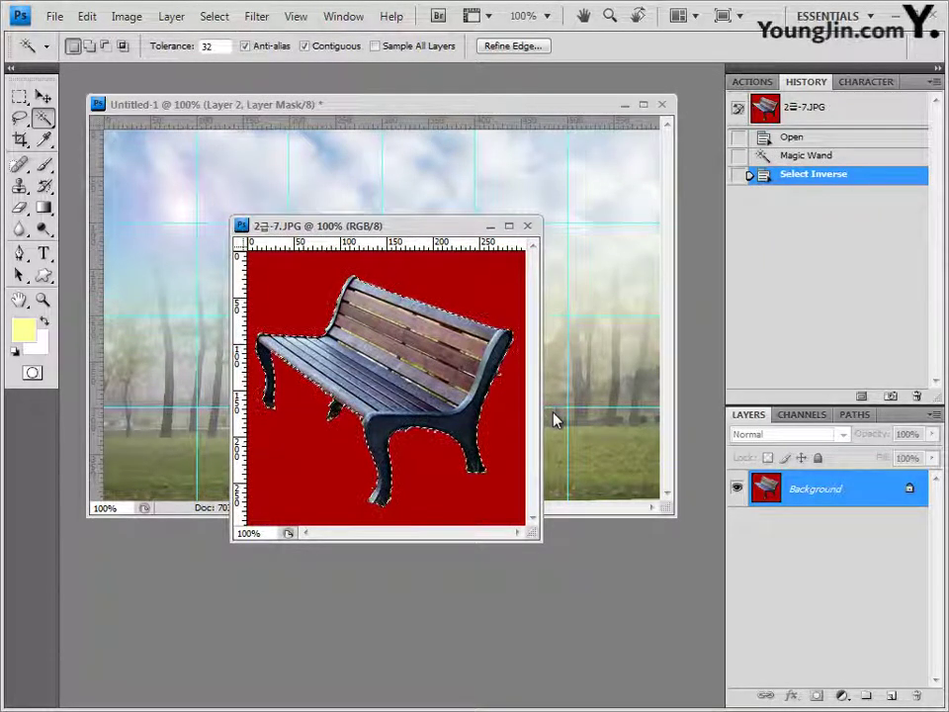
# Step: Copy the selected bench into the composite document as a new layer and close the bench image
pyautogui.click(530, 228)
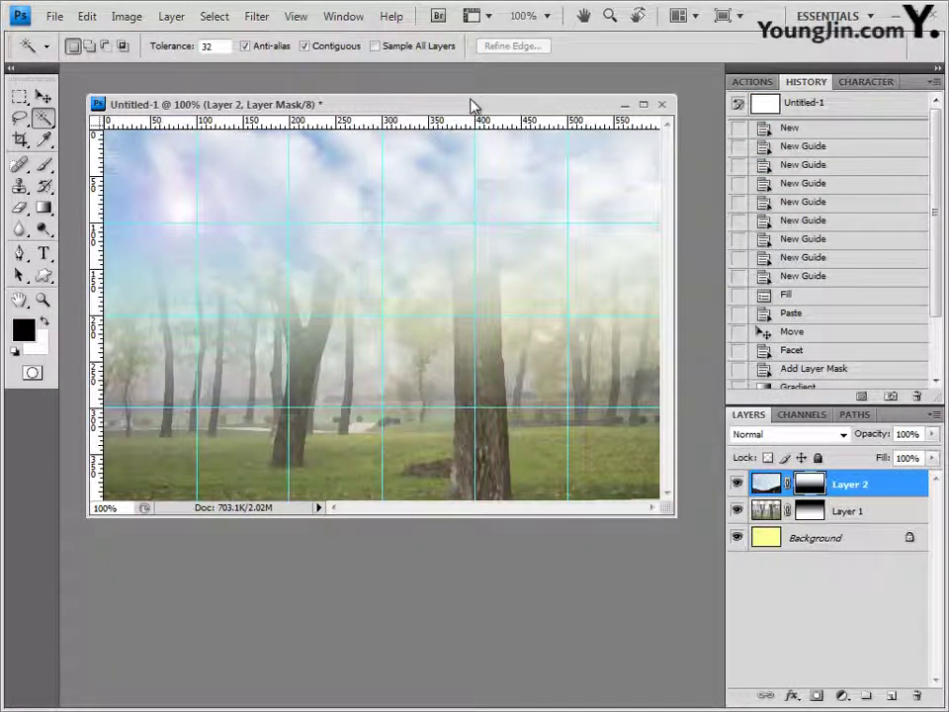
pyautogui.hotkey('ctrl', 'v')
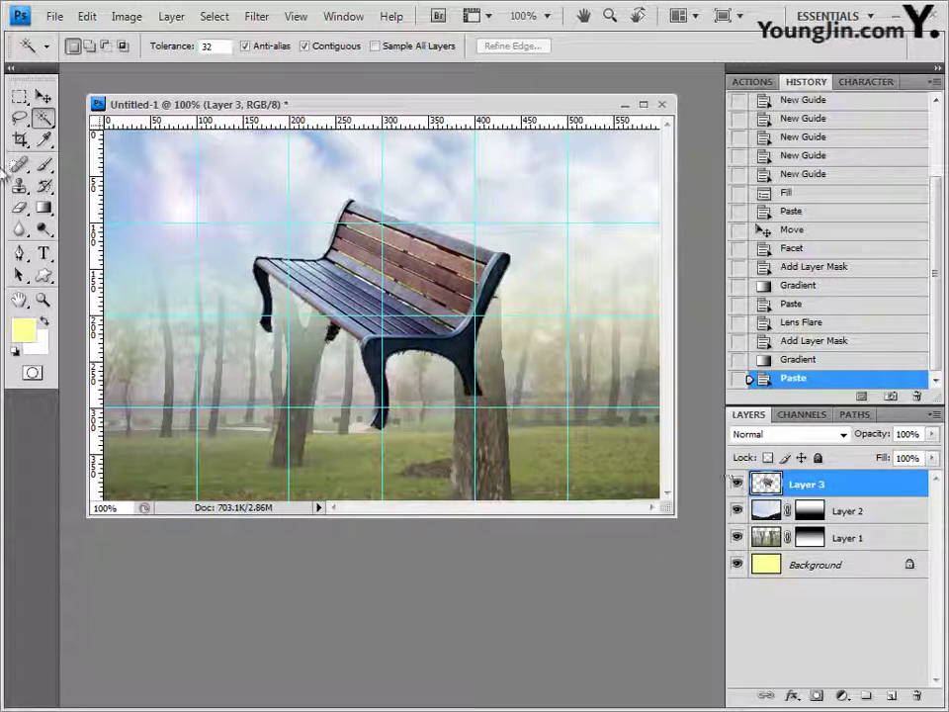
# Step: Free-transform the bench to about 83% width and 86.5% height, rotated about -18.9°, and place it in the image's lower-right corner
pyautogui.click(43, 96)
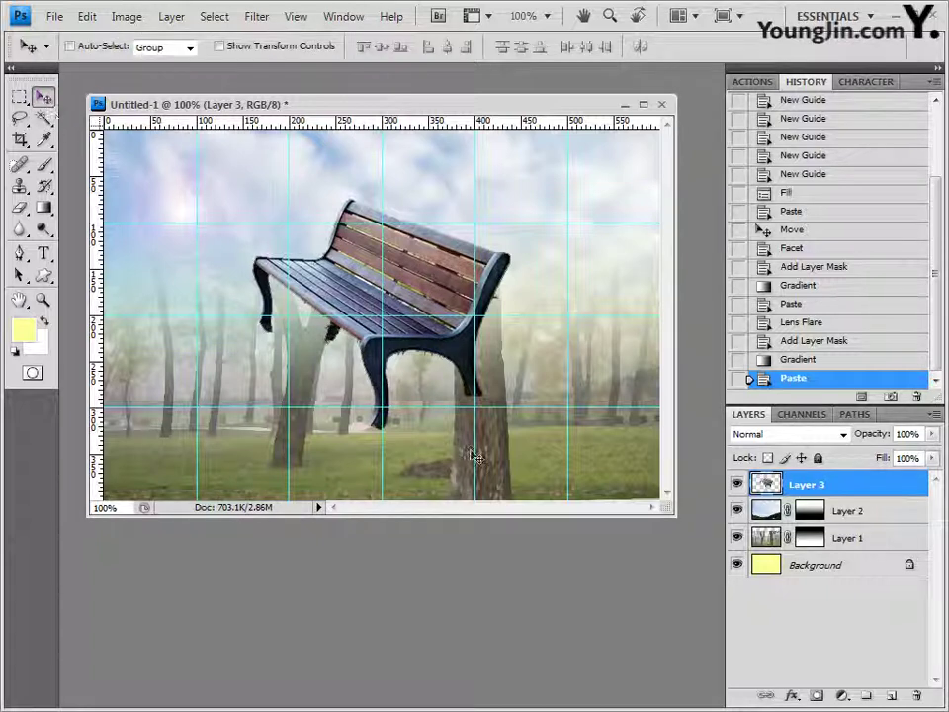
pyautogui.hotkey('ctrl', 't')
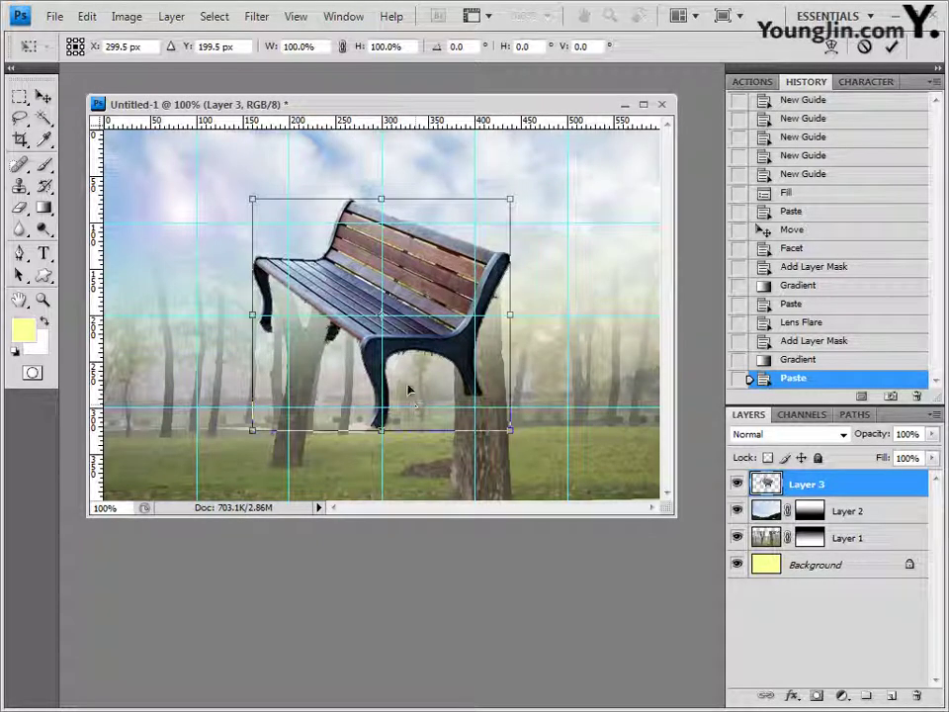
pyautogui.moveTo(422, 277); pyautogui.dragTo(552, 416)
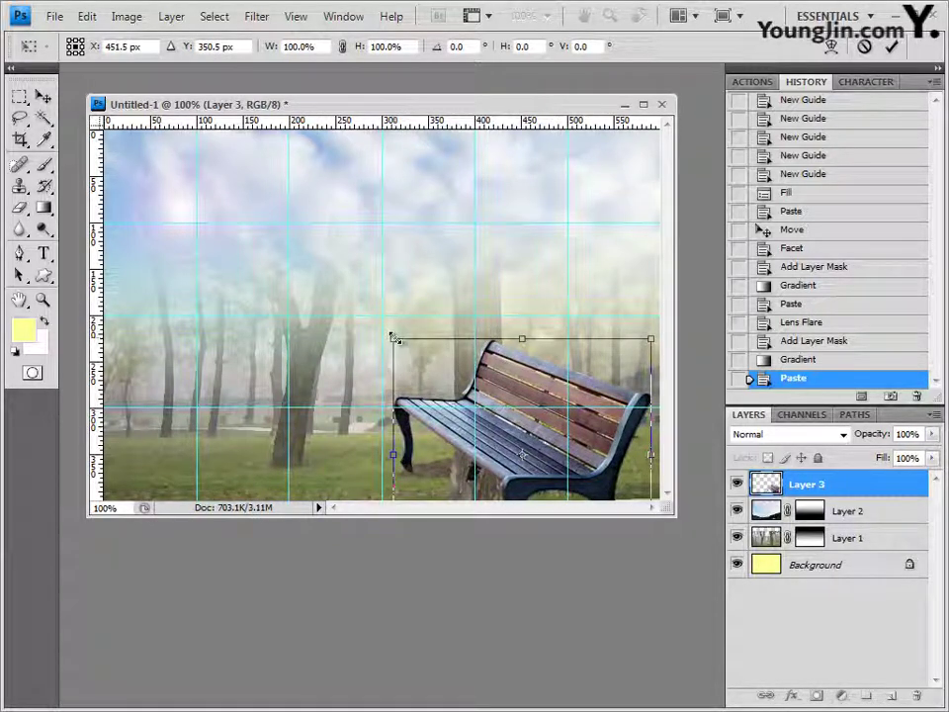
pyautogui.moveTo(393, 339); pyautogui.dragTo(408, 446)
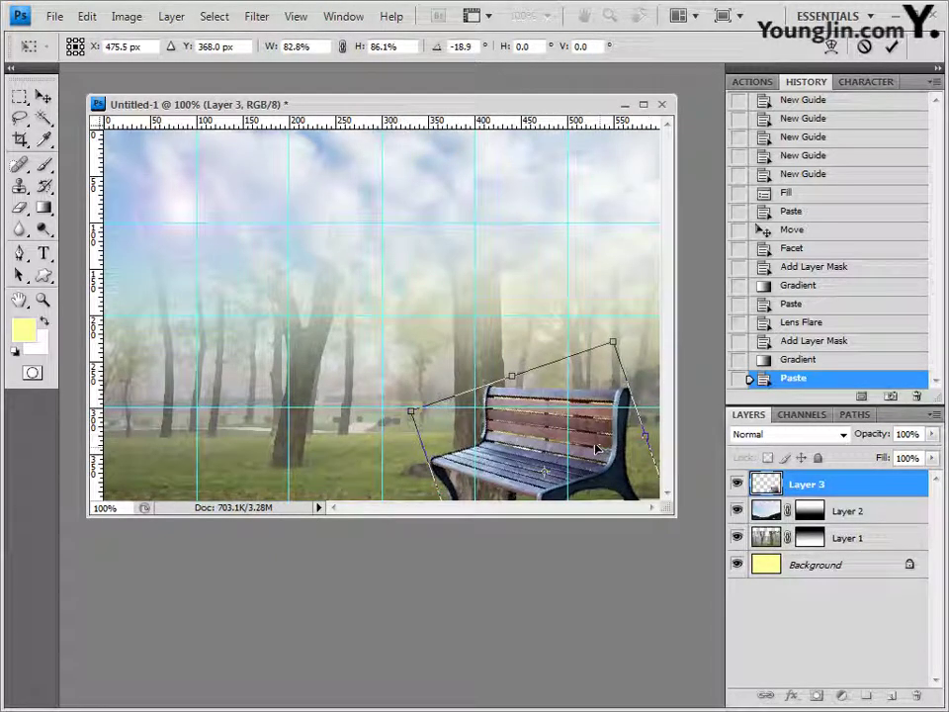
pyautogui.moveTo(598, 450); pyautogui.dragTo(605, 447)
pyautogui.moveTo(420, 406)
pyautogui.mouseDown()
pyautogui.moveTo(433, 406)
pyautogui.moveTo(418, 408)
pyautogui.mouseUp()
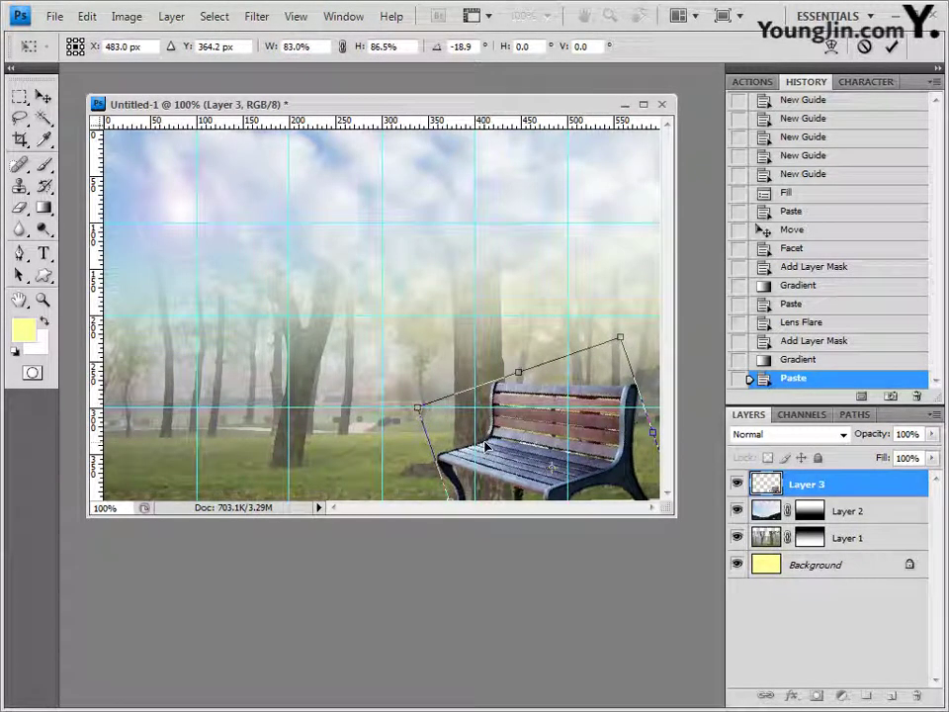
pyautogui.press('Return')
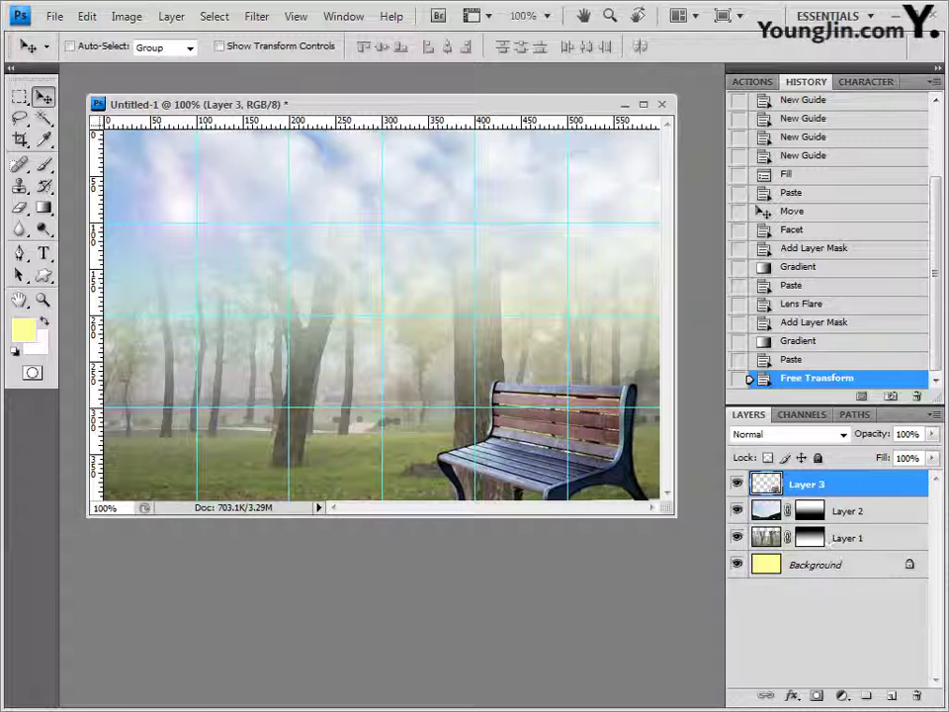
# Step: Add an Outer Glow with a size of 10 px to the bench layer
pyautogui.click(791, 696)
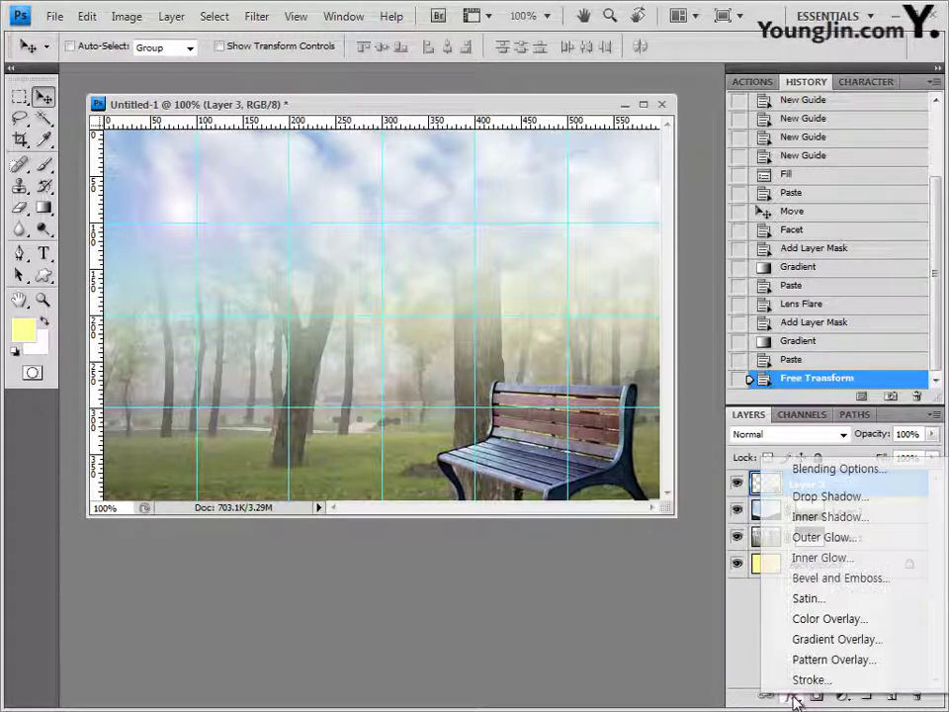
pyautogui.click(845, 542)
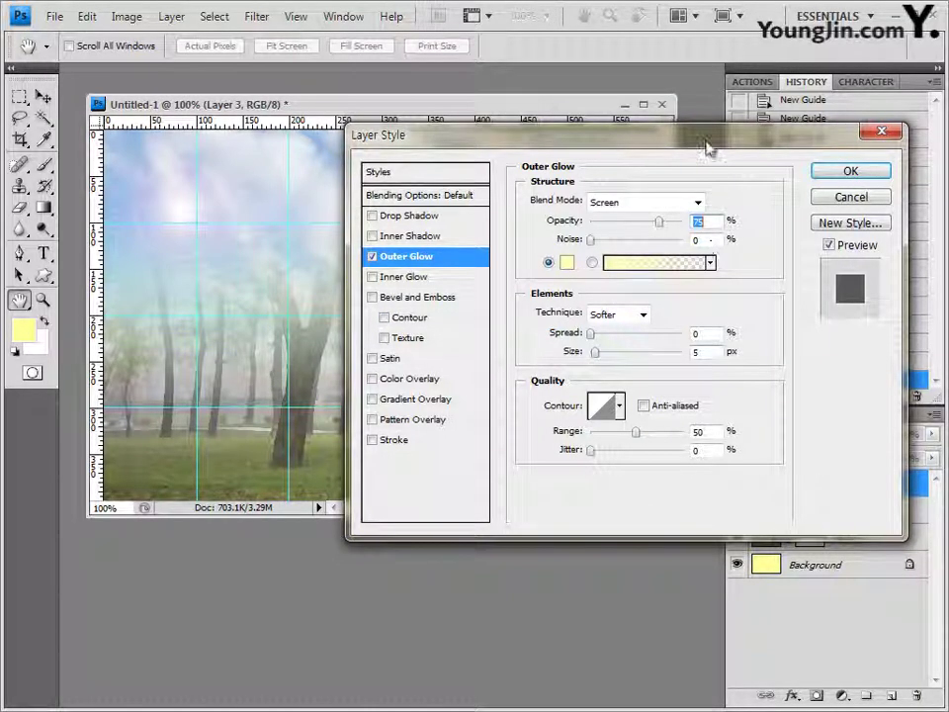
pyautogui.moveTo(708, 140); pyautogui.dragTo(295, 64)
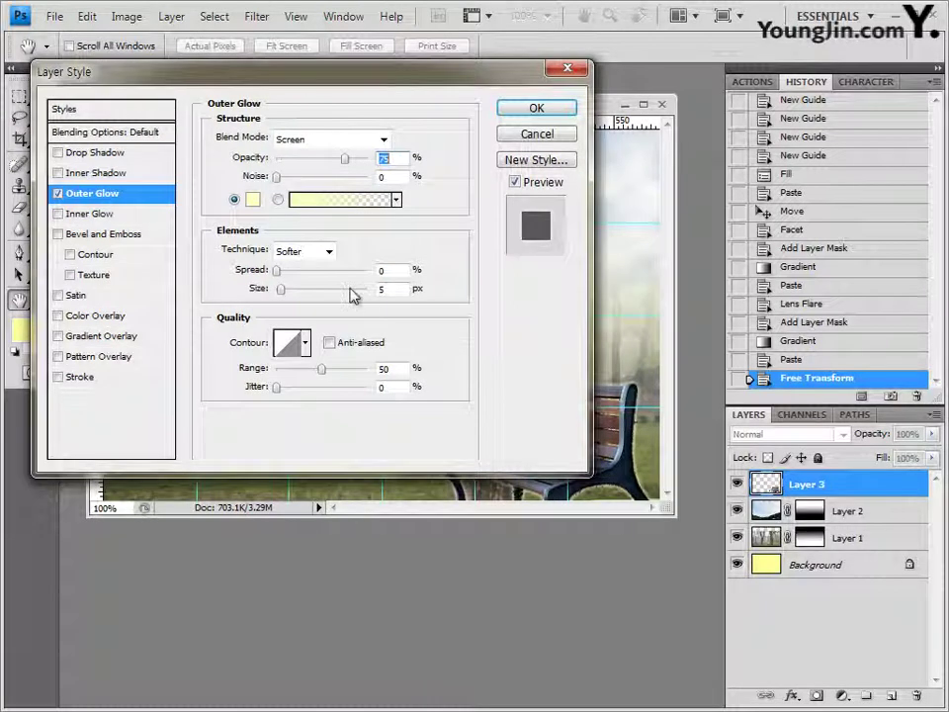
pyautogui.doubleClick(390, 288)
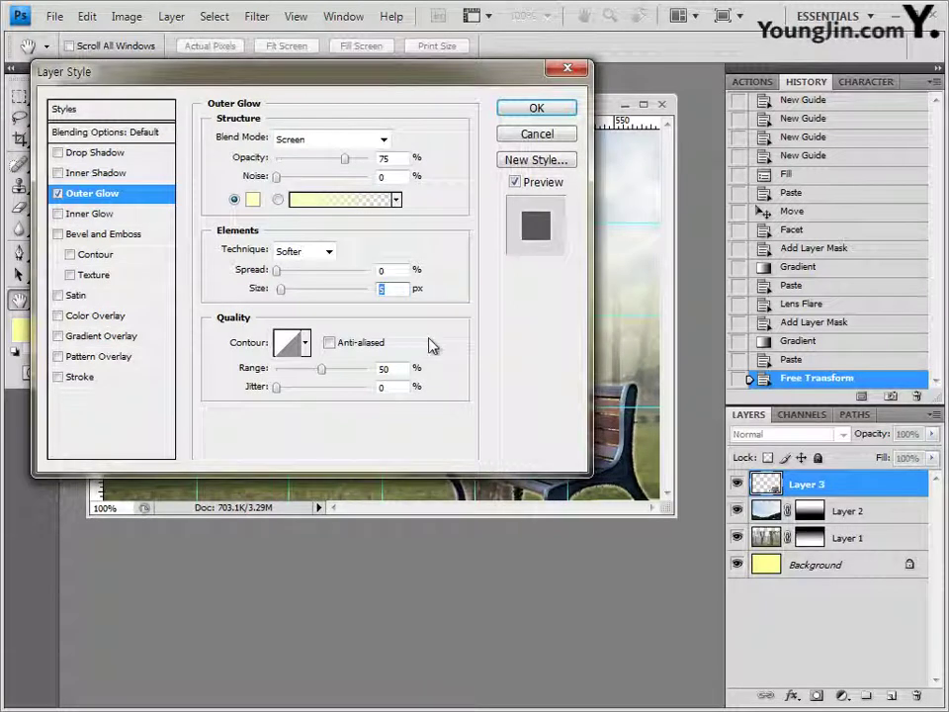
pyautogui.write('10')
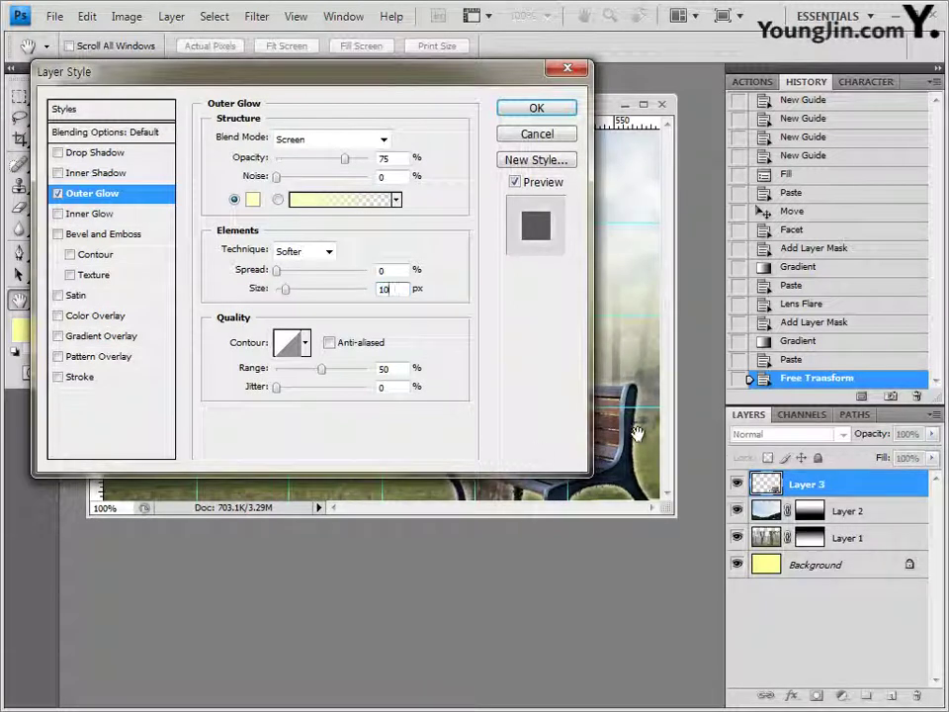
pyautogui.moveTo(455, 79); pyautogui.dragTo(569, 170)
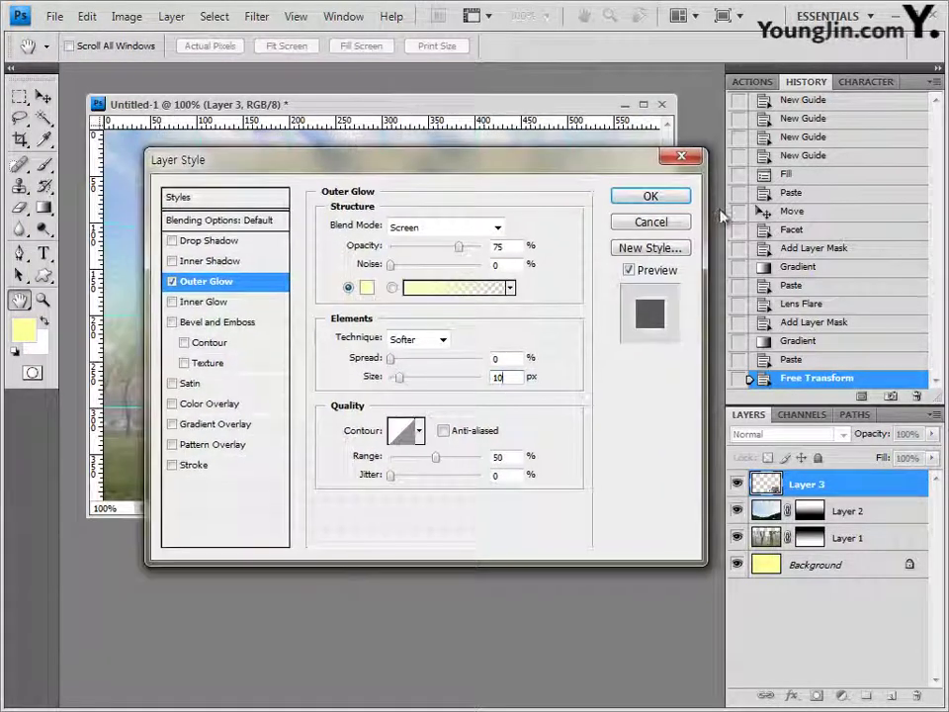
pyautogui.click(676, 196)
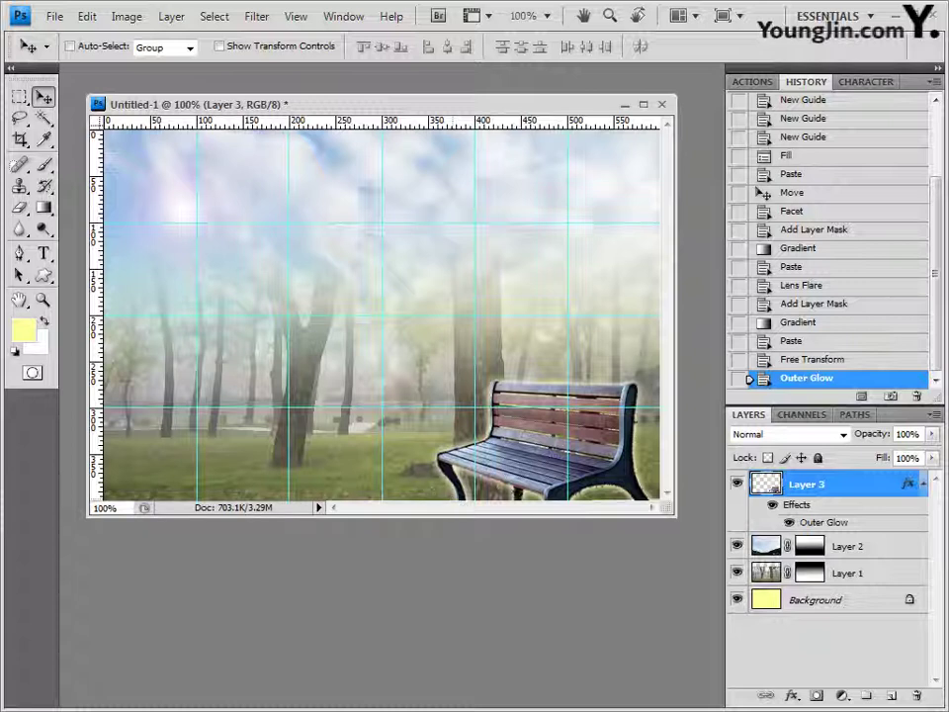
# Step: Switch to the file explorer, open 2급-8.JPG in Photoshop and float it in its own window
pyautogui.hotkey('alt', 'Tab')
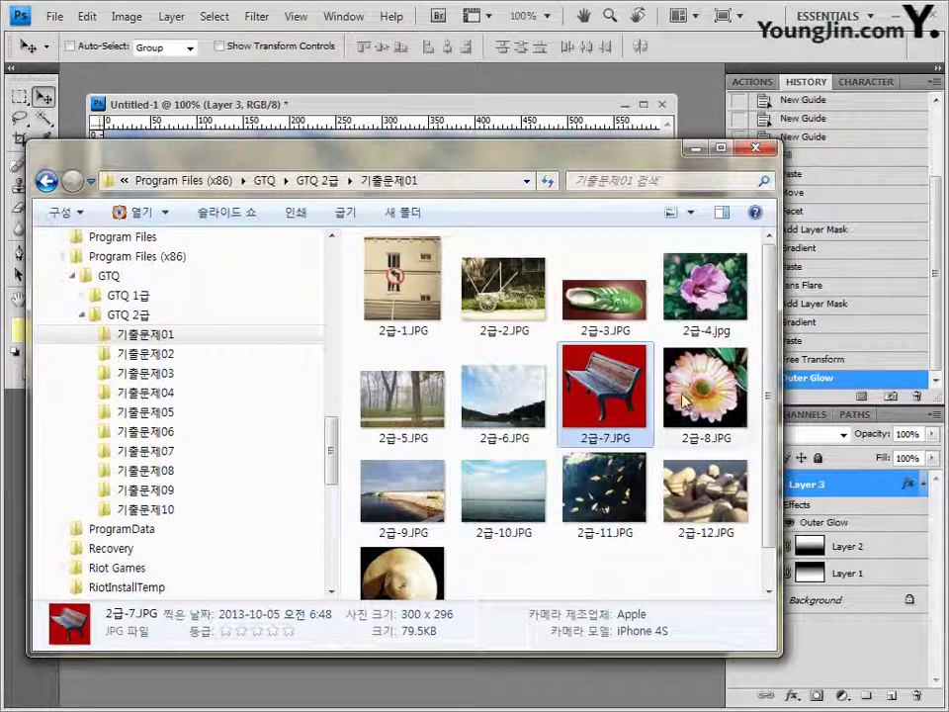
pyautogui.moveTo(704, 394); pyautogui.dragTo(406, 109)
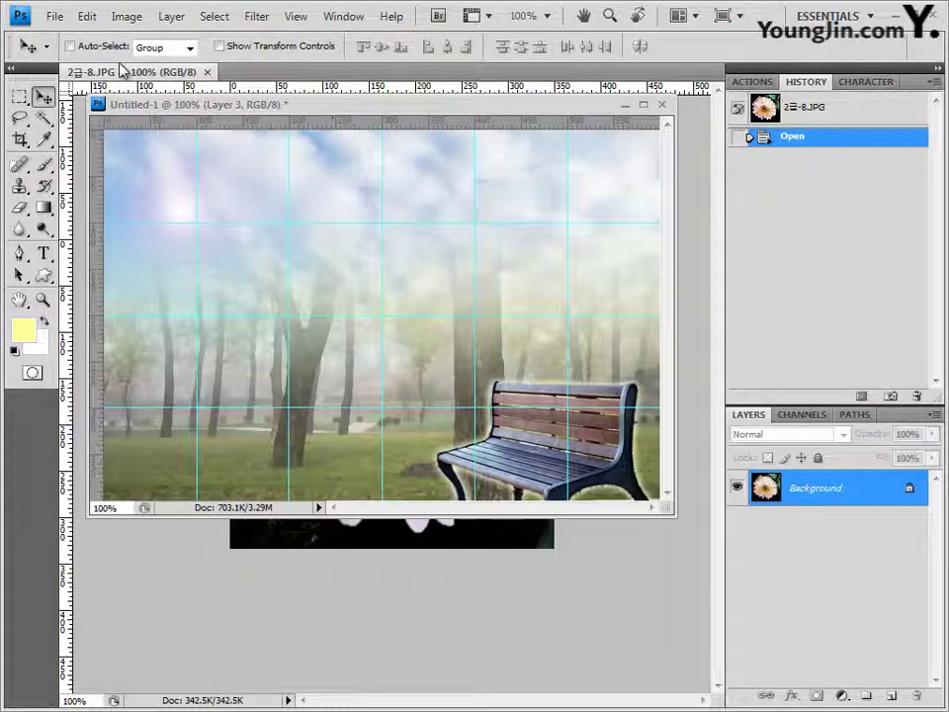
pyautogui.moveTo(134, 72); pyautogui.dragTo(318, 230)
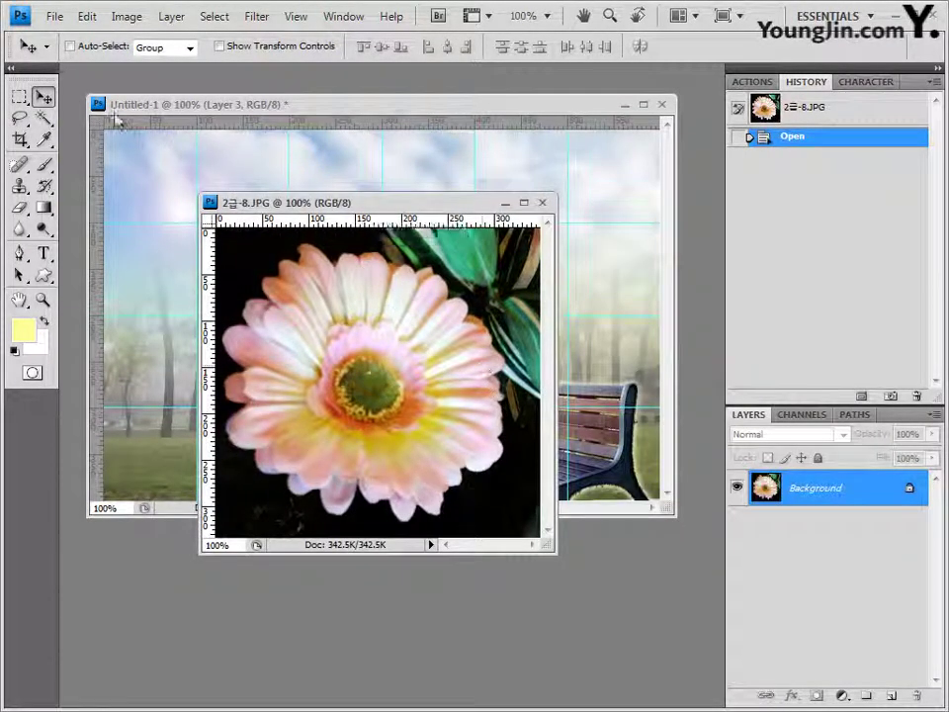
# Step: Select the whole flower with the Quick Selection tool using a 15 px brush
pyautogui.click(44, 118)
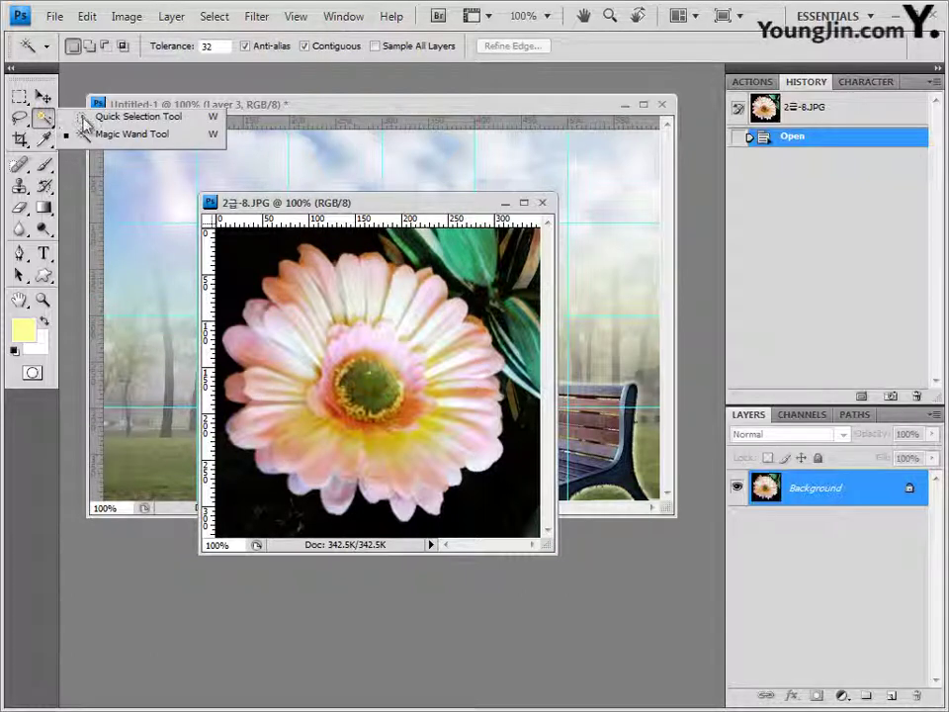
pyautogui.click(135, 120)
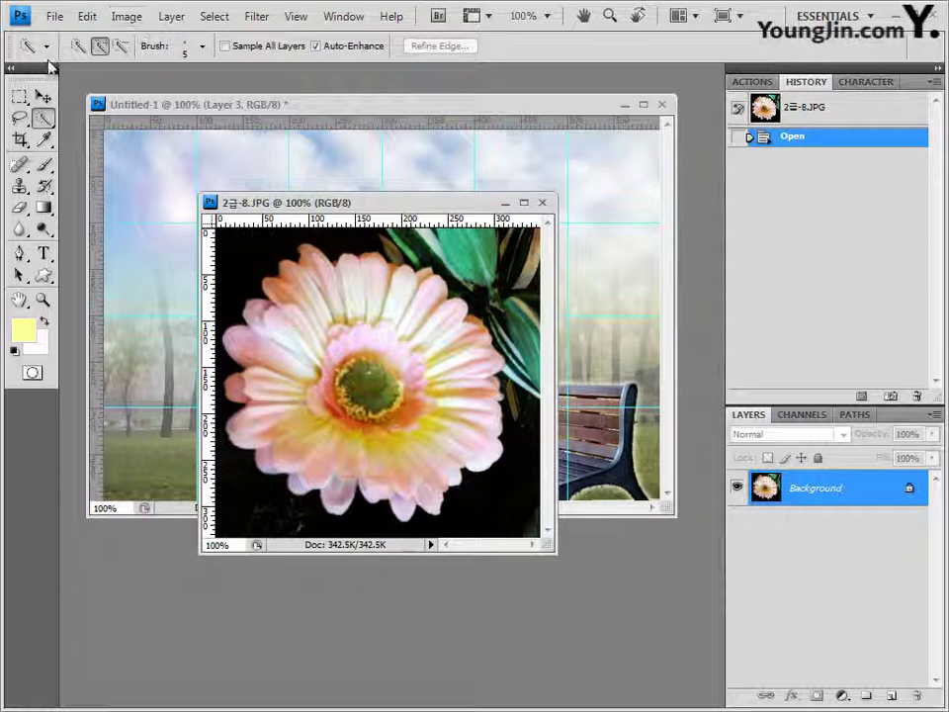
pyautogui.click(203, 46)
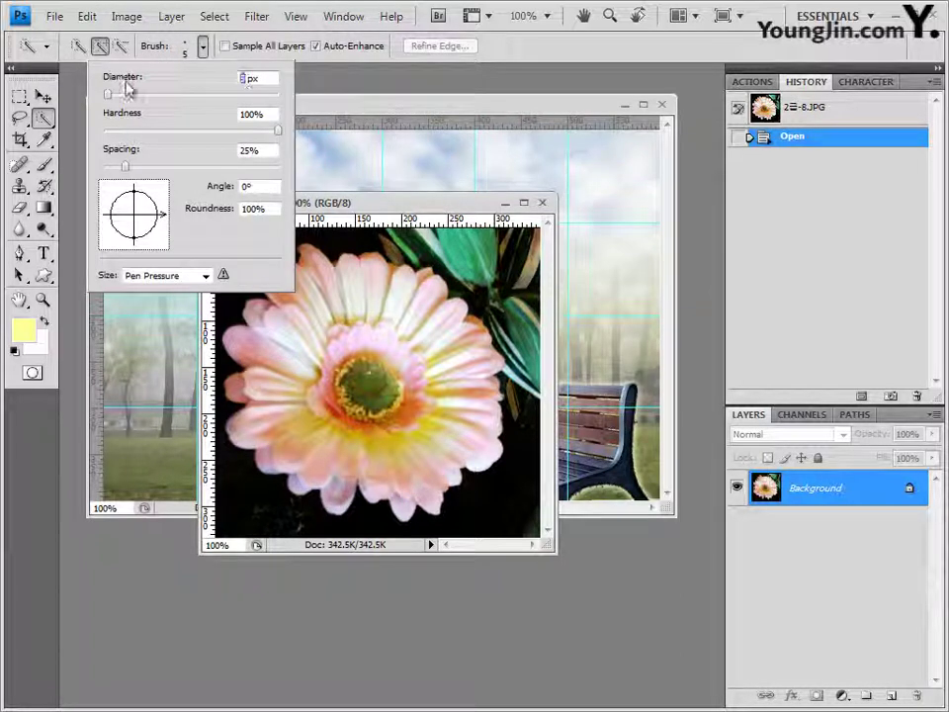
pyautogui.moveTo(123, 90); pyautogui.dragTo(126, 90)
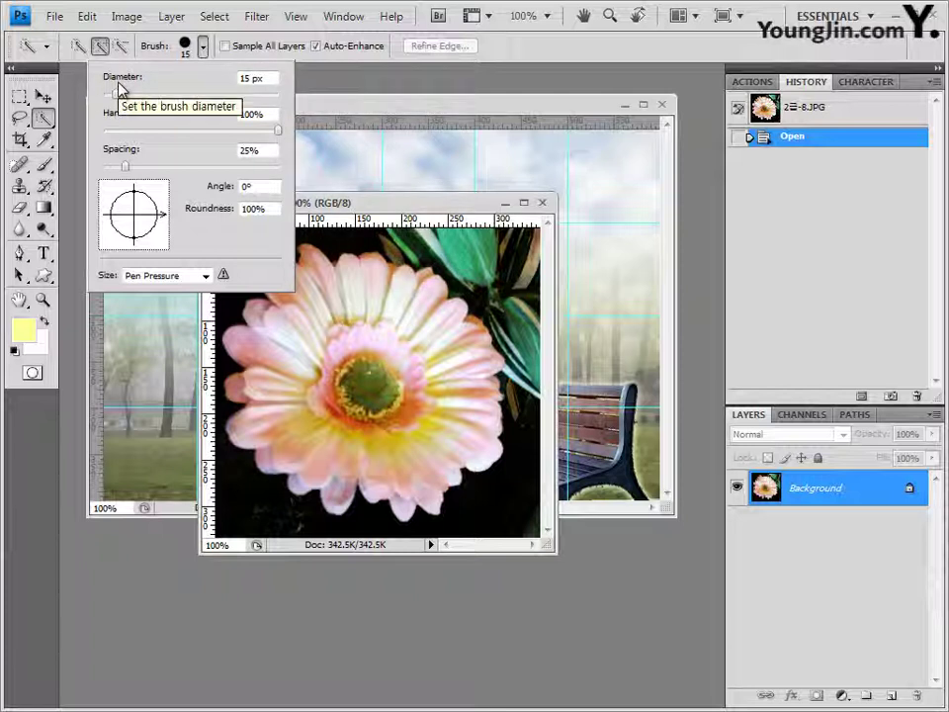
pyautogui.click(358, 222)
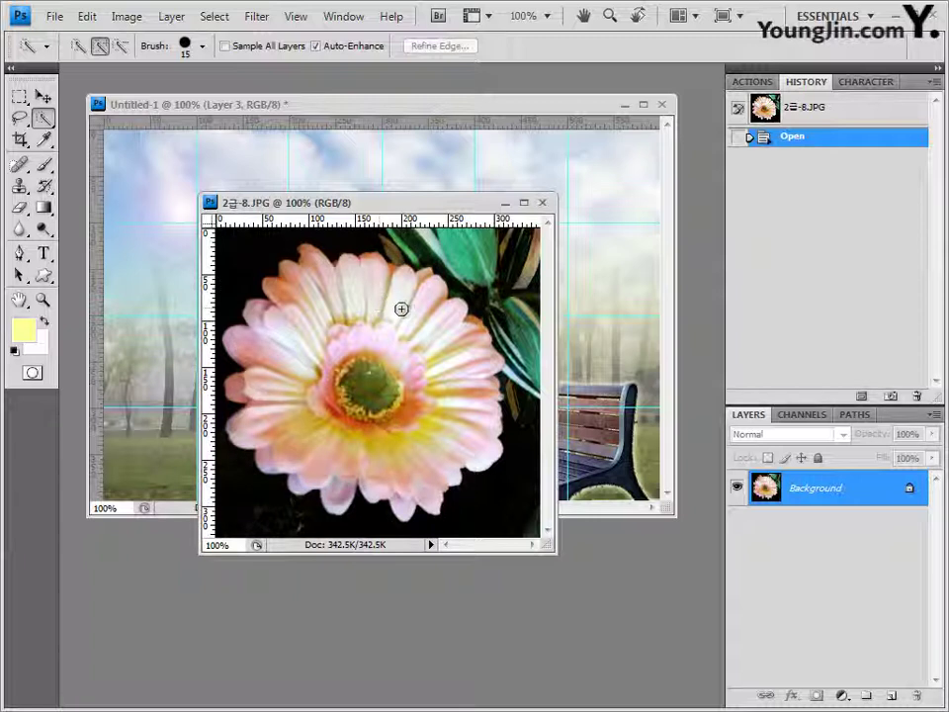
pyautogui.moveTo(401, 310)
pyautogui.mouseDown()
pyautogui.moveTo(370, 279)
pyautogui.moveTo(335, 293)
pyautogui.moveTo(322, 274)
pyautogui.moveTo(313, 286)
pyautogui.moveTo(299, 282)
pyautogui.moveTo(298, 310)
pyautogui.moveTo(268, 316)
pyautogui.moveTo(275, 361)
pyautogui.moveTo(247, 385)
pyautogui.moveTo(271, 401)
pyautogui.moveTo(250, 429)
pyautogui.moveTo(271, 425)
pyautogui.moveTo(273, 452)
pyautogui.moveTo(318, 450)
pyautogui.moveTo(318, 461)
pyautogui.moveTo(351, 449)
pyautogui.moveTo(390, 466)
pyautogui.moveTo(407, 454)
pyautogui.moveTo(428, 388)
pyautogui.mouseUp()
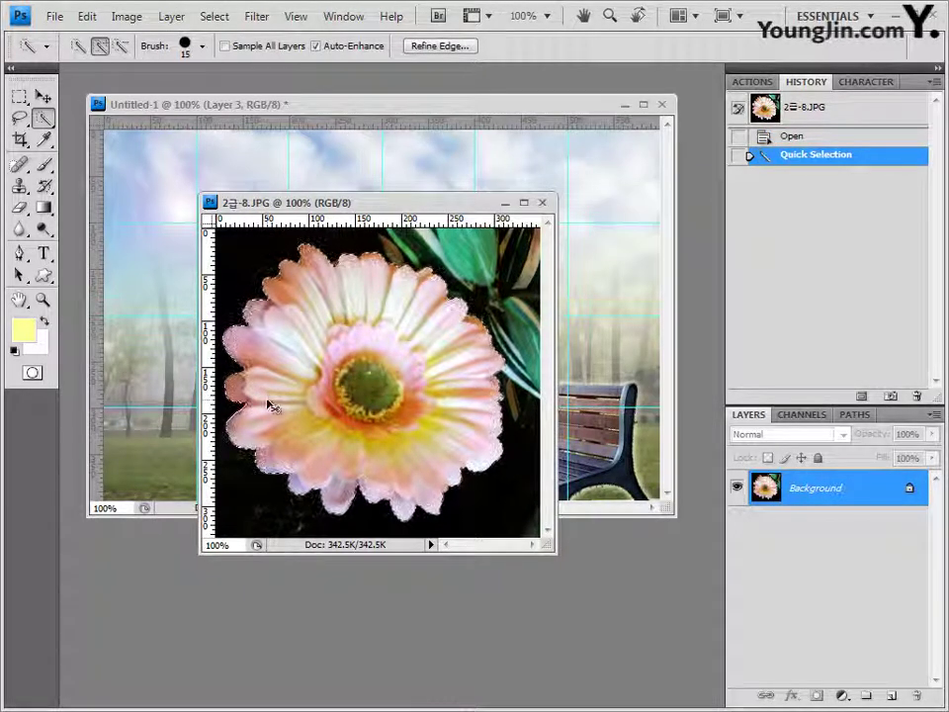
# Step: Copy the flower into the composite as a new layer and scale it to about 51% by 54%, centred near X 178, Y 165 px
pyautogui.click(541, 202)
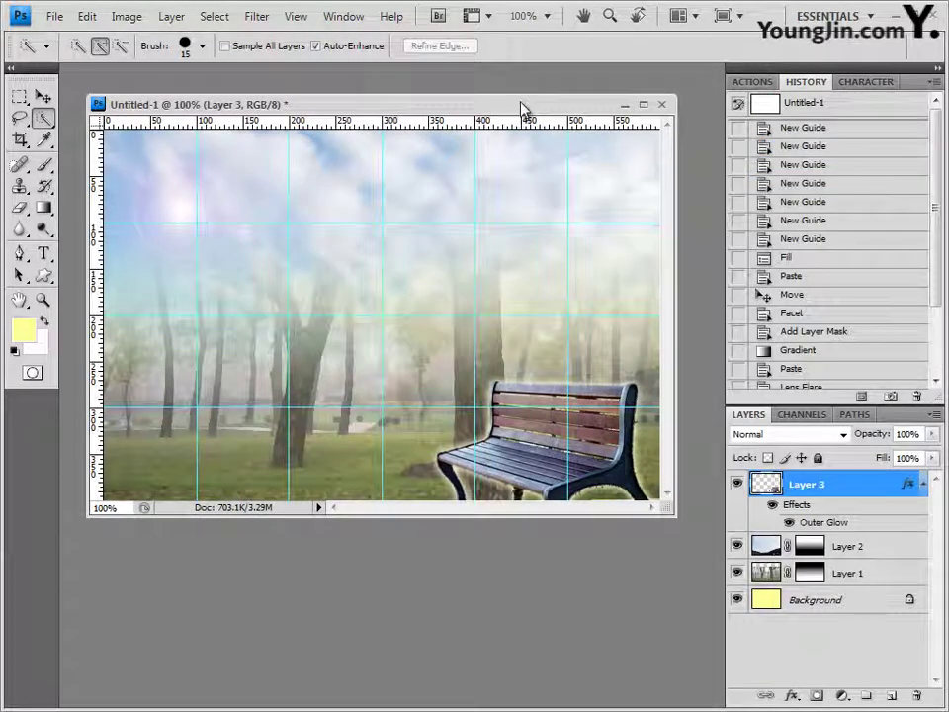
pyautogui.hotkey('ctrl', 'v')
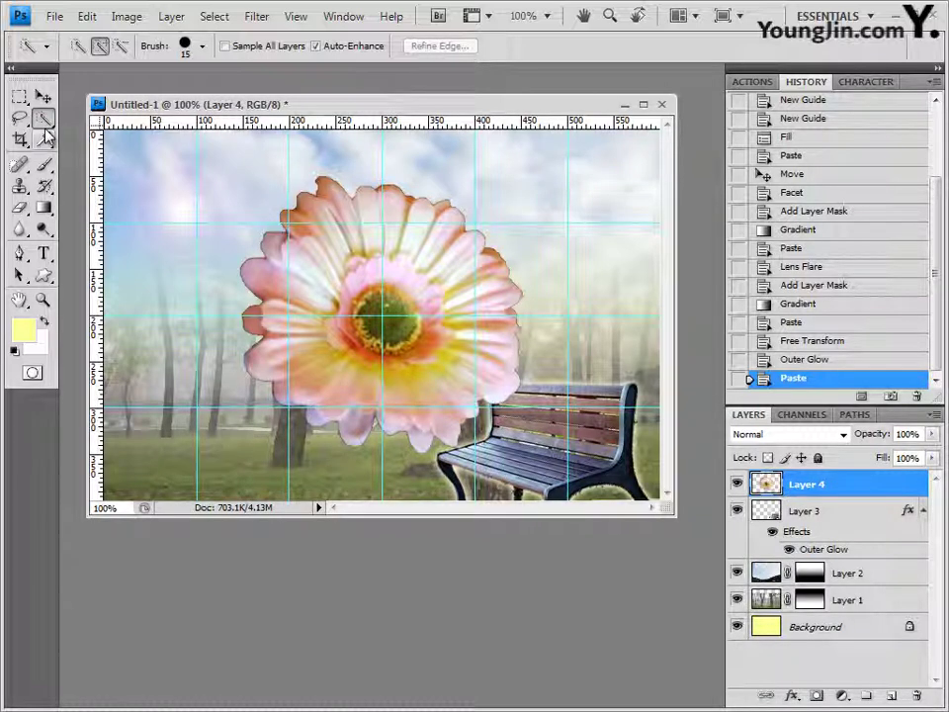
pyautogui.hotkey('ctrl', 't')
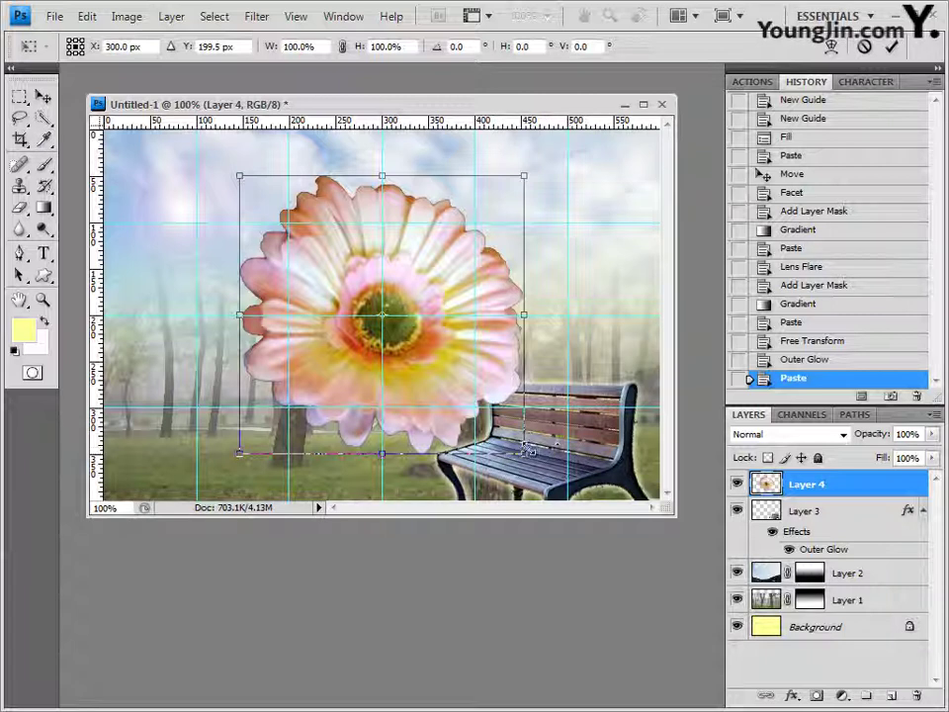
pyautogui.moveTo(525, 449); pyautogui.dragTo(401, 356)
pyautogui.moveTo(362, 287); pyautogui.dragTo(287, 294)
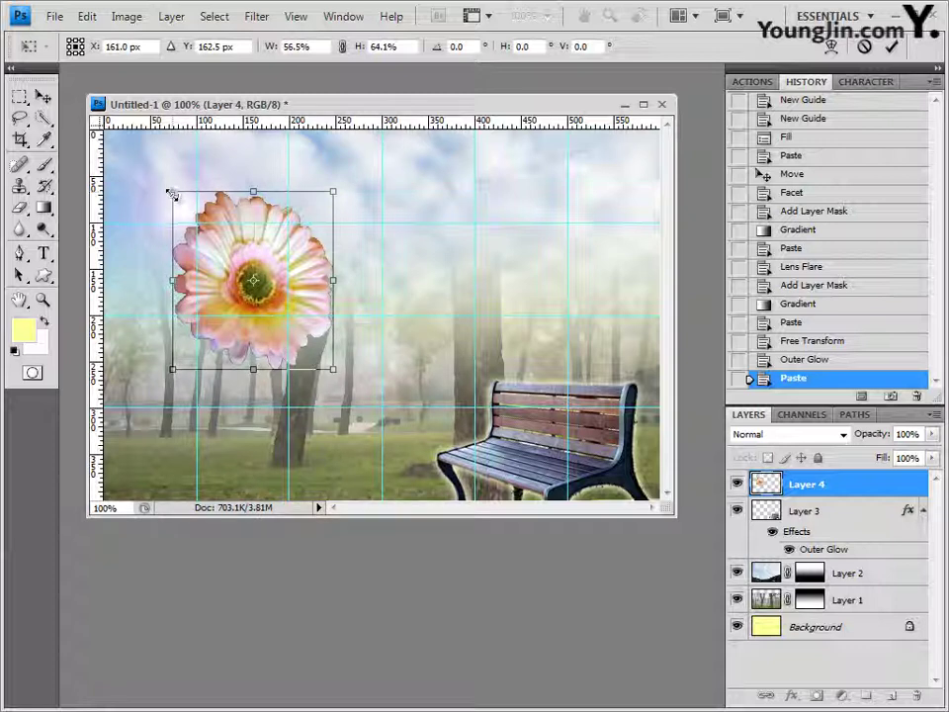
pyautogui.moveTo(172, 193); pyautogui.dragTo(196, 208)
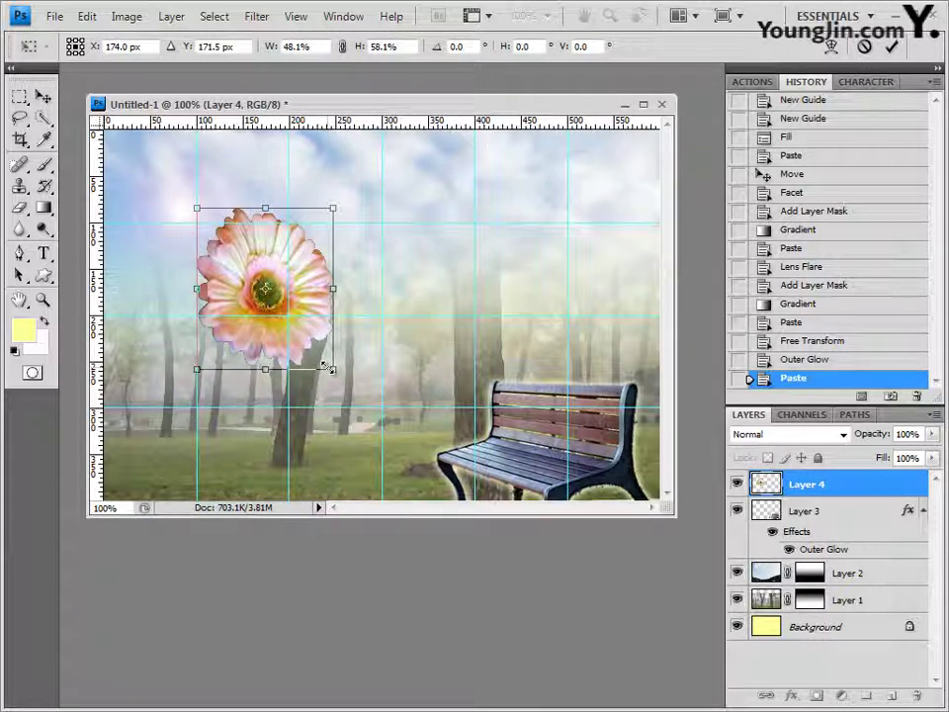
pyautogui.moveTo(328, 365)
pyautogui.mouseDown()
pyautogui.moveTo(329, 353)
pyautogui.moveTo(338, 357)
pyautogui.mouseUp()
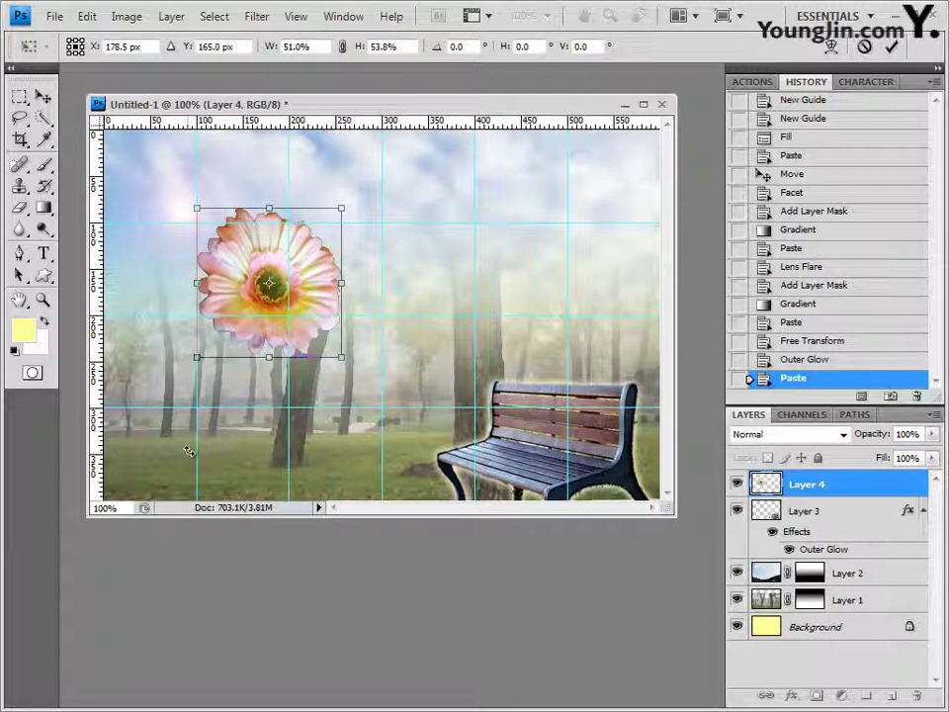
pyautogui.press('Return')
pyautogui.press('w')
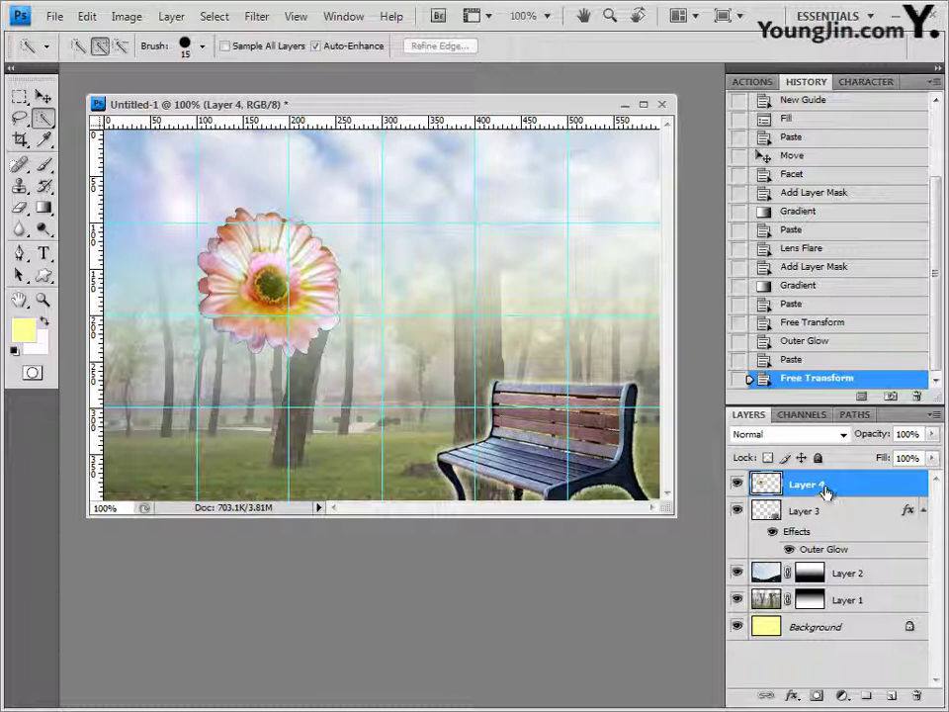
# Step: Give the flower layer a Drop Shadow and an outside Stroke with a size of 2 px
pyautogui.click(794, 697)
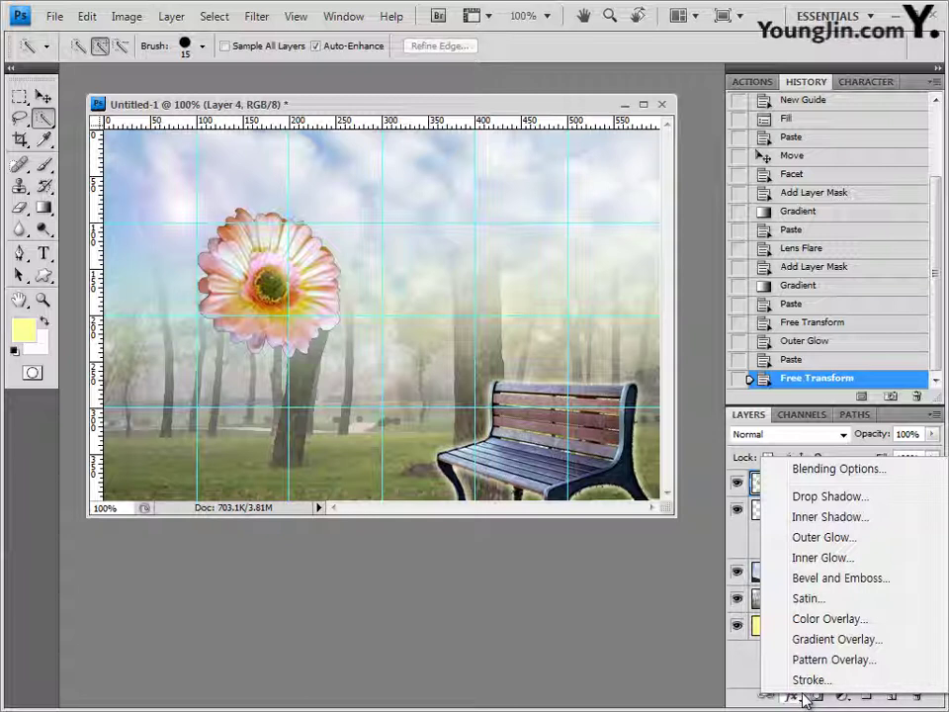
pyautogui.click(836, 498)
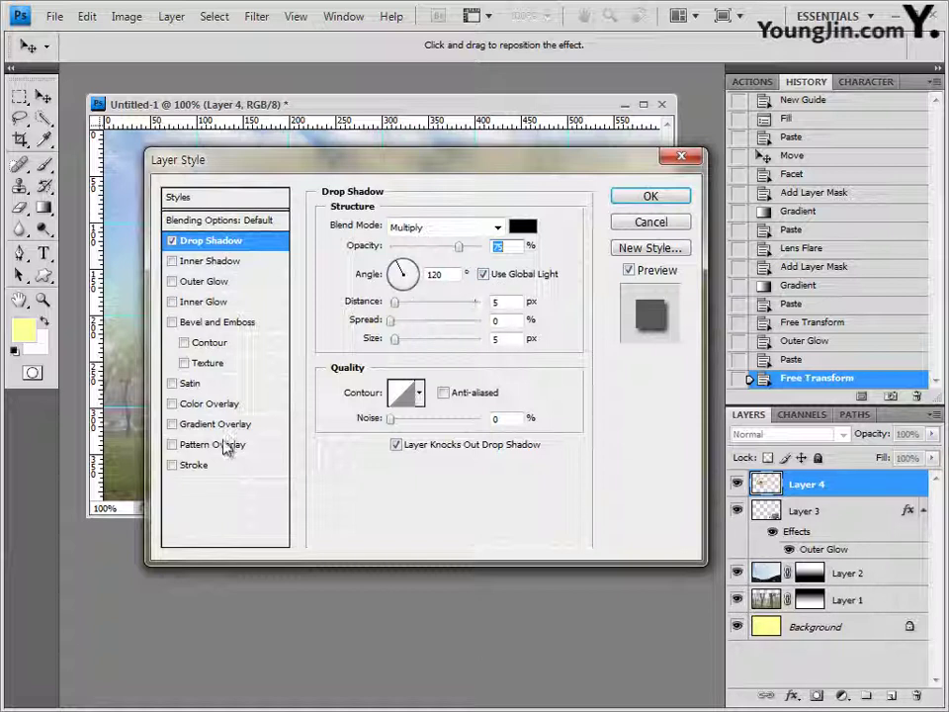
pyautogui.click(205, 466)
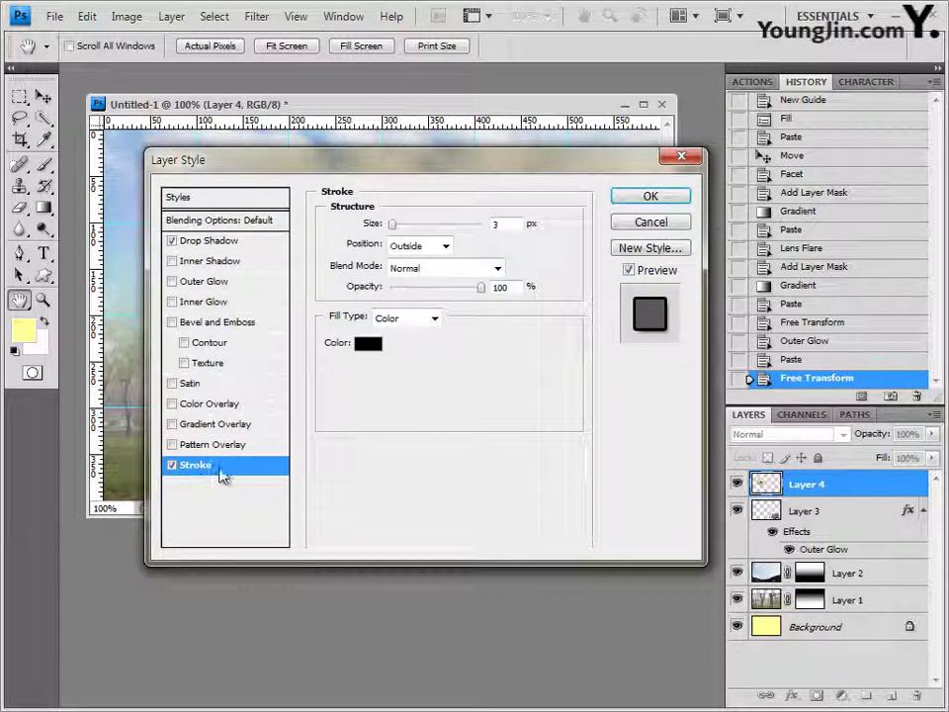
pyautogui.doubleClick(499, 225)
pyautogui.write('2')
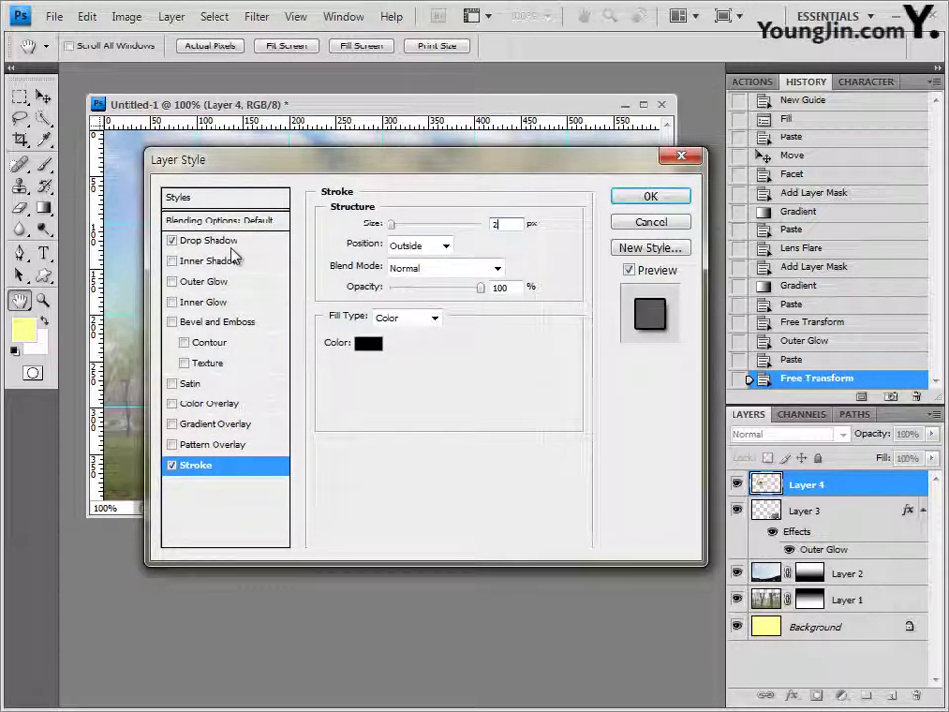
# Step: Set the flower's stroke colour to ffffff, apply the layer styles and collapse the effects lists of Layer 4 and Layer 3
pyautogui.click(371, 345)
pyautogui.doubleClick(559, 521)
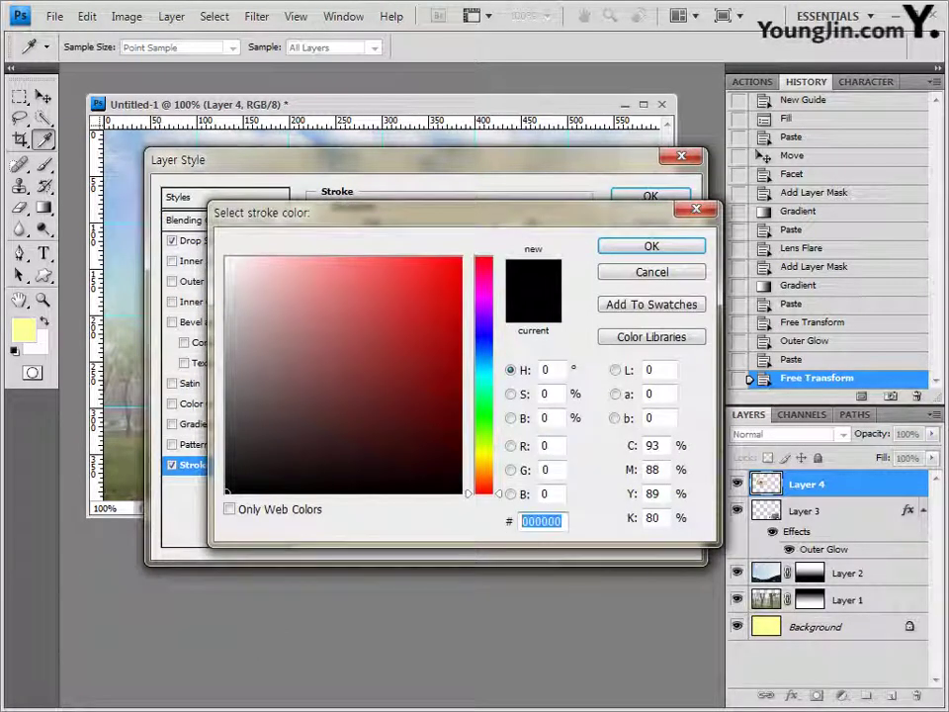
pyautogui.write('ff')
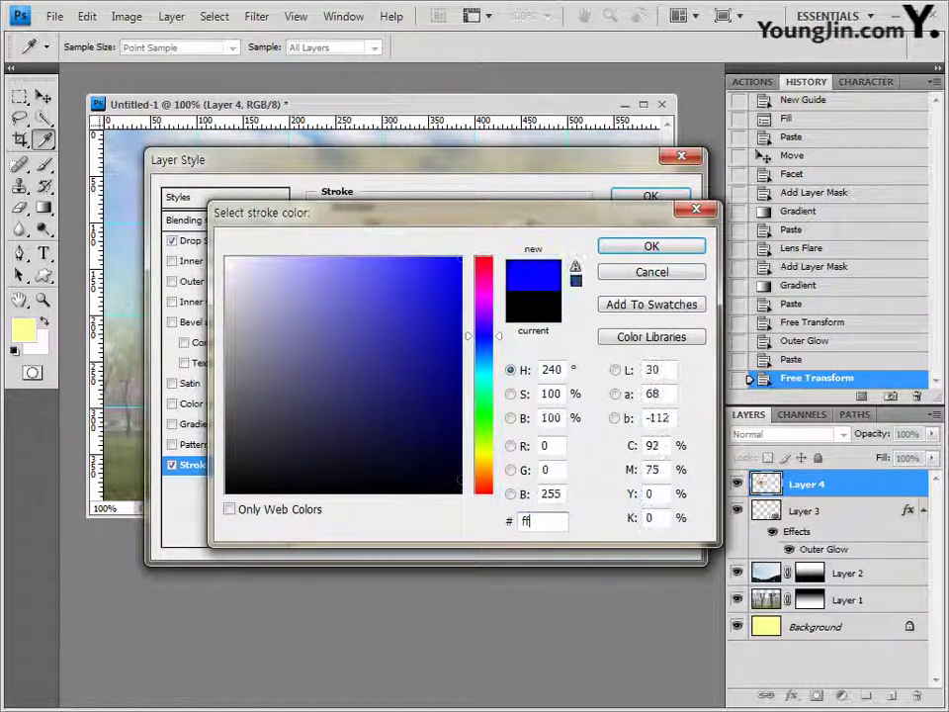
pyautogui.write('ffff')
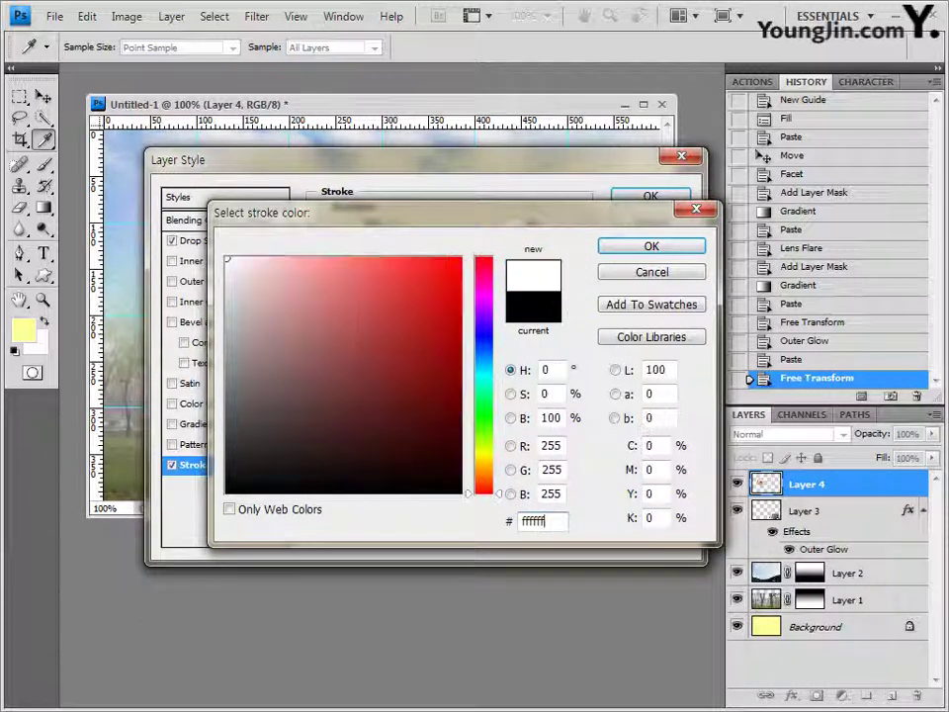
pyautogui.click(660, 253)
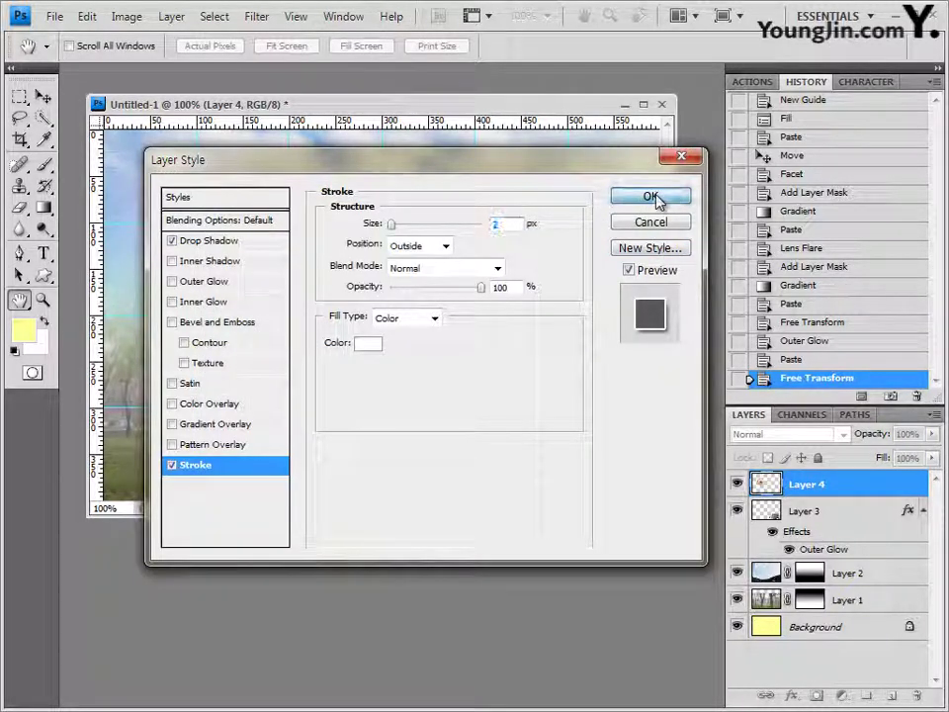
pyautogui.click(654, 197)
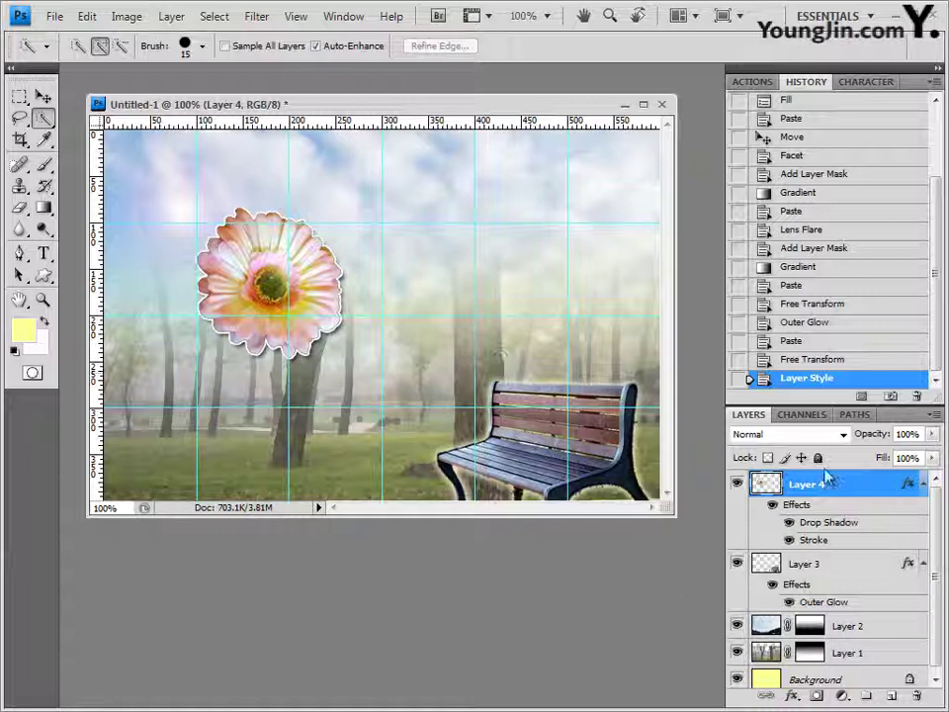
pyautogui.click(924, 484)
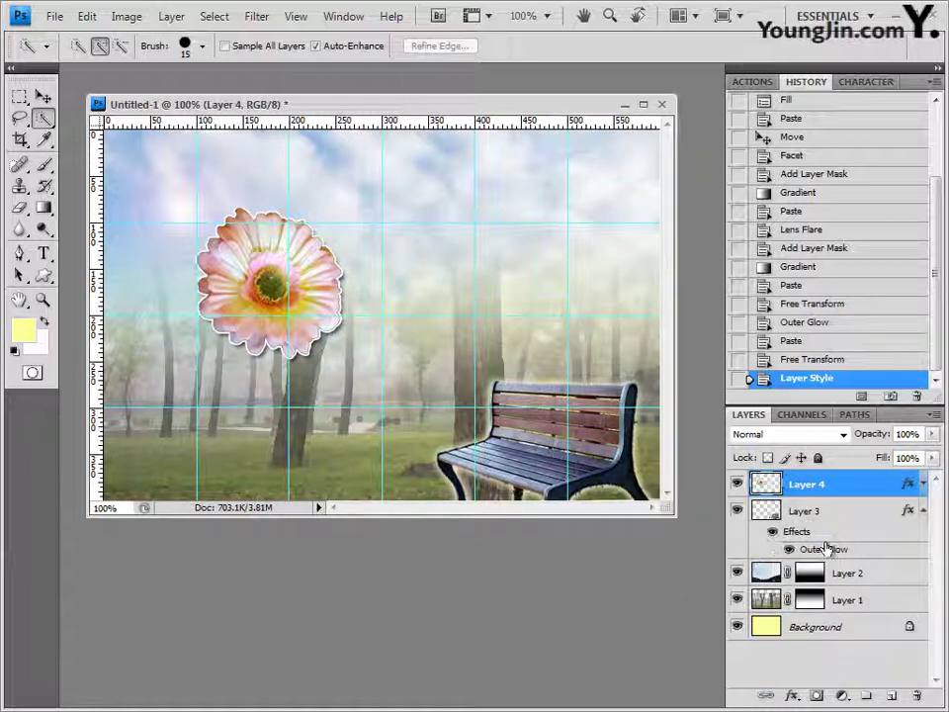
pyautogui.click(924, 510)
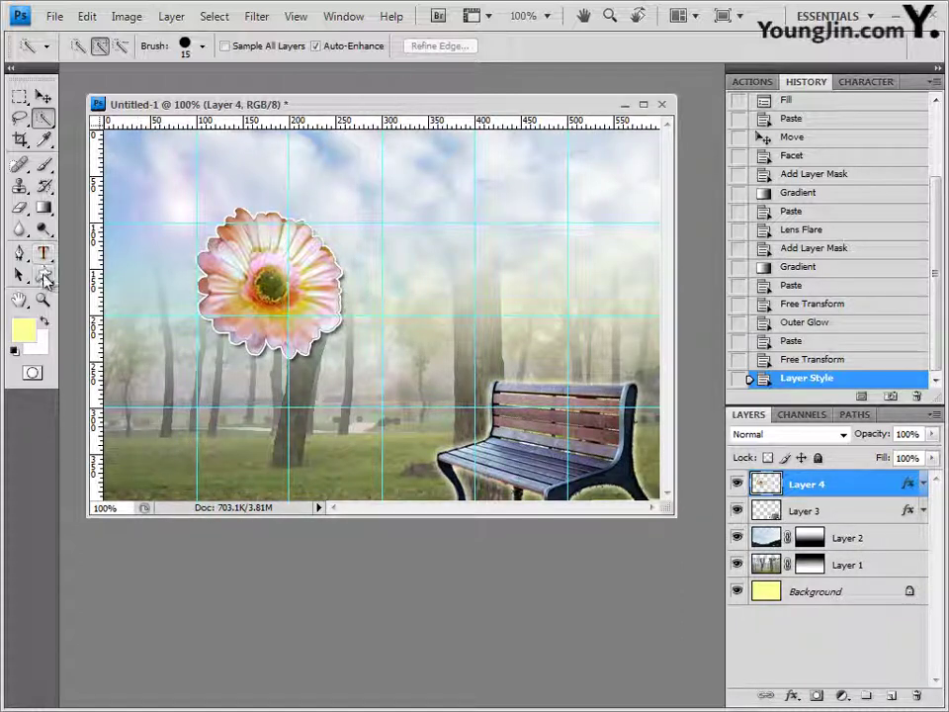
# Step: With the Custom Shape tool, replace the current shapes with the Animals set and choose the perched bird shape
pyautogui.moveTo(45, 279)
pyautogui.mouseDown()
pyautogui.moveTo(132, 314)
pyautogui.moveTo(45, 279)
pyautogui.mouseUp()
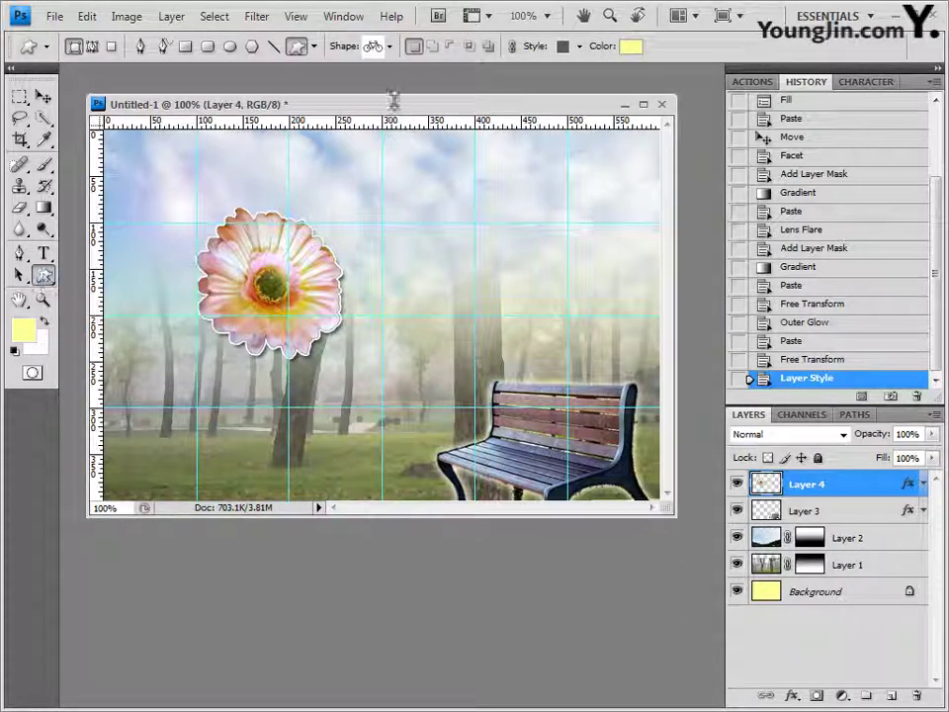
pyautogui.click(391, 48)
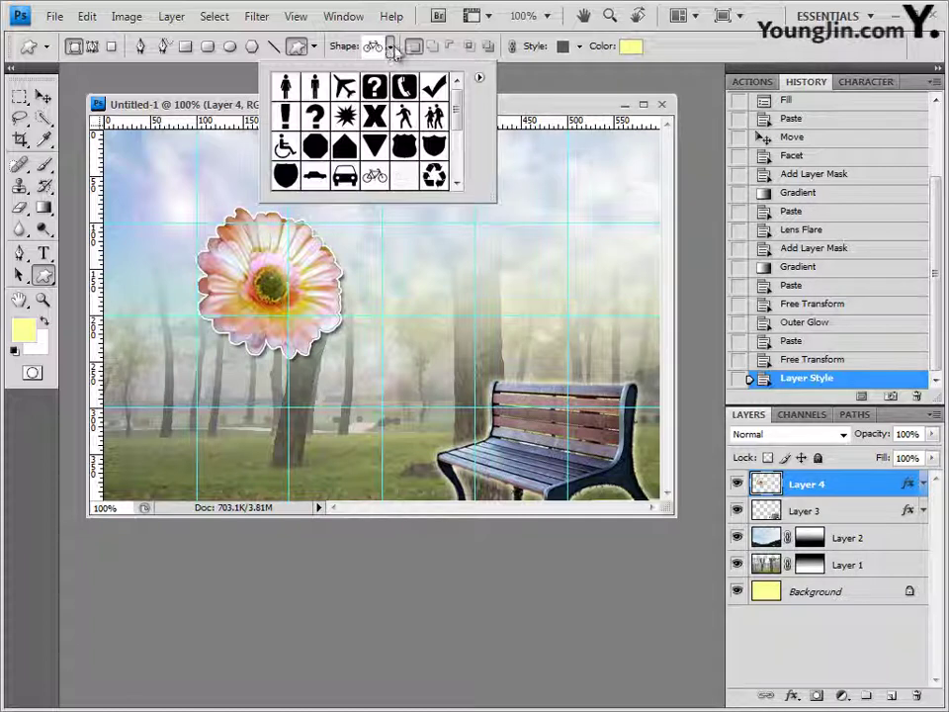
pyautogui.click(479, 79)
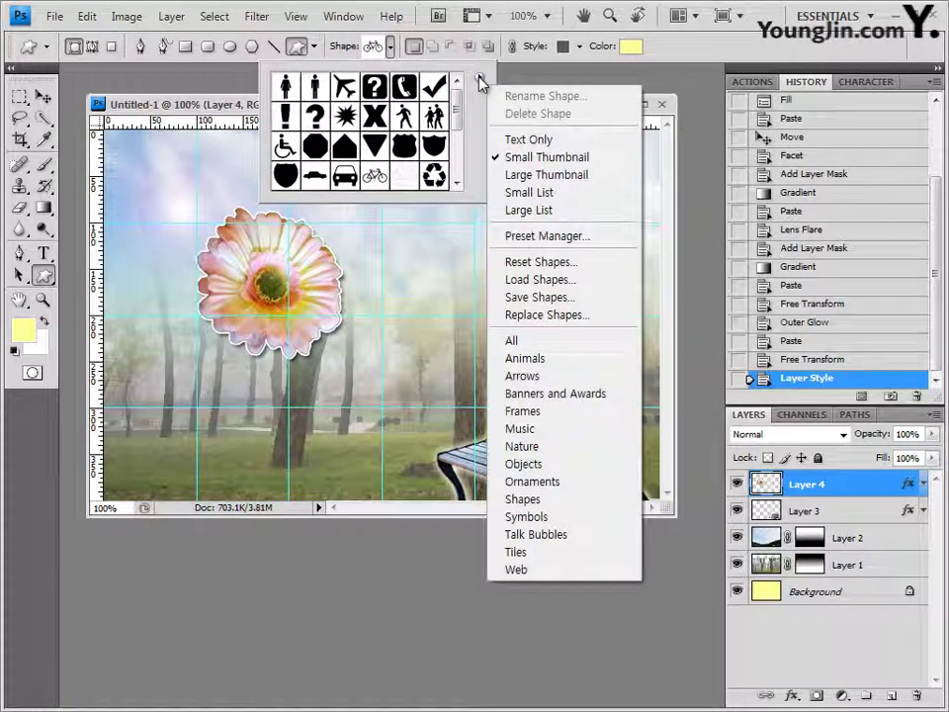
pyautogui.click(546, 360)
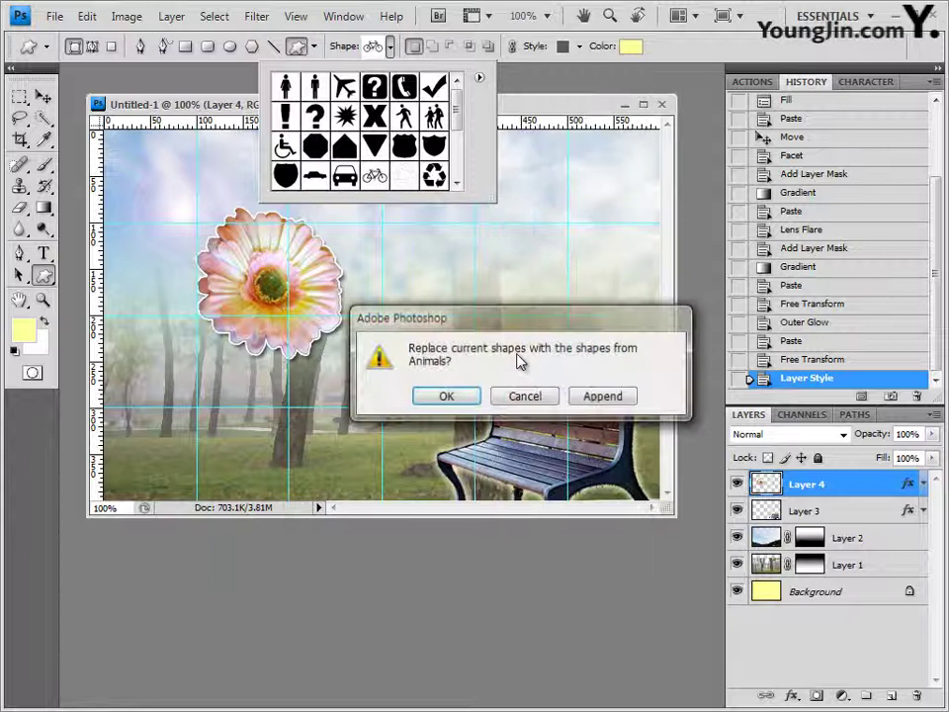
pyautogui.click(463, 397)
pyautogui.click(286, 117)
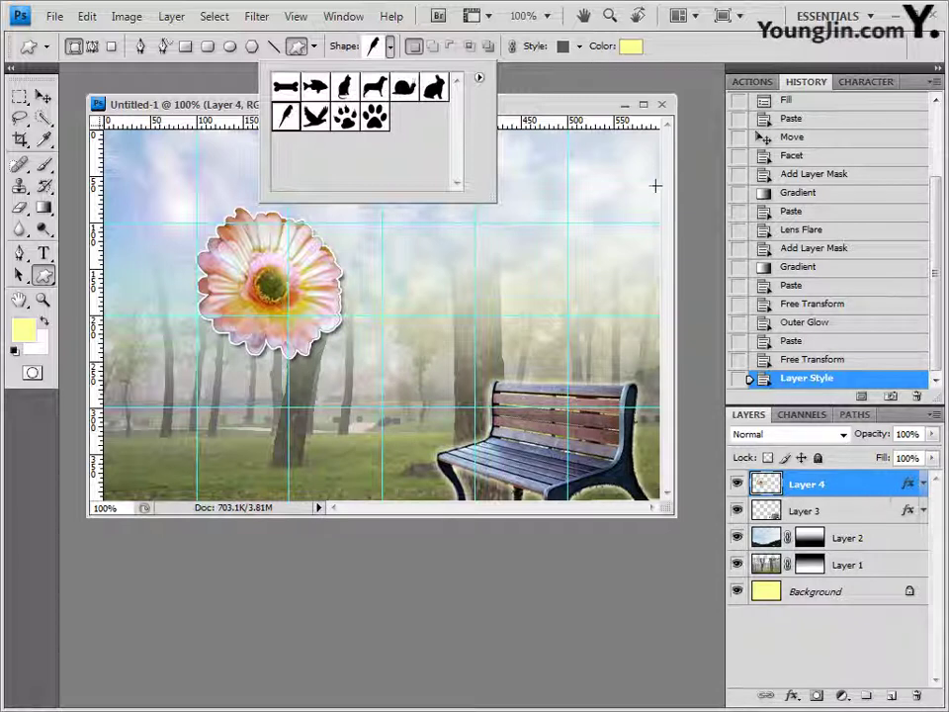
# Step: Draw the bird about 30 by 80 px as a shape layer with no style in colour ffff99, and position it on the bench's backrest
pyautogui.click(582, 46)
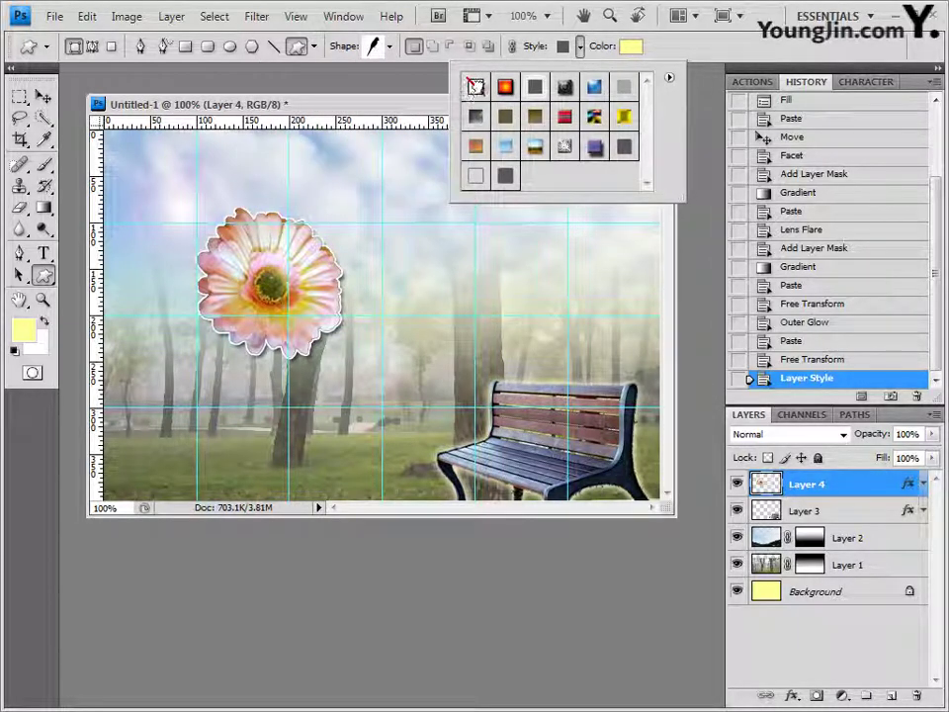
pyautogui.click(476, 89)
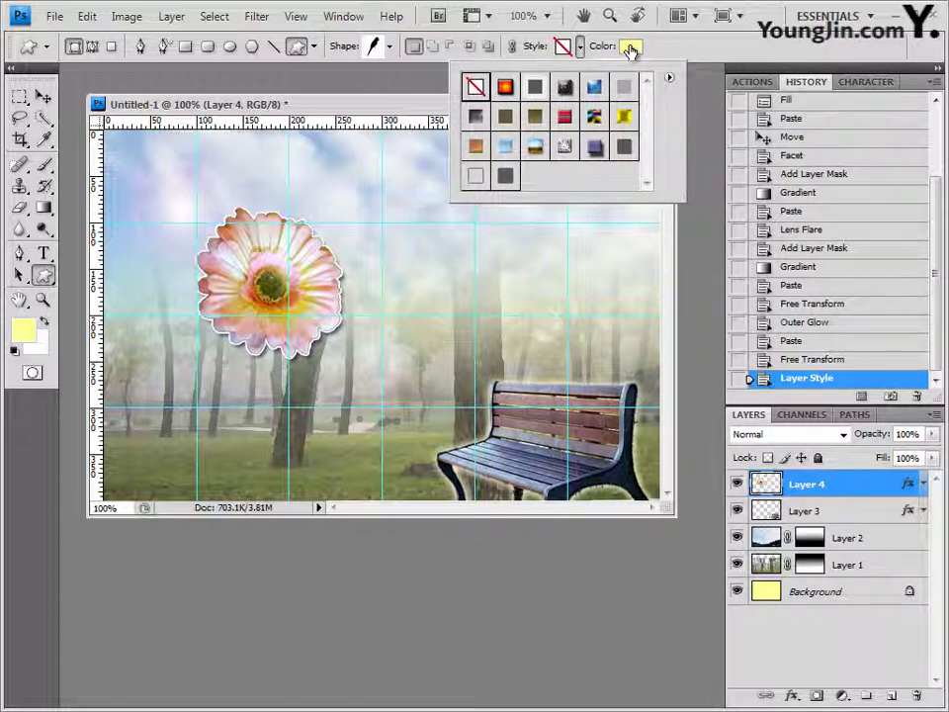
pyautogui.click(629, 50)
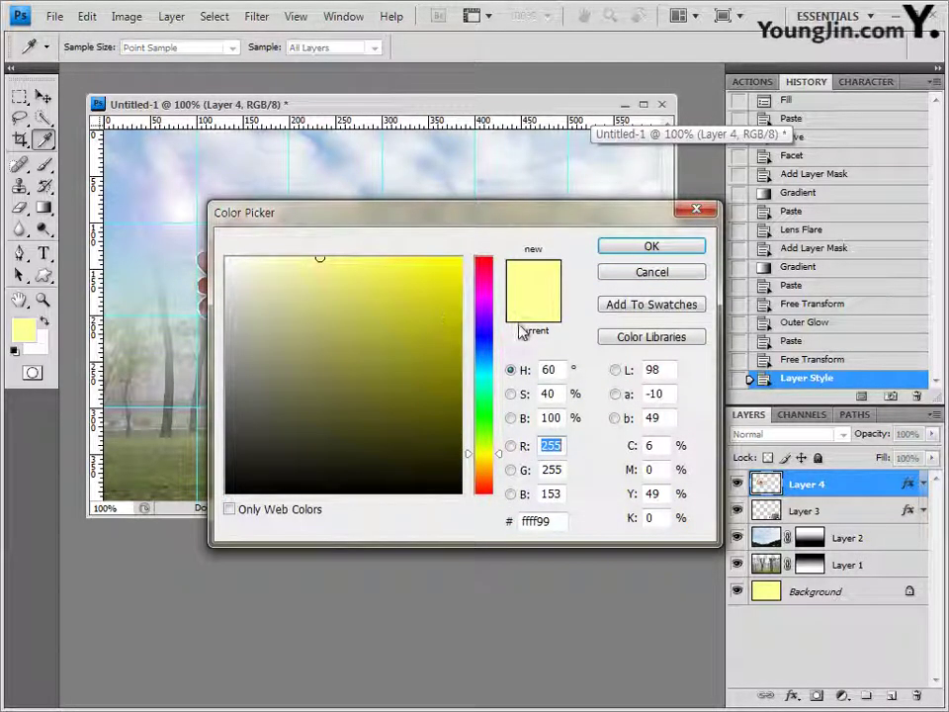
pyautogui.click(672, 249)
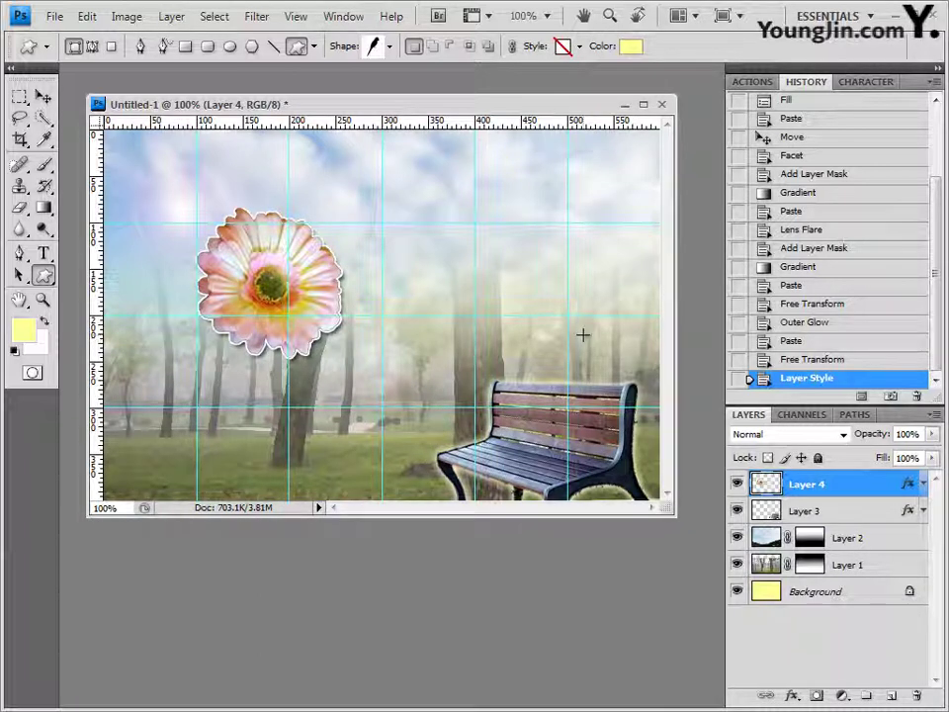
pyautogui.moveTo(587, 331); pyautogui.dragTo(560, 403)
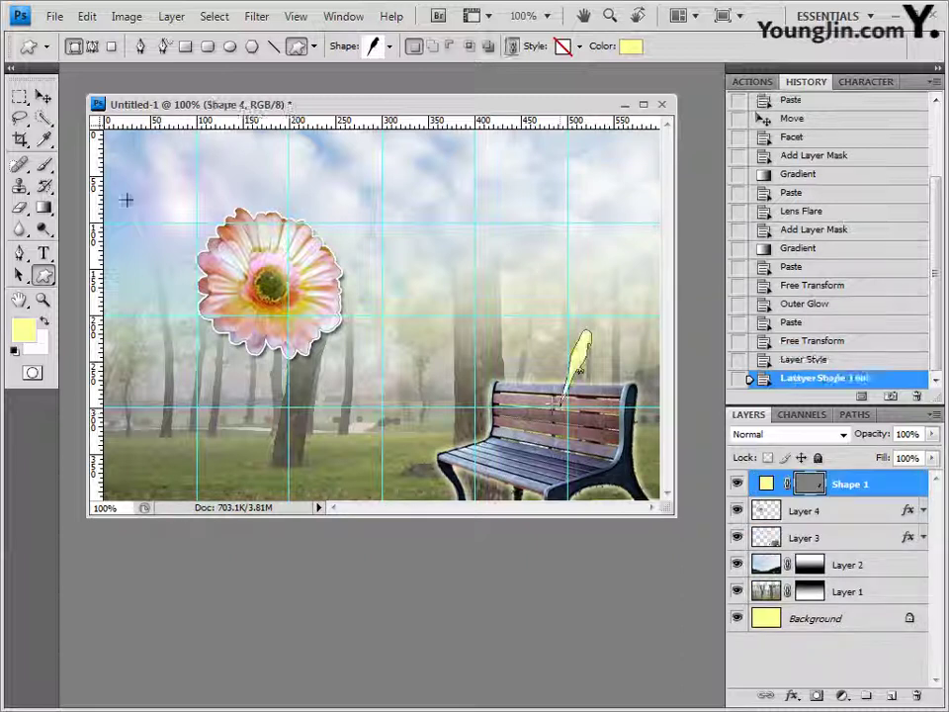
pyautogui.click(43, 98)
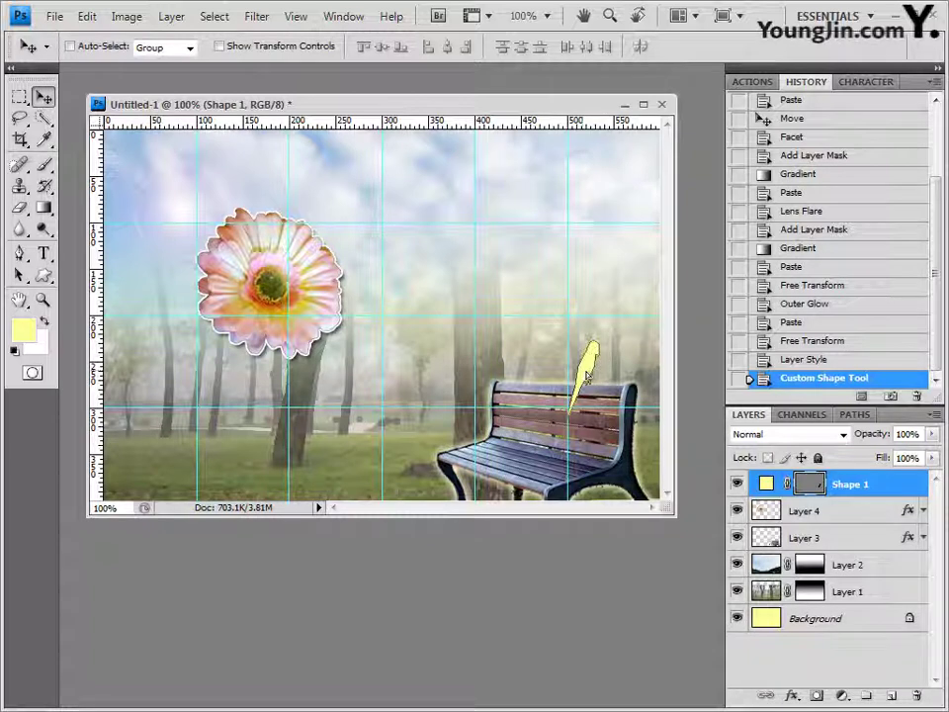
pyautogui.moveTo(592, 377); pyautogui.dragTo(609, 375)
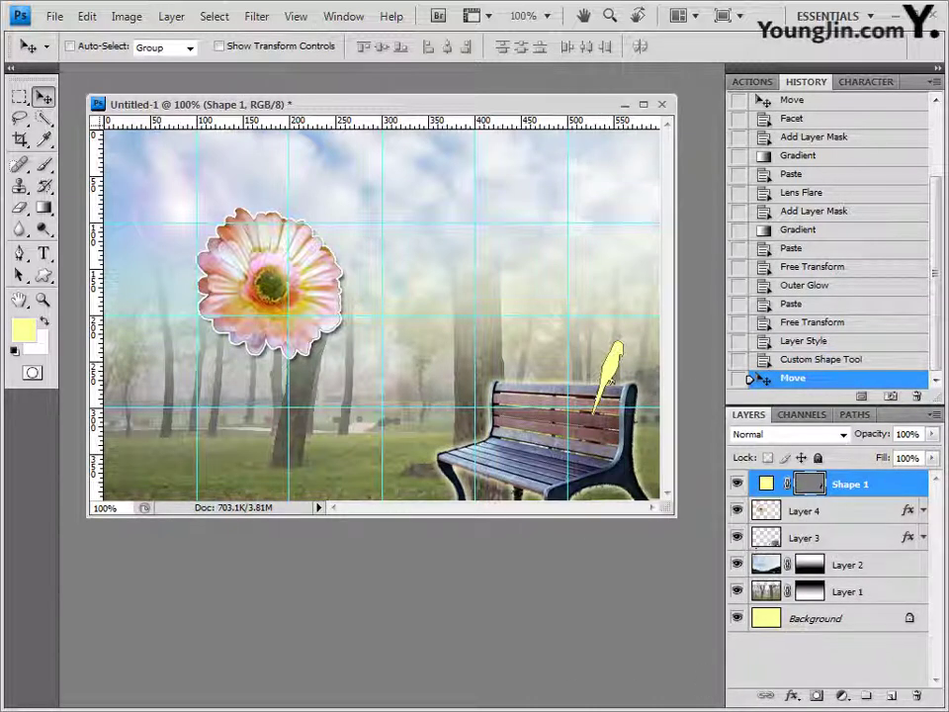
# Step: Add a Drop Shadow and a Gradient Overlay to the bird shape layer
pyautogui.click(792, 699)
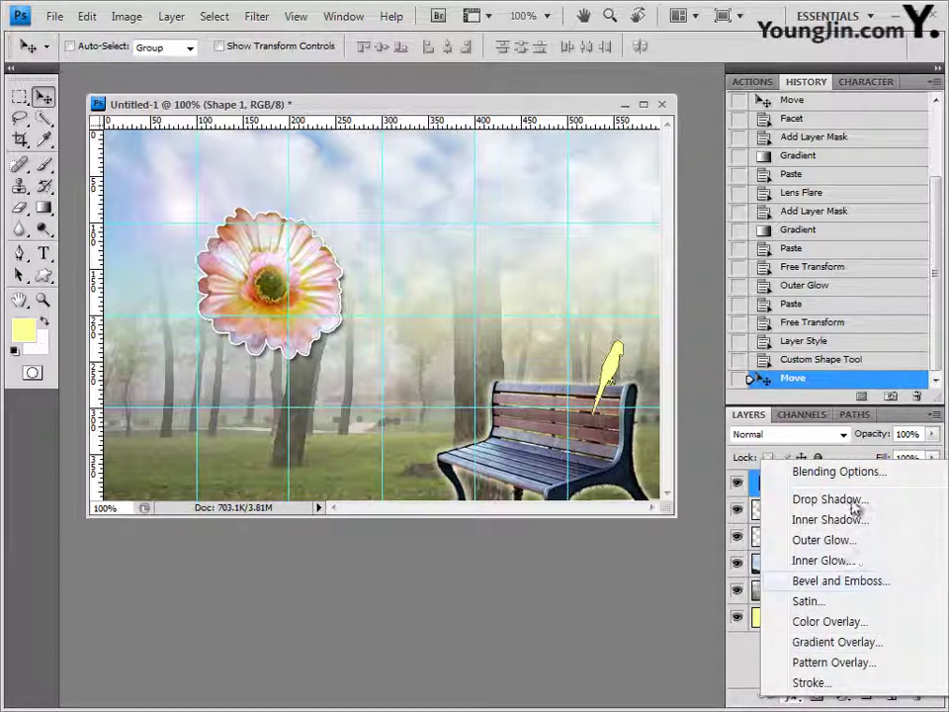
pyautogui.click(798, 501)
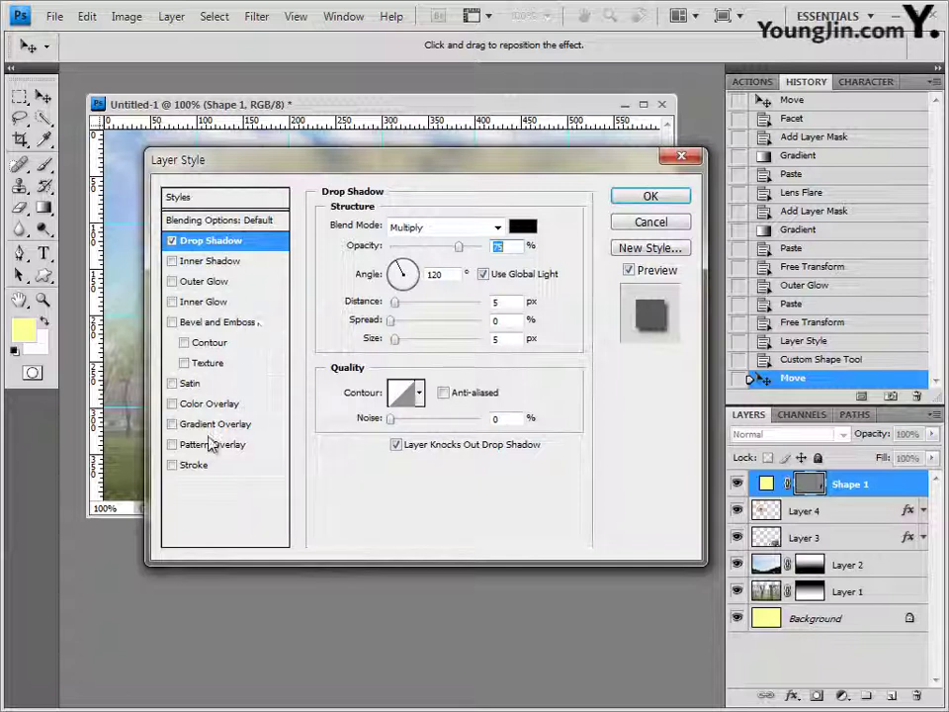
pyautogui.click(236, 424)
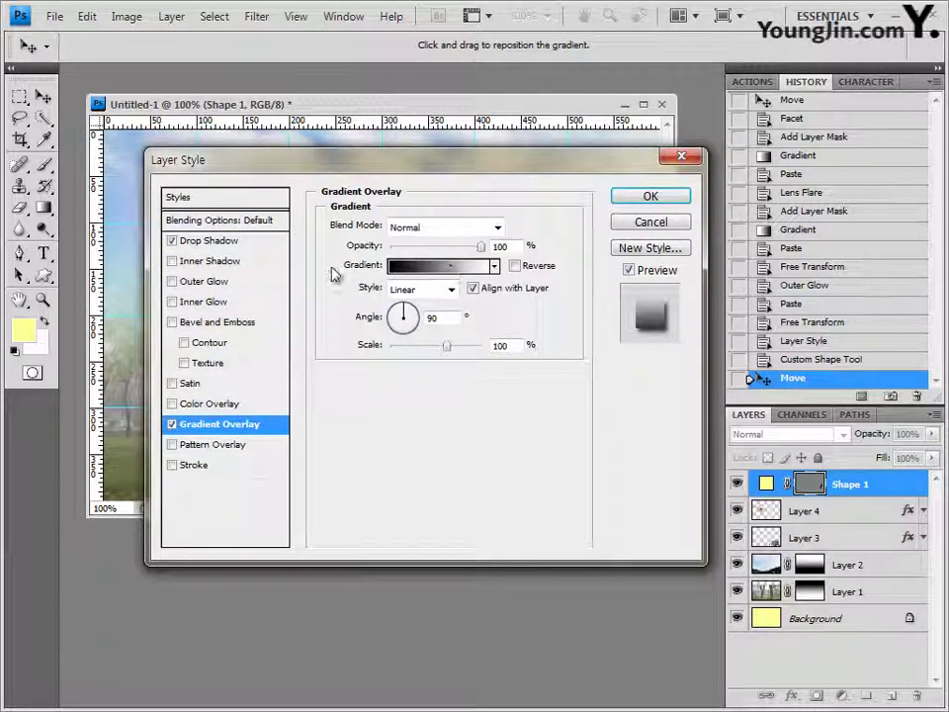
# Step: Edit the overlay gradient and set its starting colour stop at 0% to 33cccc
pyautogui.click(441, 272)
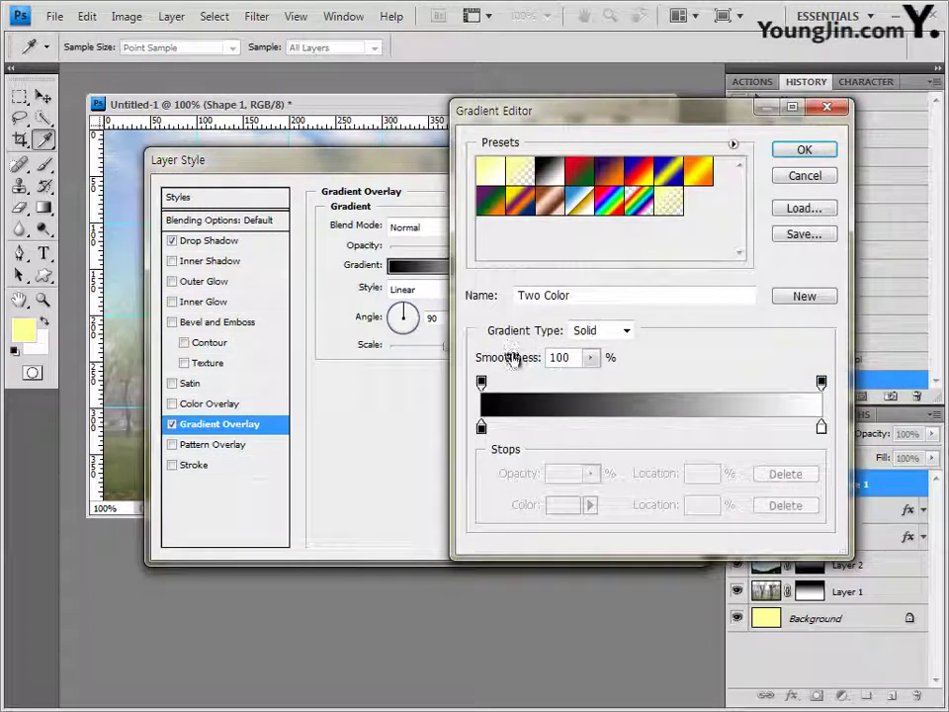
pyautogui.click(483, 429)
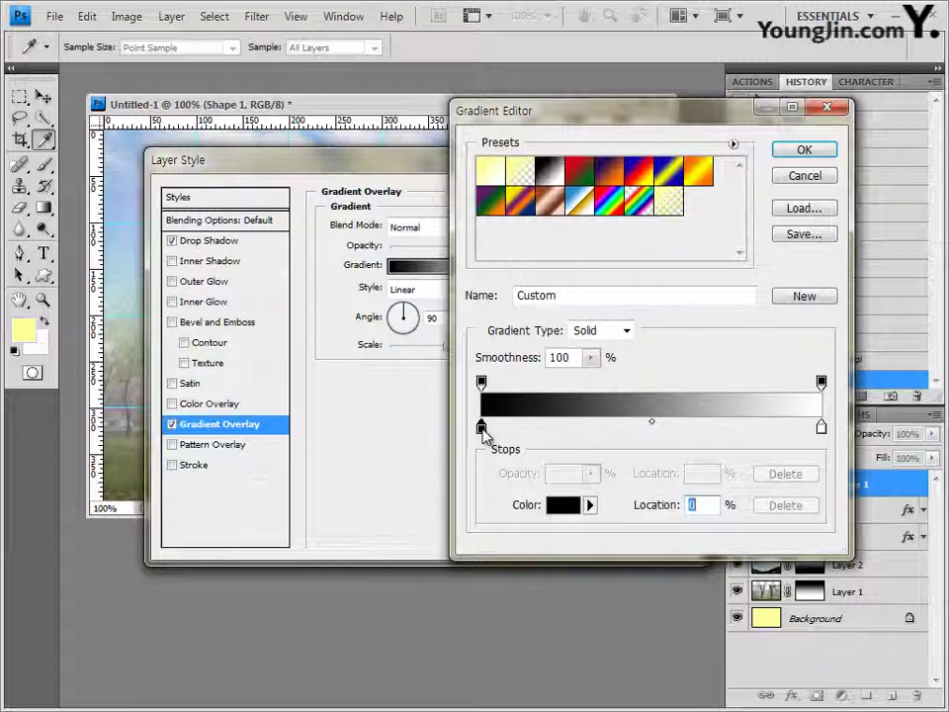
pyautogui.doubleClick(483, 430)
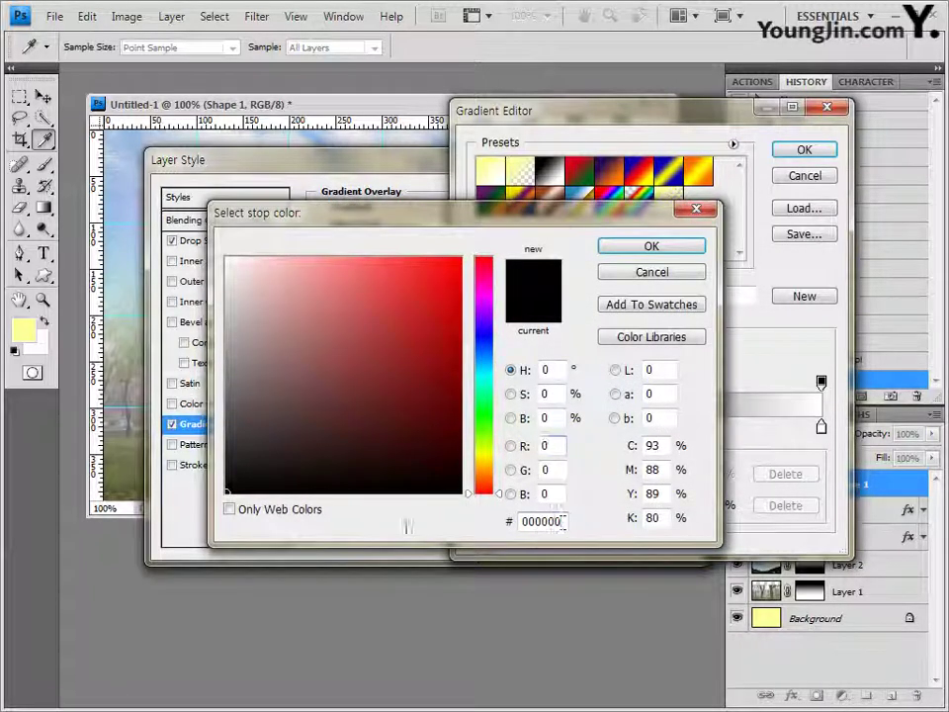
pyautogui.doubleClick(556, 521)
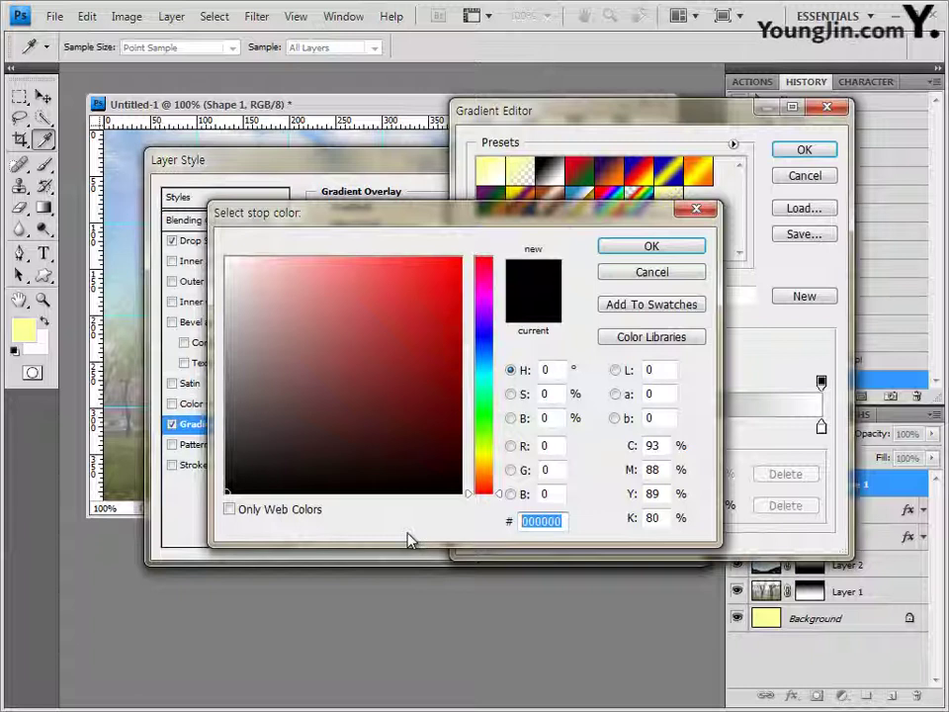
pyautogui.write('33cccc')
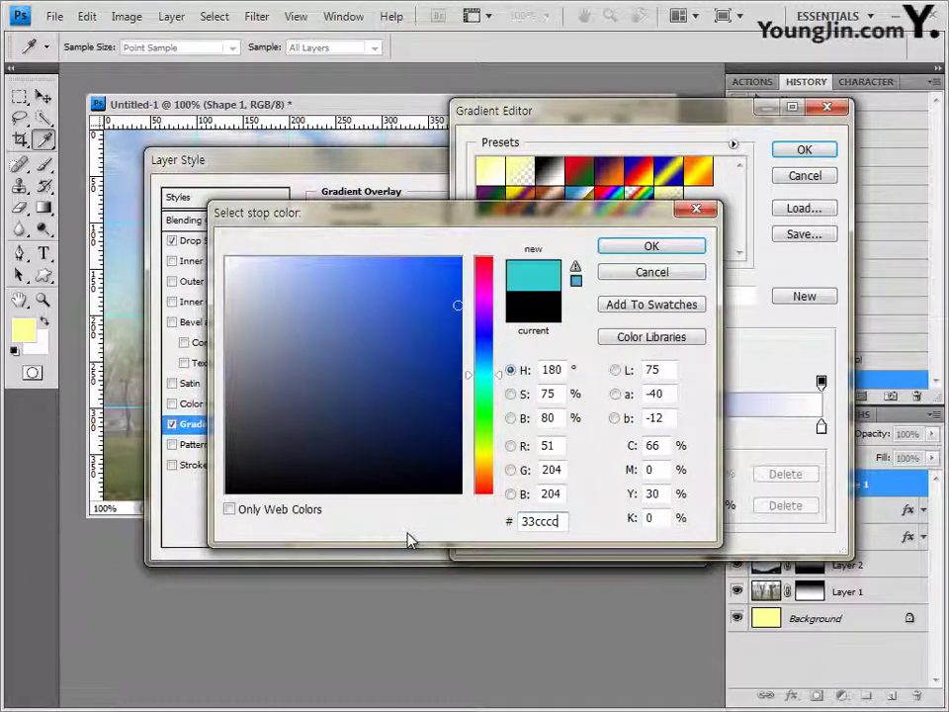
pyautogui.click(692, 247)
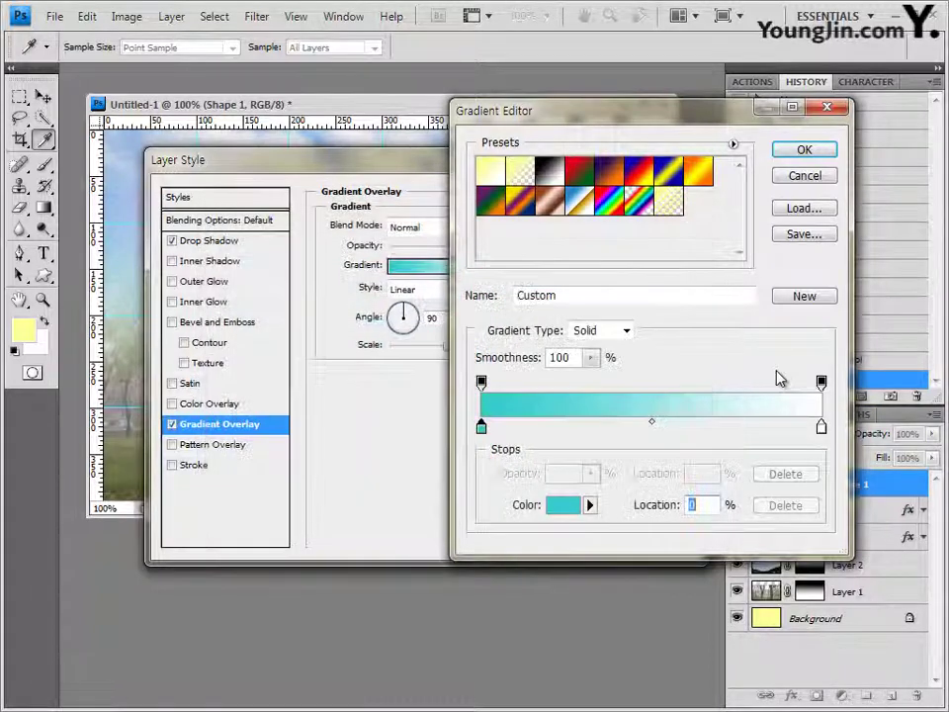
# Step: Set the gradient's end colour stop at 100% to ffff00, accept the gradient and move the Layer Style dialog aside
pyautogui.click(821, 428)
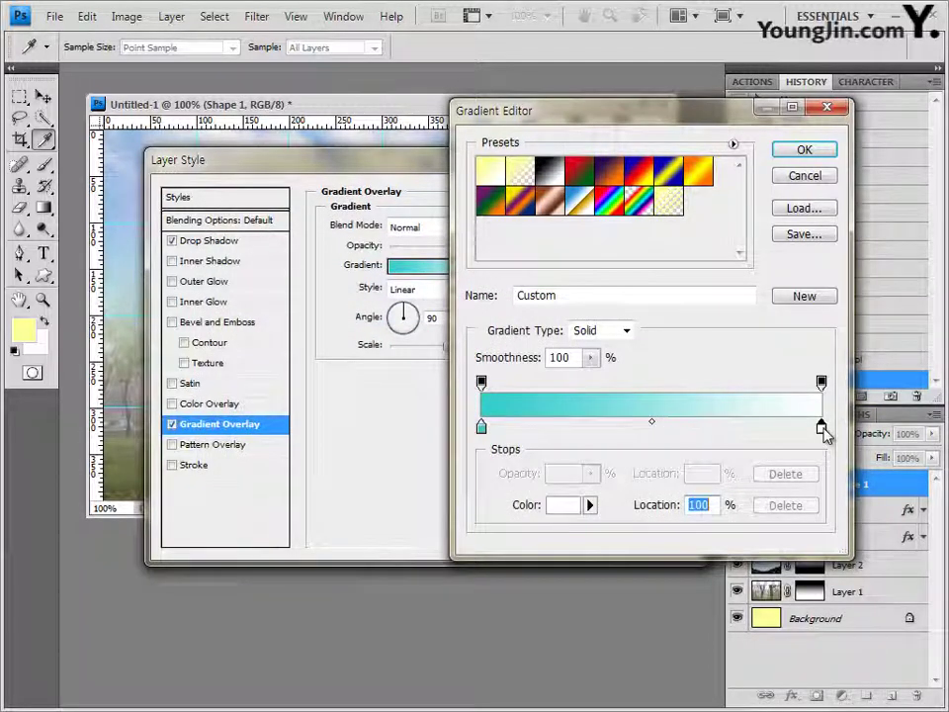
pyautogui.doubleClick(821, 428)
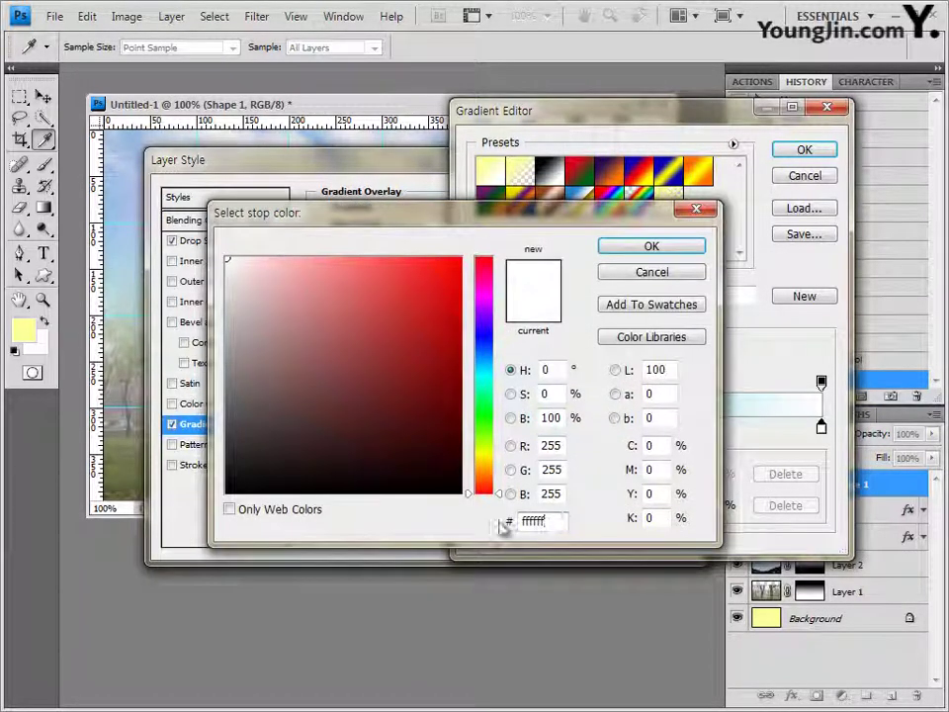
pyautogui.press('BackSpace')
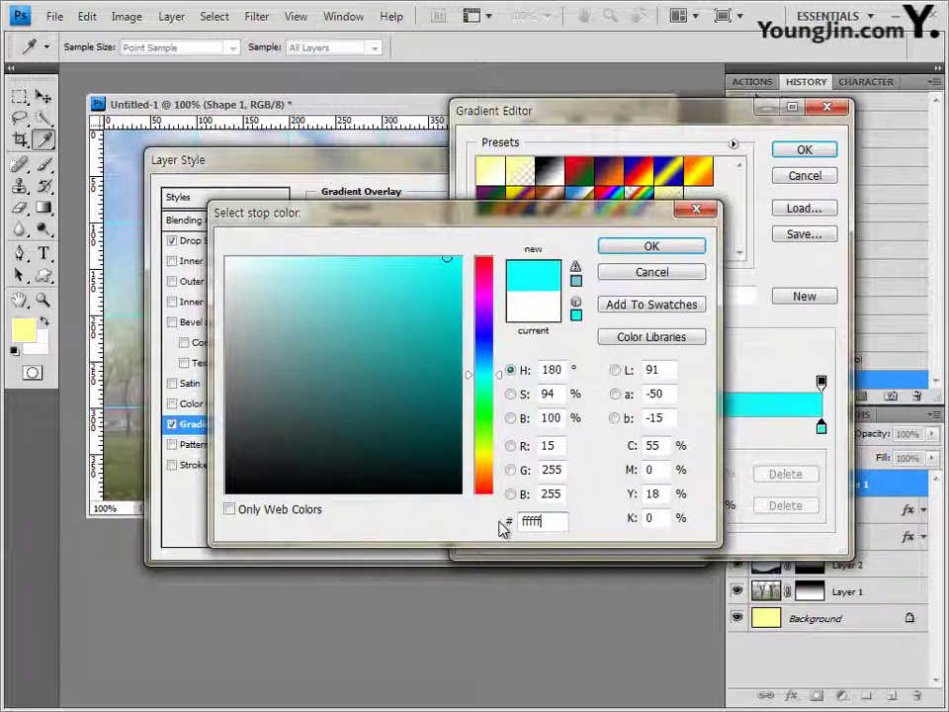
pyautogui.press('BackSpace')
pyautogui.write('00')
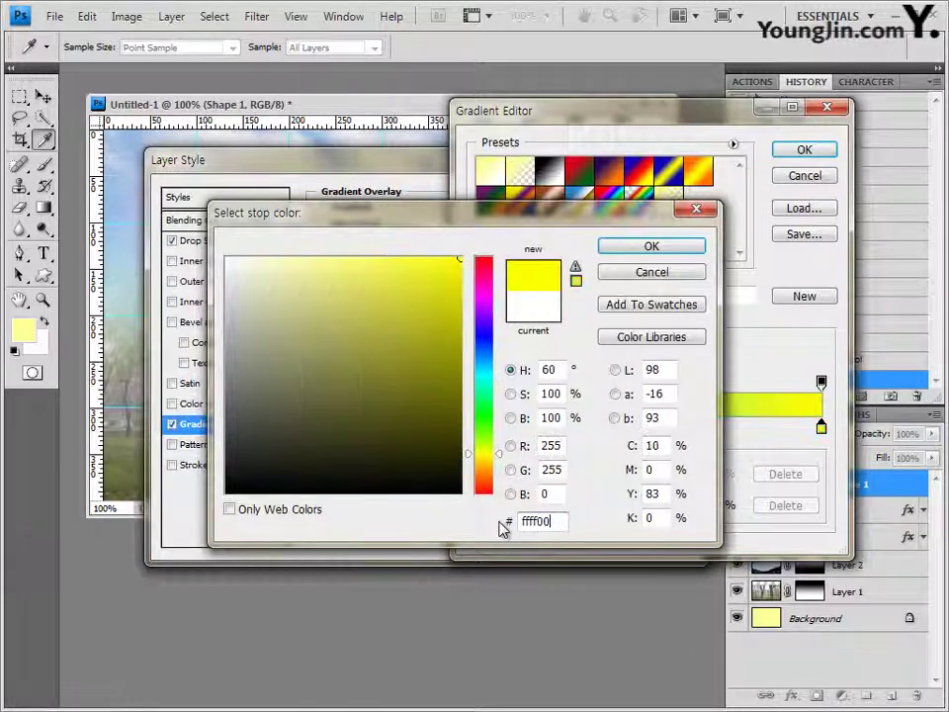
pyautogui.click(677, 248)
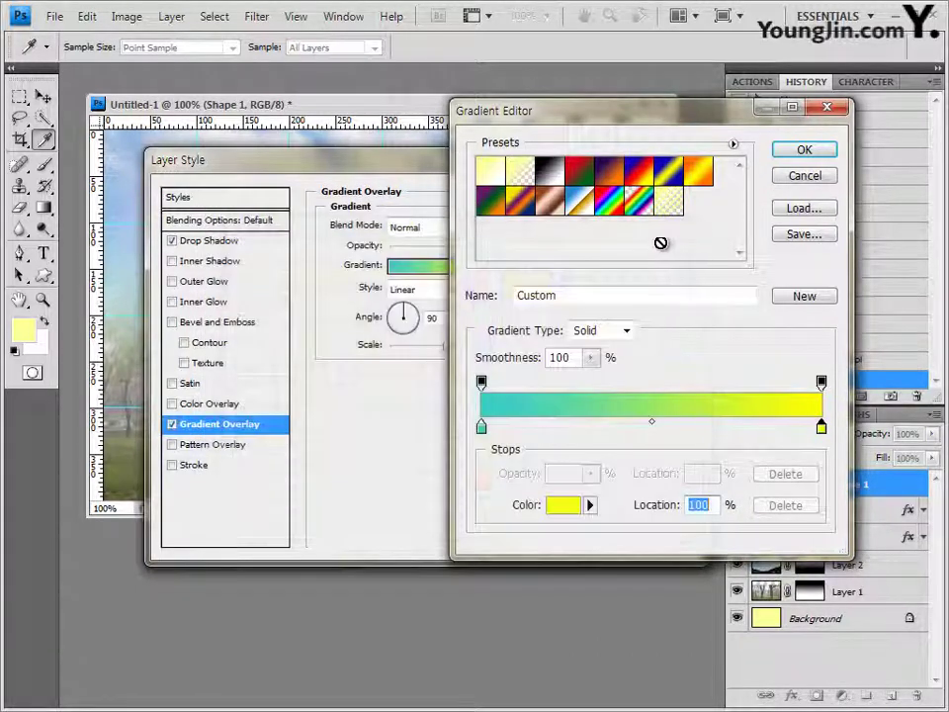
pyautogui.click(808, 151)
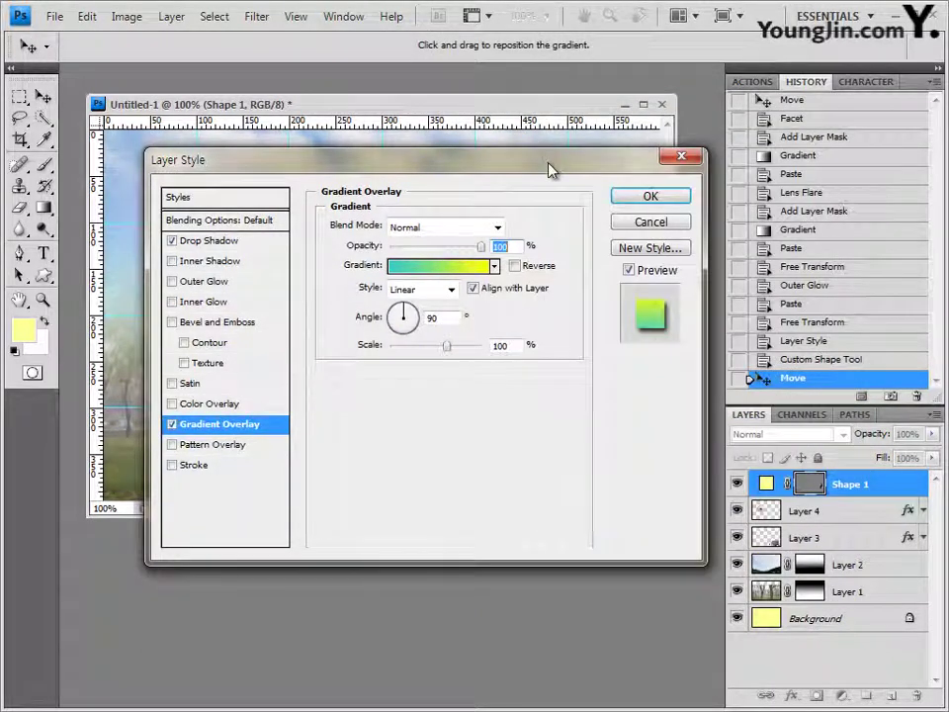
pyautogui.moveTo(549, 167); pyautogui.dragTo(666, 226)
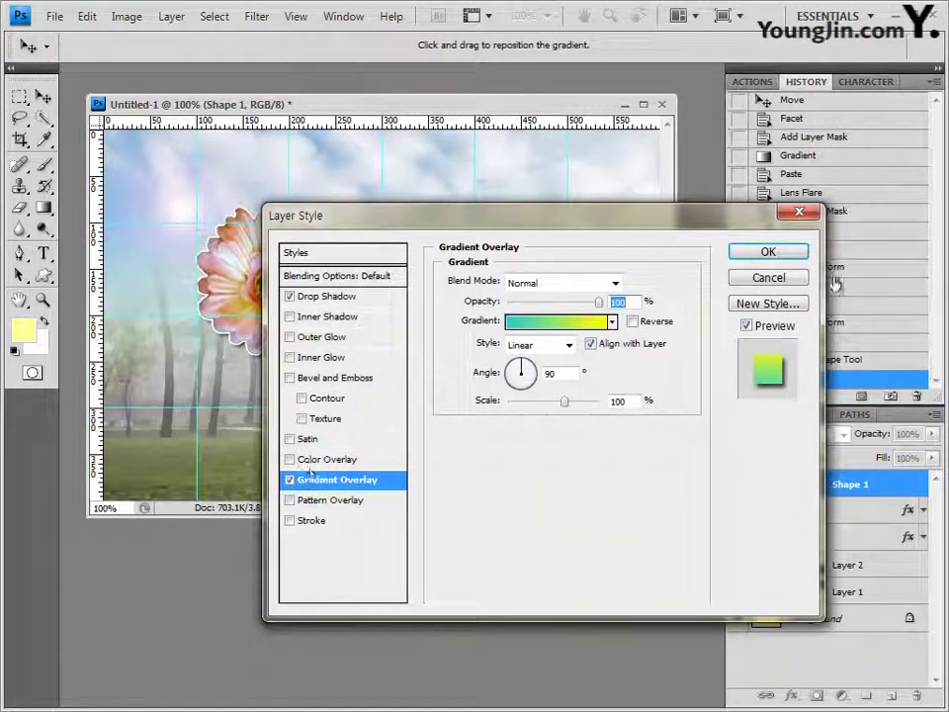
# Step: Accept the bird's layer styles, replace the custom shapes with the Nature set and choose the butterfly shape
pyautogui.click(770, 253)
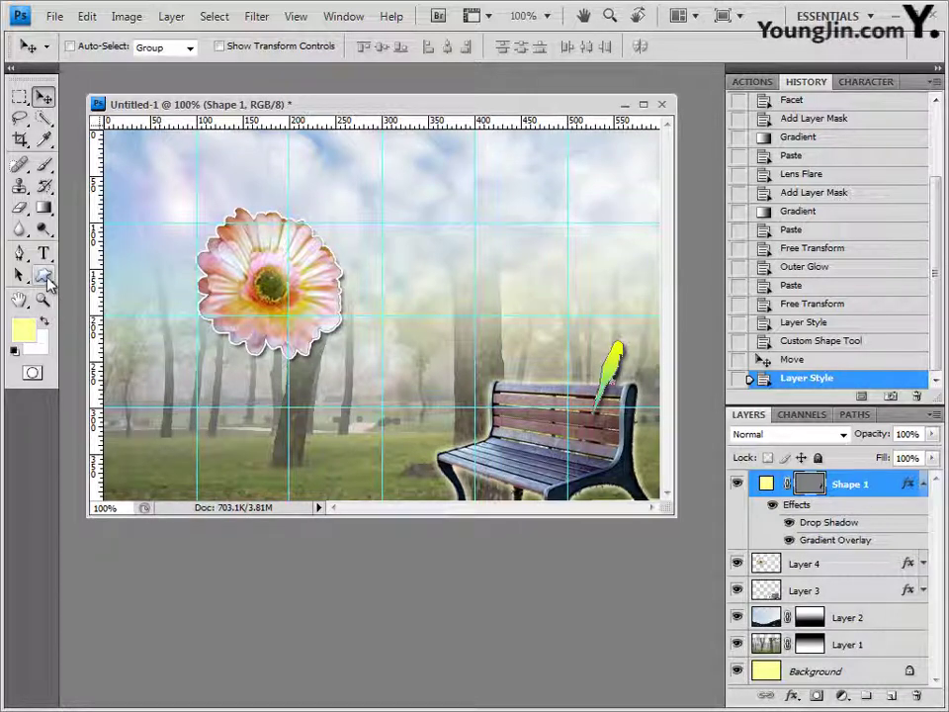
pyautogui.click(43, 276)
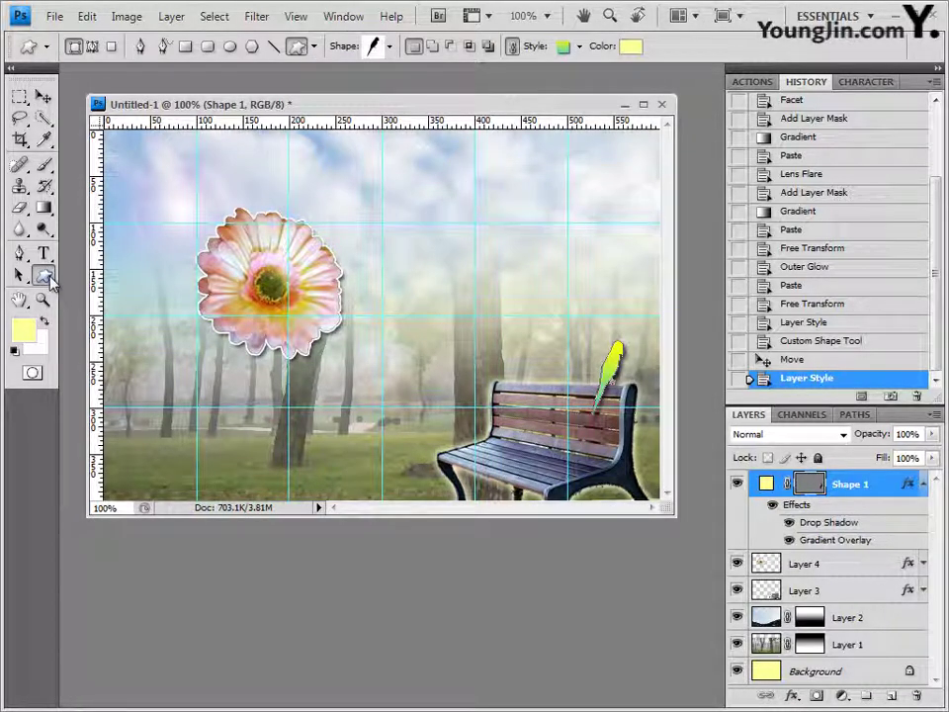
pyautogui.click(52, 281)
pyautogui.press('Escape')
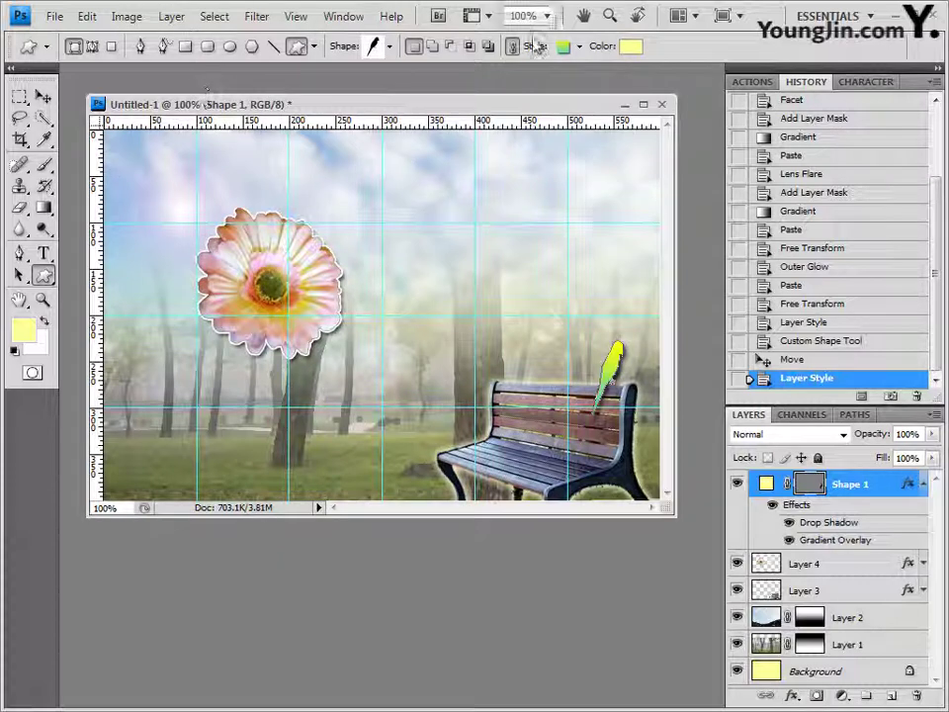
pyautogui.click(389, 47)
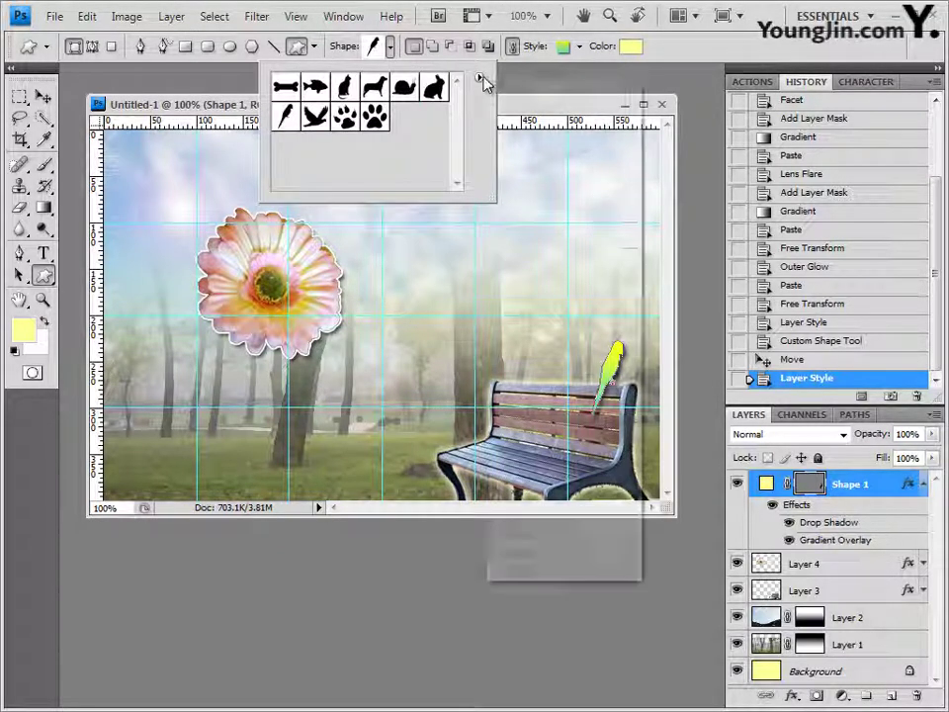
pyautogui.click(479, 77)
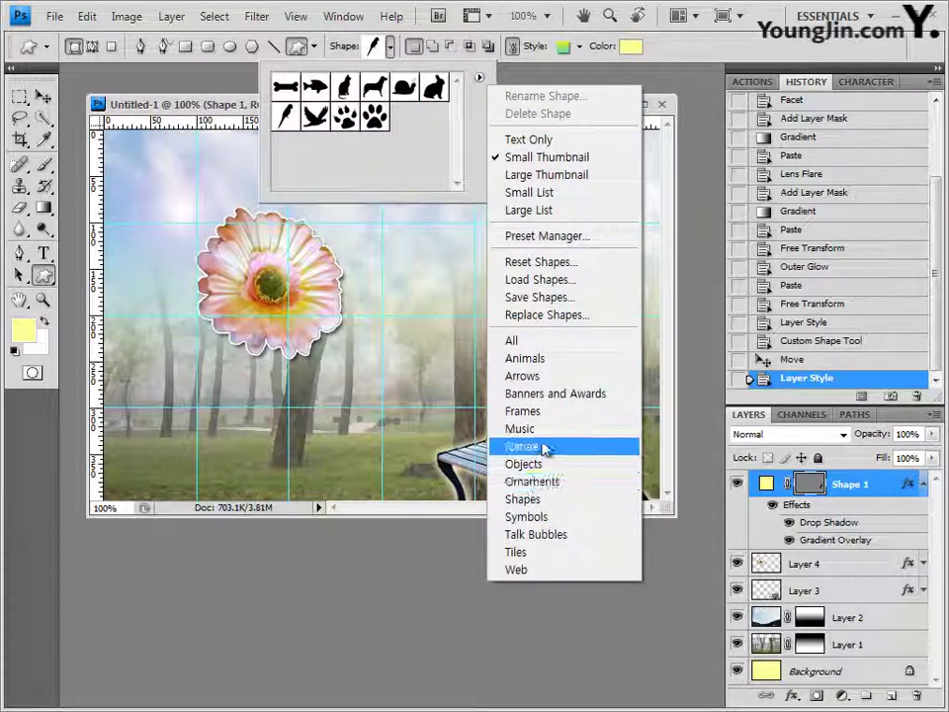
pyautogui.click(542, 447)
pyautogui.click(446, 396)
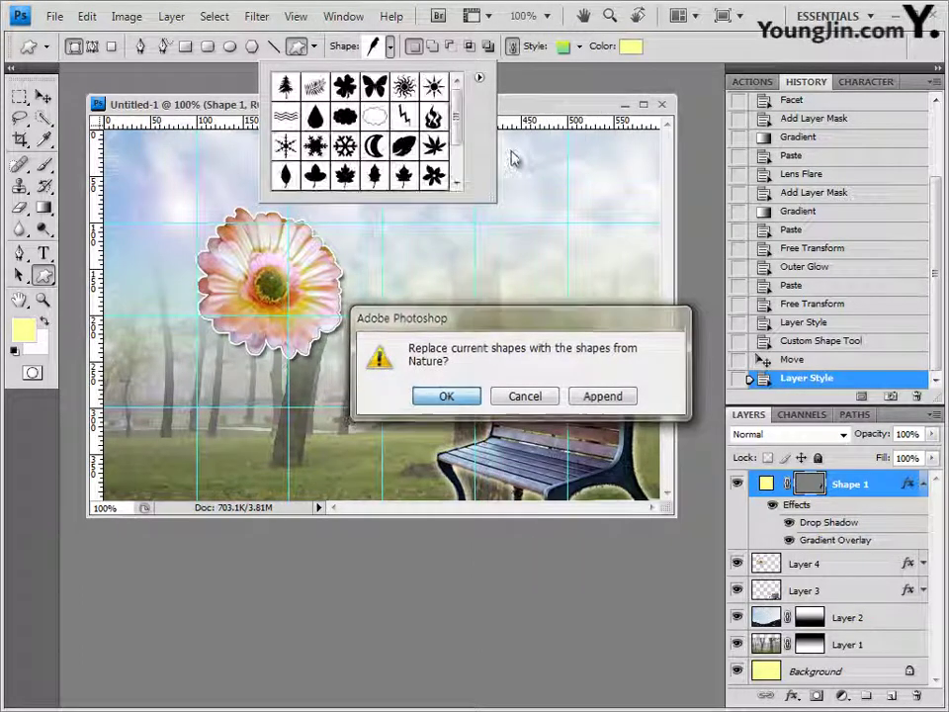
pyautogui.click(384, 91)
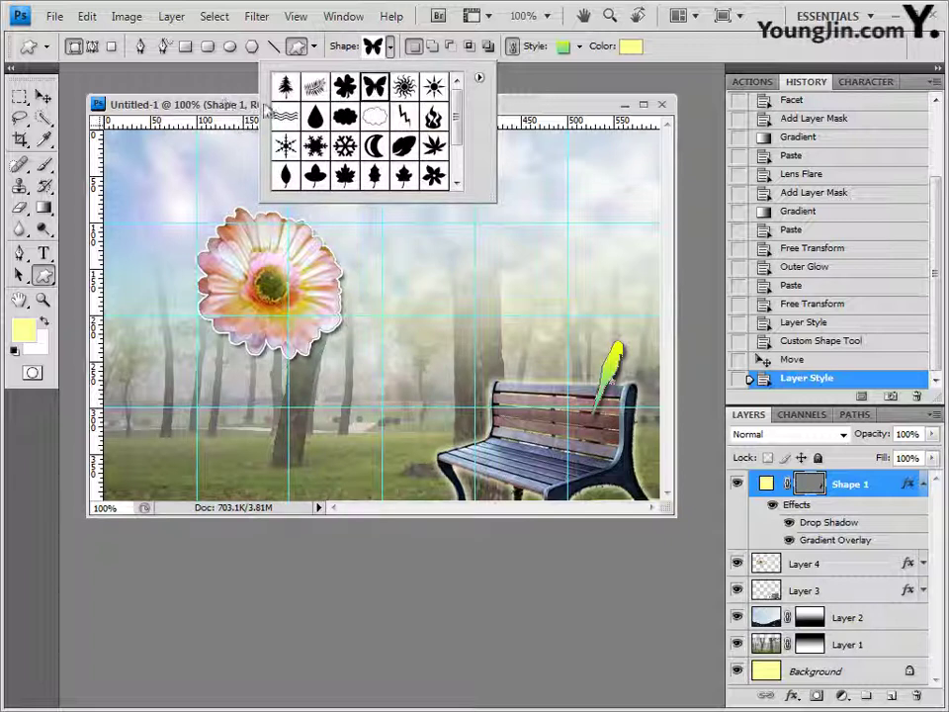
pyautogui.click(582, 47)
pyautogui.click(476, 87)
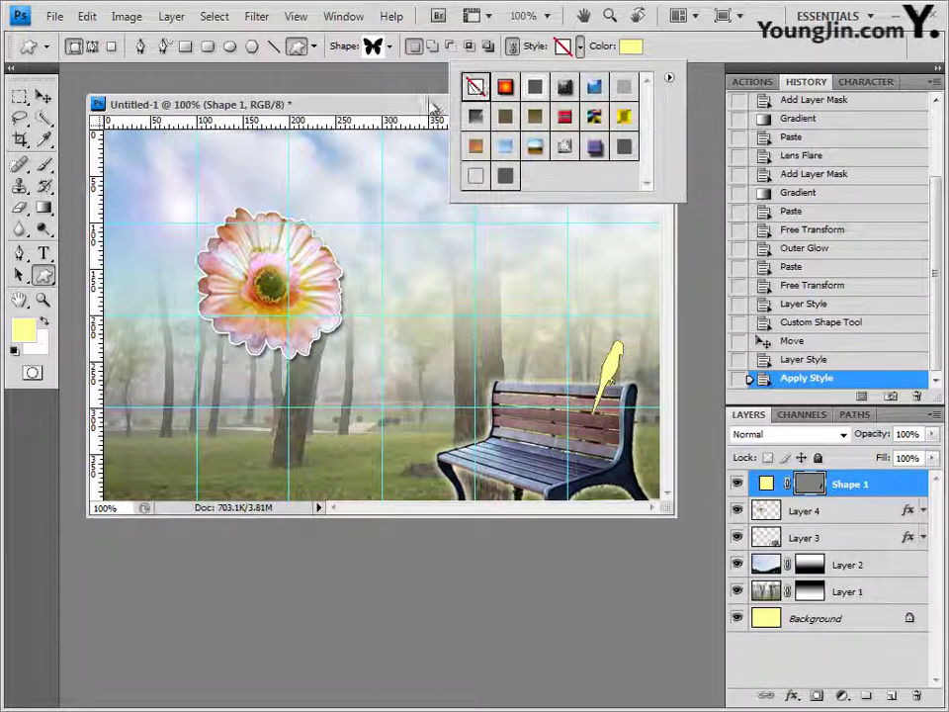
pyautogui.click(432, 106)
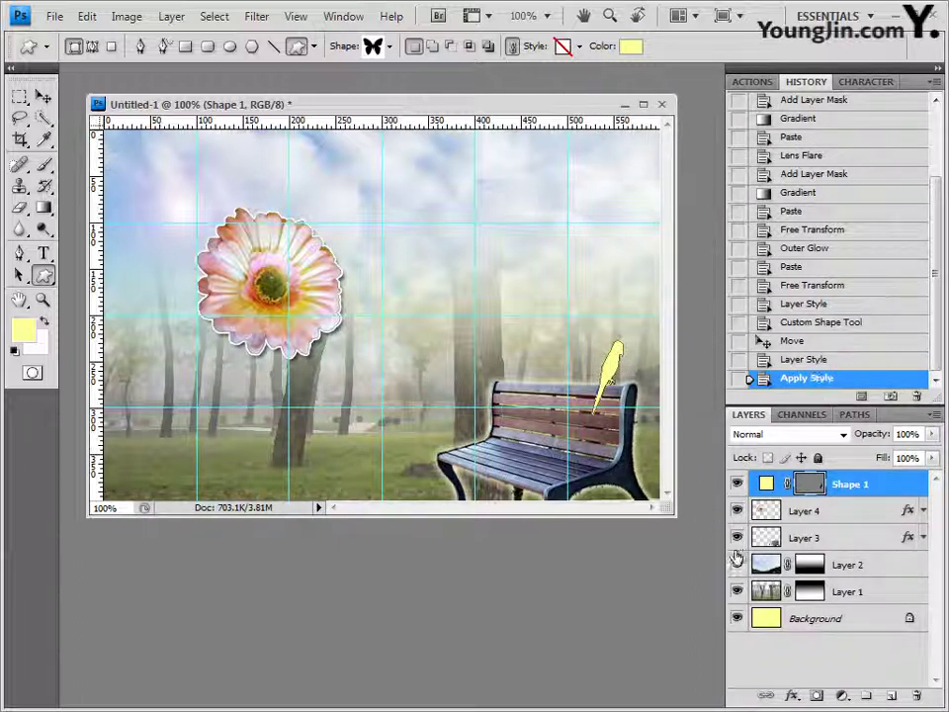
pyautogui.click(806, 360)
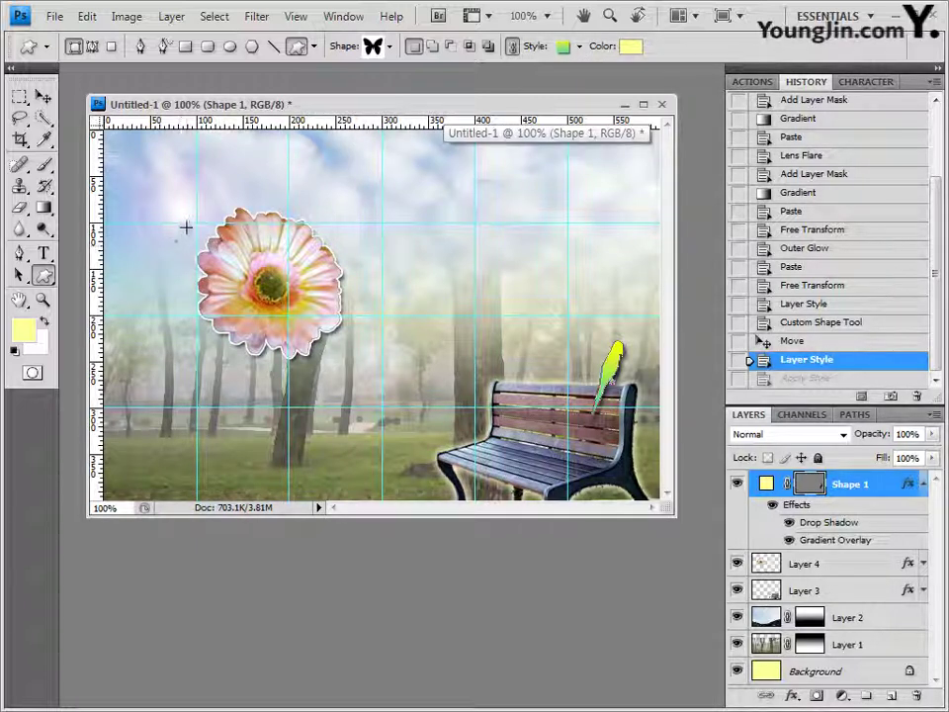
# Step: Draw a butterfly shape layer about 45 by 50 px above the flower and shift it horizontally towards the bench
pyautogui.moveTo(207, 178); pyautogui.dragTo(249, 222)
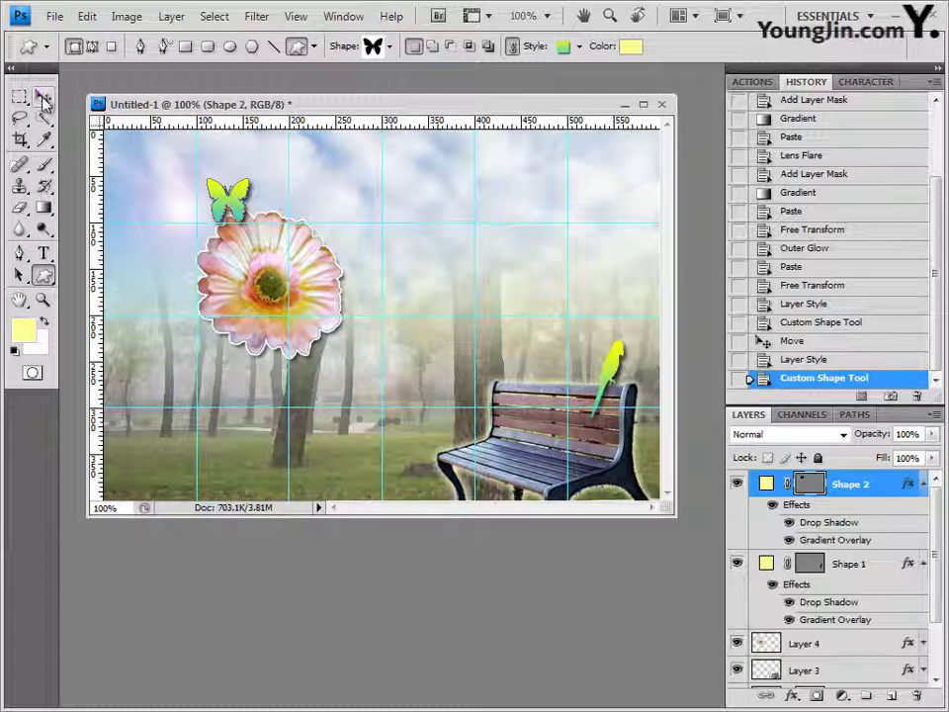
pyautogui.click(43, 98)
pyautogui.moveTo(240, 219); pyautogui.dragTo(314, 218)
# Step: Free-transform the butterfly: rotate it about -30.4°, set its width to about 97% and place it near X 285 px, Y 73 px
pyautogui.hotkey('ctrl', 't')
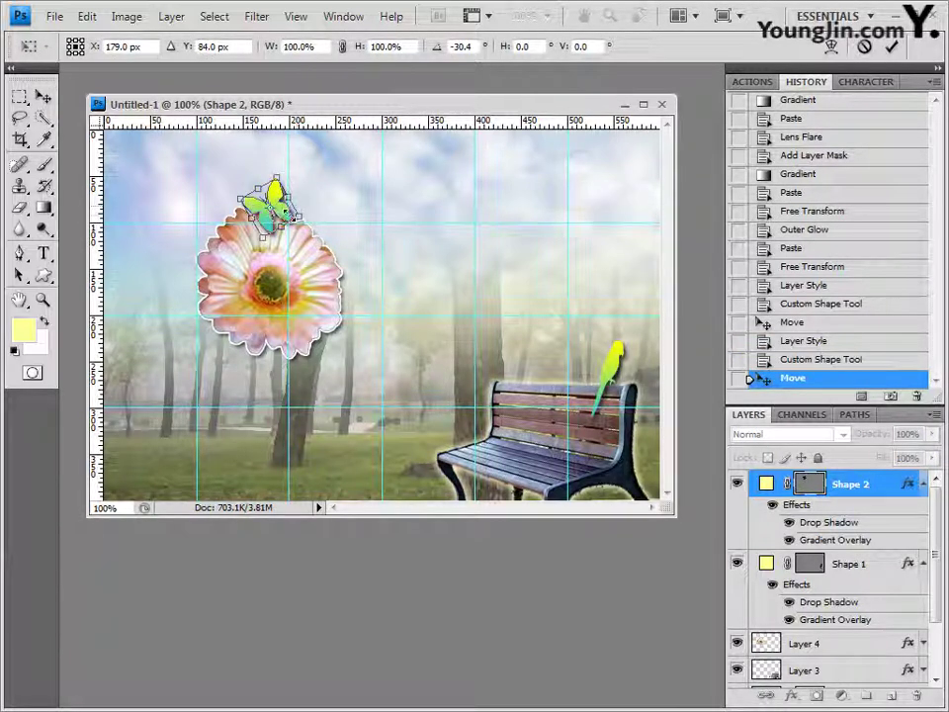
pyautogui.moveTo(275, 212); pyautogui.dragTo(380, 208)
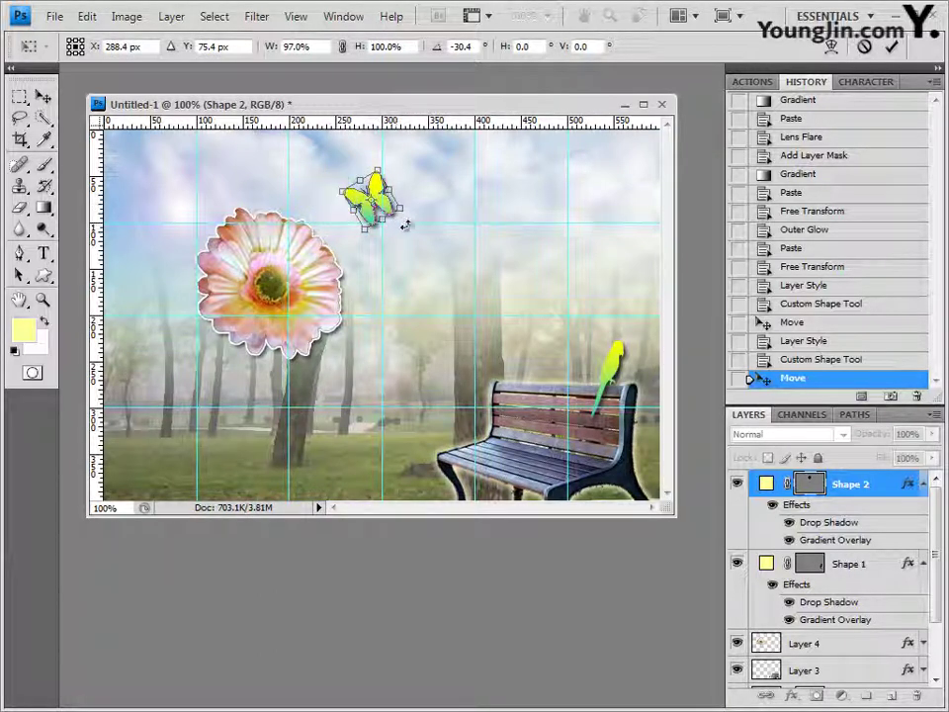
pyautogui.press('Left')
pyautogui.press('Left')
pyautogui.press('Left')
pyautogui.press('Up')
pyautogui.press('Up')
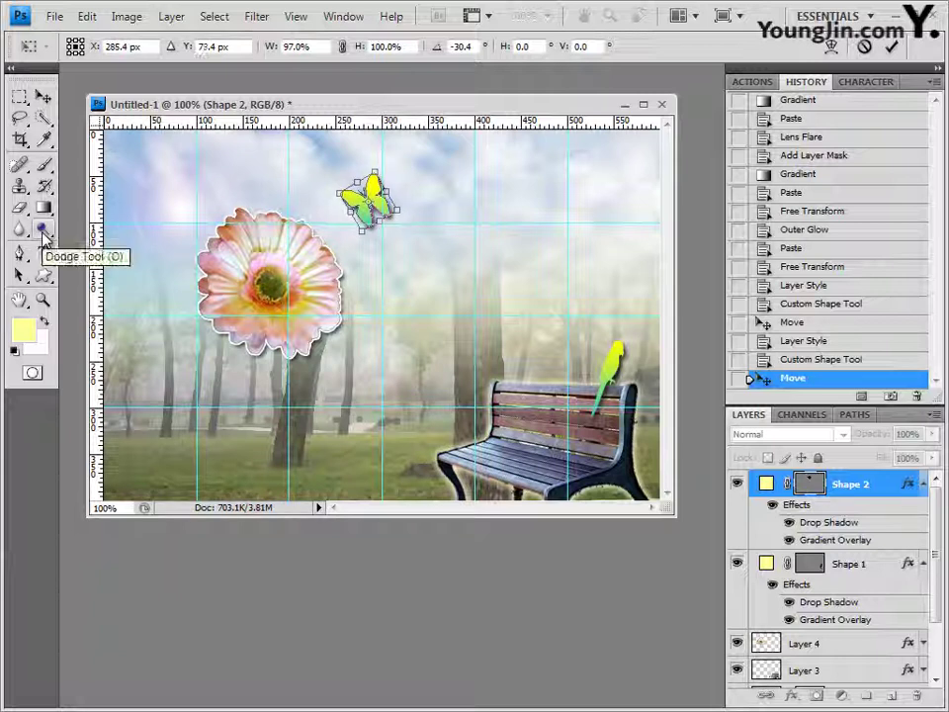
pyautogui.press('Return')
# Step: Remove the layer style from the butterfly shape and set its fill colour to f7a4ff
pyautogui.click(44, 276)
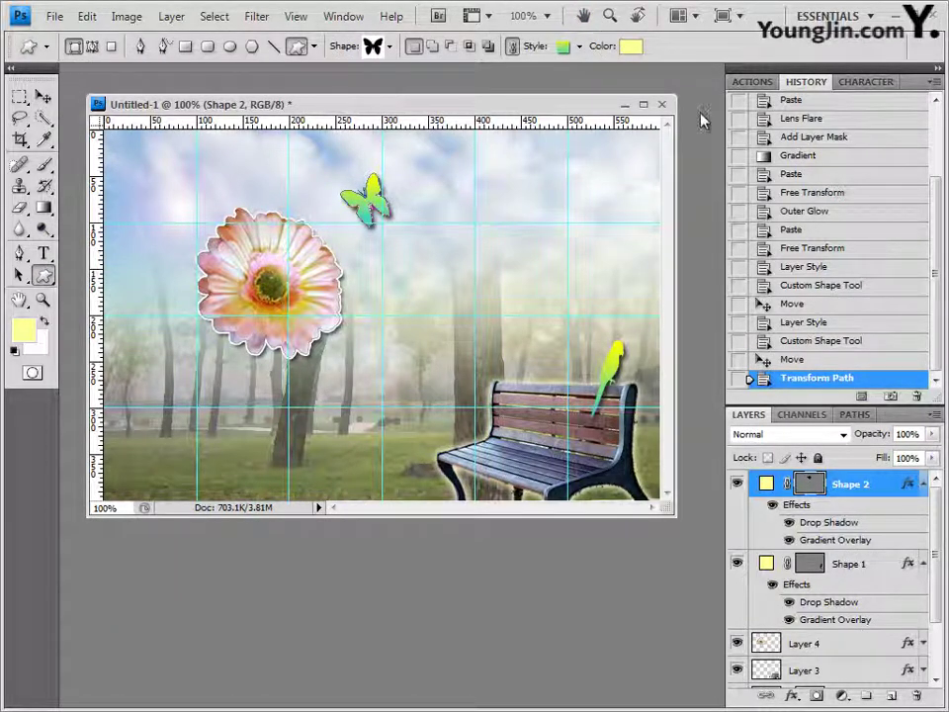
pyautogui.click(579, 46)
pyautogui.click(476, 87)
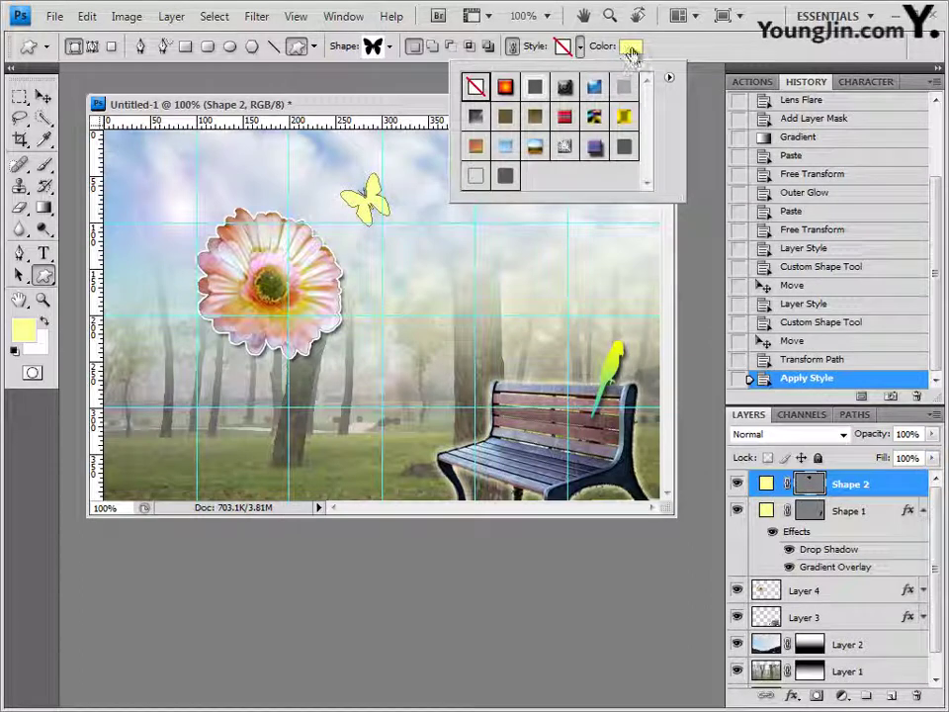
pyautogui.click(630, 46)
pyautogui.click(559, 522)
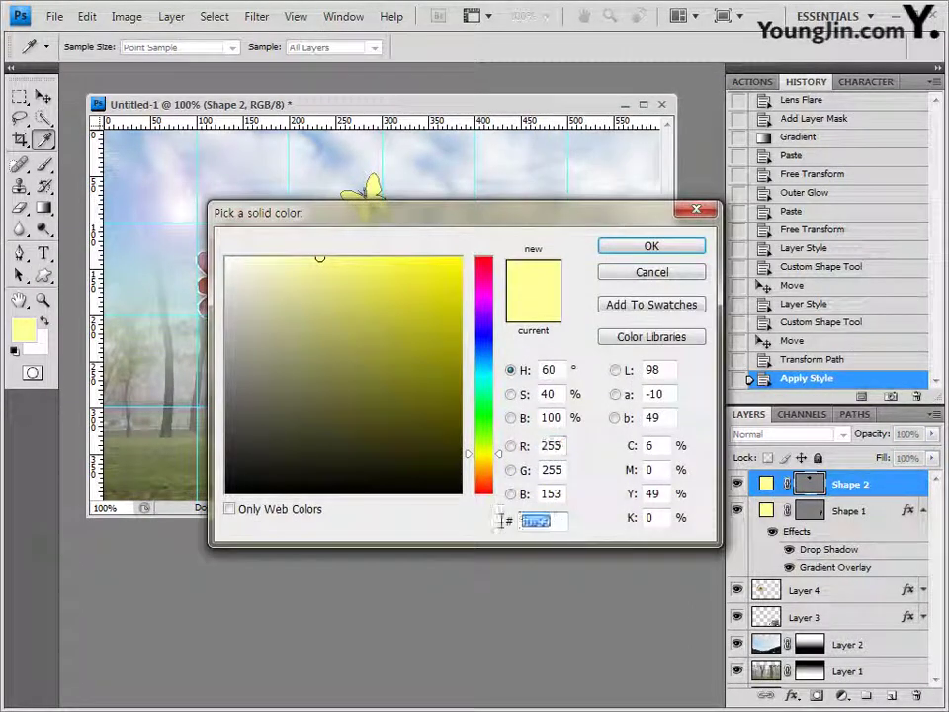
pyautogui.write('f7a')
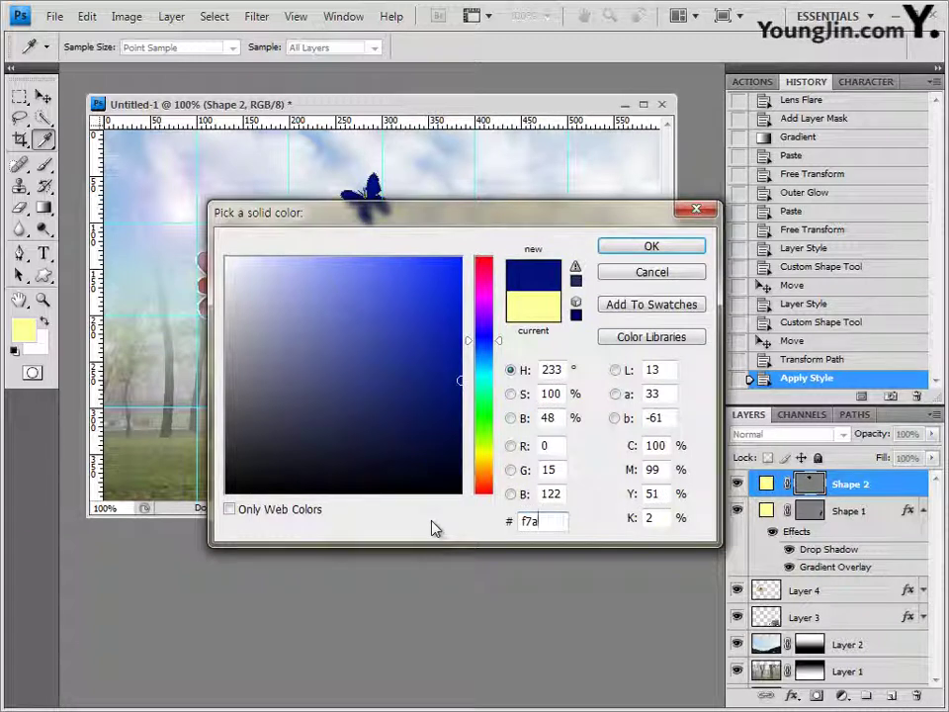
pyautogui.write('4ff')
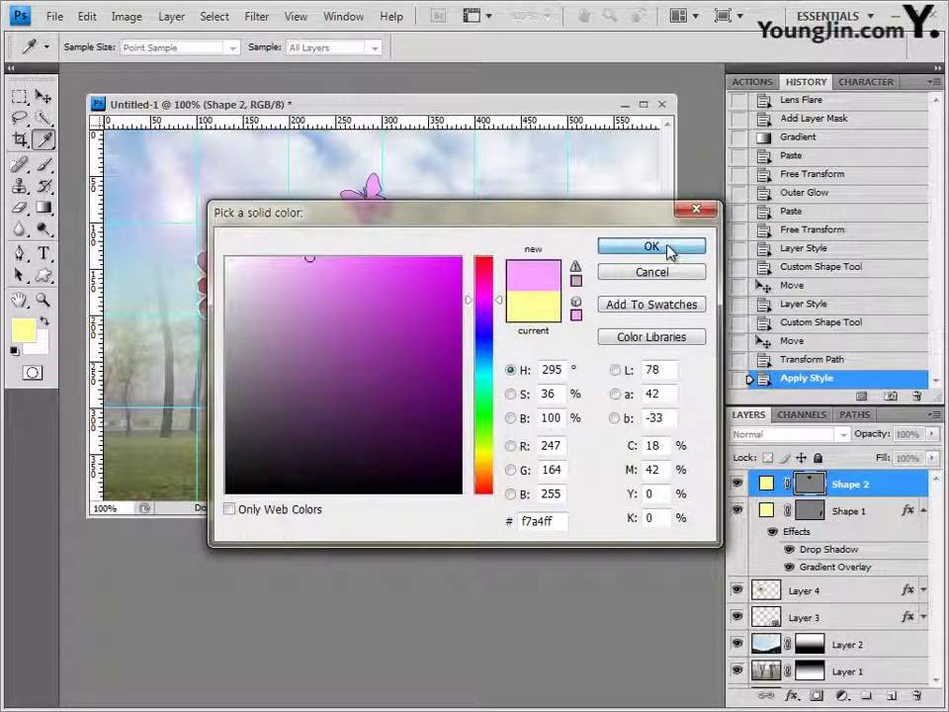
pyautogui.click(669, 252)
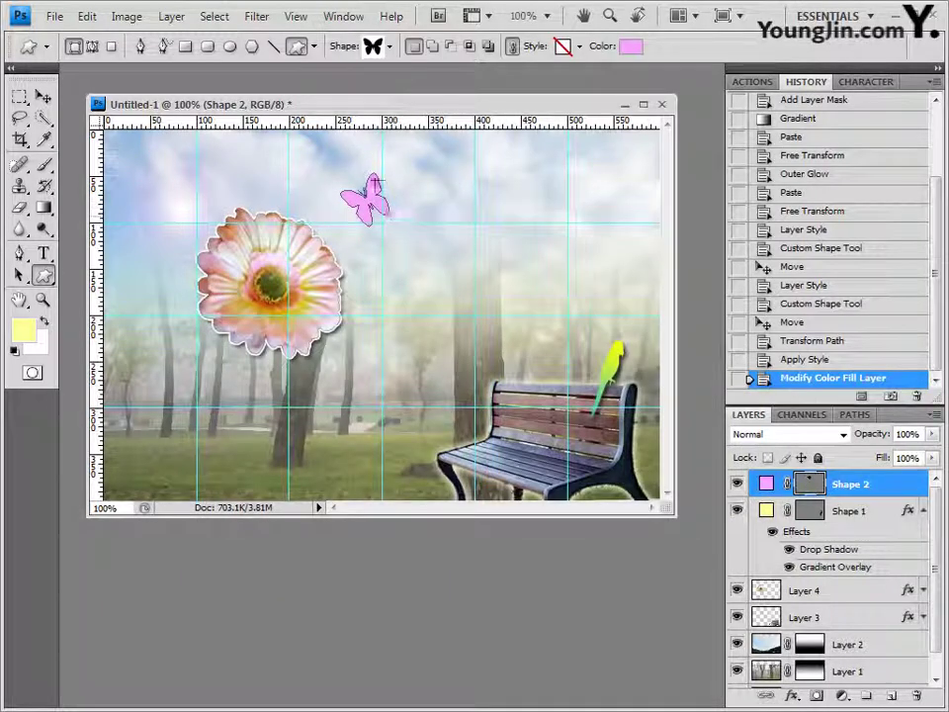
# Step: Add an Outer Glow with the default settings to the butterfly shape layer
pyautogui.click(792, 696)
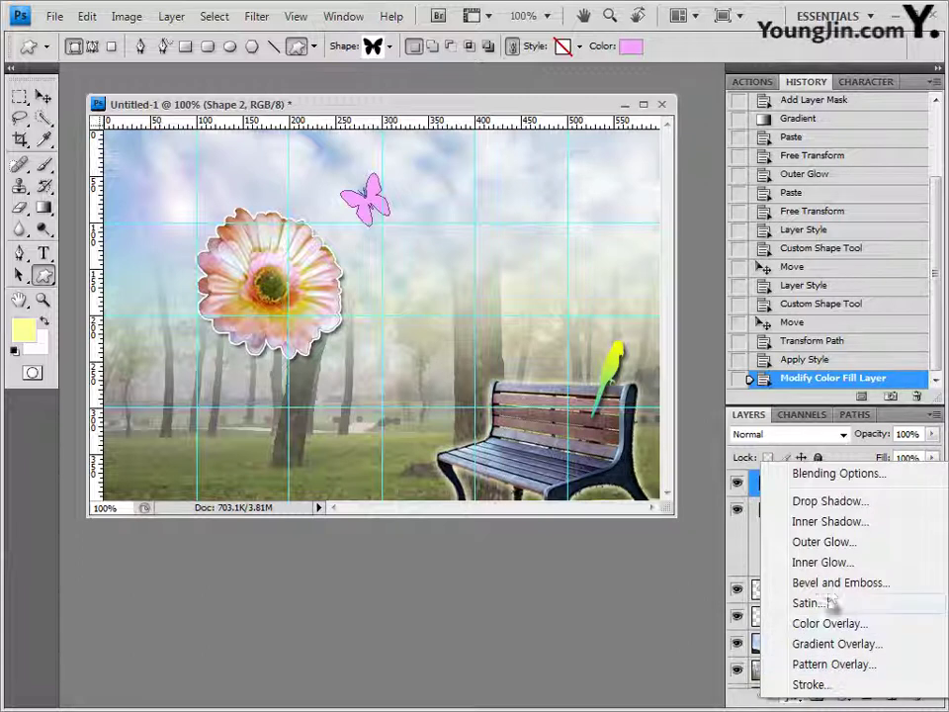
pyautogui.click(825, 543)
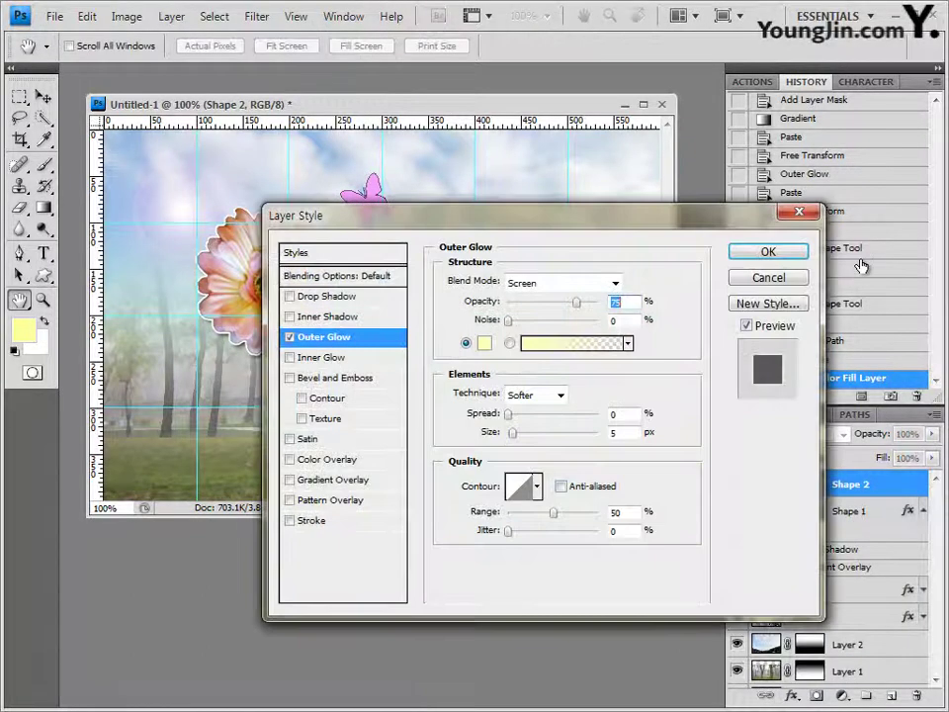
pyautogui.click(786, 255)
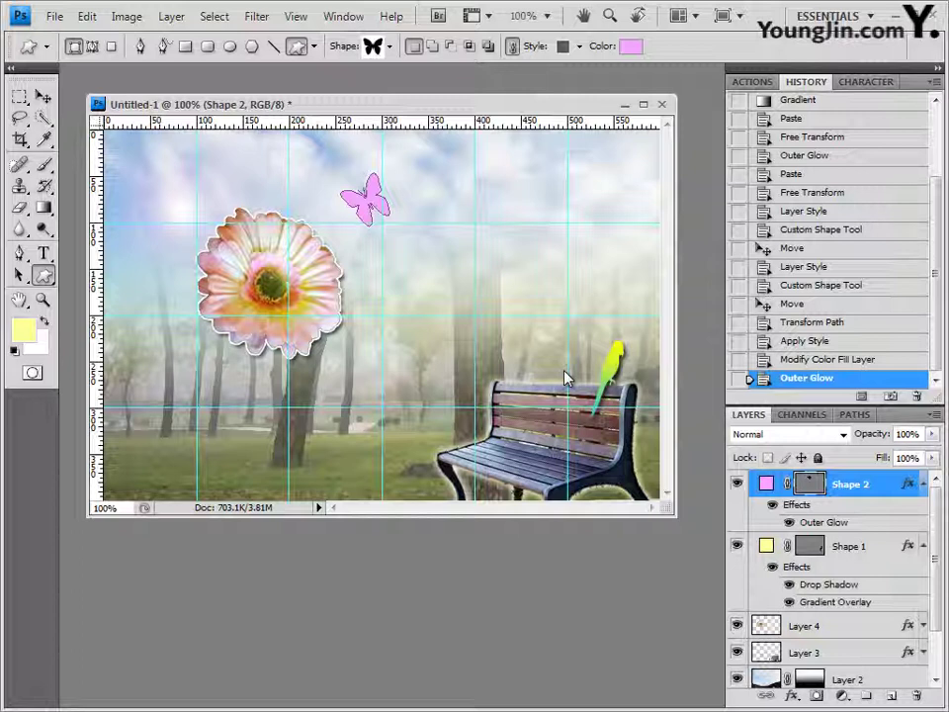
# Step: Add the text FRESH MORNING in Arial Regular 48 pt across the lower part of the flower
pyautogui.click(45, 254)
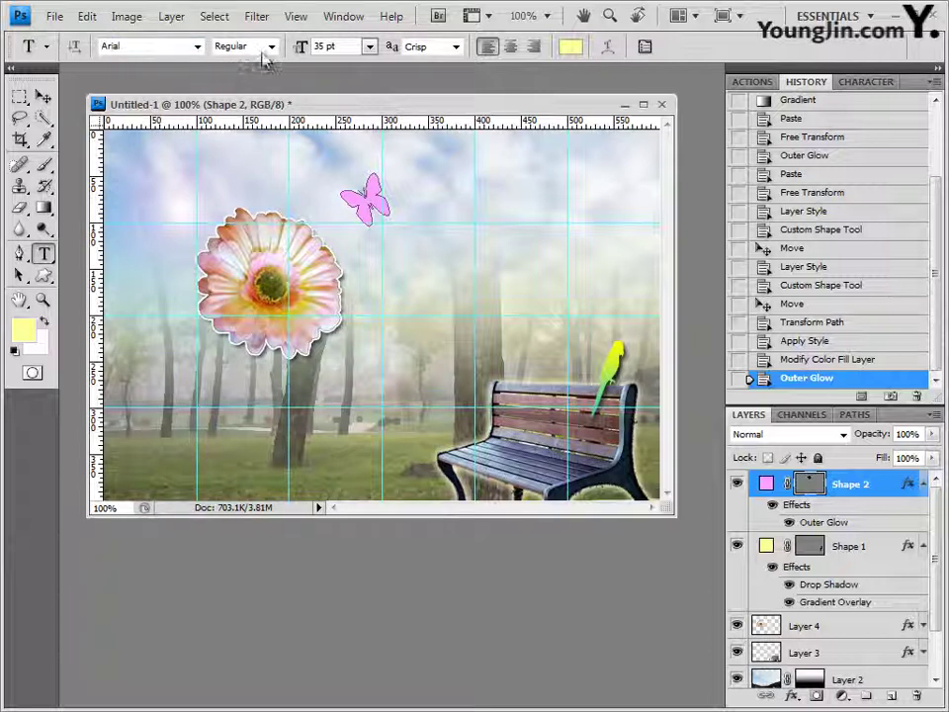
pyautogui.click(300, 45)
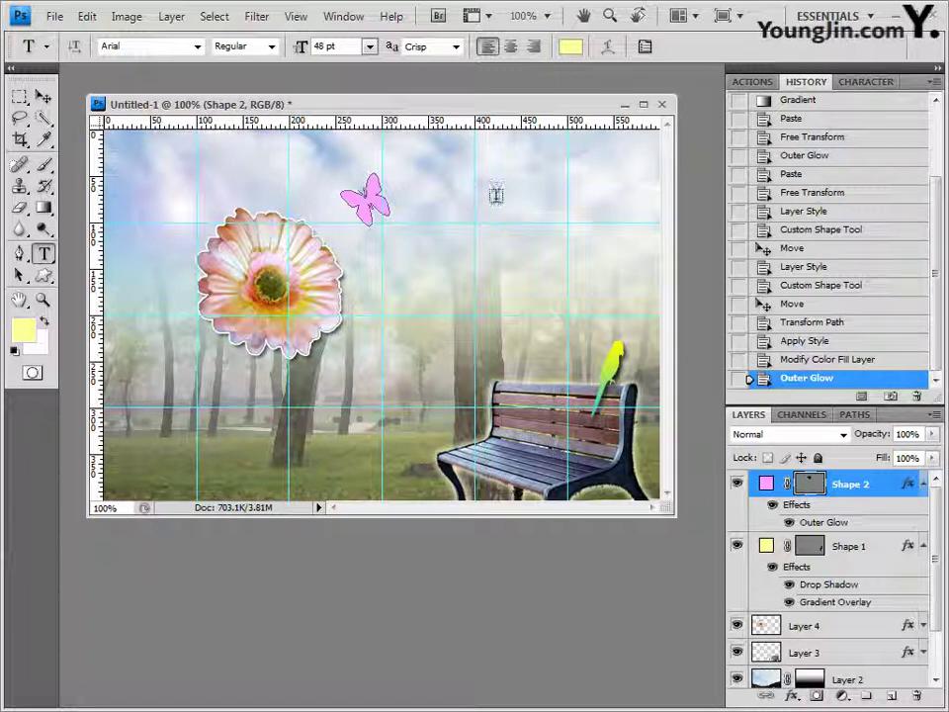
pyautogui.click(223, 348)
pyautogui.write('FRESH MORNING')
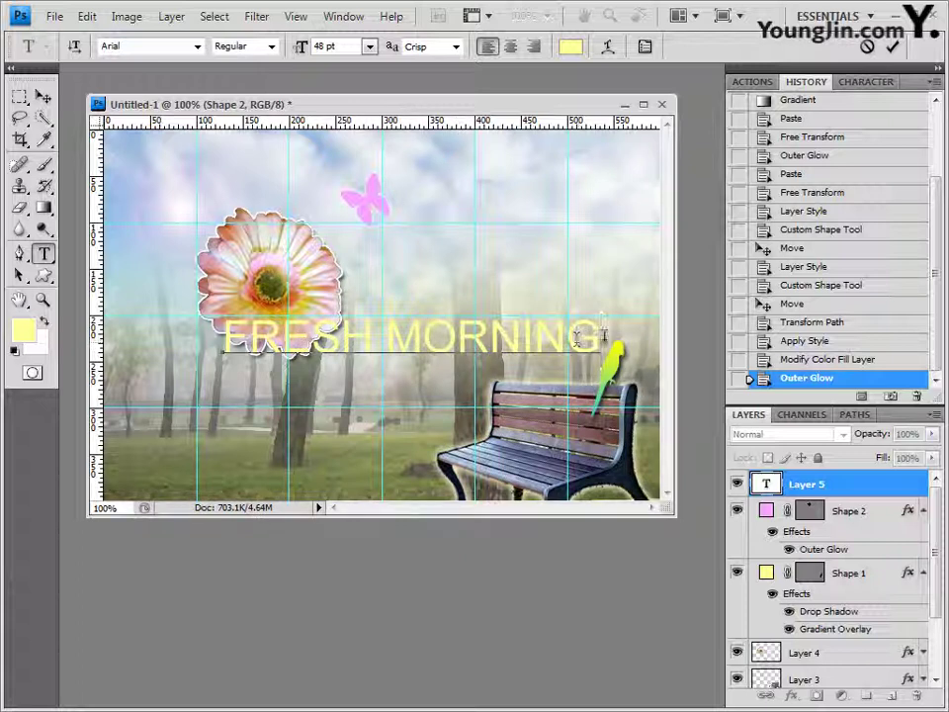
# Step: Set the FRESH MORNING text colour to FFFFFF and move the text down so it sits just below the flower
pyautogui.moveTo(600, 339); pyautogui.dragTo(114, 361)
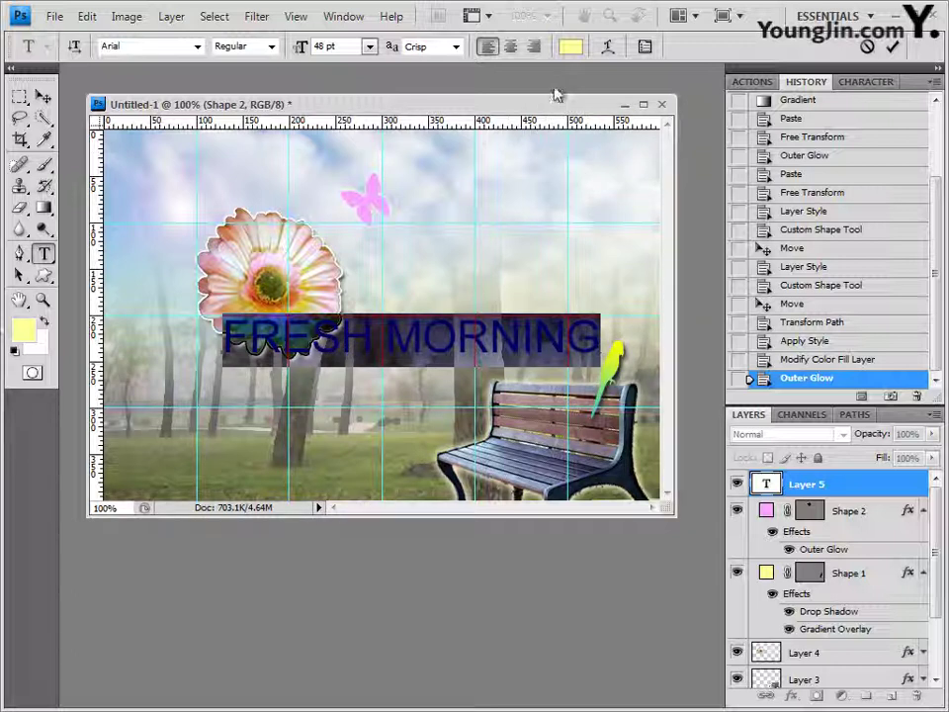
pyautogui.click(572, 46)
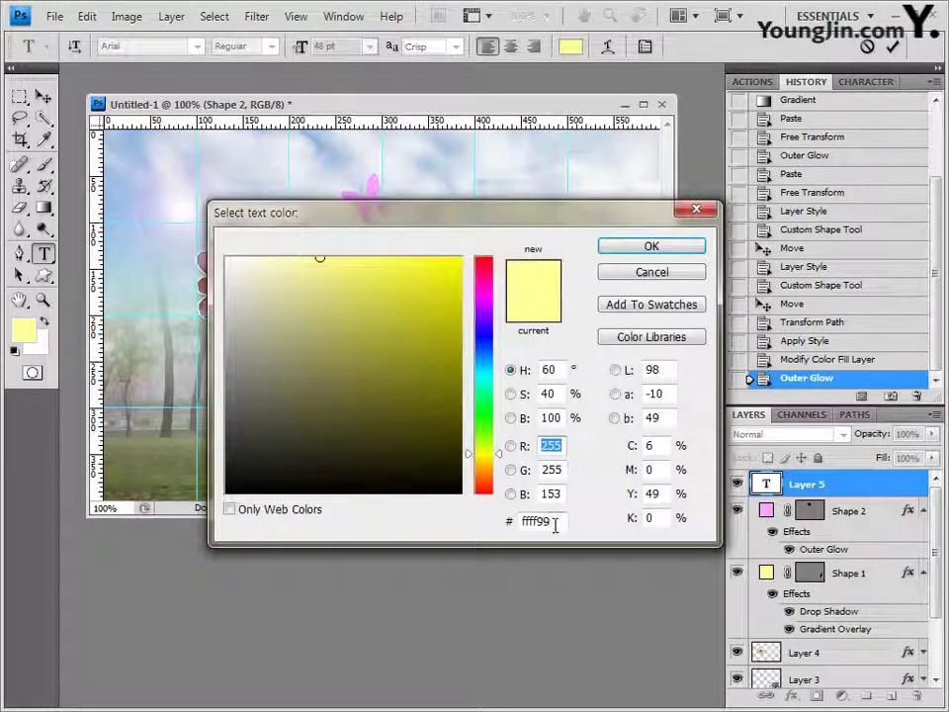
pyautogui.doubleClick(555, 522)
pyautogui.write('F')
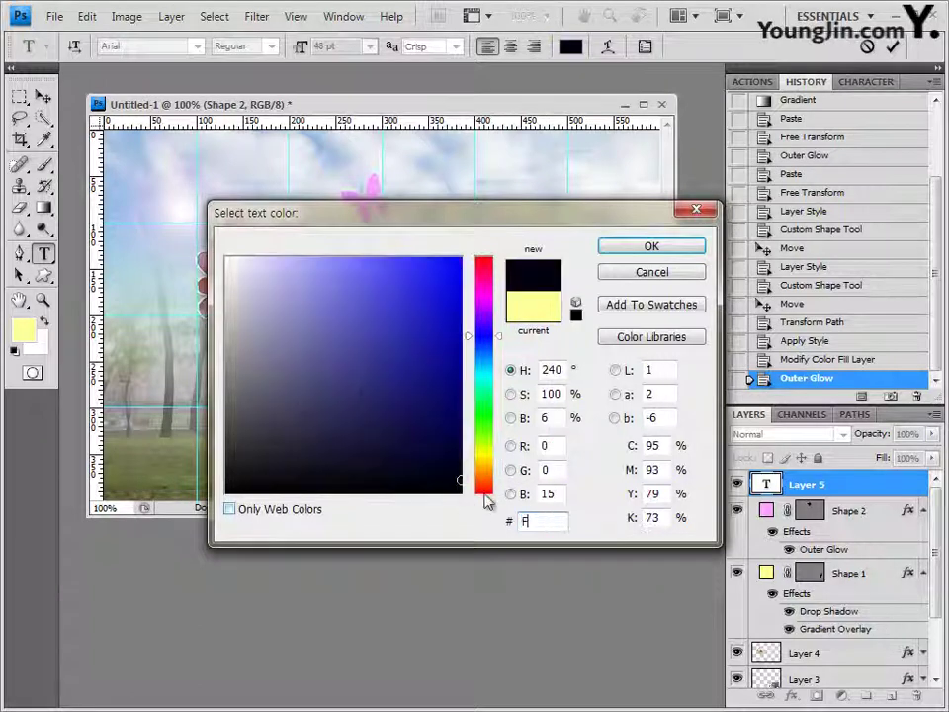
pyautogui.write('FFFFF')
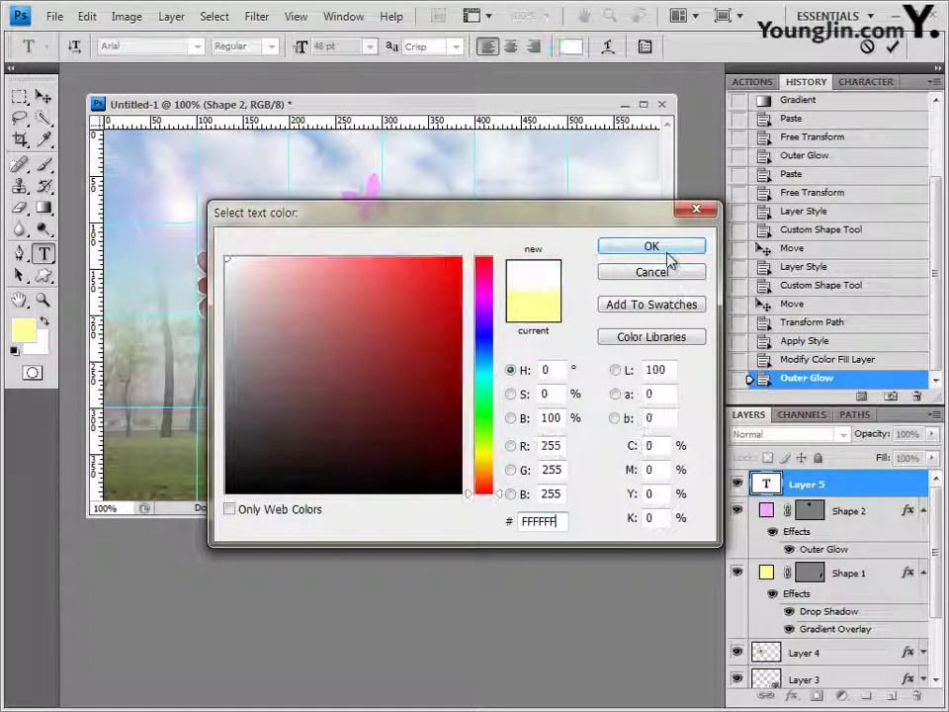
pyautogui.click(668, 252)
pyautogui.hotkey('ctrl', 'h')
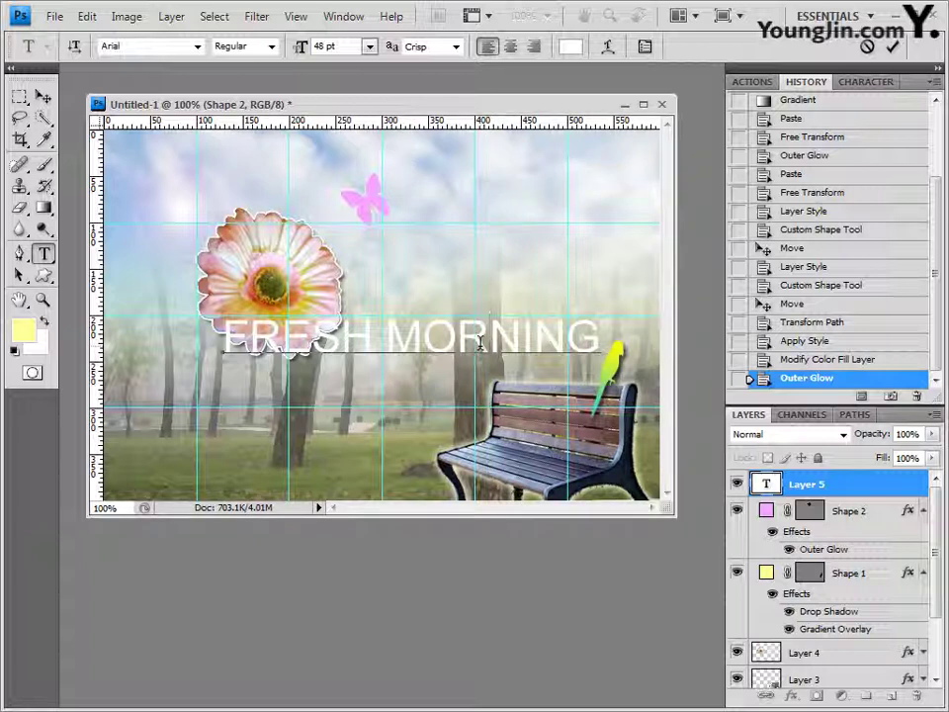
pyautogui.click(42, 96)
pyautogui.moveTo(438, 345); pyautogui.dragTo(409, 395)
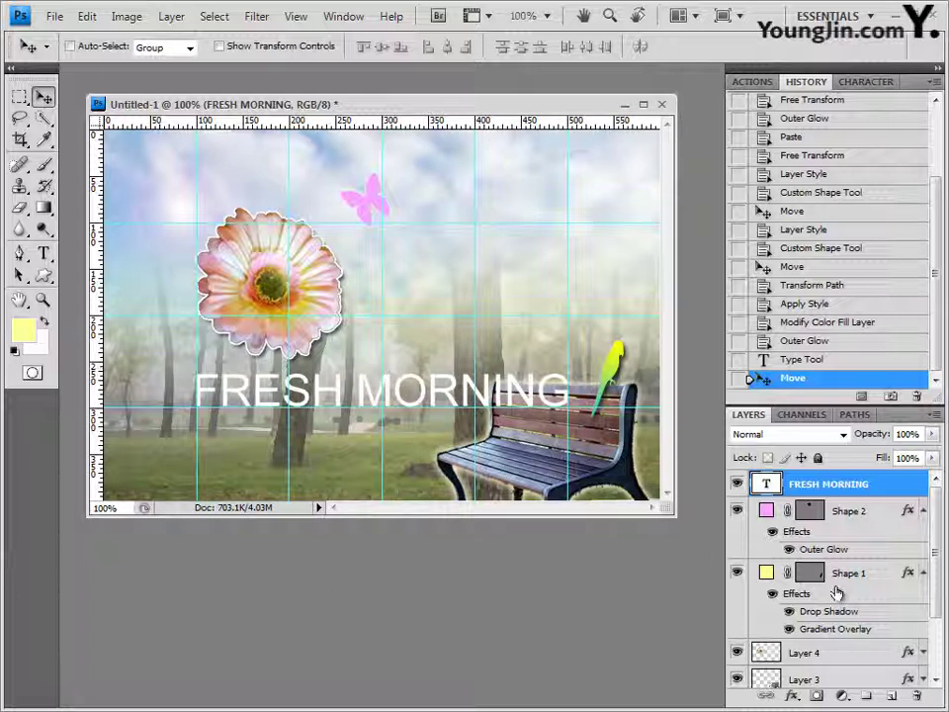
# Step: Add a 3 px outside Stroke in colour 4DD3B2 to the FRESH MORNING text layer
pyautogui.click(797, 696)
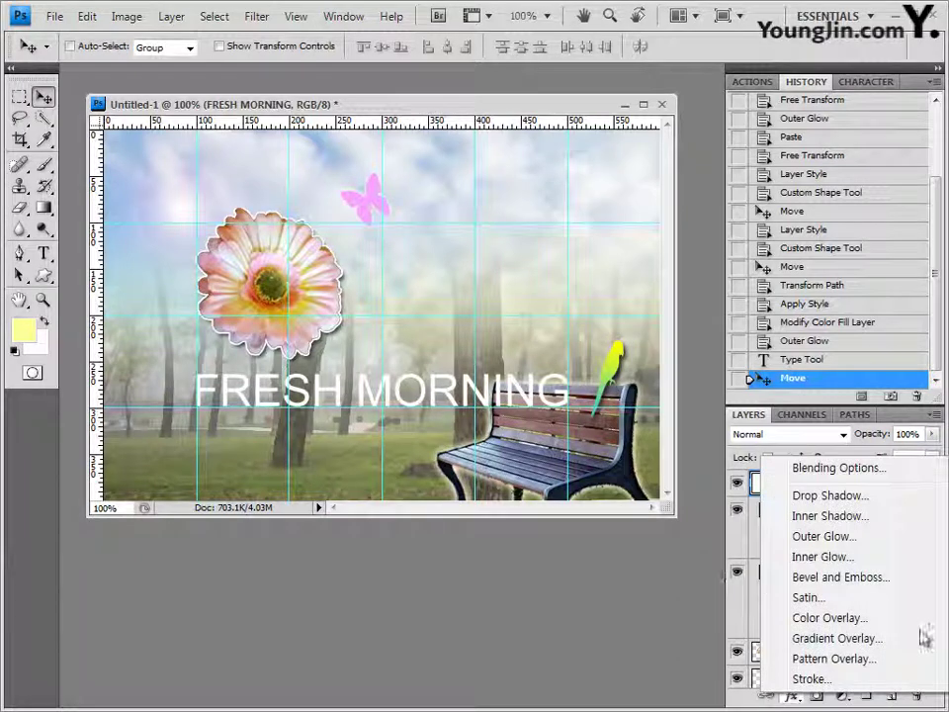
pyautogui.click(811, 679)
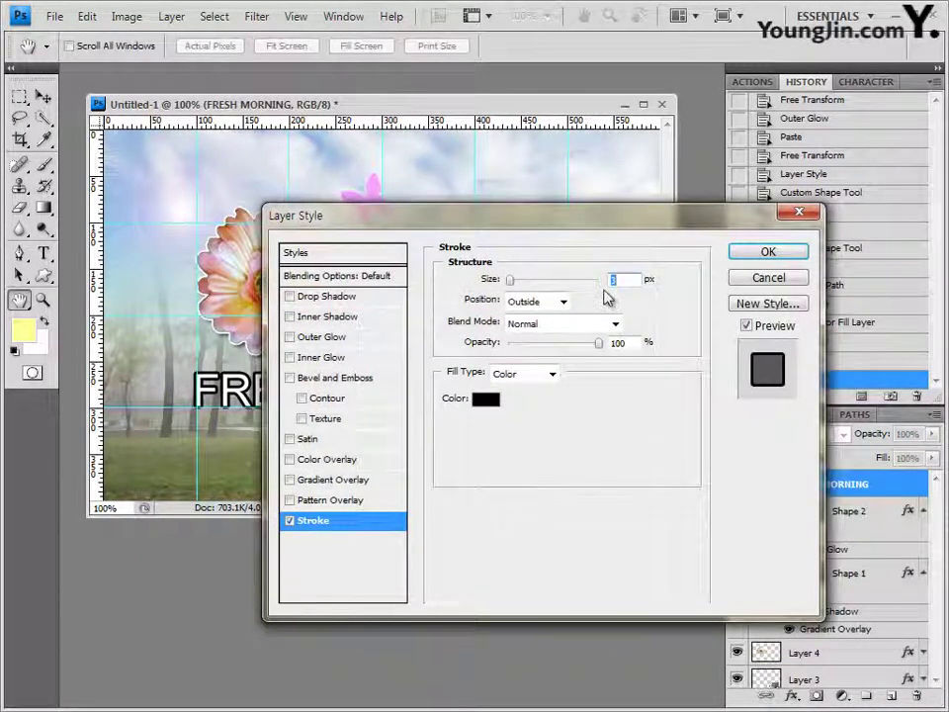
pyautogui.click(486, 400)
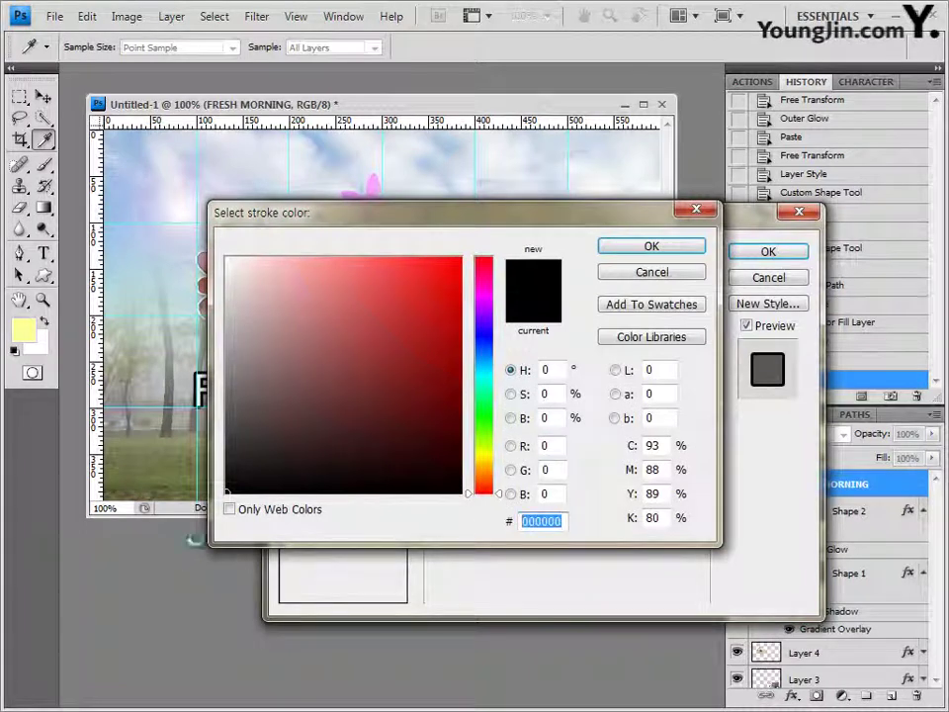
pyautogui.write('4DD3B')
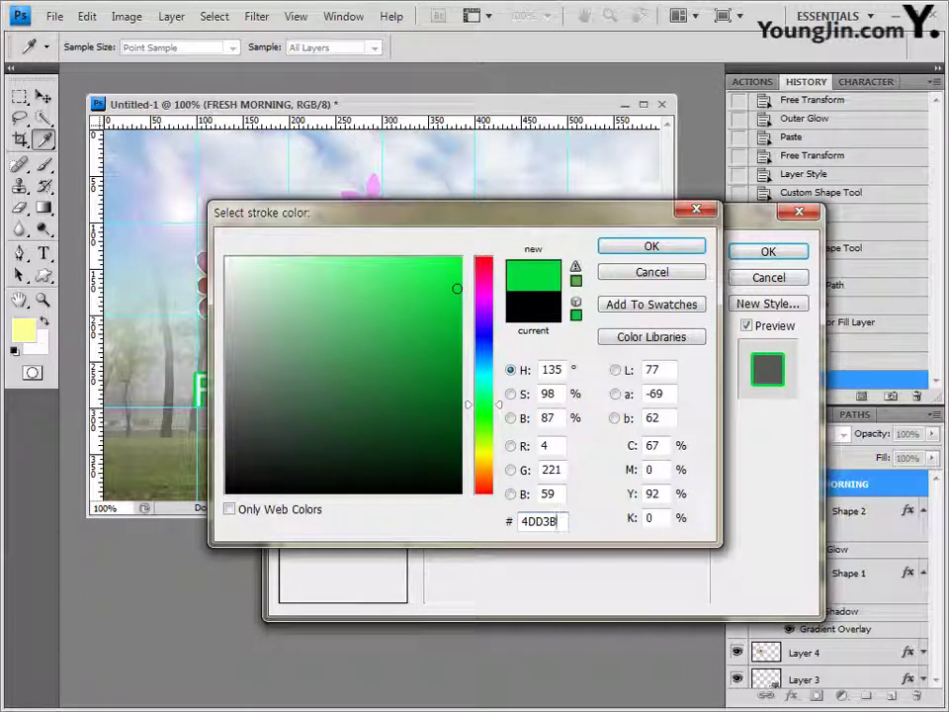
pyautogui.write('2')
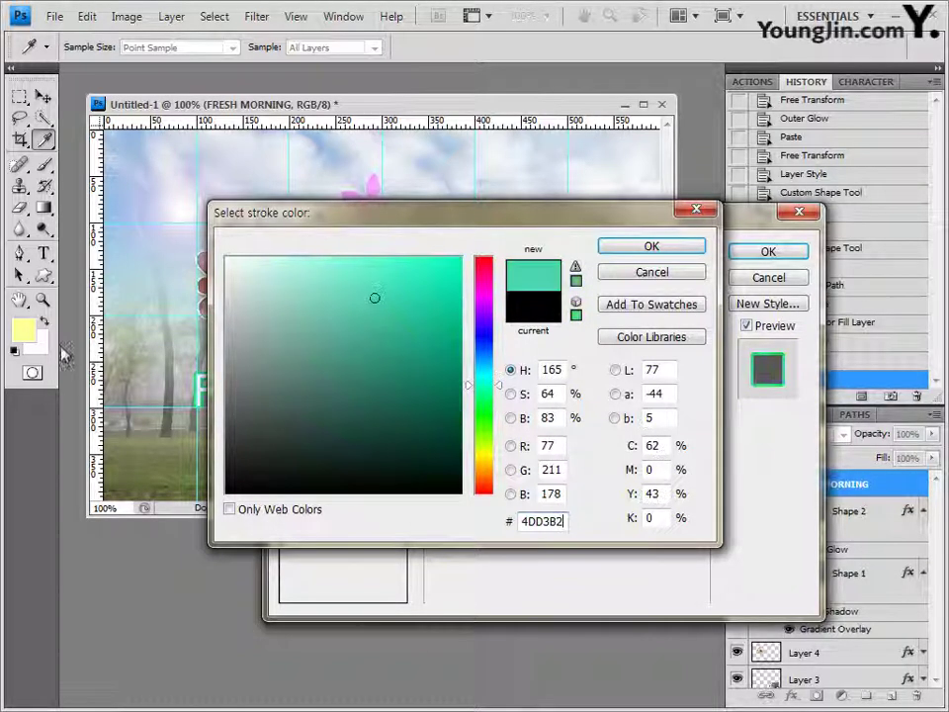
pyautogui.click(651, 247)
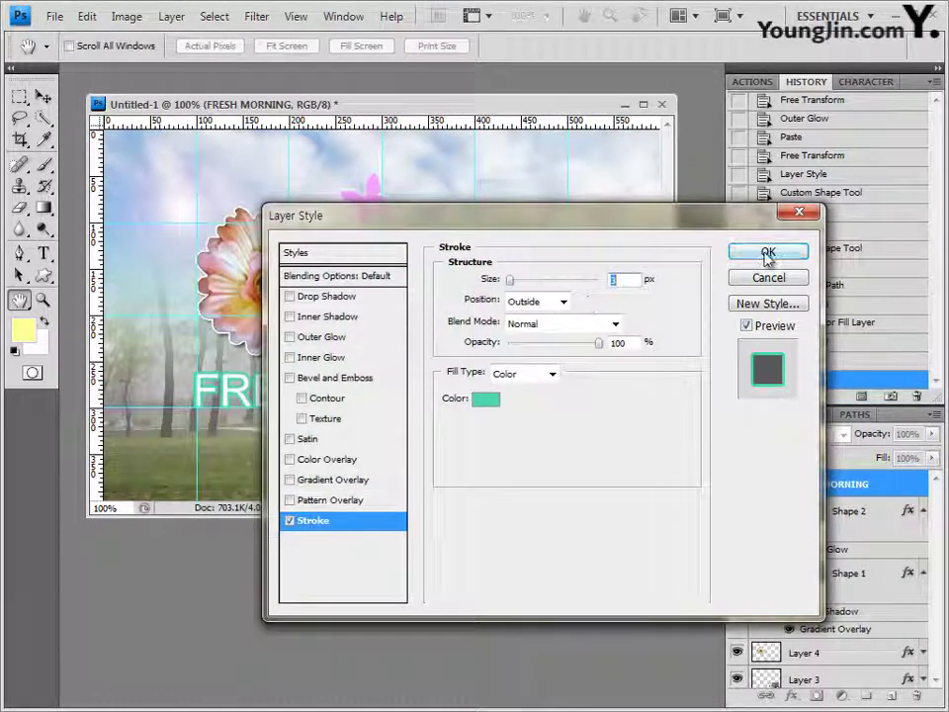
pyautogui.click(768, 252)
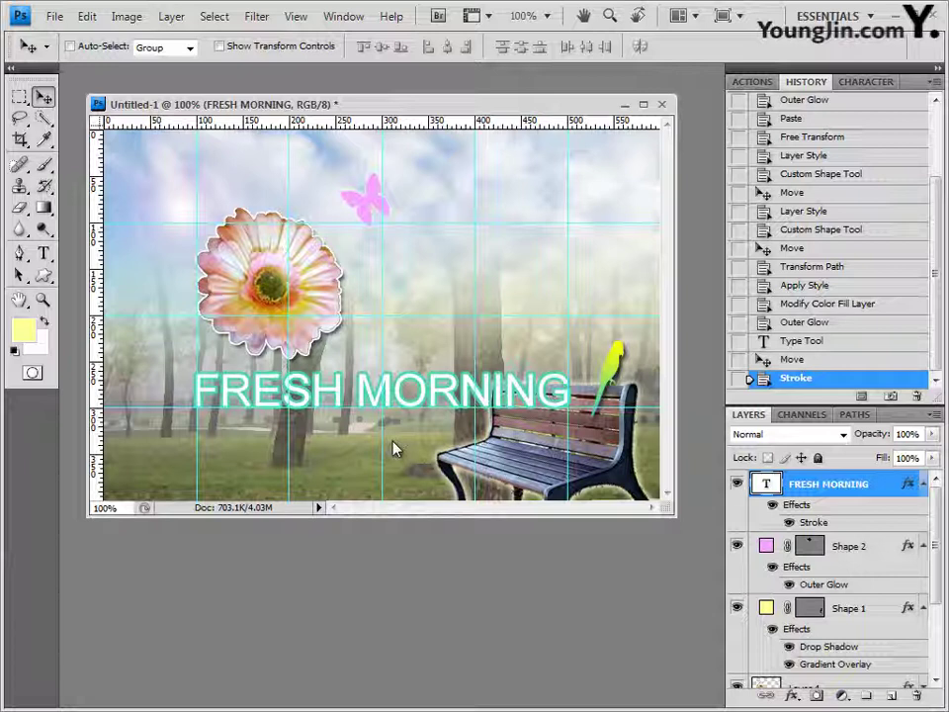
# Step: Add the text 아침공기 마시며 산책하기 above the bench in the 궁서 font, 18 pt, colour ffffff
pyautogui.click(45, 256)
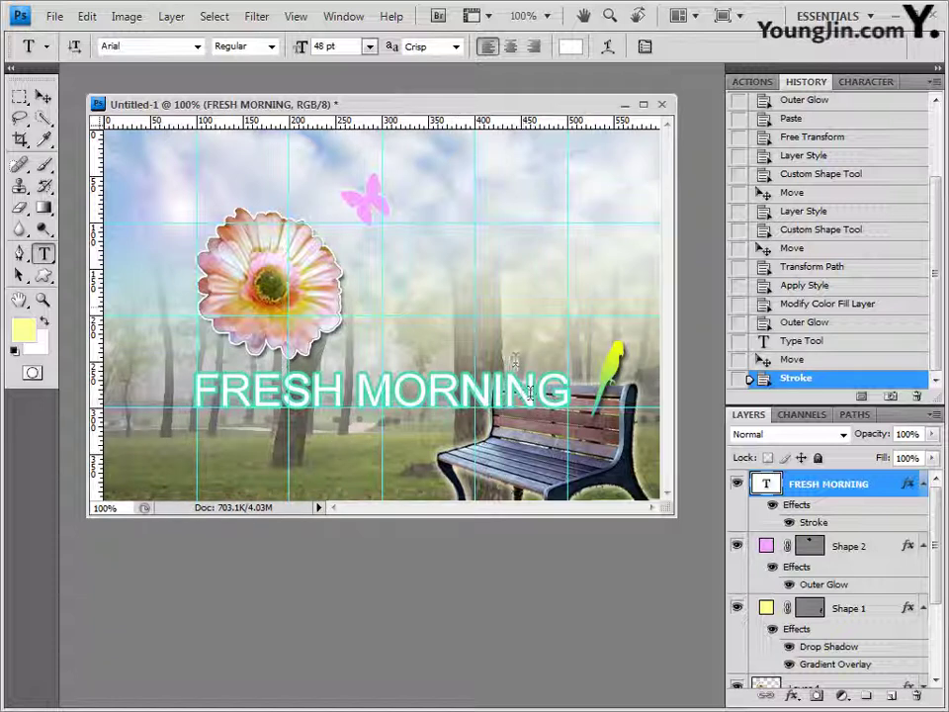
pyautogui.click(522, 300)
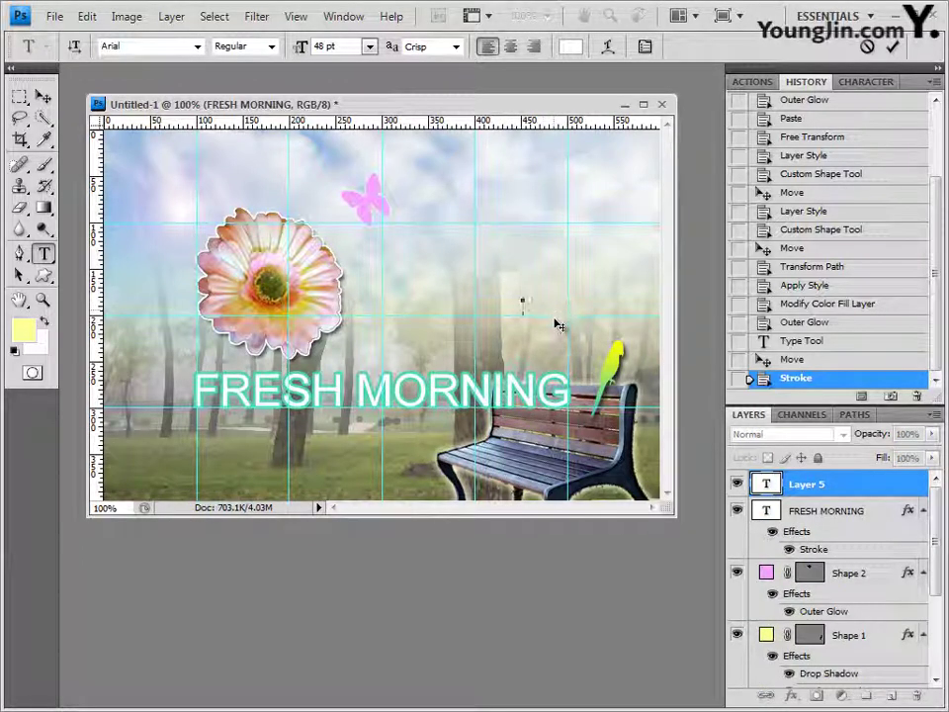
pyautogui.click(198, 54)
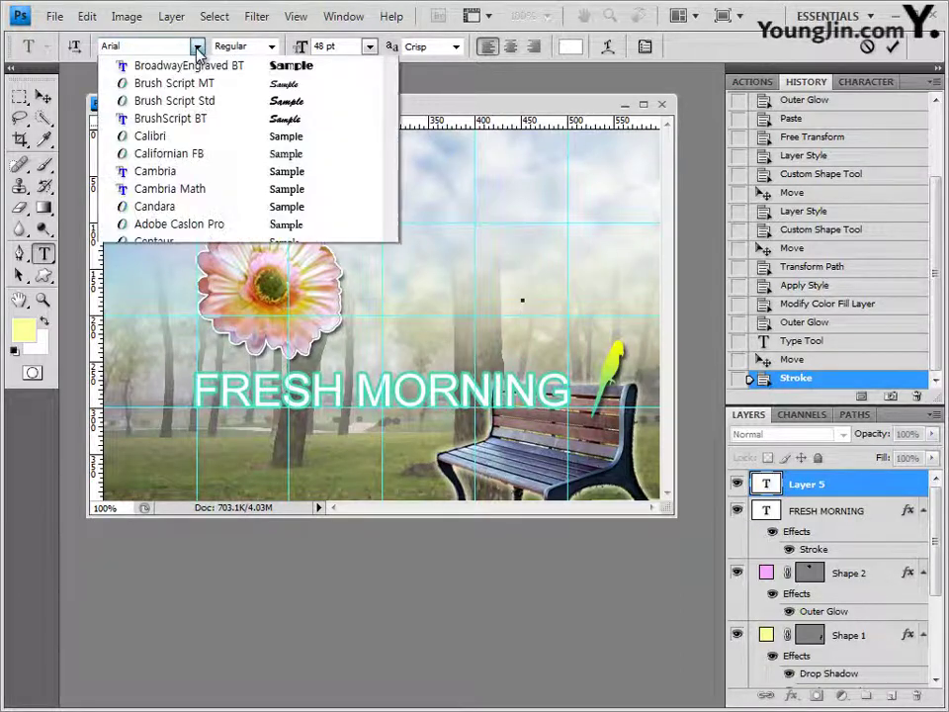
pyautogui.click(389, 131)
pyautogui.moveTo(392, 188); pyautogui.dragTo(396, 158)
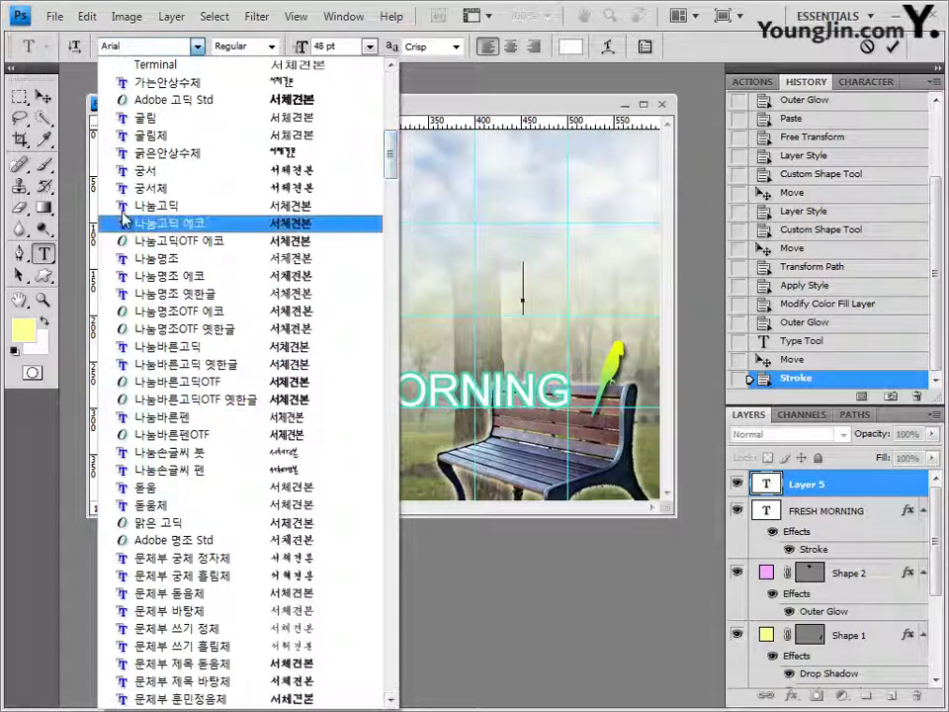
pyautogui.click(129, 170)
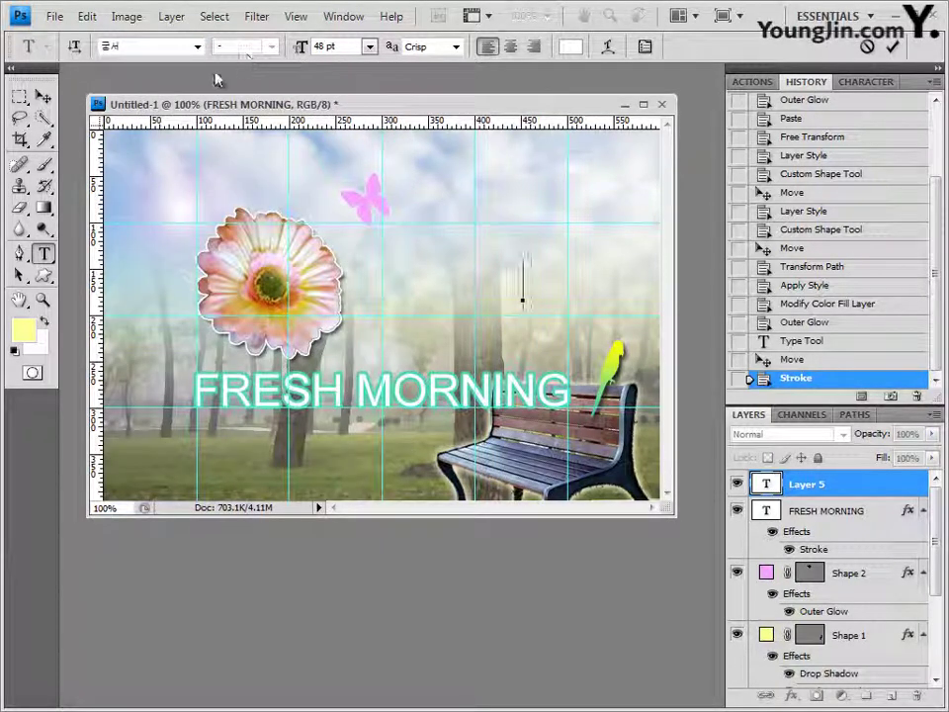
pyautogui.click(339, 47)
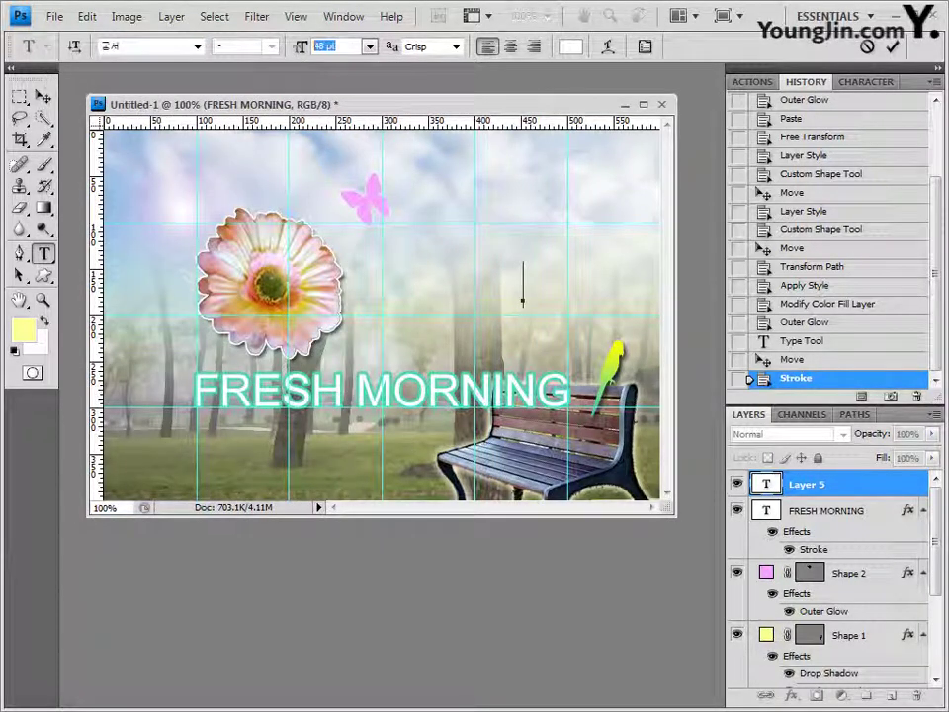
pyautogui.write('1')
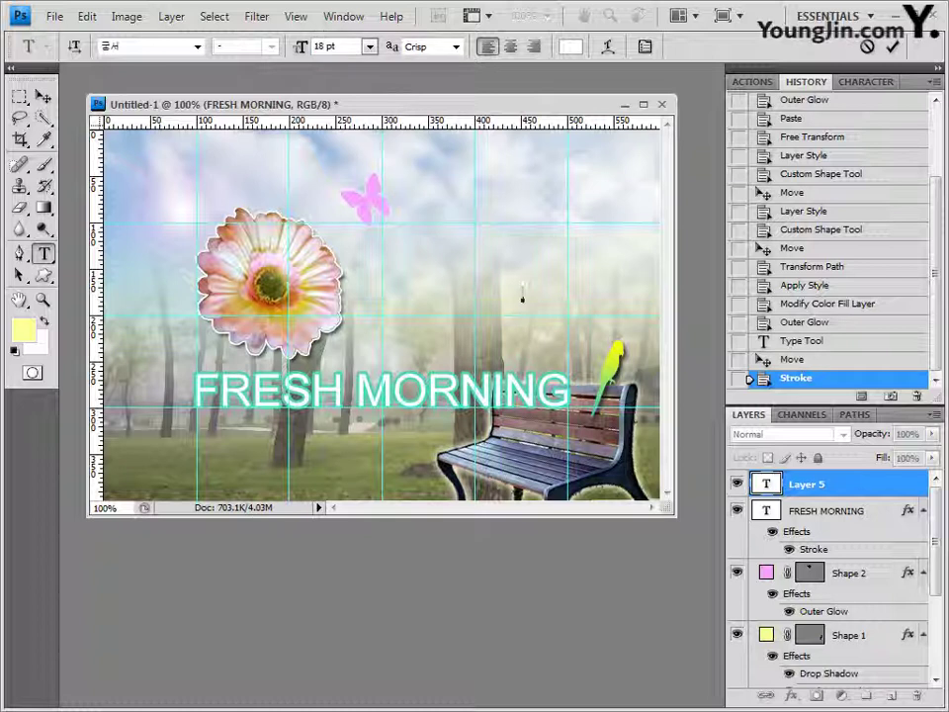
pyautogui.click(570, 48)
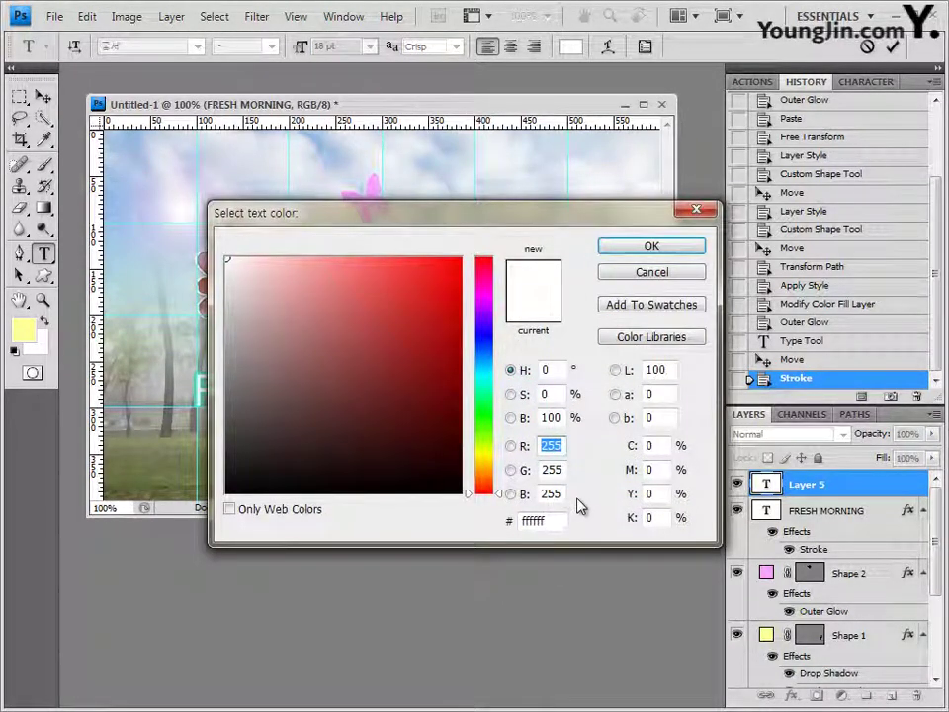
pyautogui.click(701, 246)
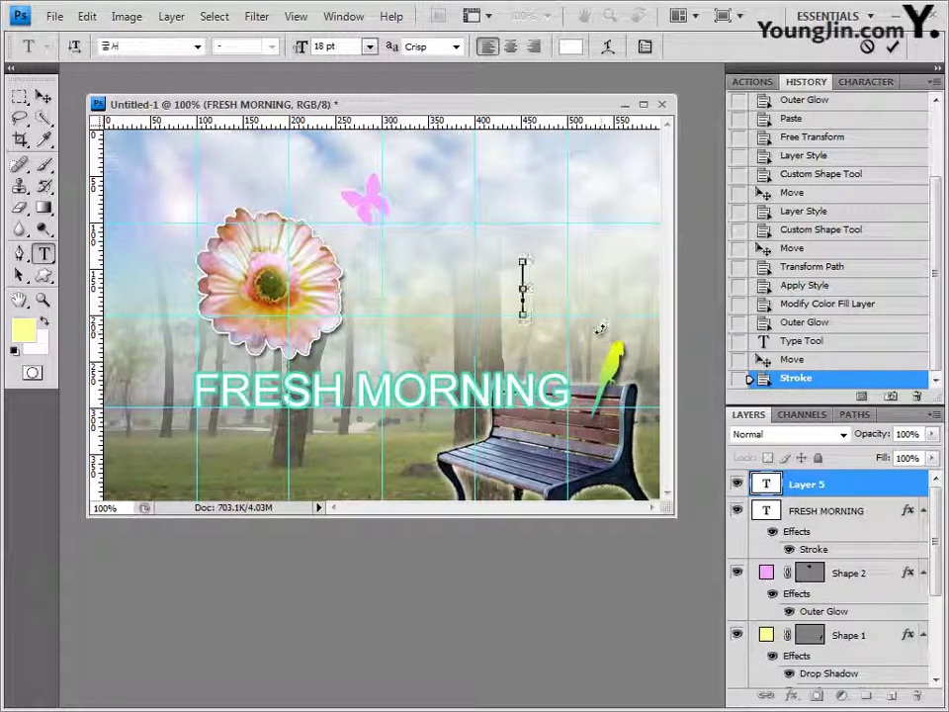
pyautogui.hotkey('ctrl', 'v')
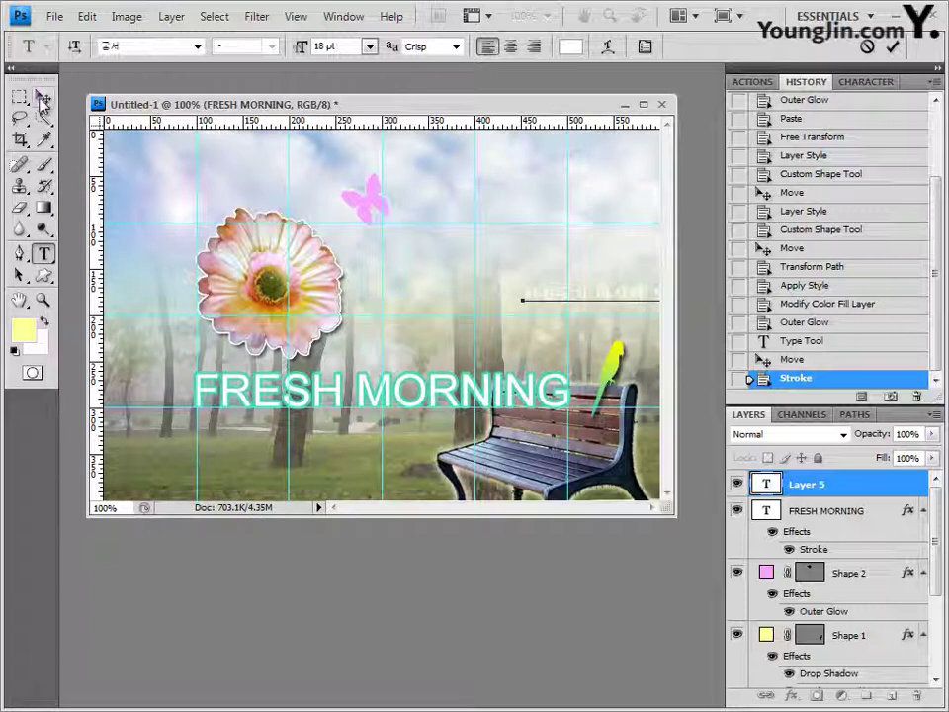
# Step: Move the Korean text into the space above the bench and rotate it to about -25.5° so it slopes upward
pyautogui.click(42, 96)
pyautogui.moveTo(586, 304); pyautogui.dragTo(539, 319)
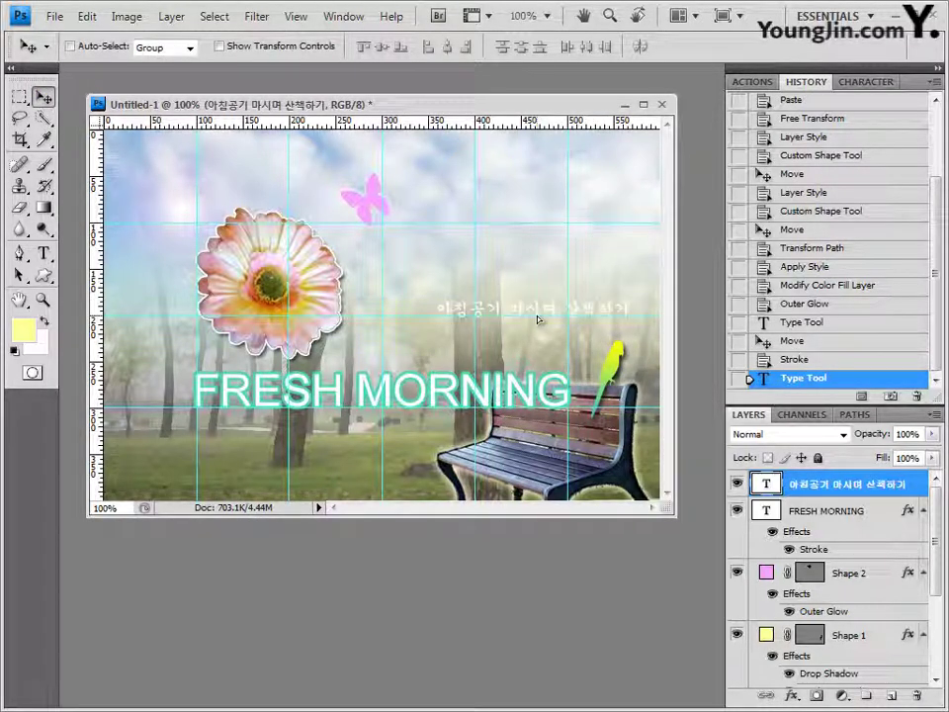
pyautogui.moveTo(539, 318); pyautogui.dragTo(552, 314)
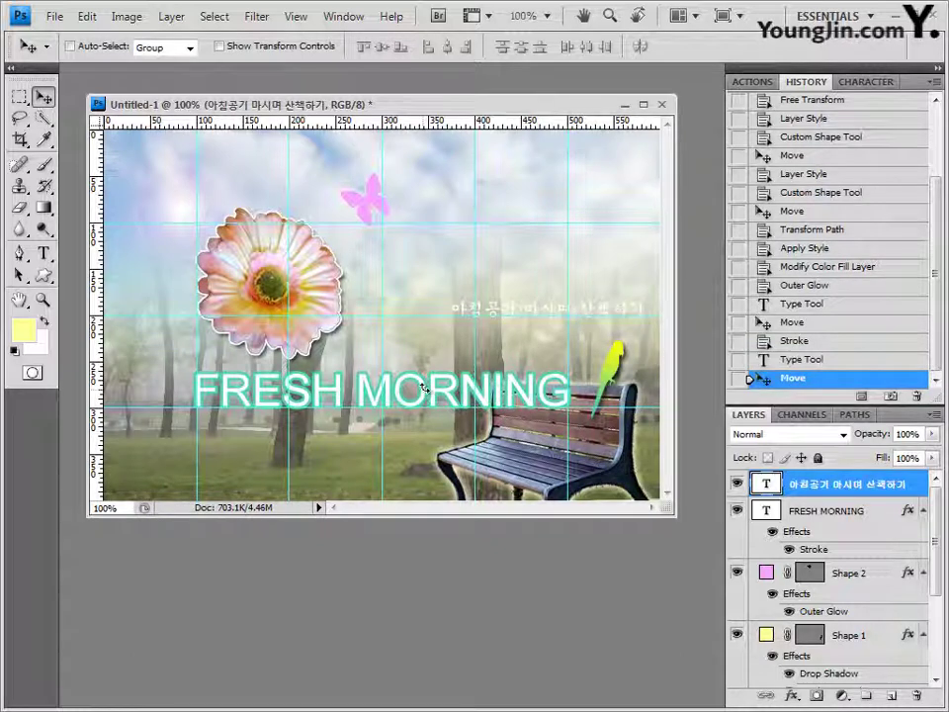
pyautogui.hotkey('ctrl', 't')
pyautogui.moveTo(438, 355); pyautogui.dragTo(458, 380)
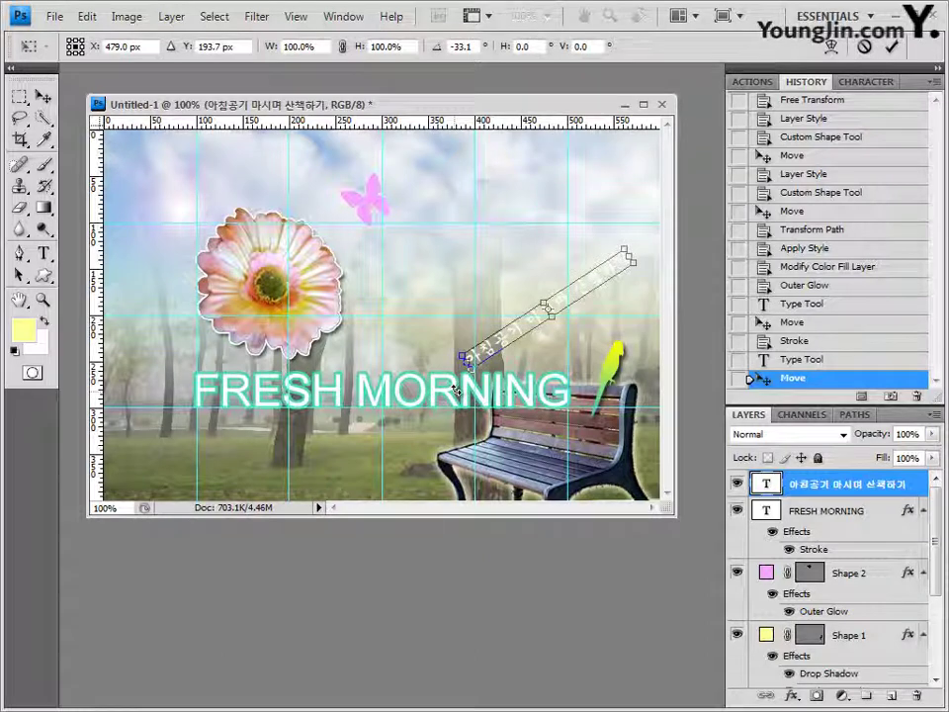
pyautogui.moveTo(594, 293)
pyautogui.mouseDown()
pyautogui.moveTo(605, 304)
pyautogui.moveTo(580, 298)
pyautogui.mouseUp()
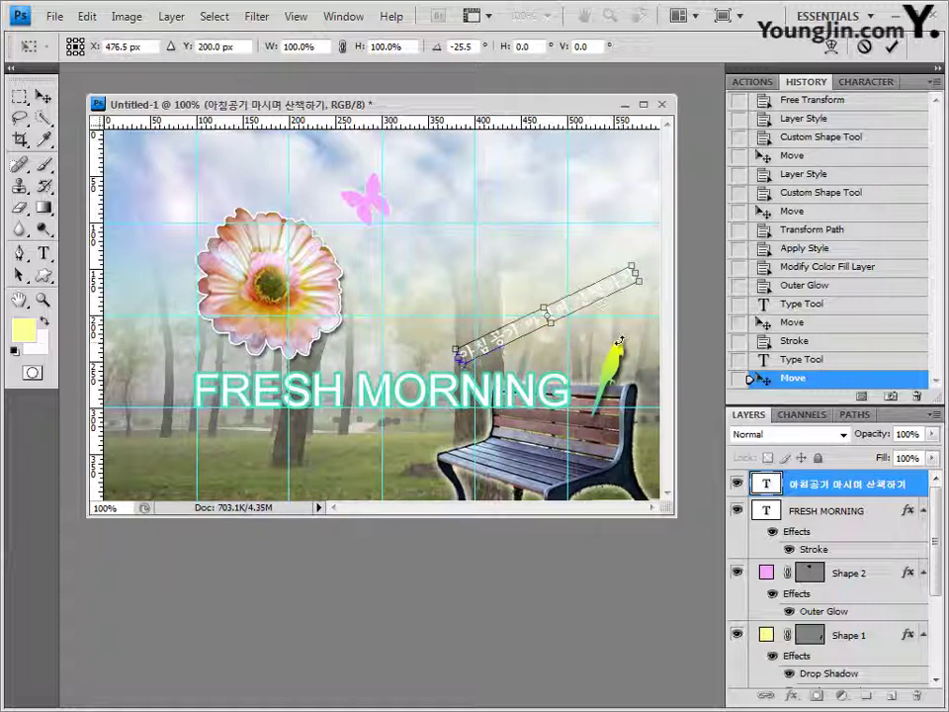
pyautogui.press('Return')
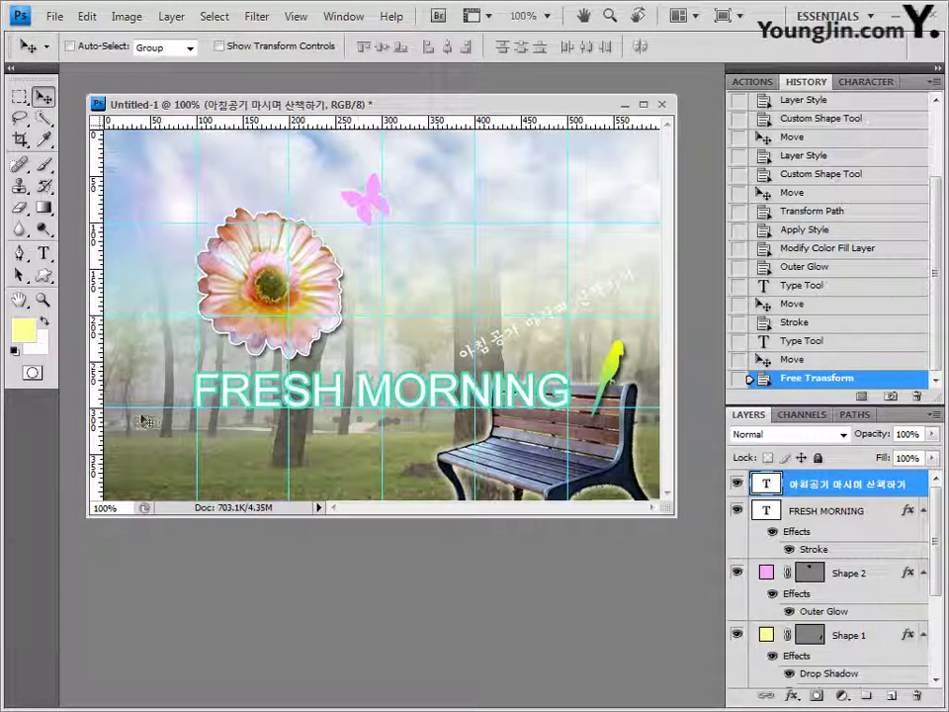
# Step: Add a default Drop Shadow and a 2 px outside Stroke in colour 333333 to the Korean text layer
pyautogui.click(791, 697)
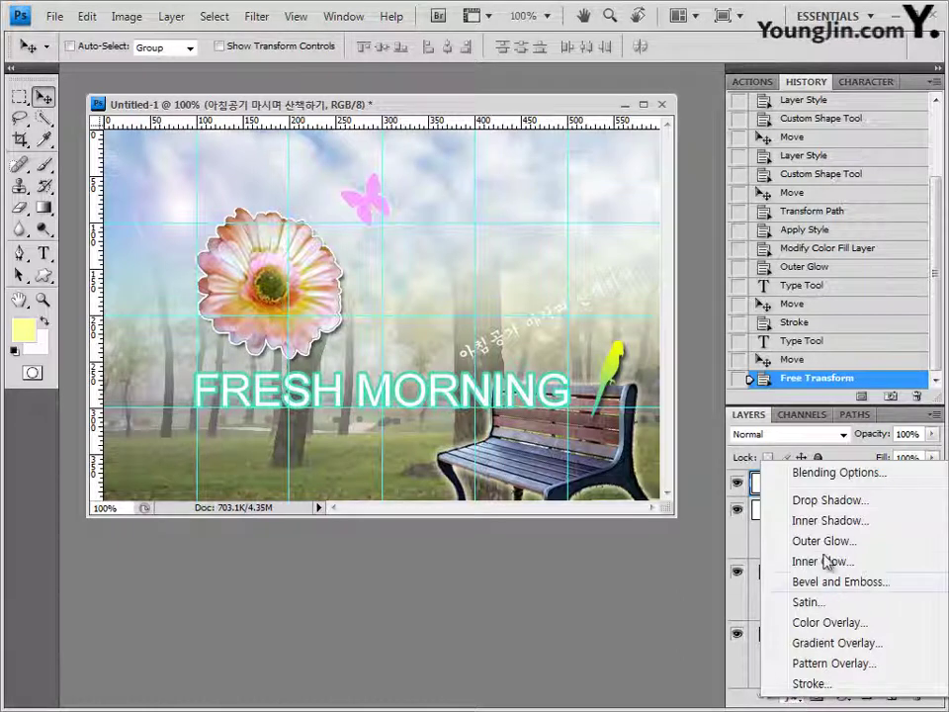
pyautogui.click(834, 500)
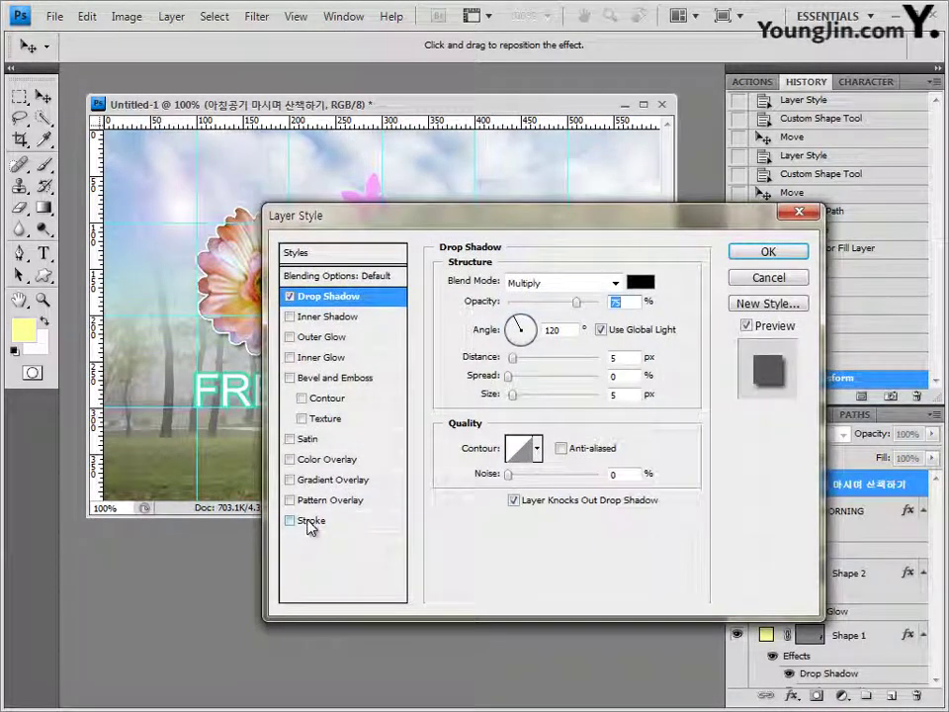
pyautogui.click(307, 521)
pyautogui.click(631, 284)
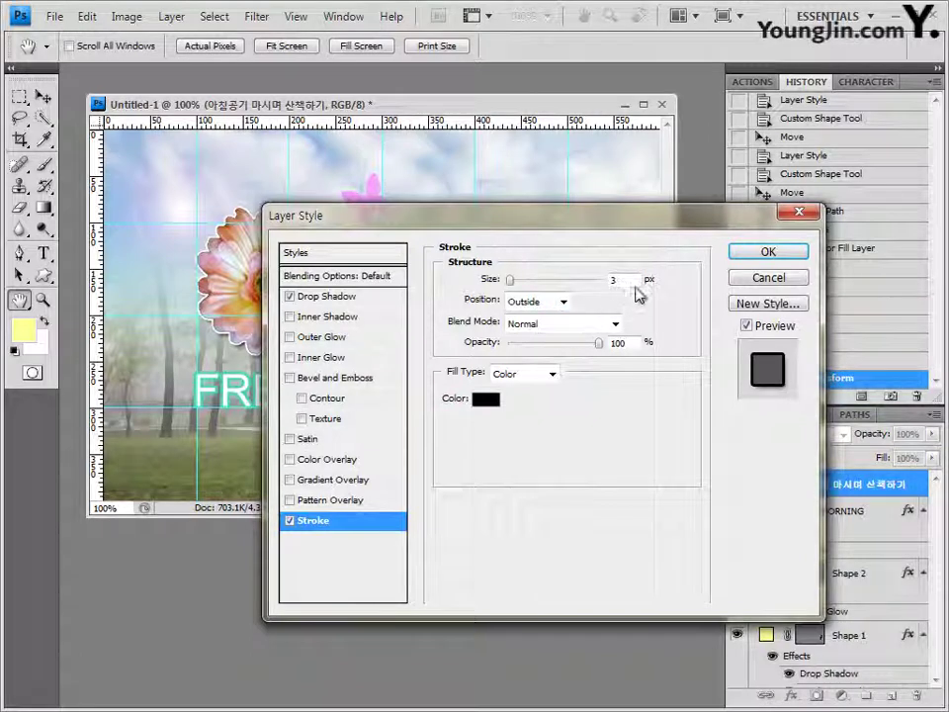
pyautogui.write('2')
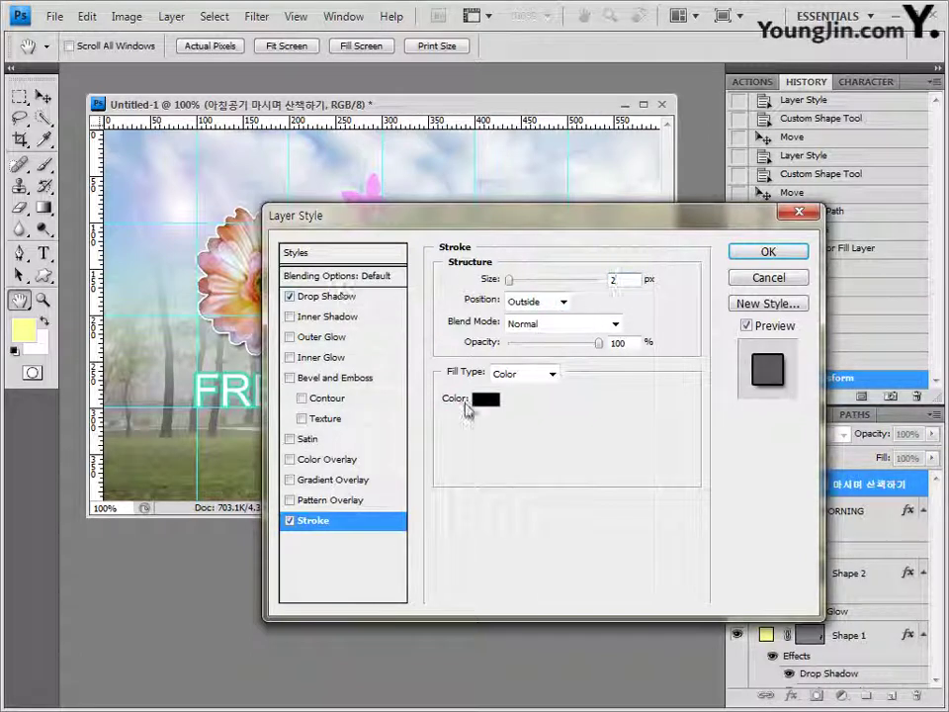
pyautogui.click(484, 400)
pyautogui.doubleClick(543, 521)
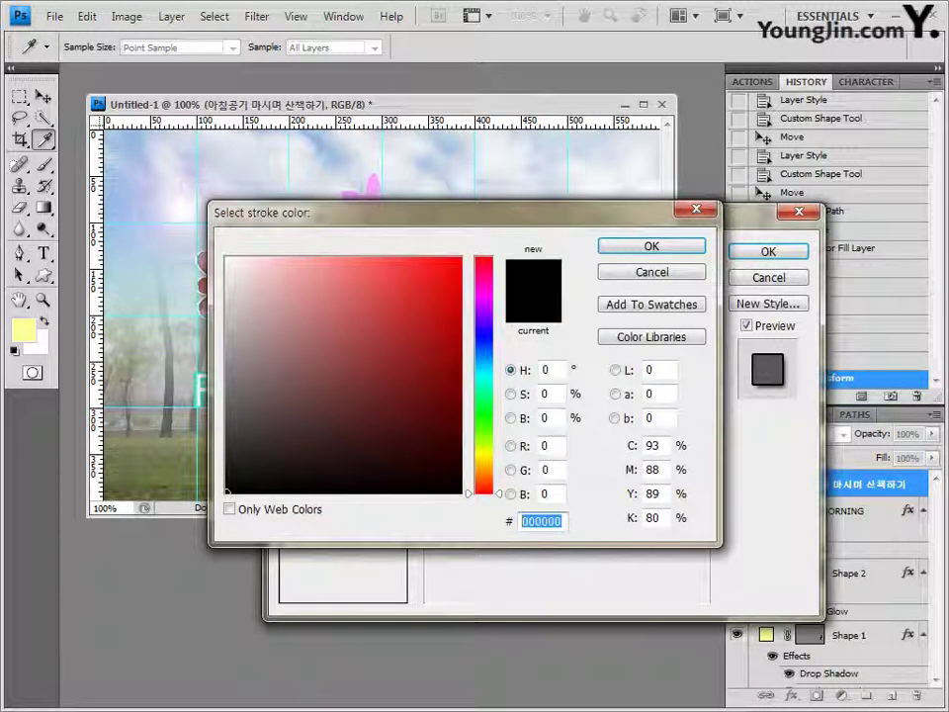
pyautogui.write('333333')
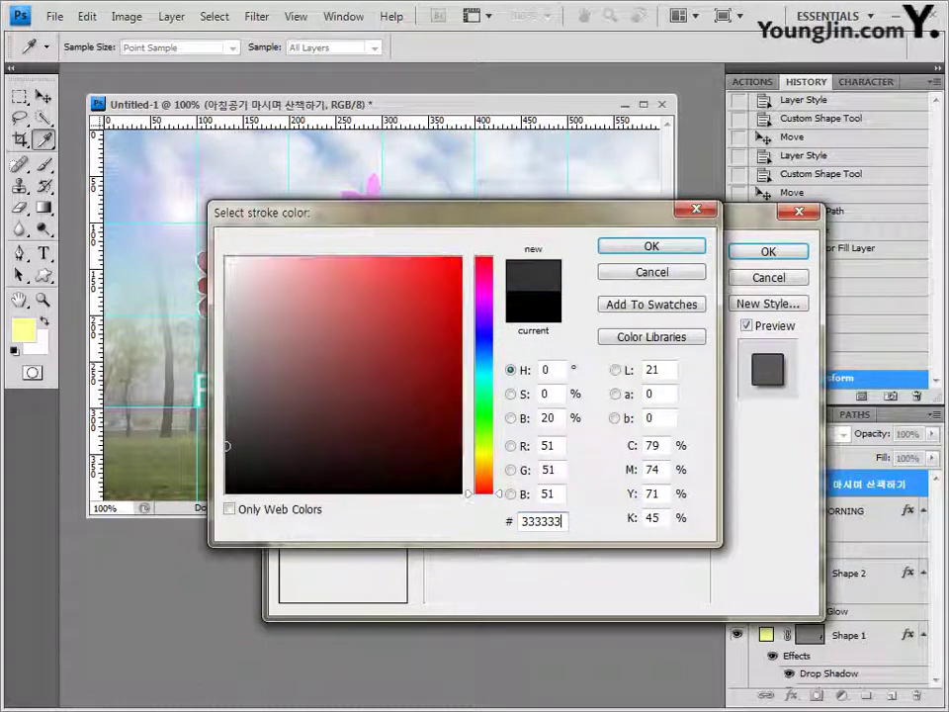
pyautogui.click(665, 249)
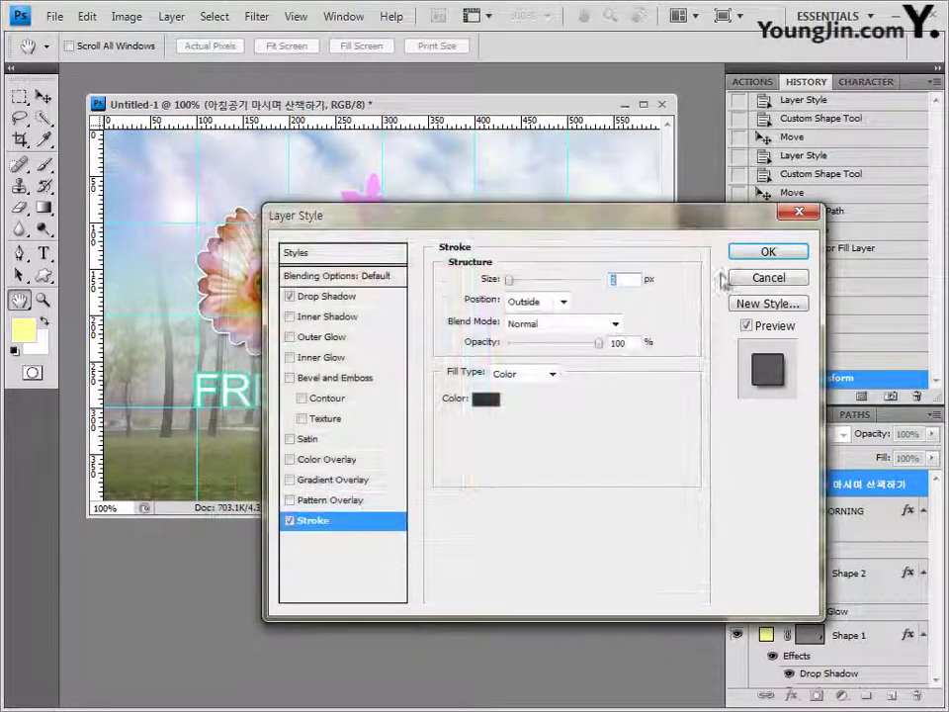
pyautogui.click(771, 253)
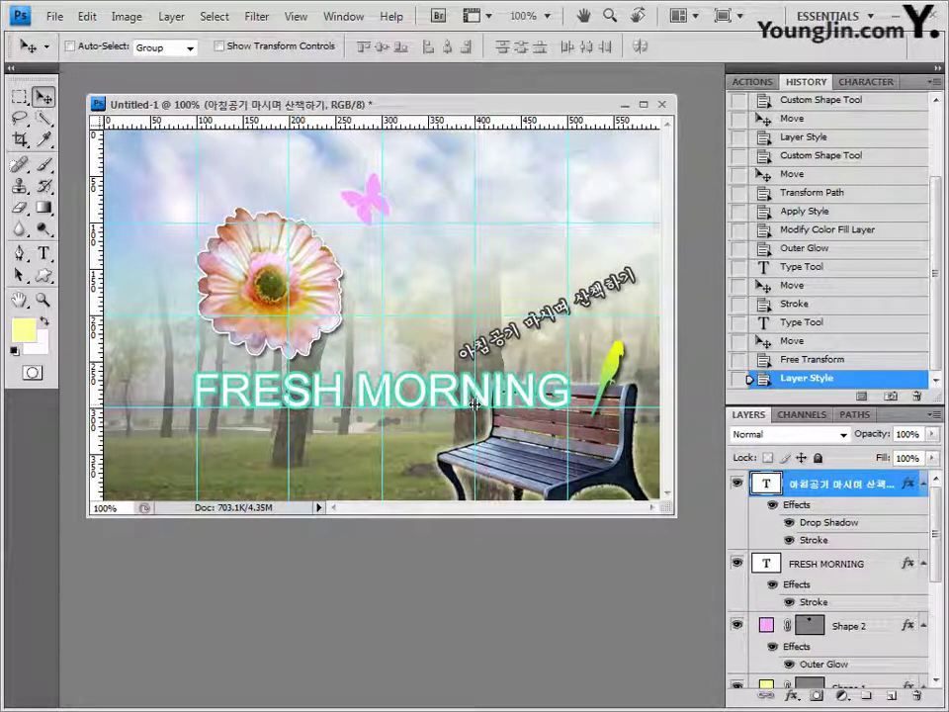
# Step: Warp the Korean text layer with the Arc style, Horizontal, at a Bend of +50%
pyautogui.click(44, 253)
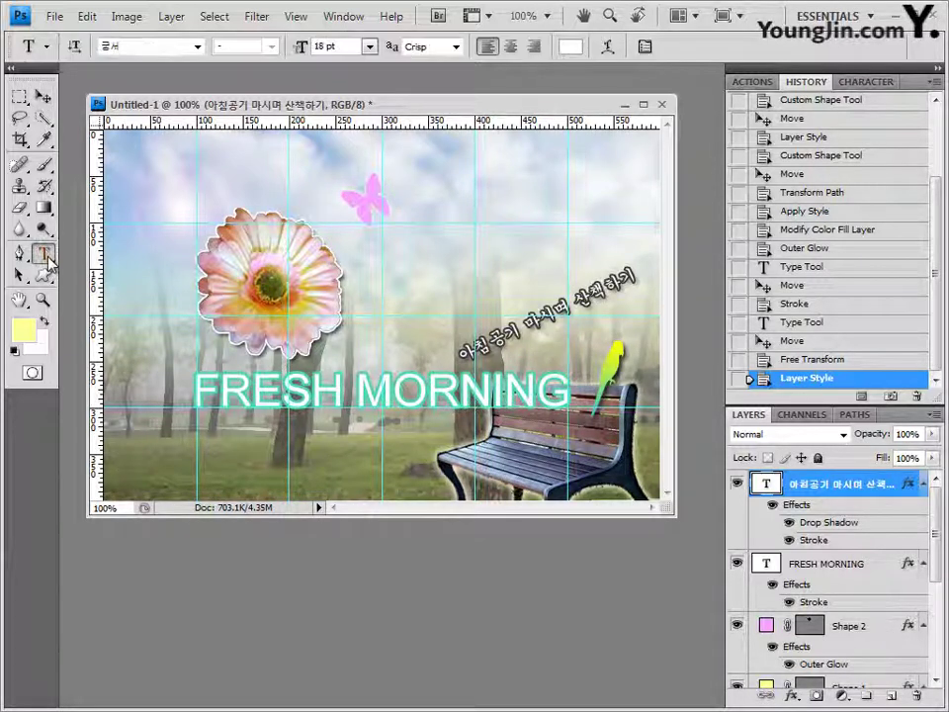
pyautogui.click(608, 48)
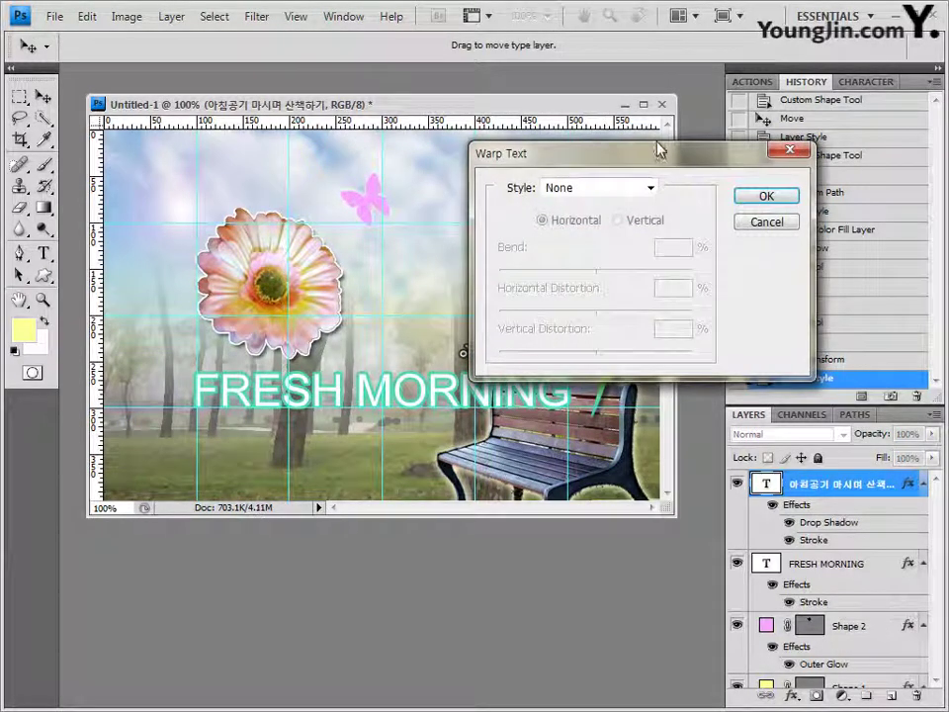
pyautogui.moveTo(657, 150); pyautogui.dragTo(652, 109)
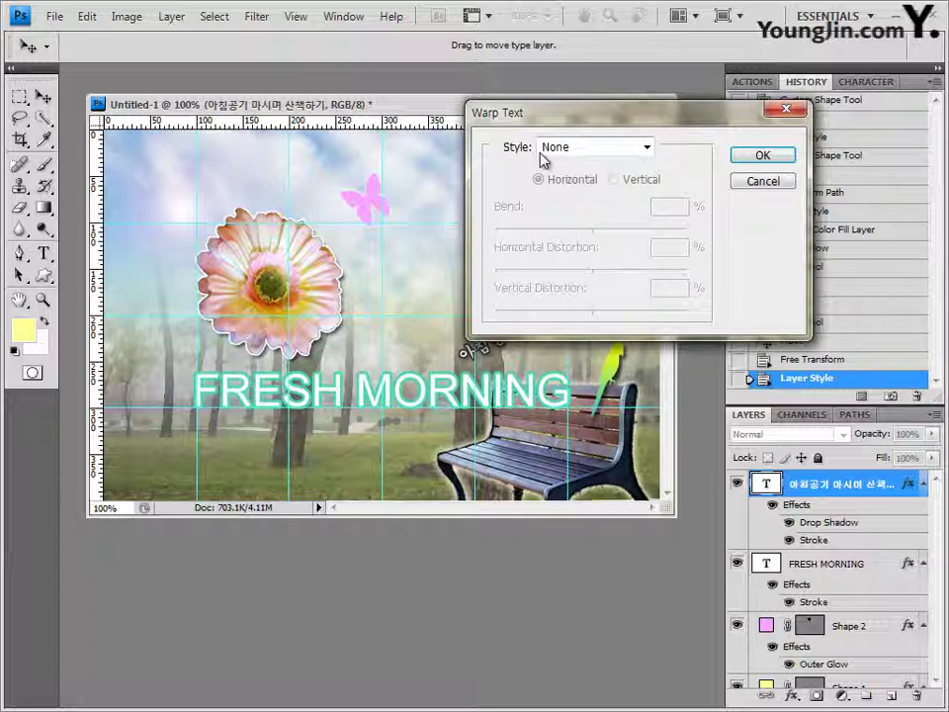
pyautogui.click(603, 150)
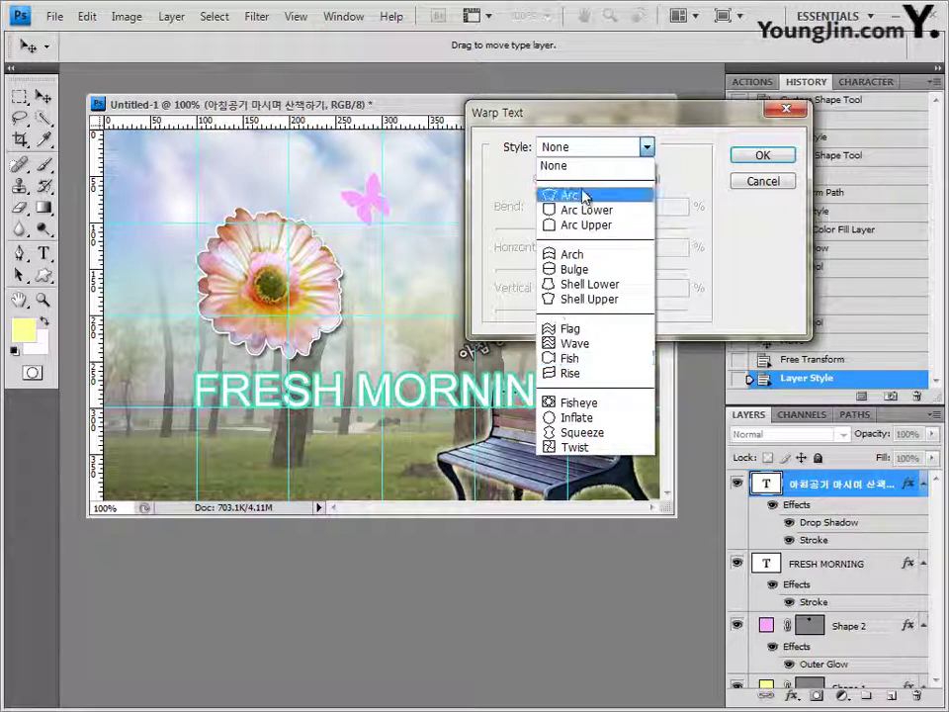
pyautogui.click(584, 196)
pyautogui.moveTo(682, 112); pyautogui.dragTo(648, 352)
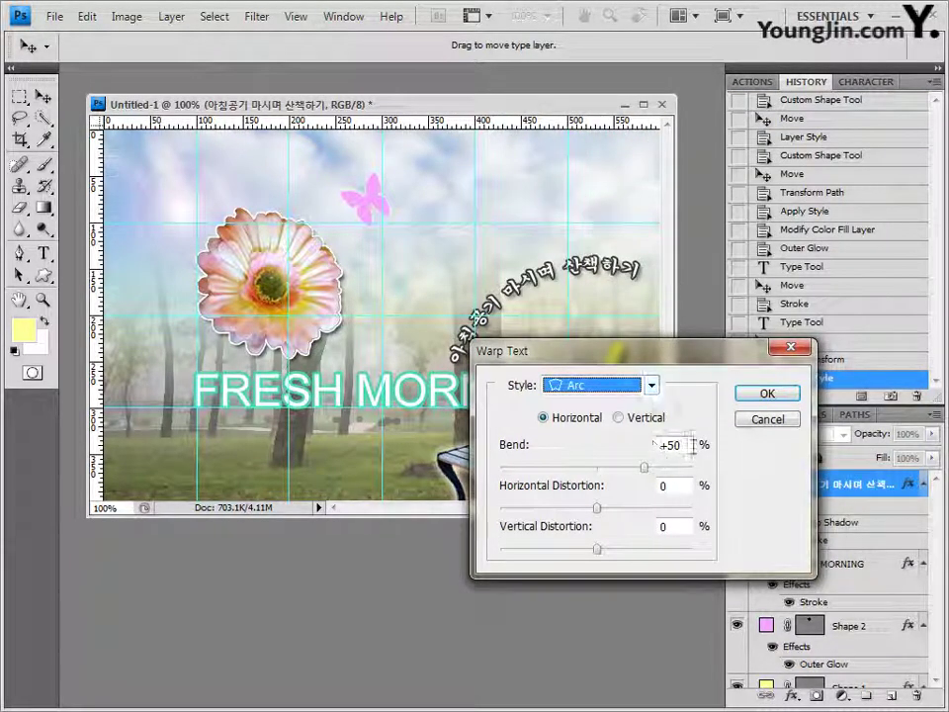
pyautogui.click(773, 394)
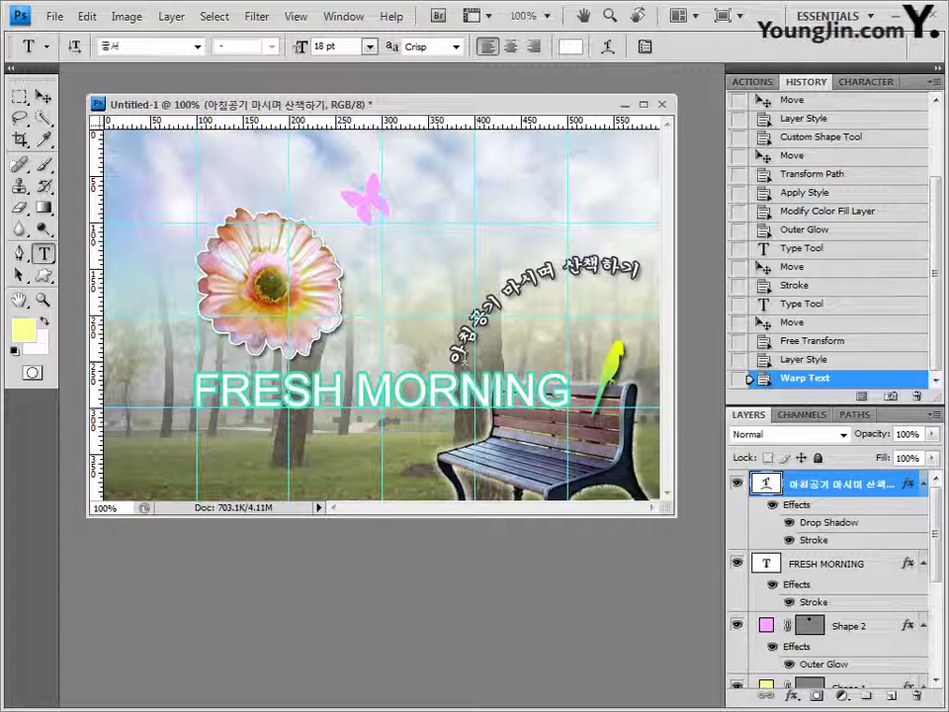
# Step: Free Transform the warped Korean text, shifting it slightly up and left to about X 459.6, Y 161.3 px and rotating it 0.5°
pyautogui.click(44, 96)
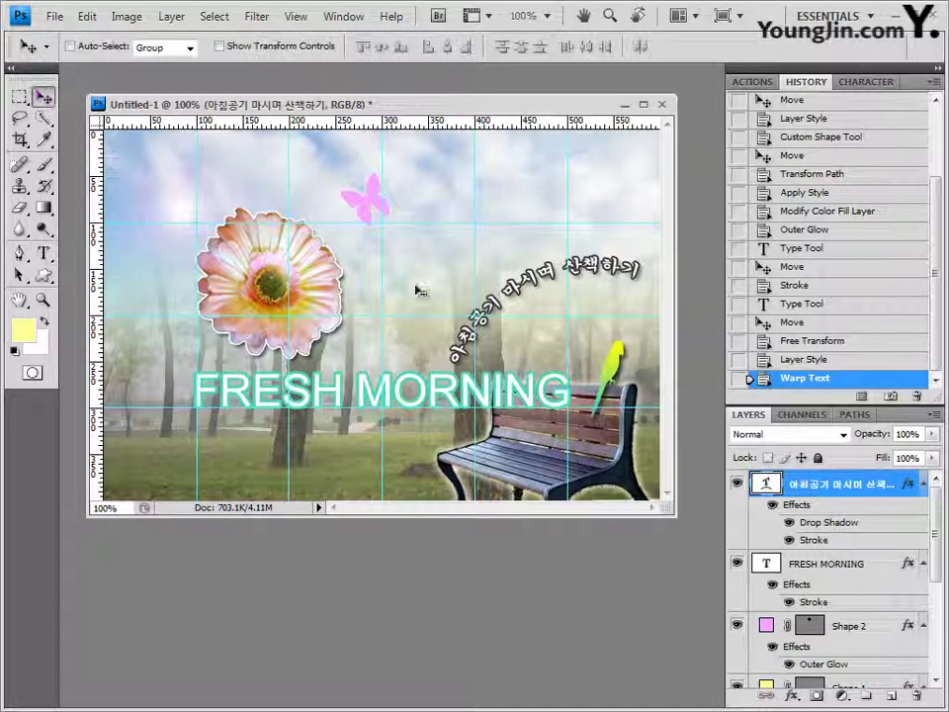
pyautogui.hotkey('ctrl', 't')
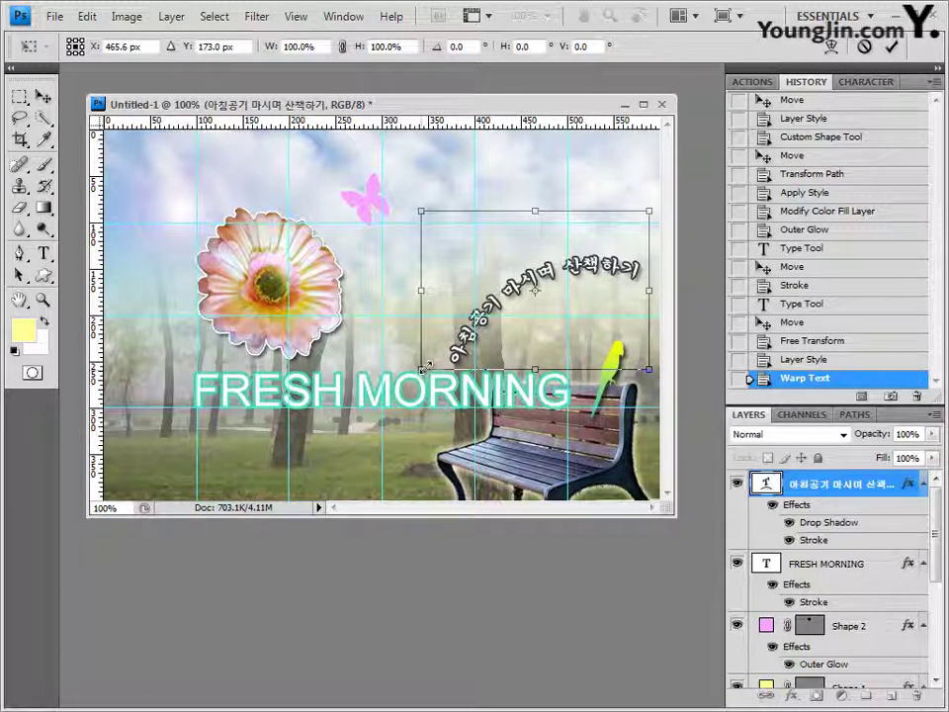
pyautogui.moveTo(421, 369)
pyautogui.mouseDown()
pyautogui.moveTo(442, 352)
pyautogui.moveTo(421, 370)
pyautogui.mouseUp()
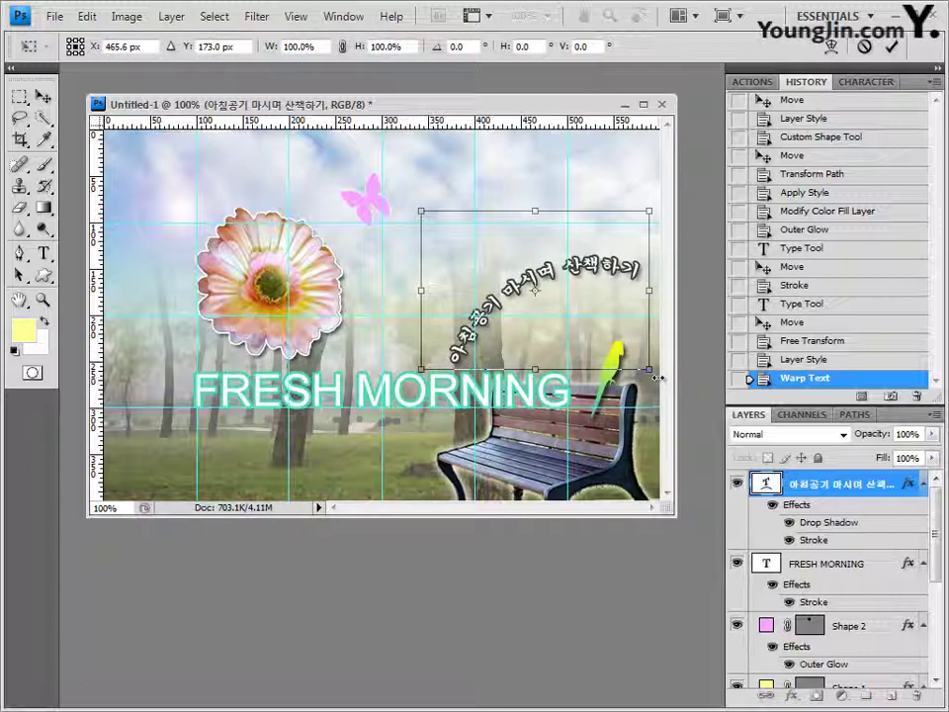
pyautogui.moveTo(494, 274); pyautogui.dragTo(509, 266)
pyautogui.moveTo(502, 297); pyautogui.dragTo(491, 295)
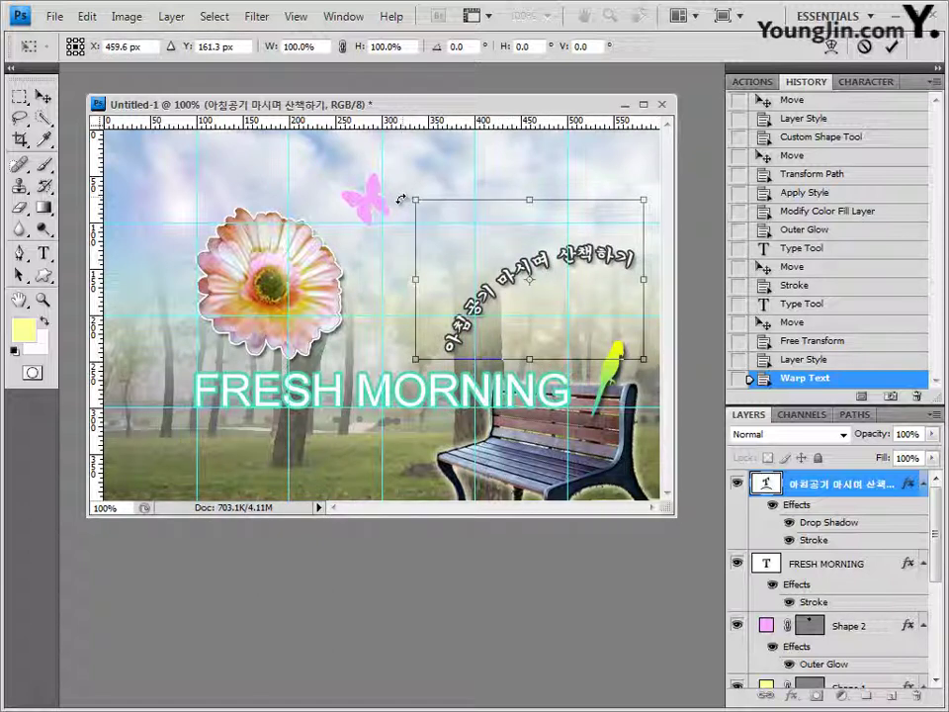
pyautogui.moveTo(399, 195)
pyautogui.mouseDown()
pyautogui.moveTo(405, 189)
pyautogui.moveTo(400, 195)
pyautogui.mouseUp()
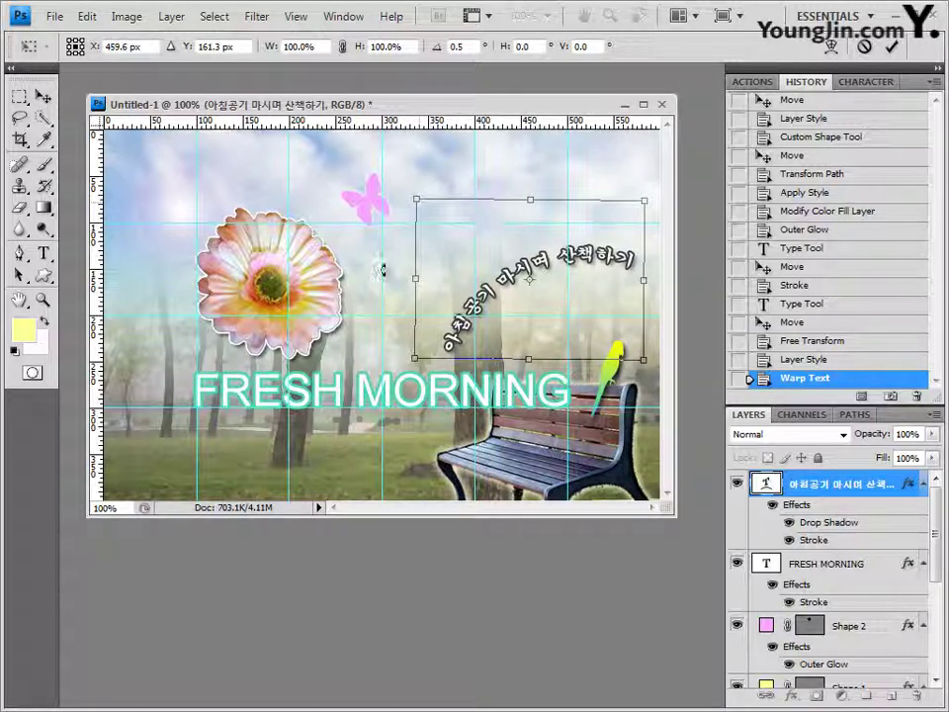
pyautogui.press('Return')
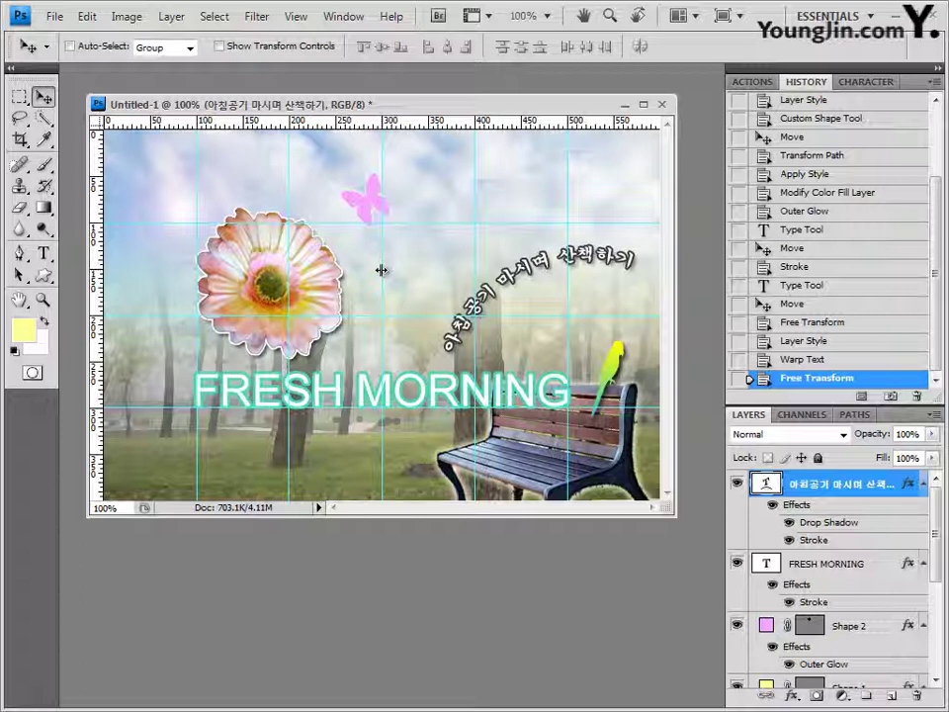
# Step: Save the layered composite as 03.psd in the GTQ folder
pyautogui.click(54, 15)
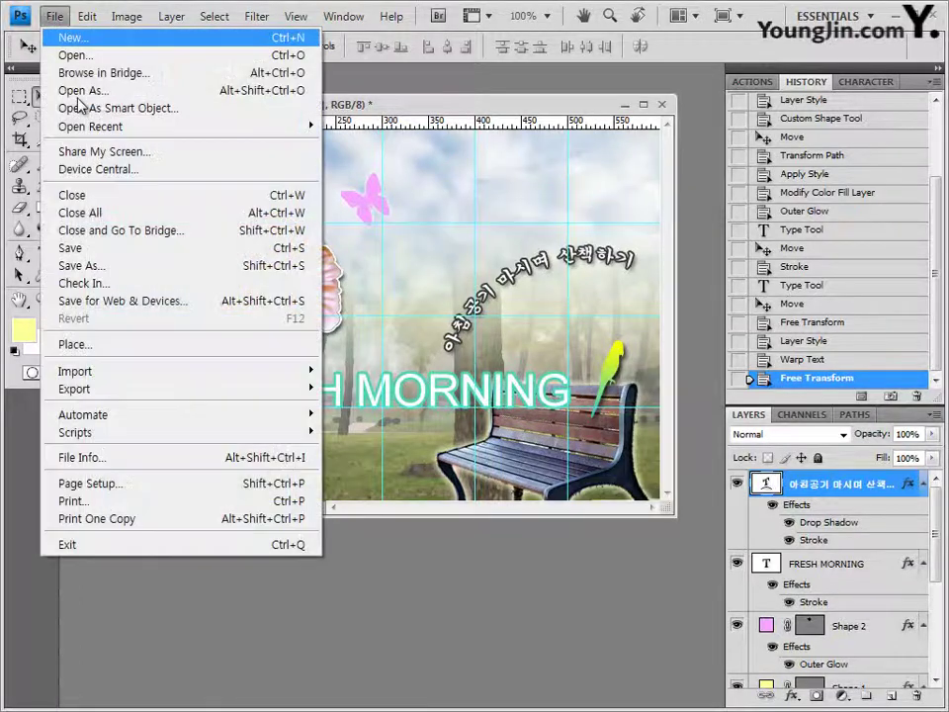
pyautogui.click(95, 248)
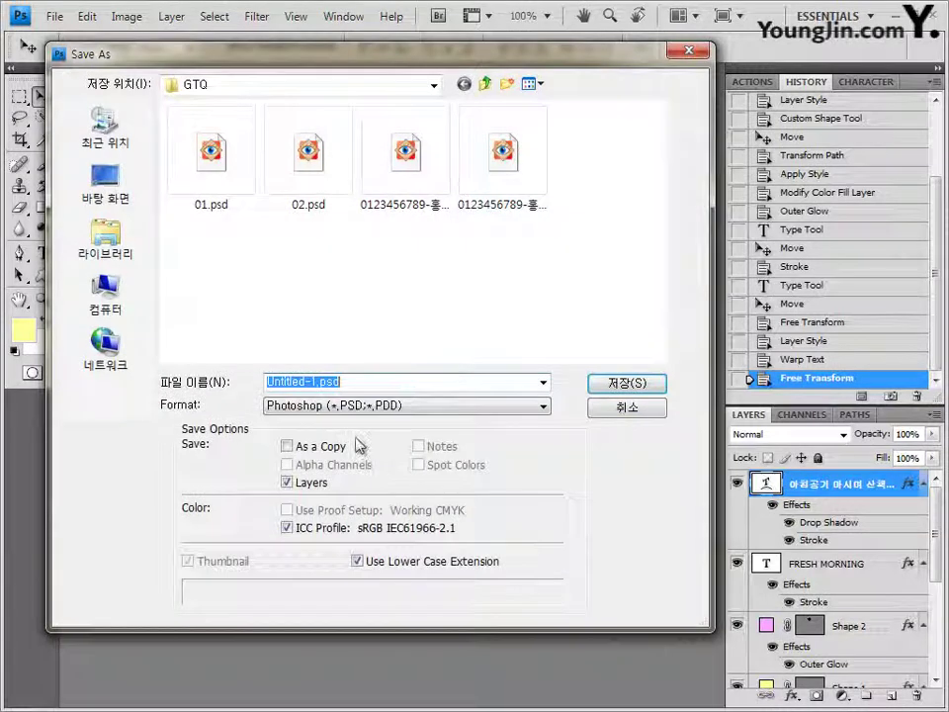
pyautogui.write('03')
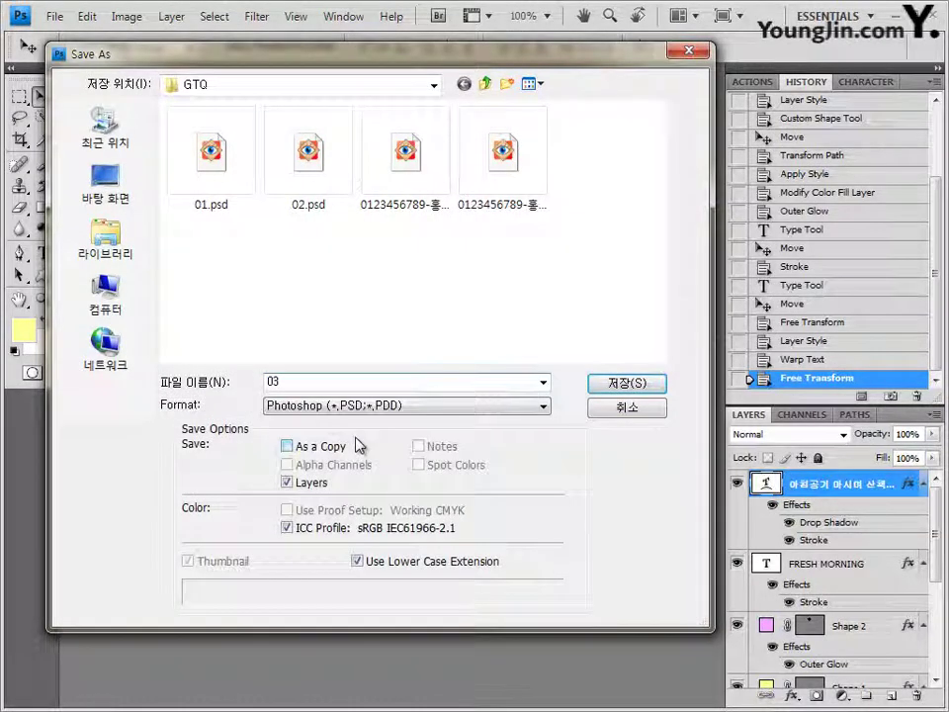
pyautogui.press('Return')
pyautogui.press('Return')
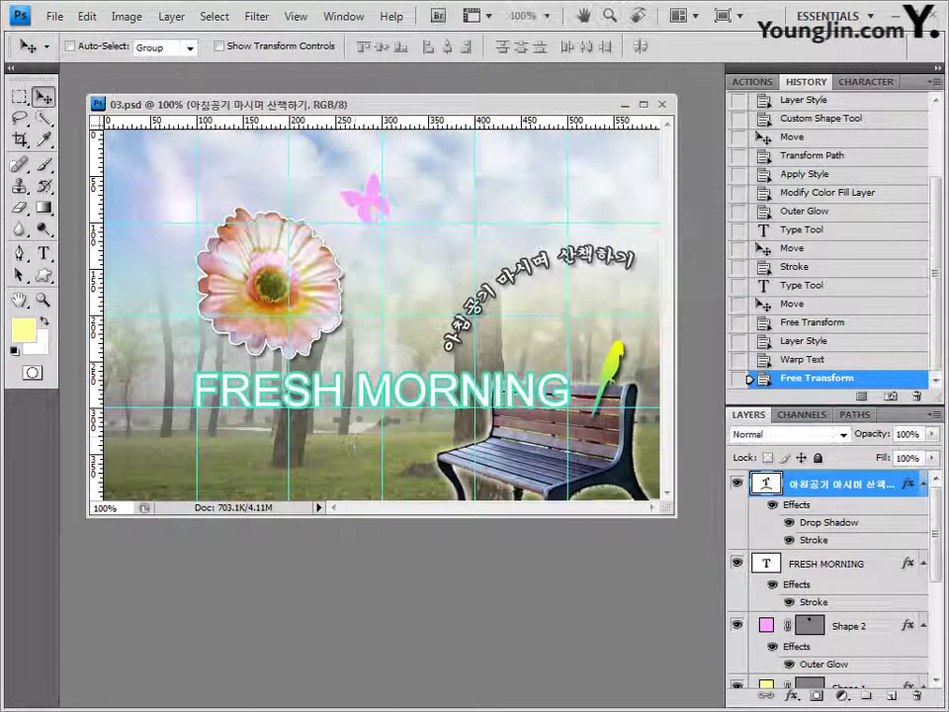
# Step: Save a JPEG copy in the GTQ folder, named with the candidate's number and name and ending in -03
pyautogui.click(54, 16)
pyautogui.click(81, 273)
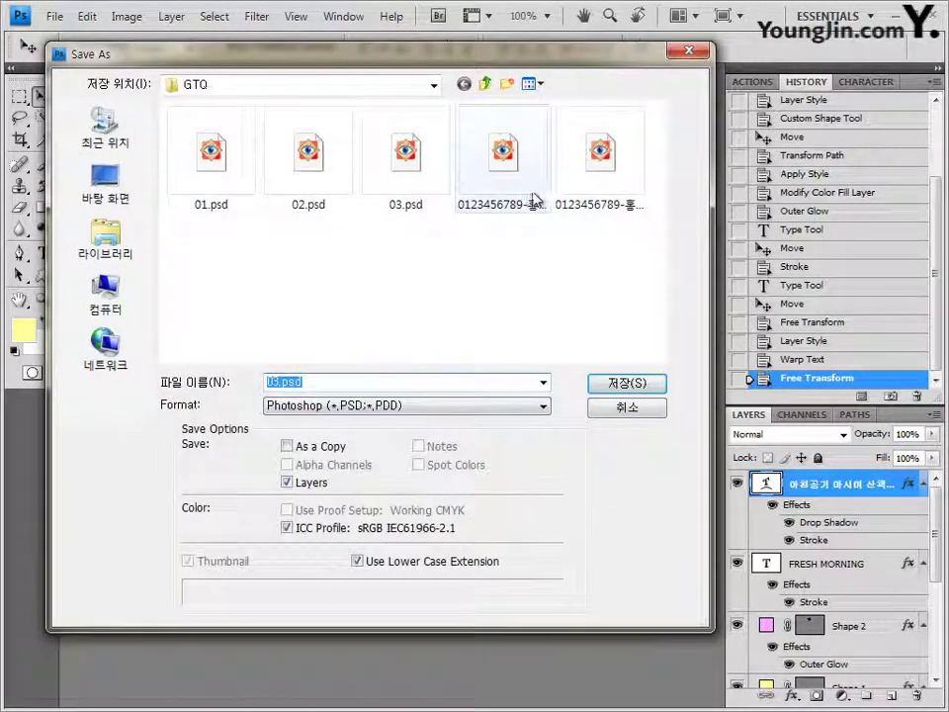
pyautogui.click(509, 178)
pyautogui.click(377, 380)
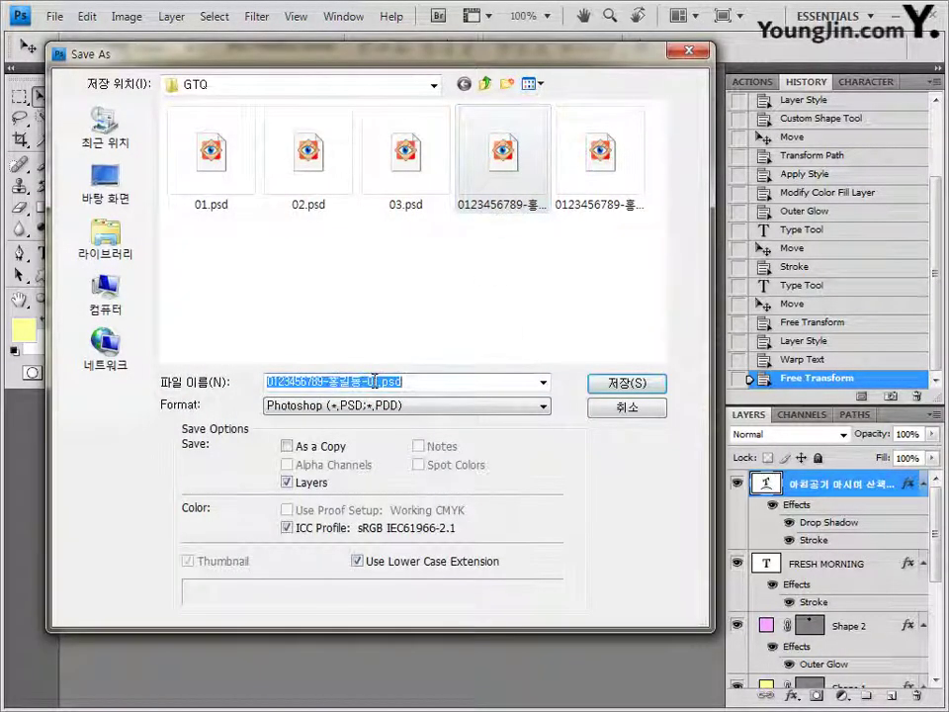
pyautogui.click(377, 381)
pyautogui.press('BackSpace')
pyautogui.write('3')
pyautogui.click(384, 416)
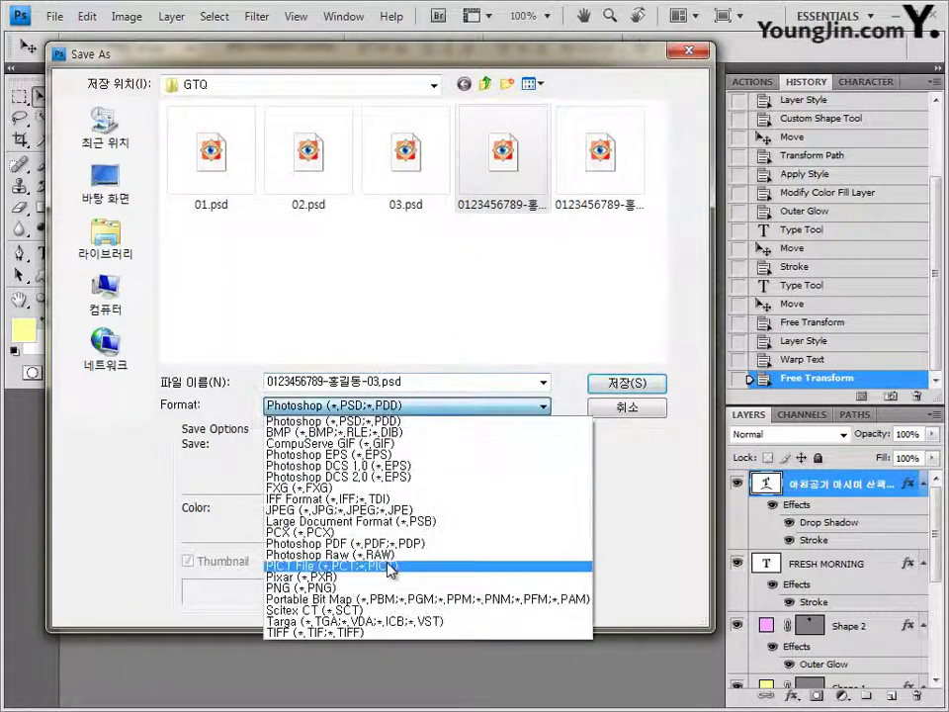
pyautogui.click(396, 505)
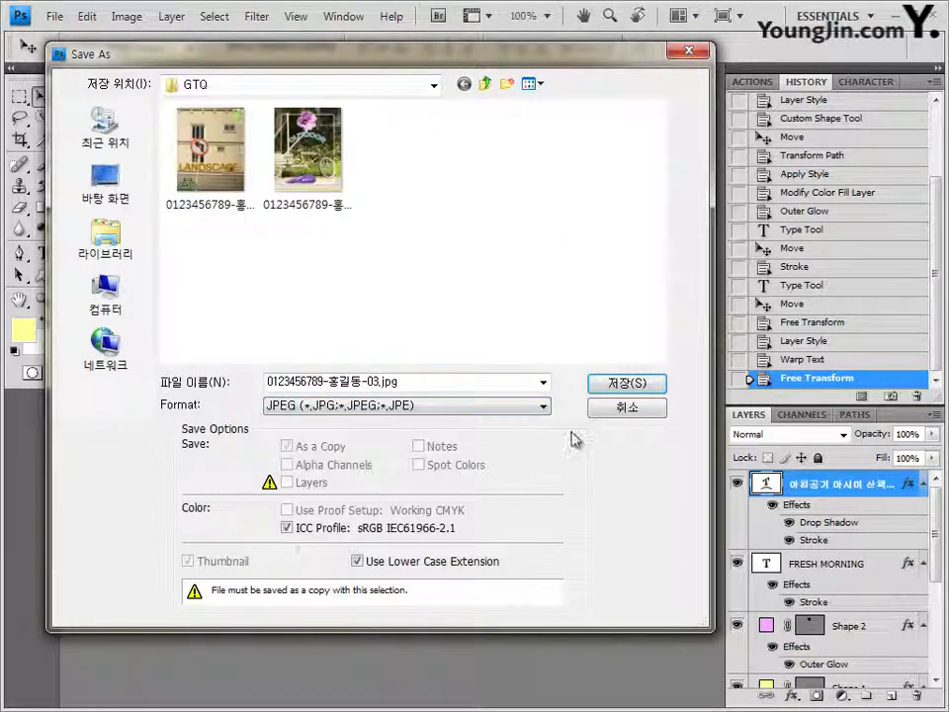
pyautogui.click(631, 383)
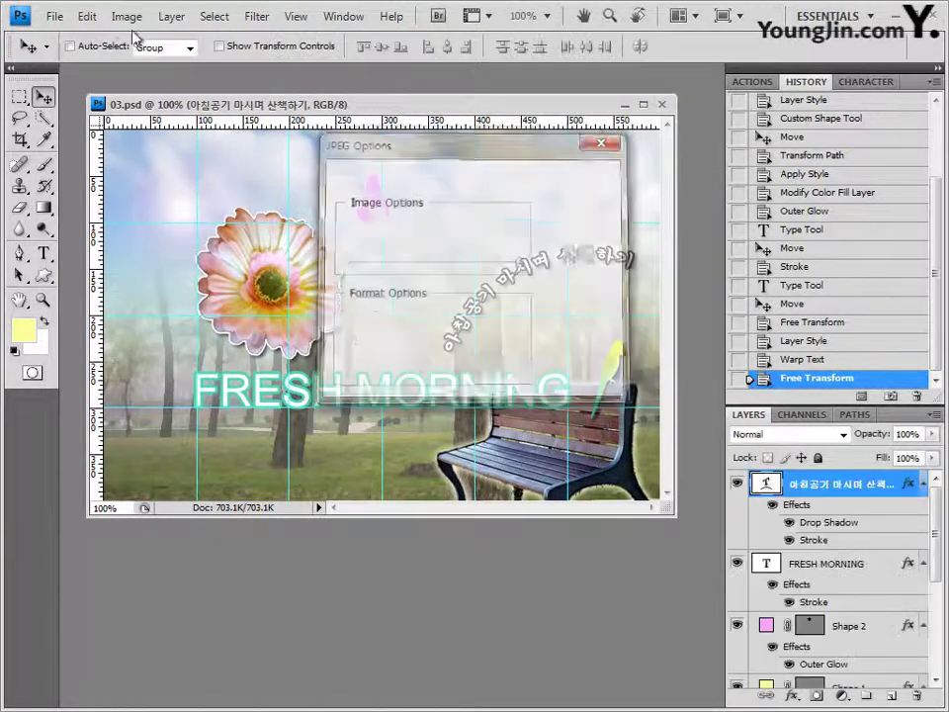
# Step: Resize the whole image to 60 x 40 pixels with proportions constrained
pyautogui.click(127, 17)
pyautogui.click(156, 150)
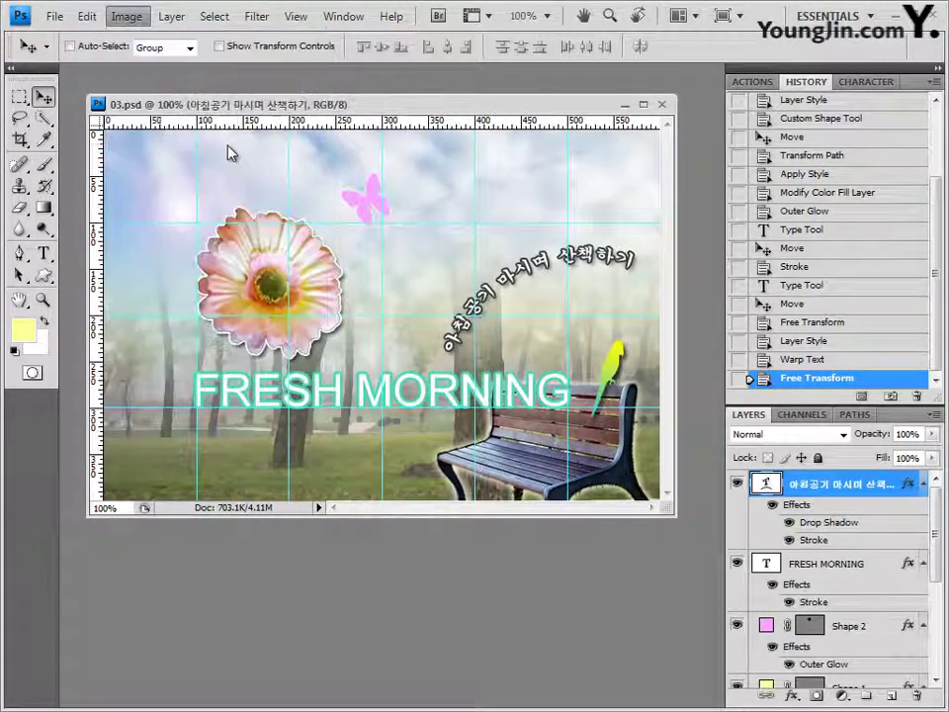
pyautogui.write('60')
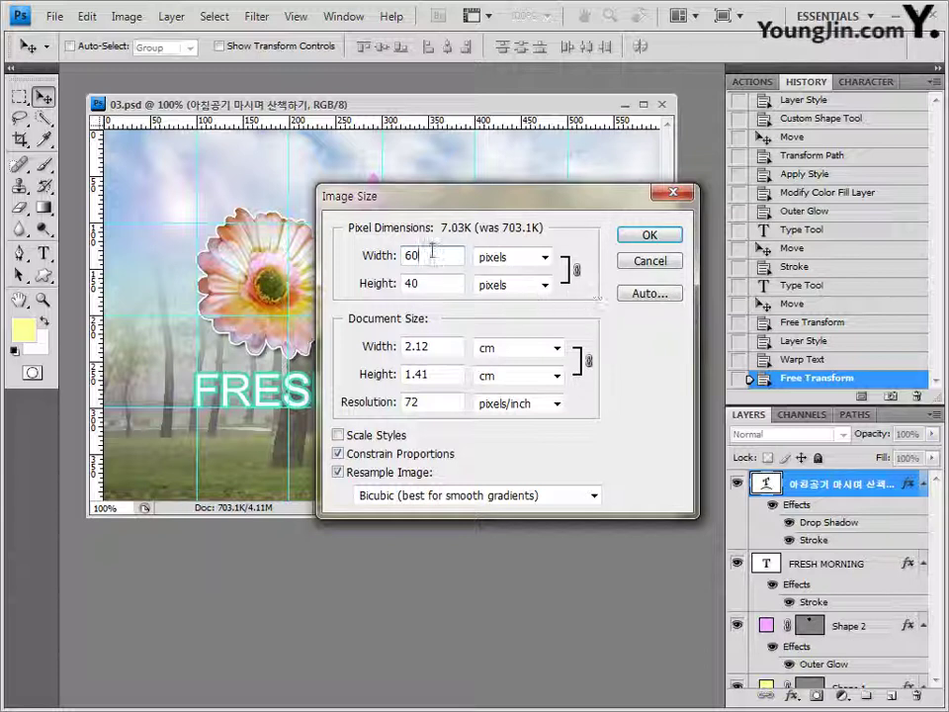
pyautogui.click(661, 239)
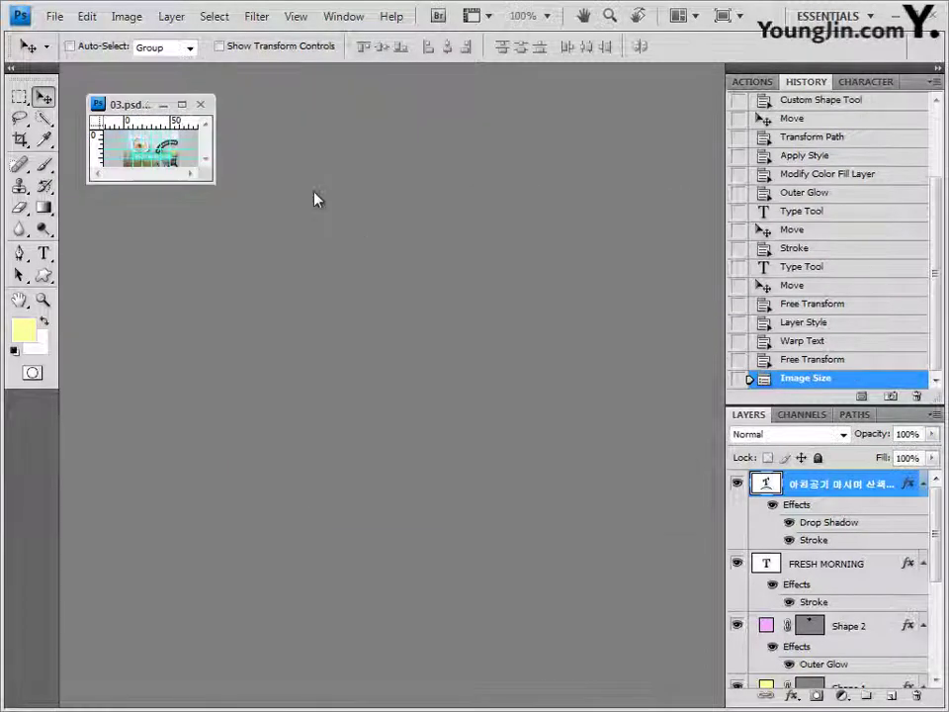
# Step: Save the reduced image as a layered PSD named with the candidate's number and name and ending in -03
pyautogui.click(54, 16)
pyautogui.click(100, 265)
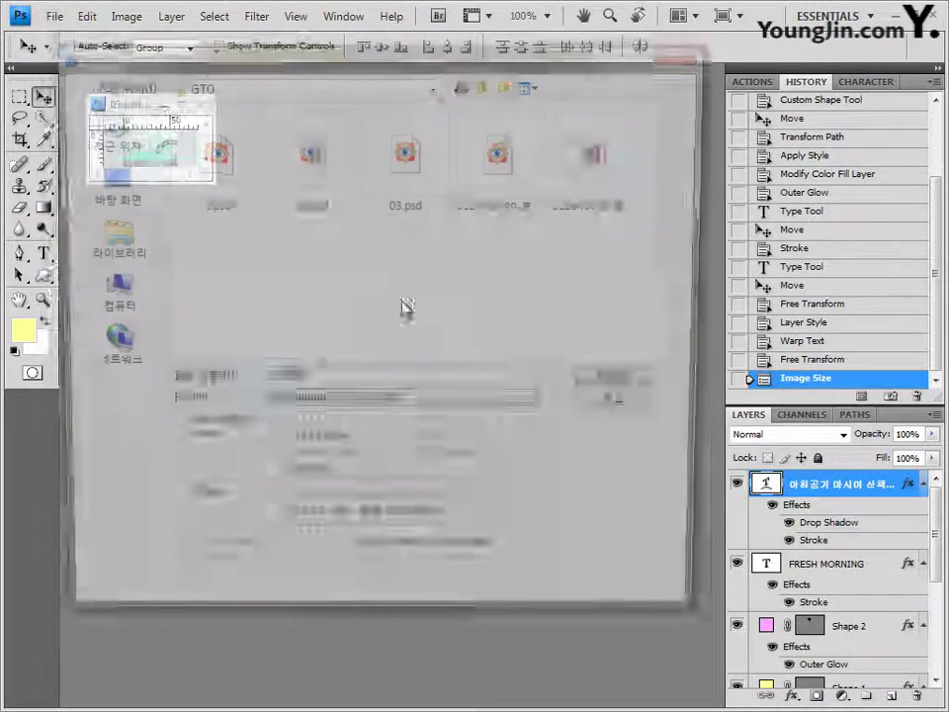
pyautogui.click(599, 195)
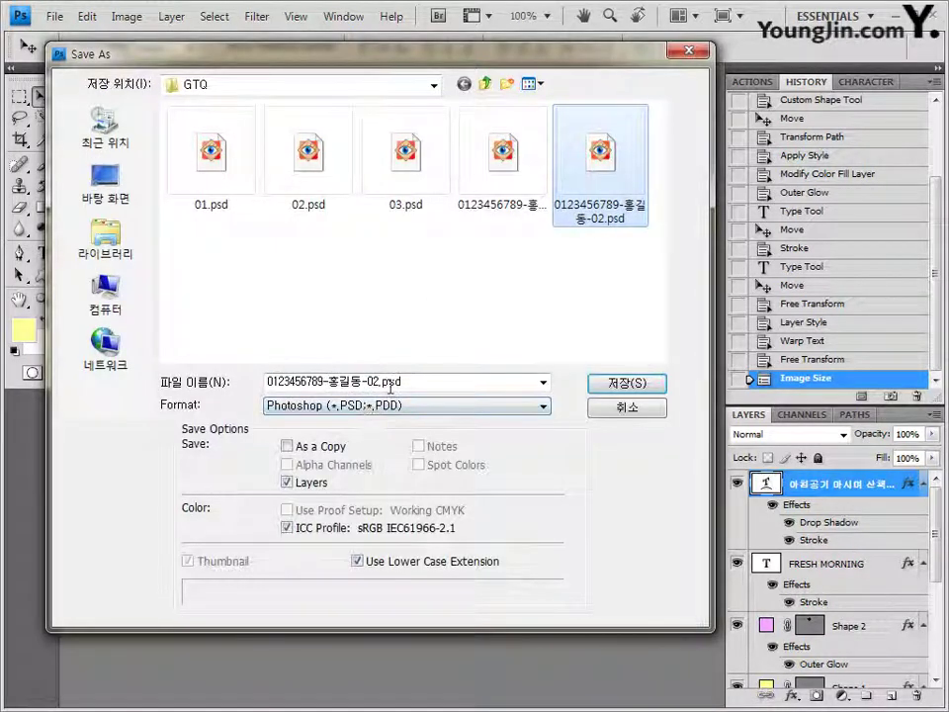
pyautogui.doubleClick(379, 380)
pyautogui.moveTo(373, 381); pyautogui.dragTo(379, 380)
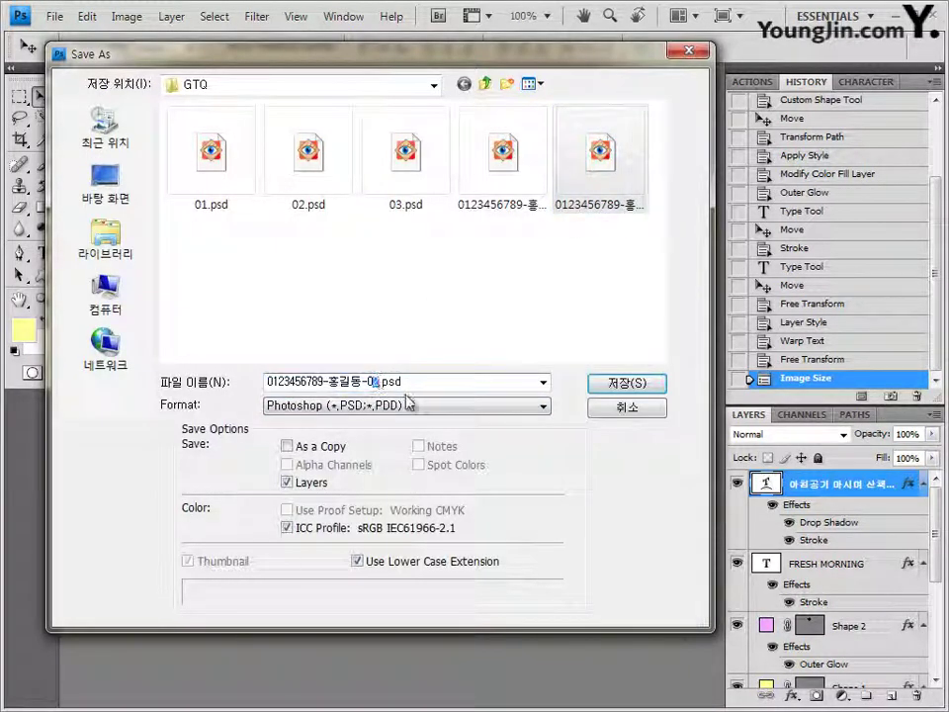
pyautogui.write('3')
pyautogui.click(655, 385)
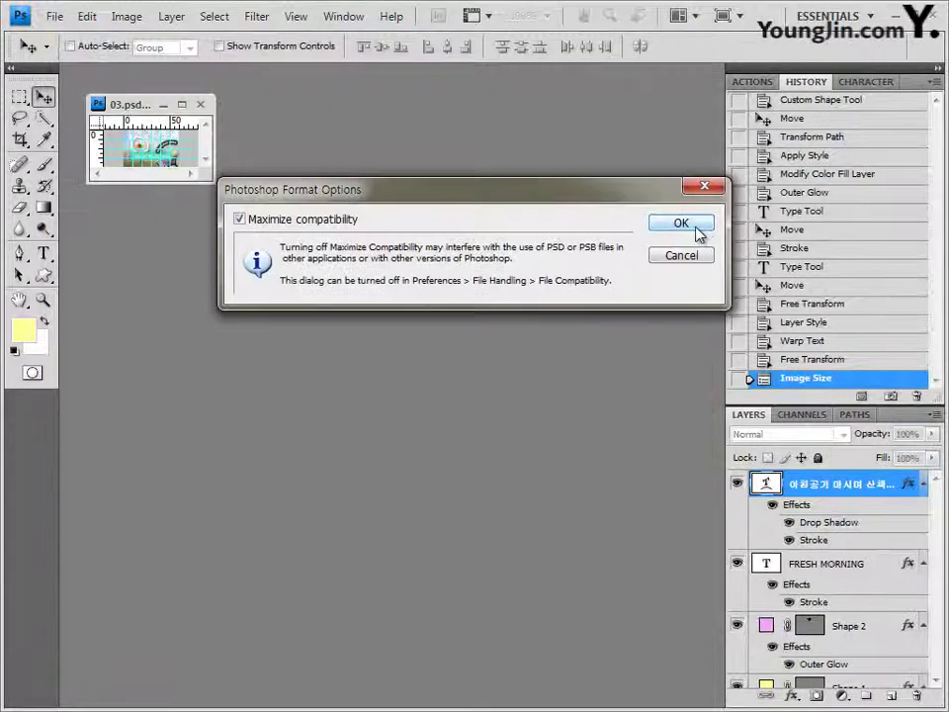
# Step: Save the document as a PSD with maximum compatibility, close it, and check the files in the GTQ folder
pyautogui.click(696, 230)
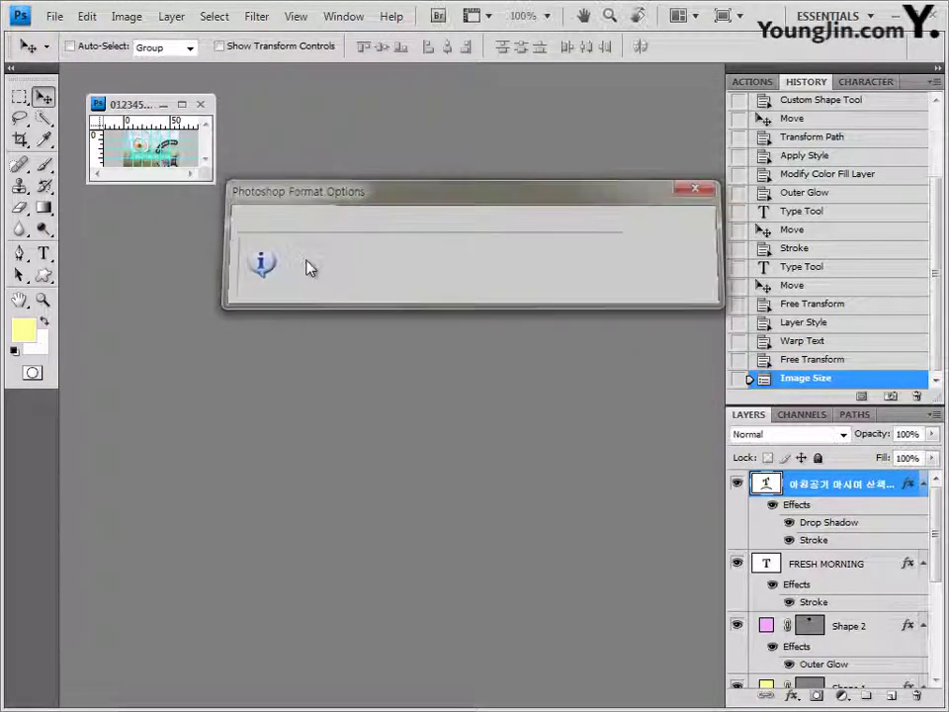
pyautogui.click(207, 112)
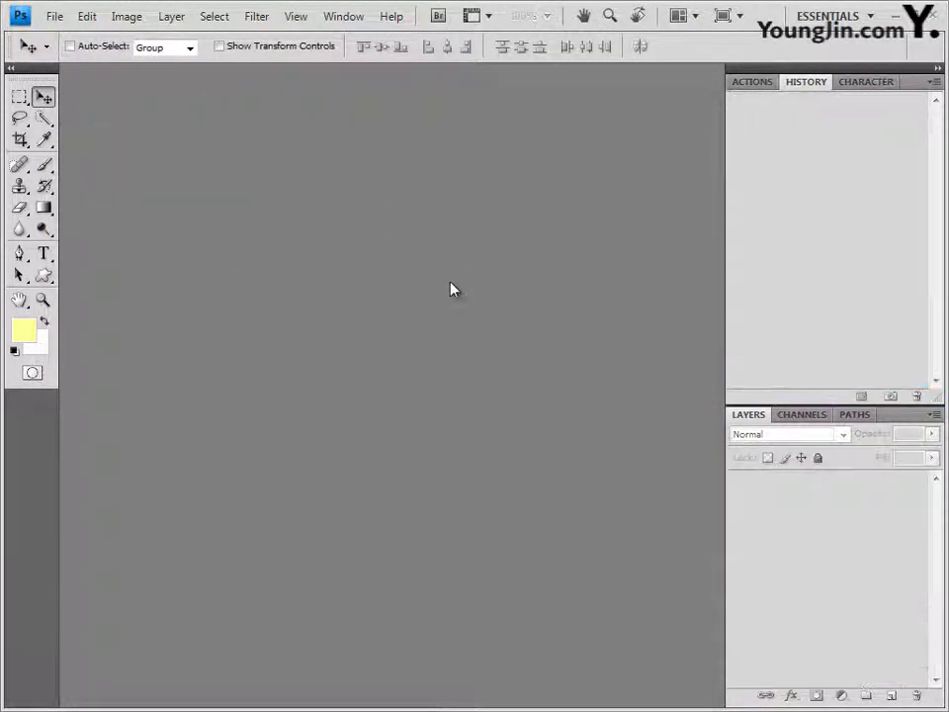
pyautogui.doubleClick(451, 288)
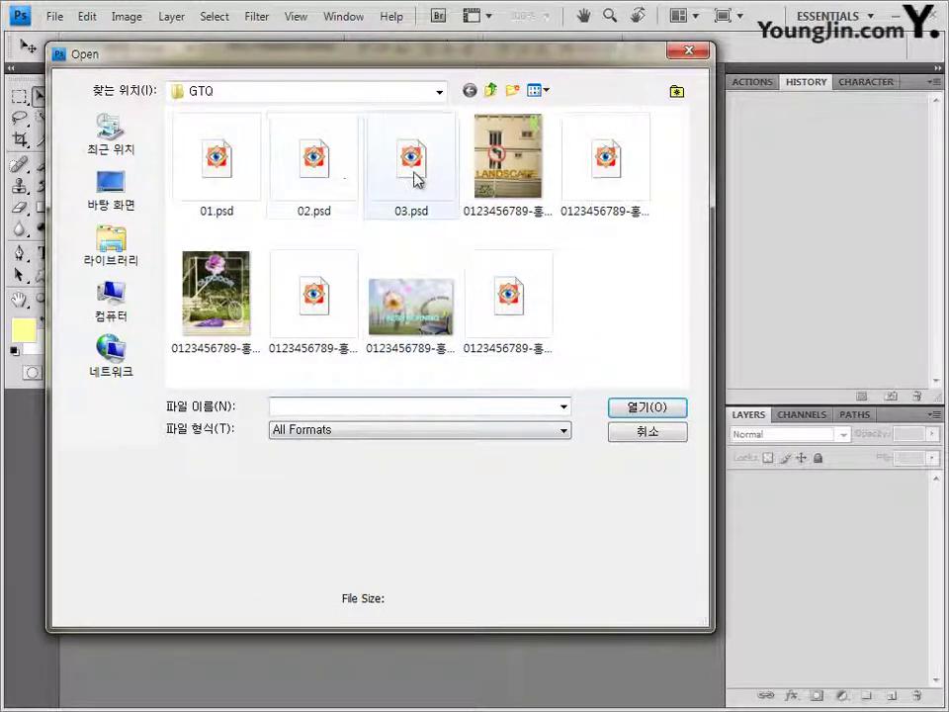
pyautogui.click(656, 435)
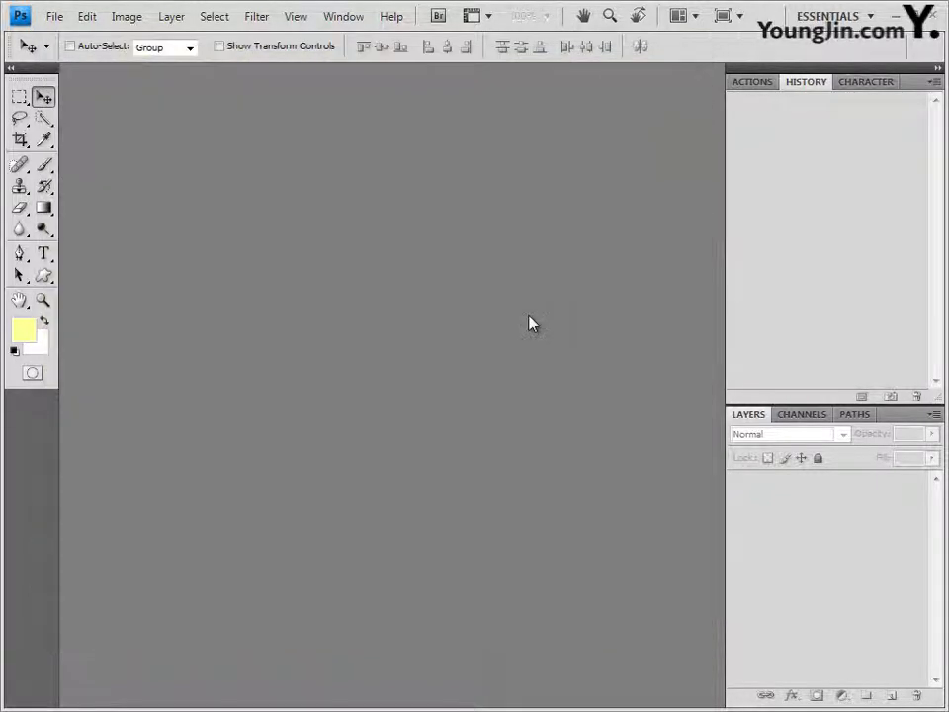
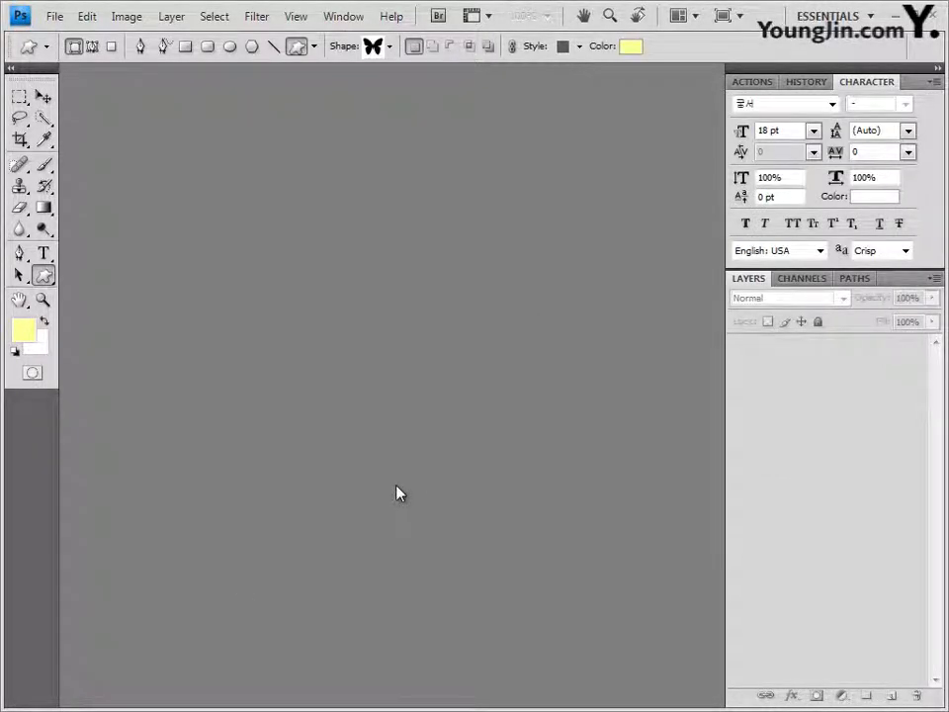
# Step: Create a 600 × 400 pixel RGB document at 72 pixels/inch with a white background, and add guides every 100 pixels
pyautogui.hotkey('ctrl', 'n')
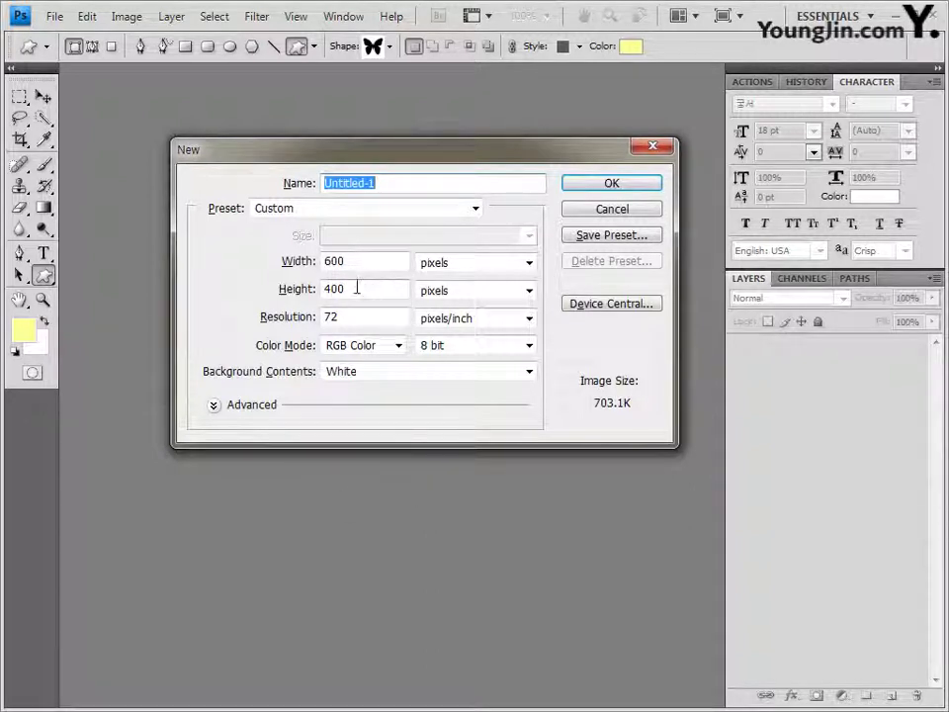
pyautogui.click(625, 187)
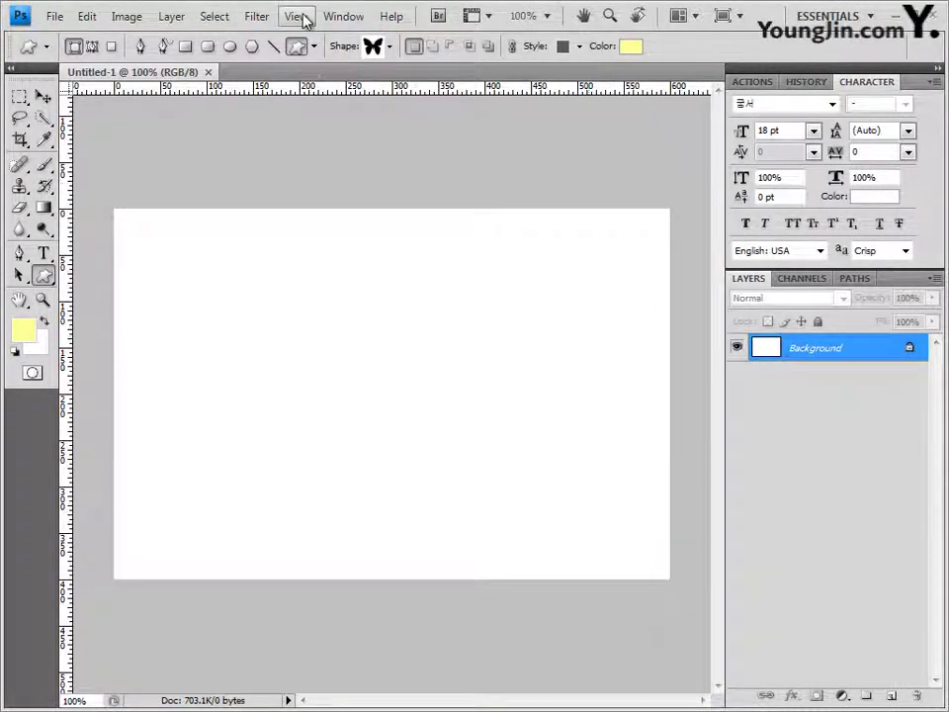
pyautogui.click(299, 17)
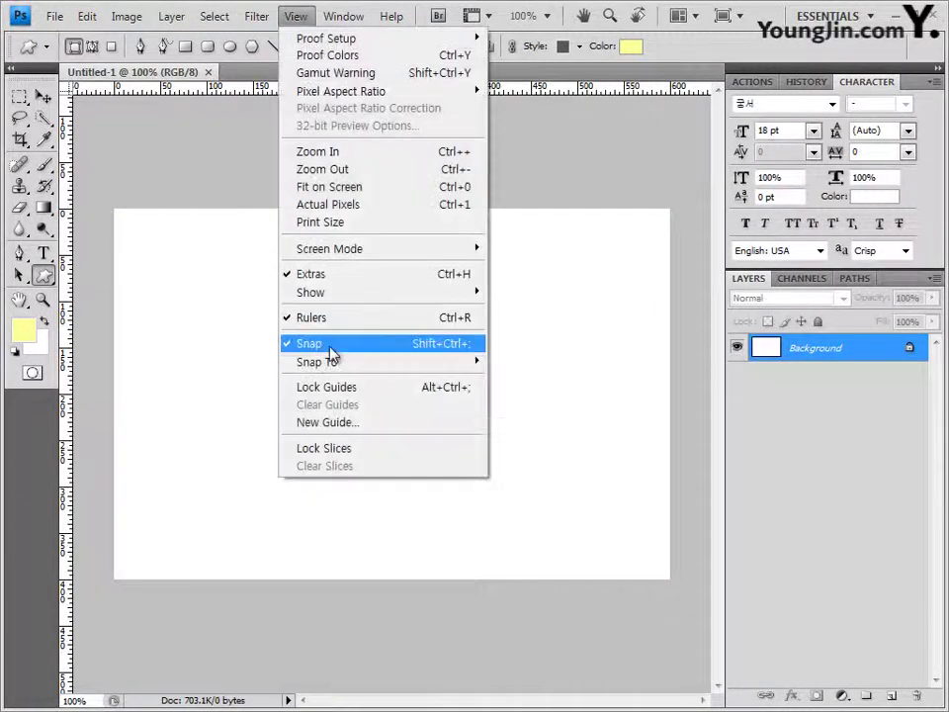
pyautogui.click(709, 59)
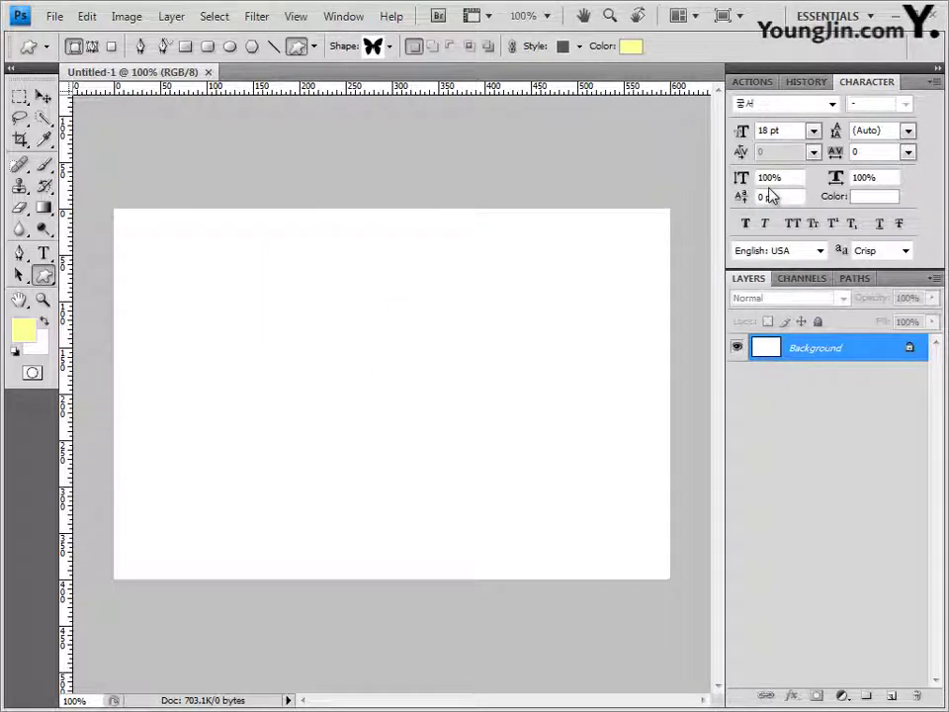
pyautogui.press('F2')
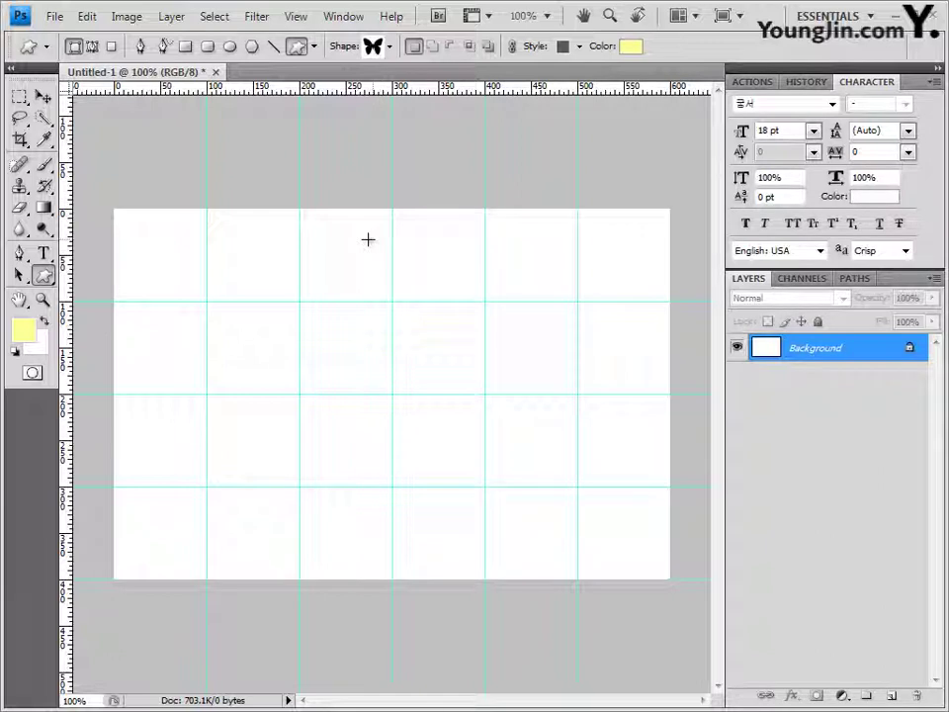
# Step: Save the new document as 04.psd in Photoshop format in the GTQ folder
pyautogui.click(55, 17)
pyautogui.click(123, 264)
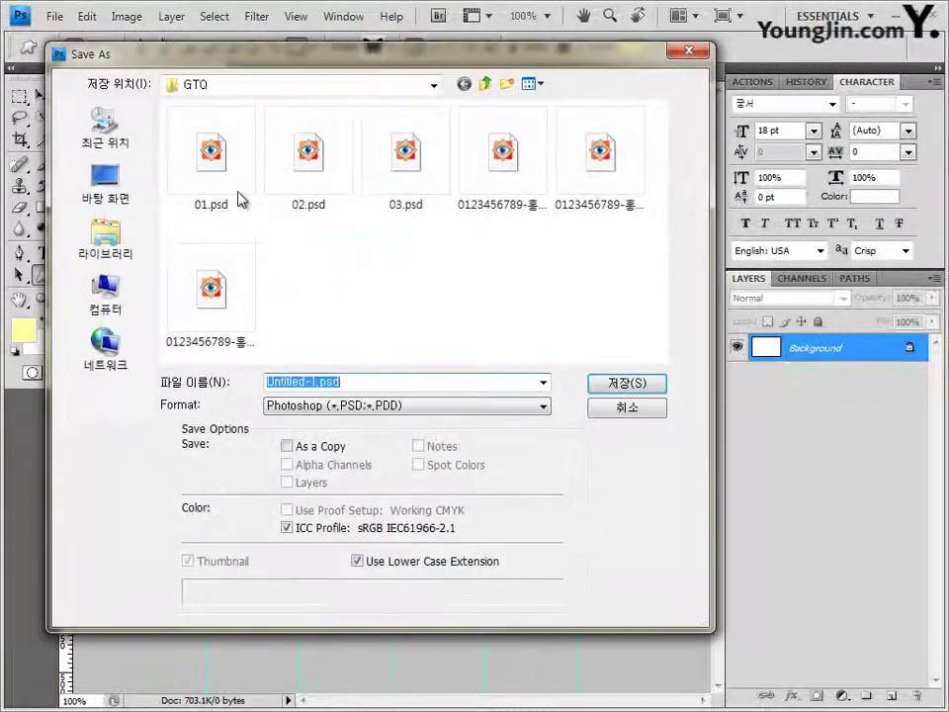
pyautogui.click(405, 188)
pyautogui.doubleClick(330, 383)
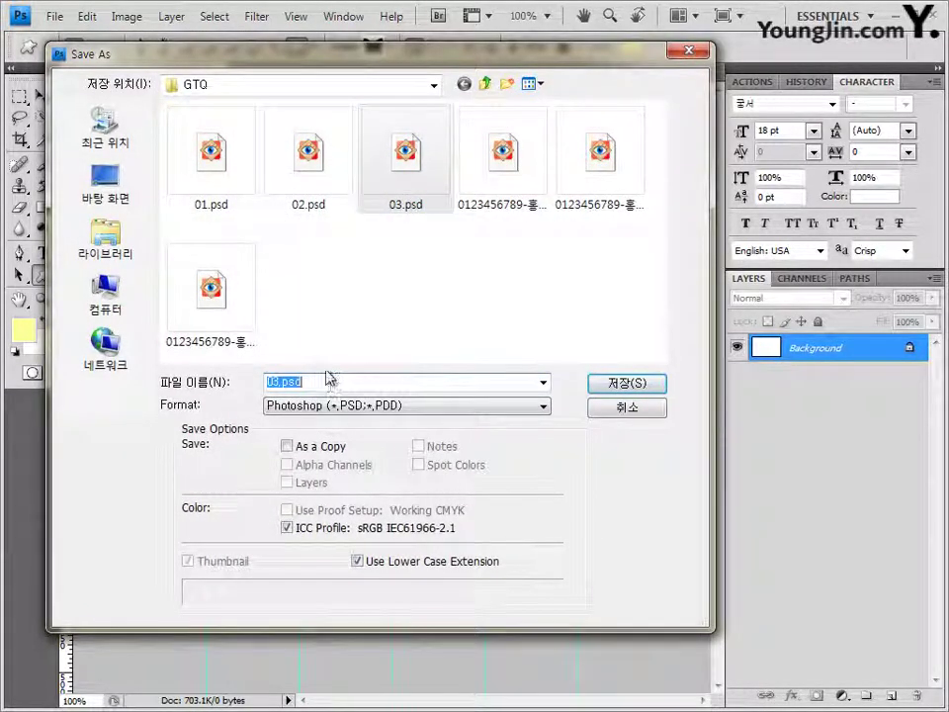
pyautogui.write('04')
pyautogui.press('Return')
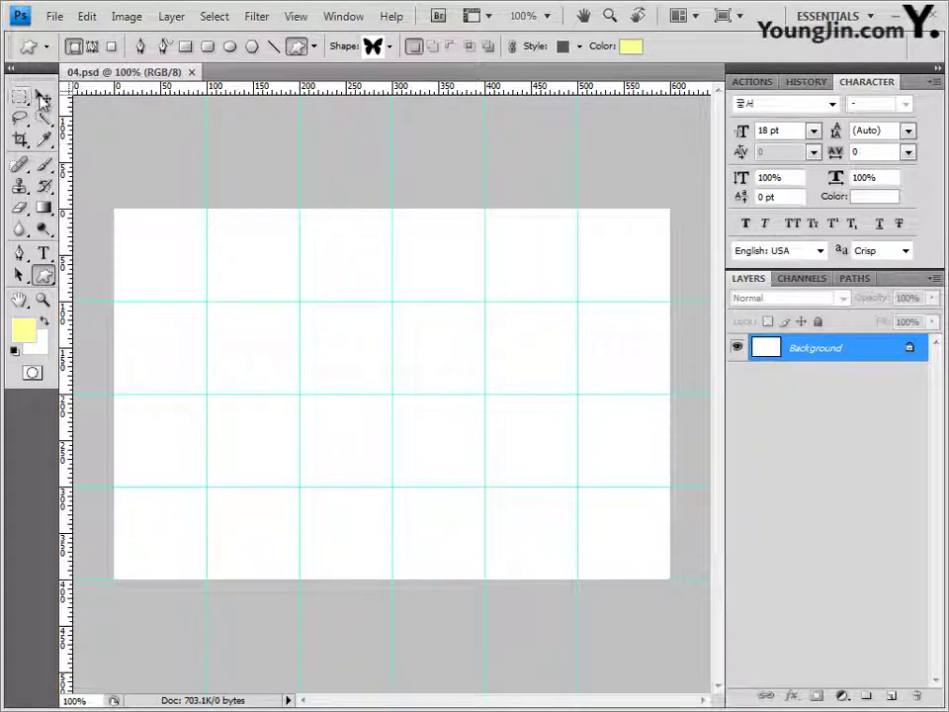
# Step: Float the 04.psd window and copy the lighthouse pier photo 2급-9.JPG into it as a new layer covering the canvas
pyautogui.click(42, 96)
pyautogui.moveTo(99, 72); pyautogui.dragTo(221, 133)
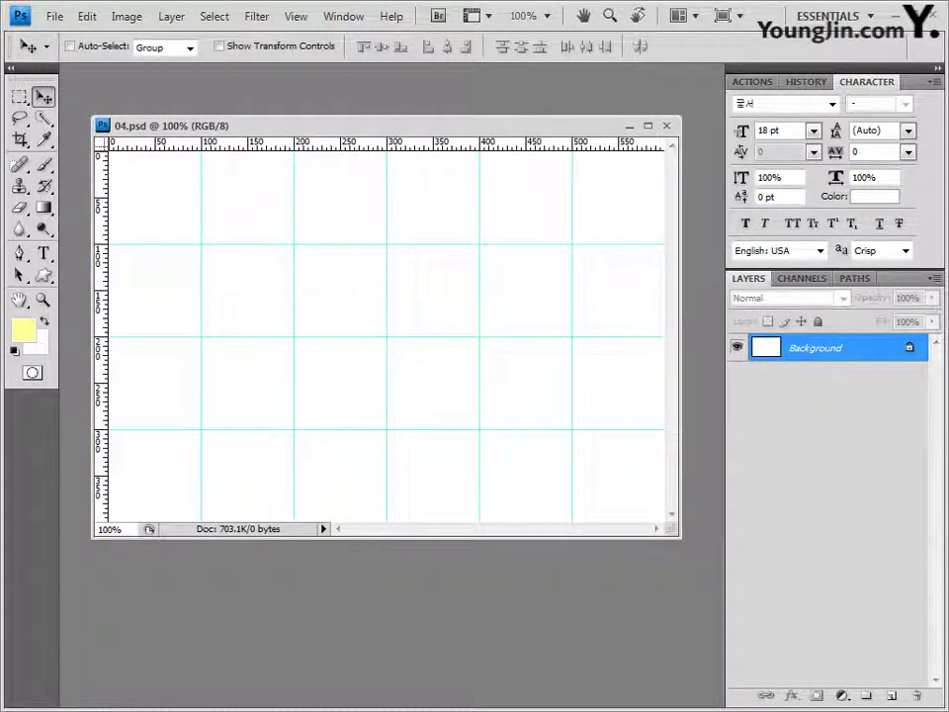
pyautogui.hotkey('alt', 'Tab')
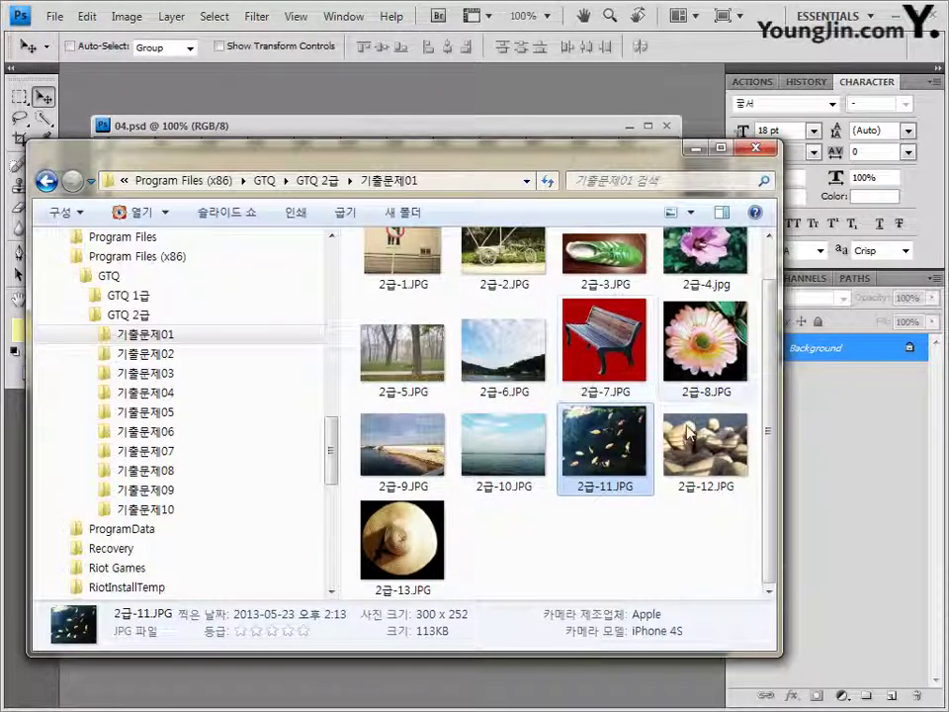
pyautogui.moveTo(402, 445); pyautogui.dragTo(599, 94)
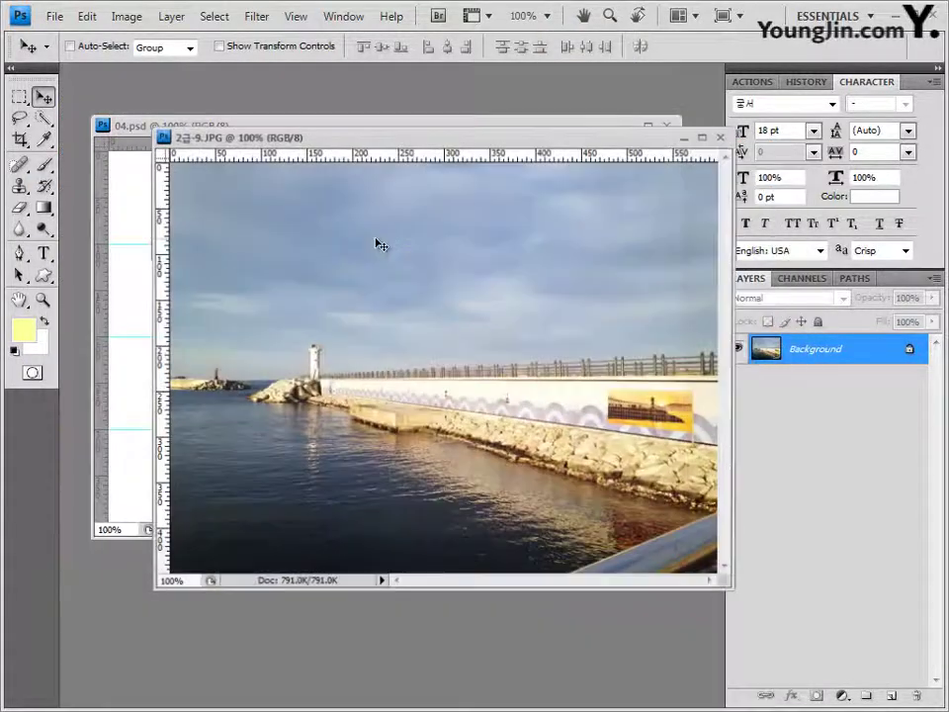
pyautogui.moveTo(508, 140); pyautogui.dragTo(490, 148)
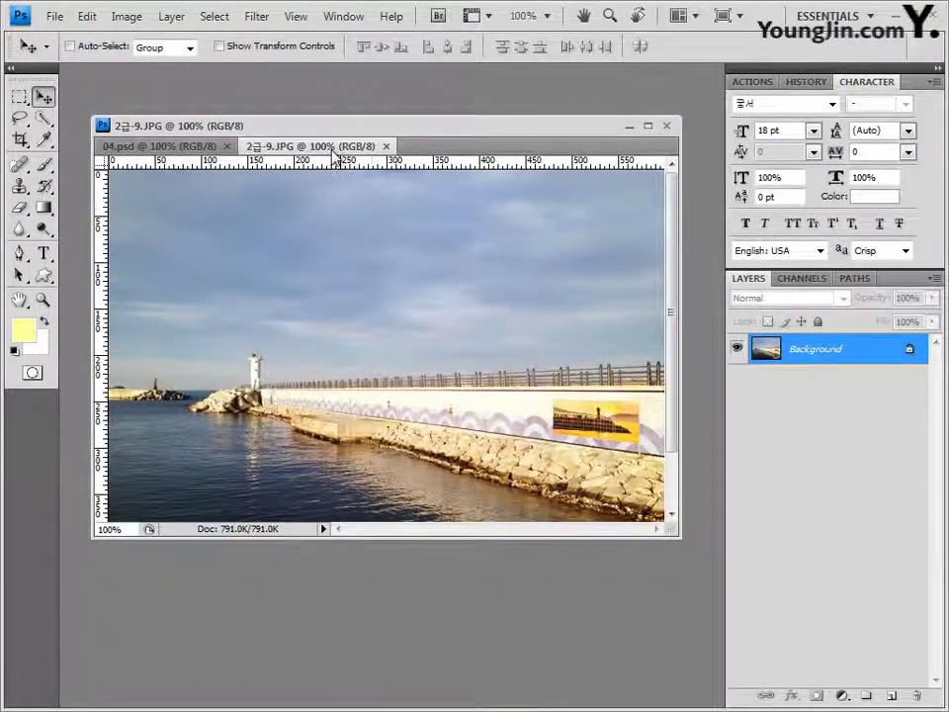
pyautogui.moveTo(475, 270); pyautogui.dragTo(349, 109)
pyautogui.moveTo(419, 318); pyautogui.dragTo(510, 337)
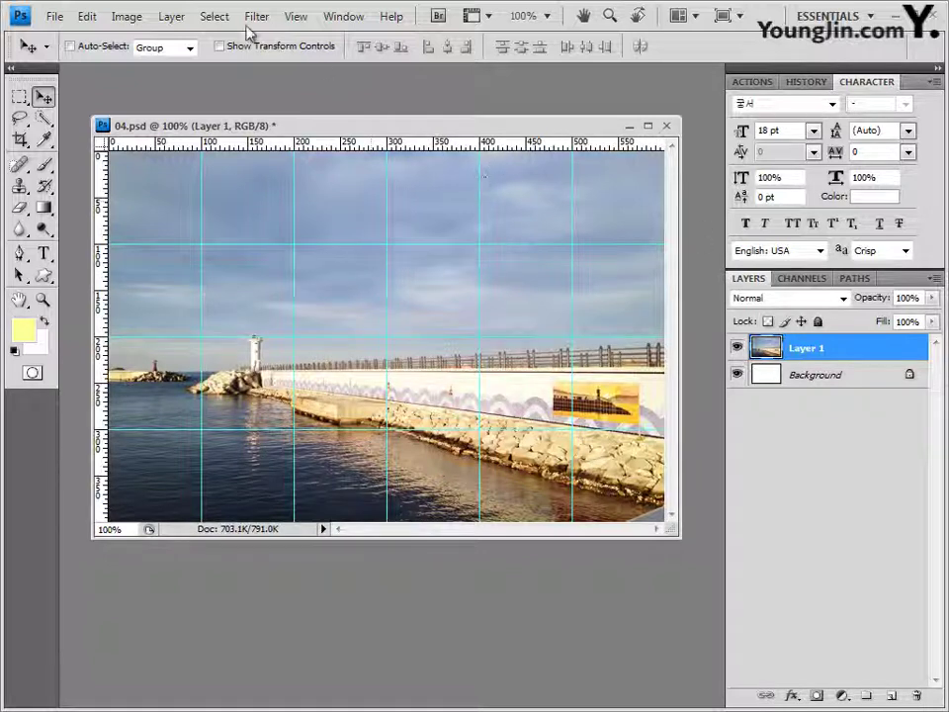
# Step: Apply the Facet filter from the Pixelate group to the pier photo on Layer 1
pyautogui.click(256, 17)
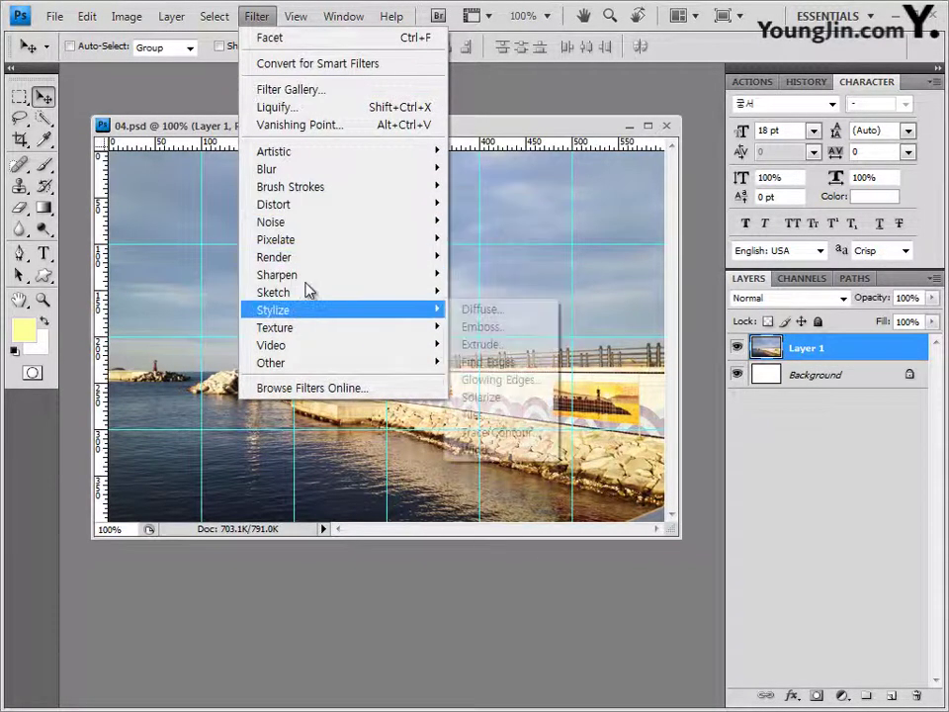
pyautogui.moveTo(322, 247)
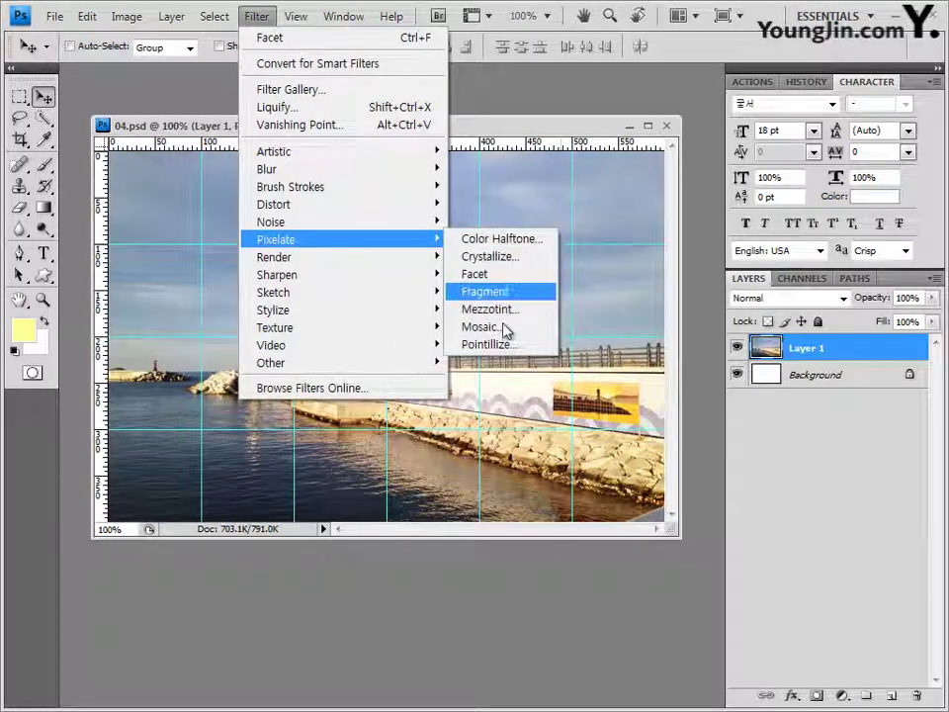
pyautogui.click(504, 282)
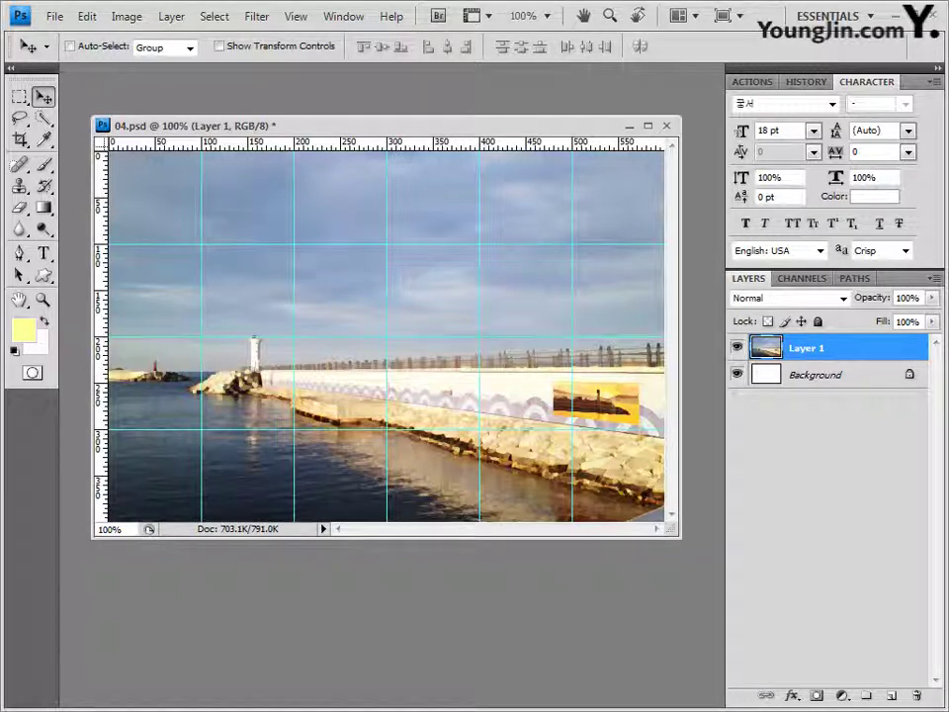
# Step: Copy the sea and sky photo 2급-10.JPG into 04.psd as a new layer covering the canvas, and close the source photo
pyautogui.hotkey('alt', 'Tab')
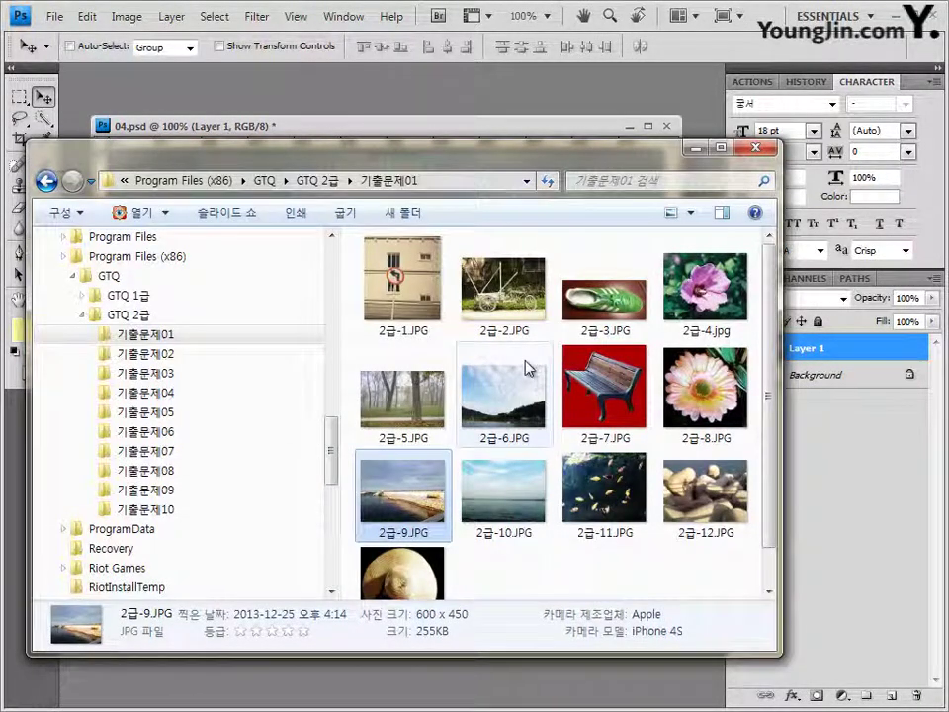
pyautogui.moveTo(506, 495); pyautogui.dragTo(545, 699)
pyautogui.moveTo(275, 101); pyautogui.dragTo(493, 183)
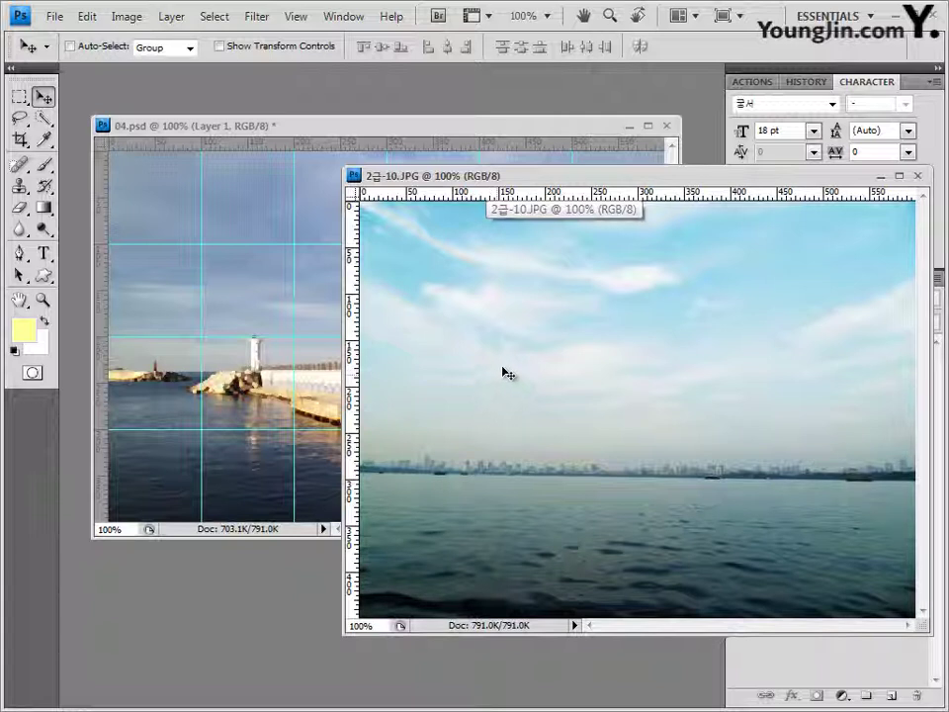
pyautogui.moveTo(508, 373); pyautogui.dragTo(922, 178)
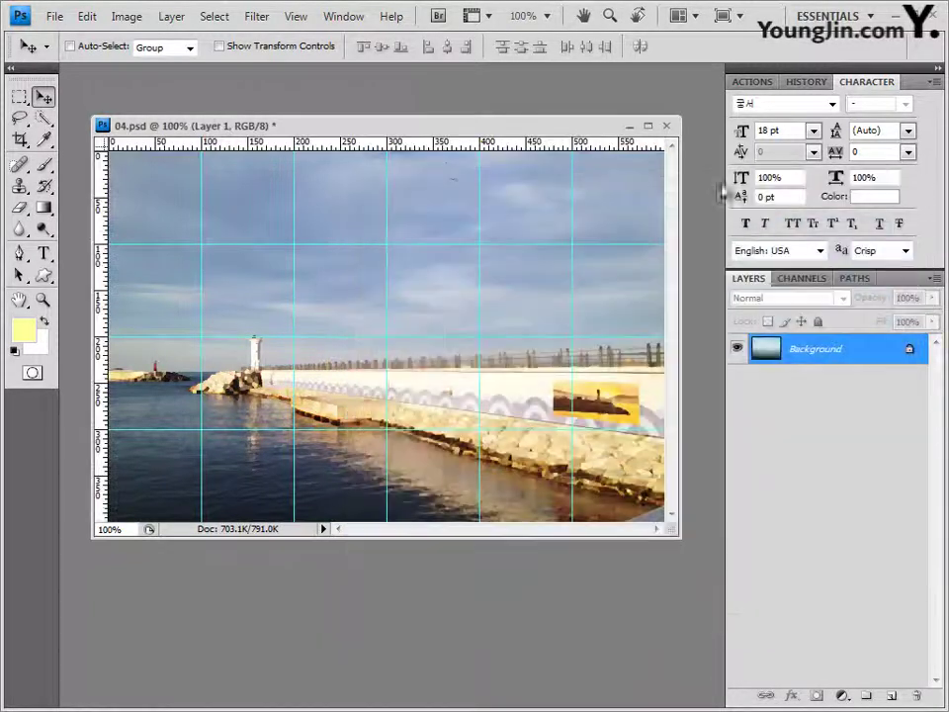
pyautogui.moveTo(721, 187); pyautogui.dragTo(599, 443)
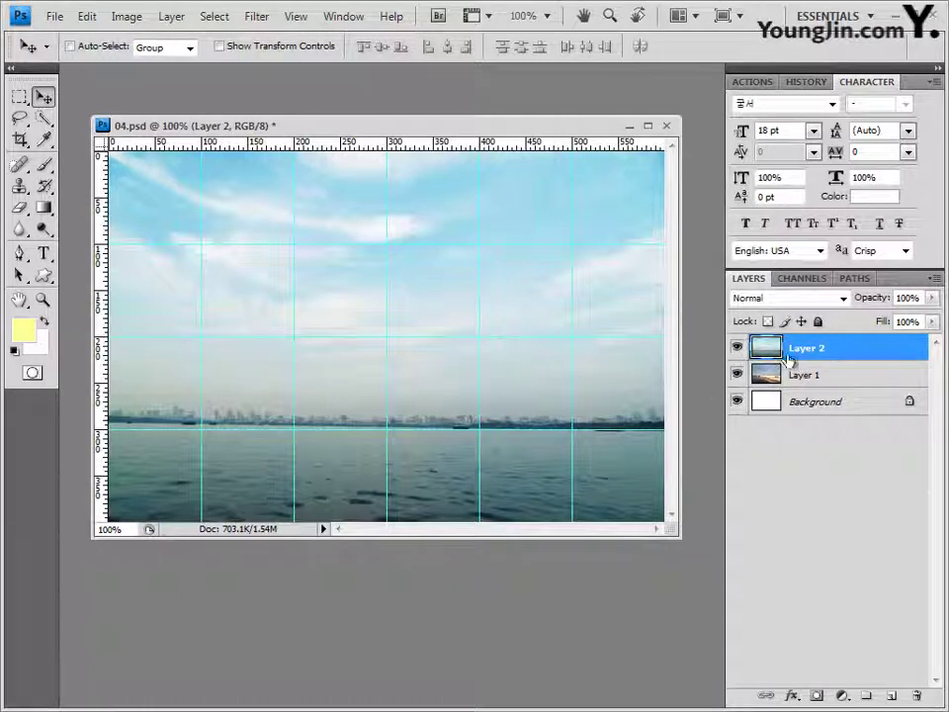
pyautogui.moveTo(790, 360); pyautogui.dragTo(510, 452)
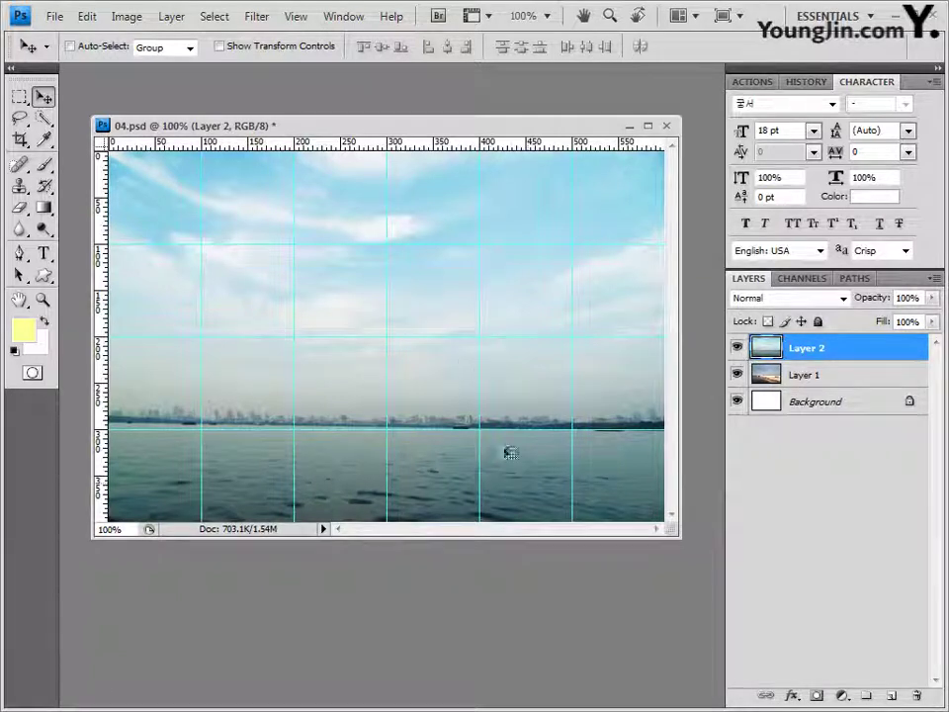
# Step: Toggle the sea and sky layer off and on for comparison, and set its opacity to 80%
pyautogui.click(736, 348)
pyautogui.click(737, 348)
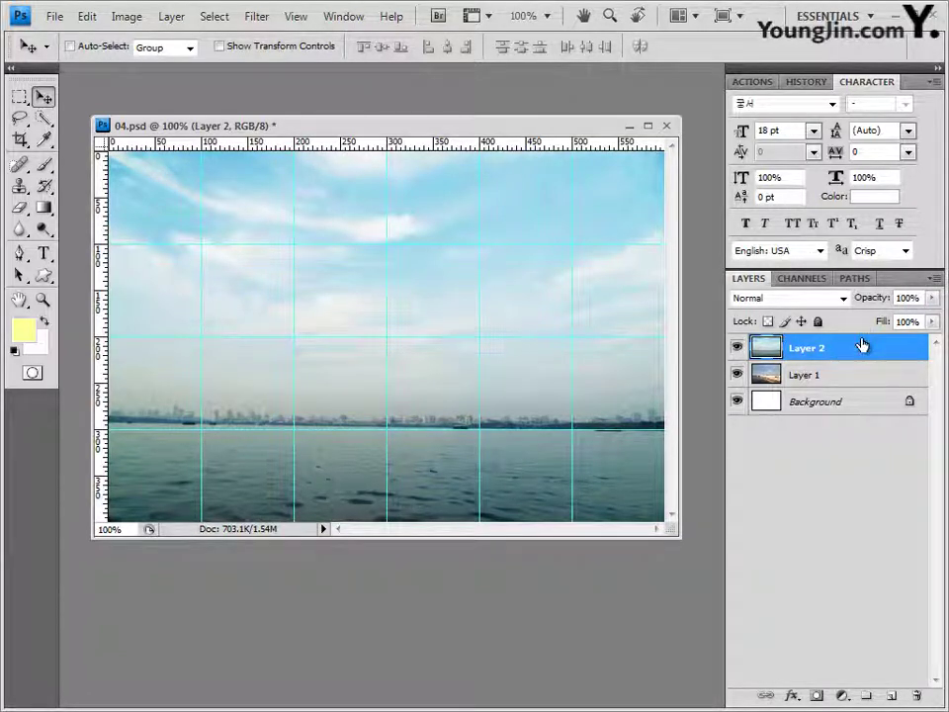
pyautogui.press('8')
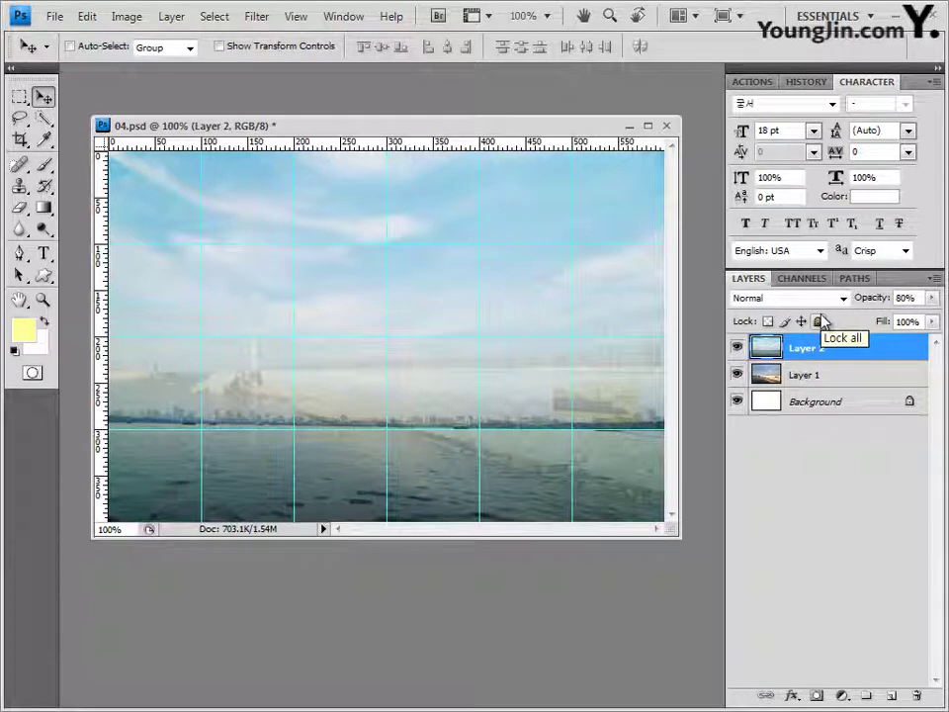
# Step: Add a layer mask to Layer 2 and fill it with a vertical reversed Black, White linear gradient that hides the layer's lower part
pyautogui.click(816, 697)
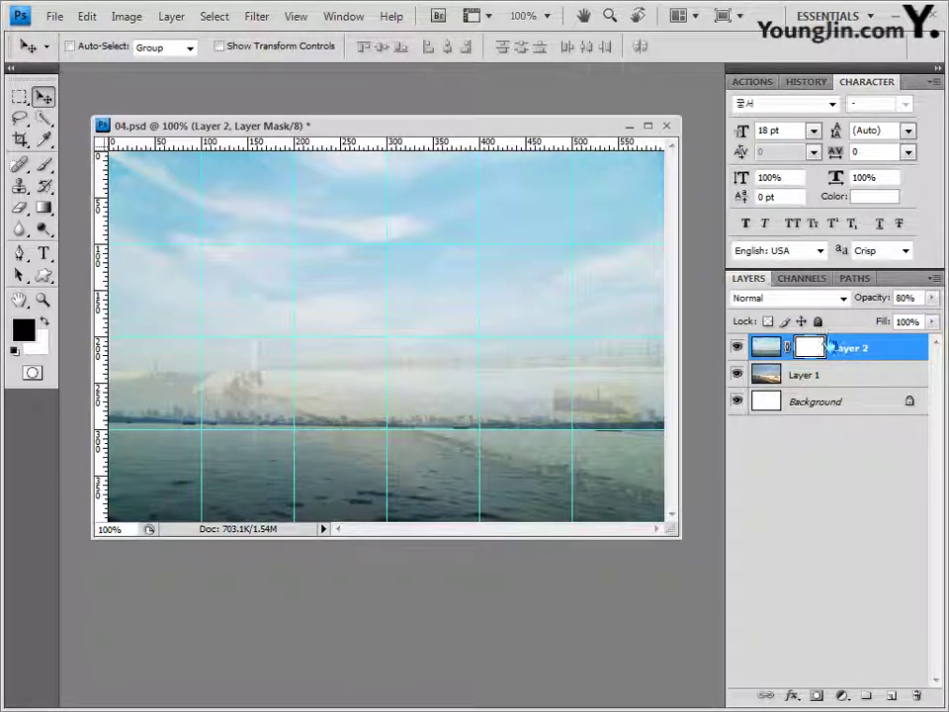
pyautogui.click(45, 209)
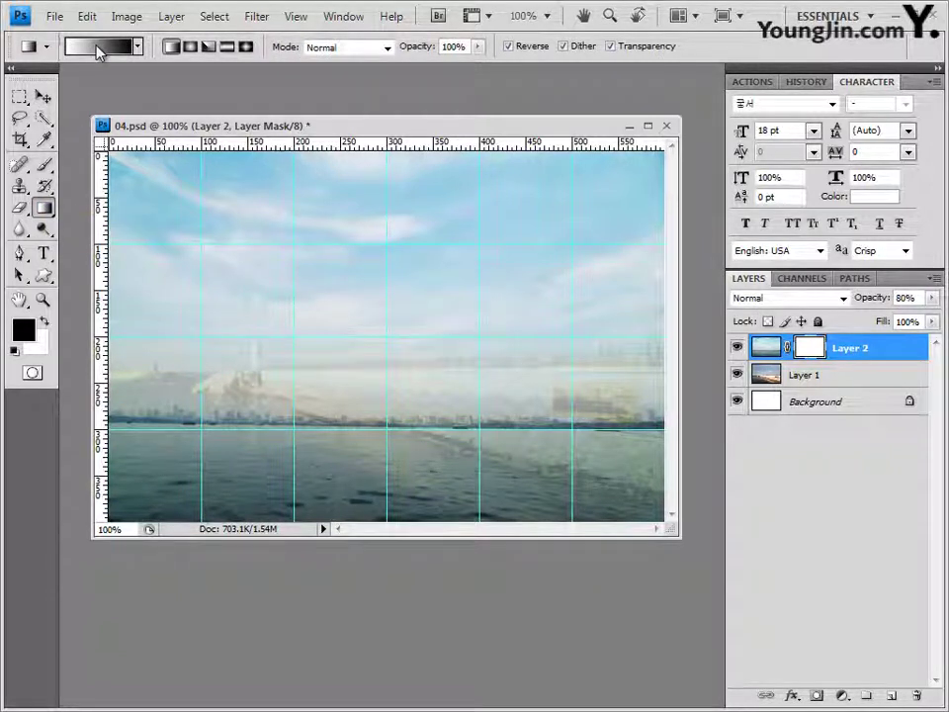
pyautogui.click(97, 50)
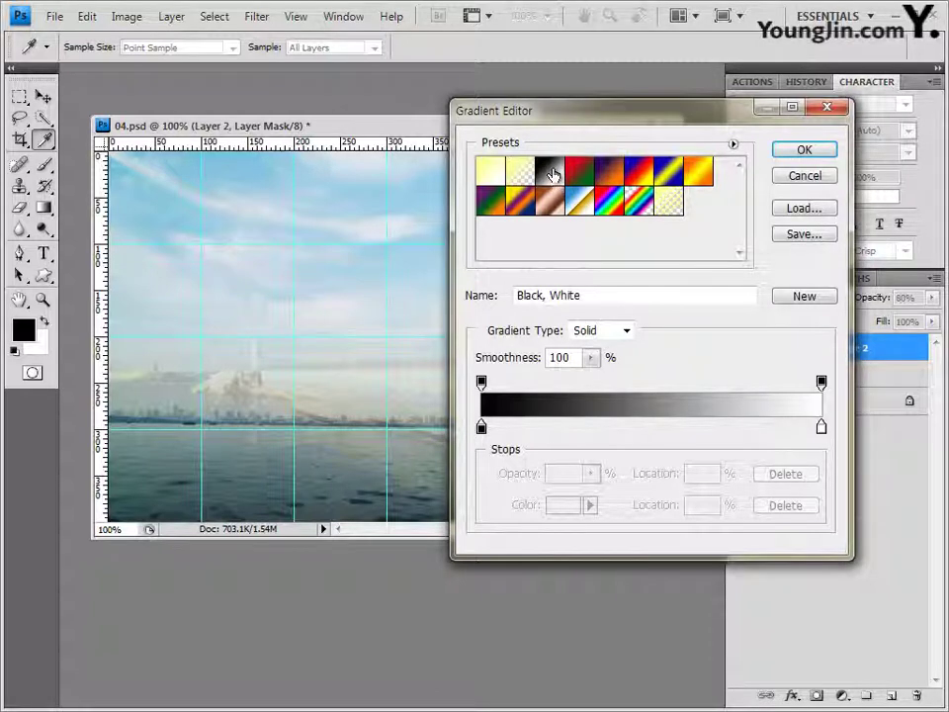
pyautogui.click(815, 153)
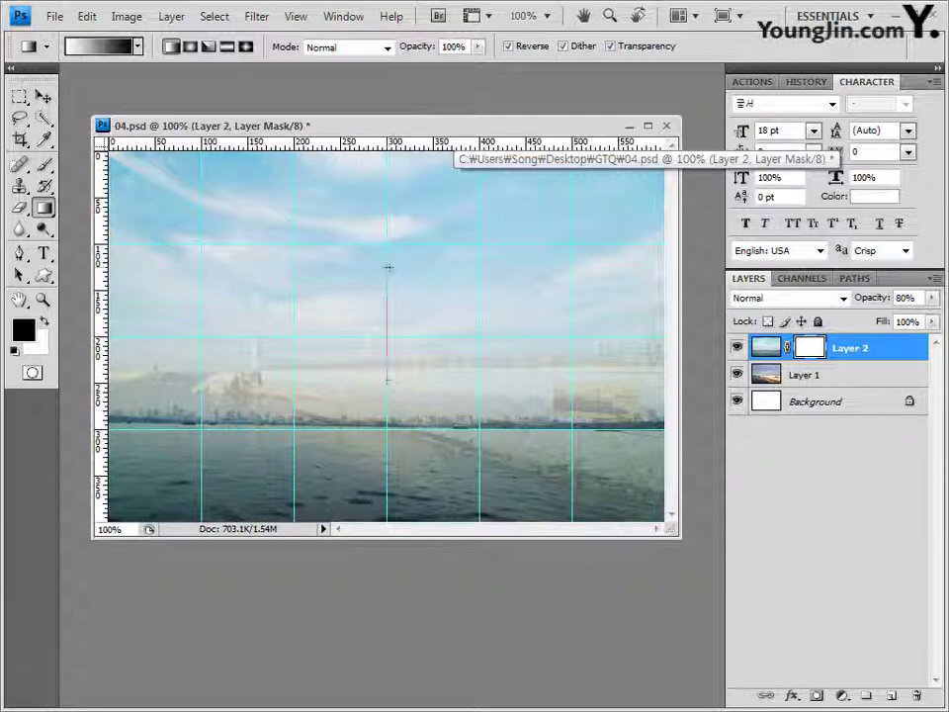
pyautogui.moveTo(386, 380); pyautogui.dragTo(387, 427)
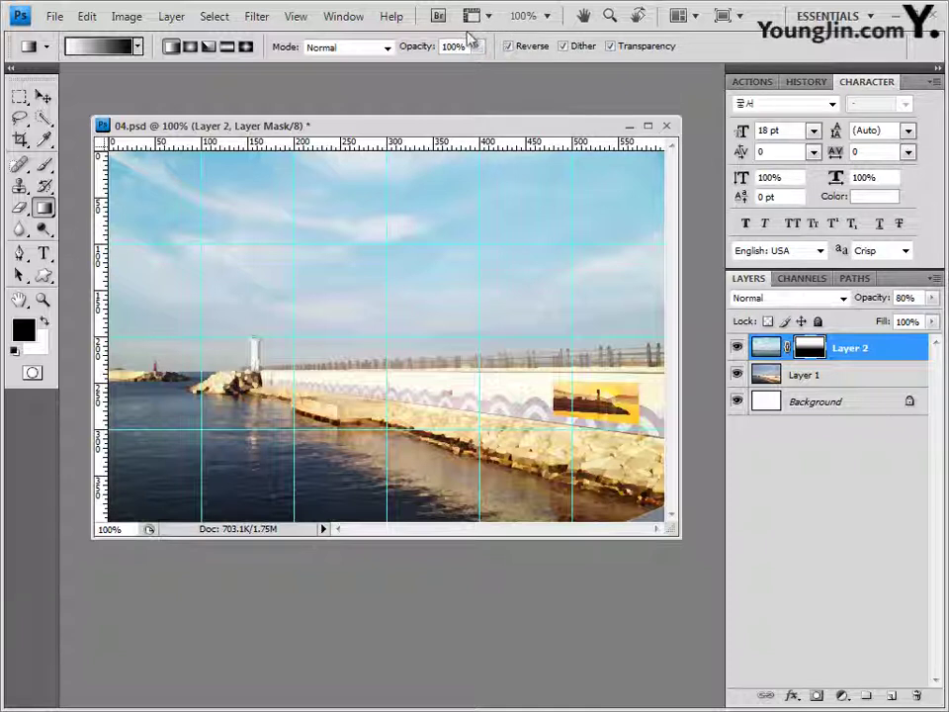
# Step: With the Layer 2 image active, replace the Custom Shape library with the Animals shapes
pyautogui.click(854, 351)
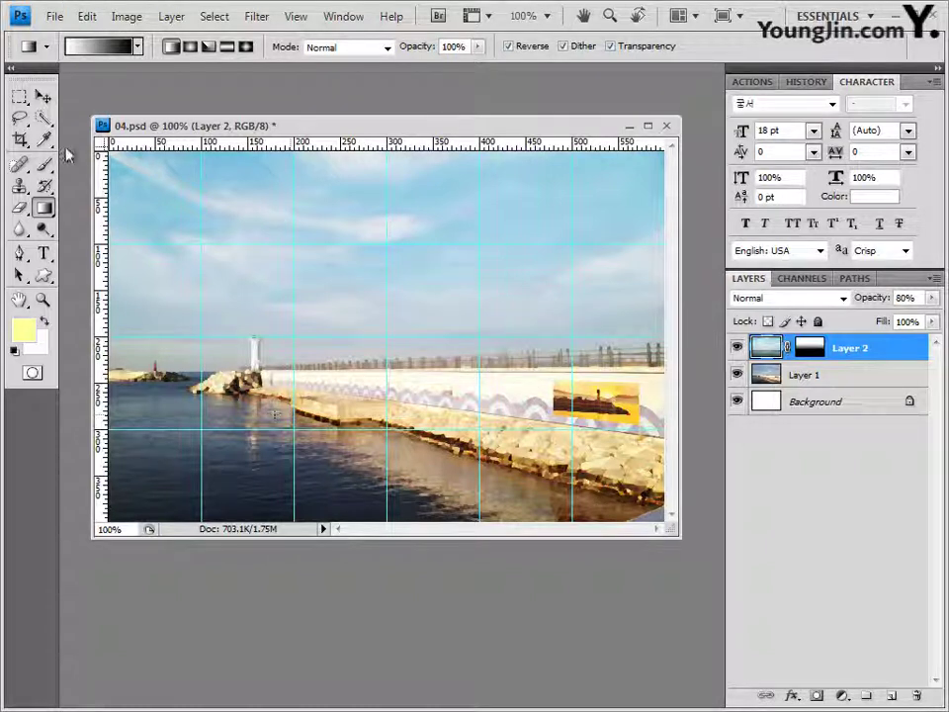
pyautogui.click(44, 276)
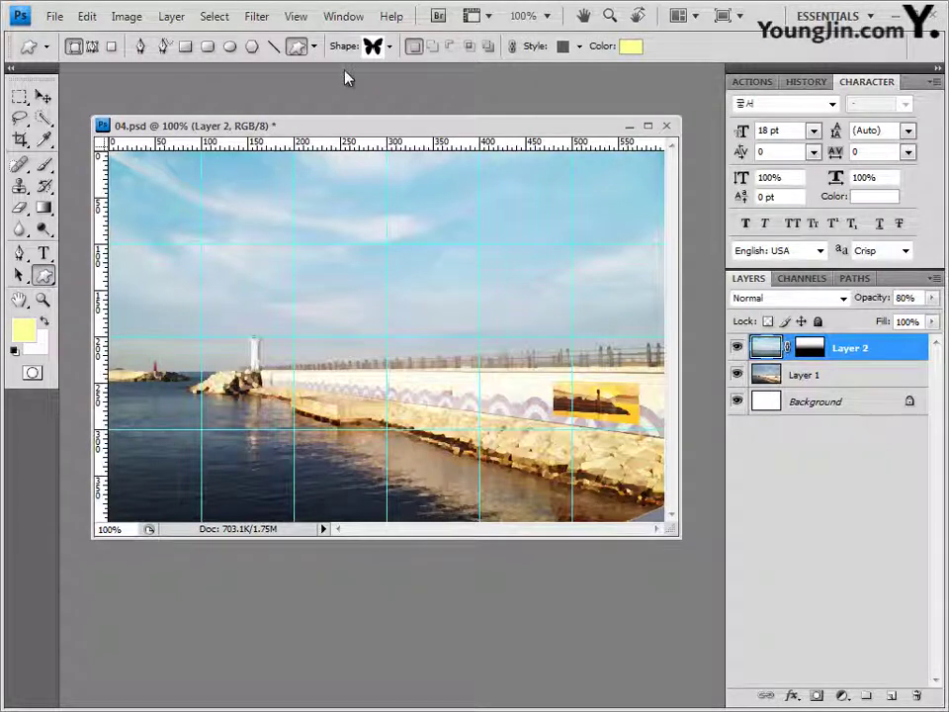
pyautogui.click(392, 51)
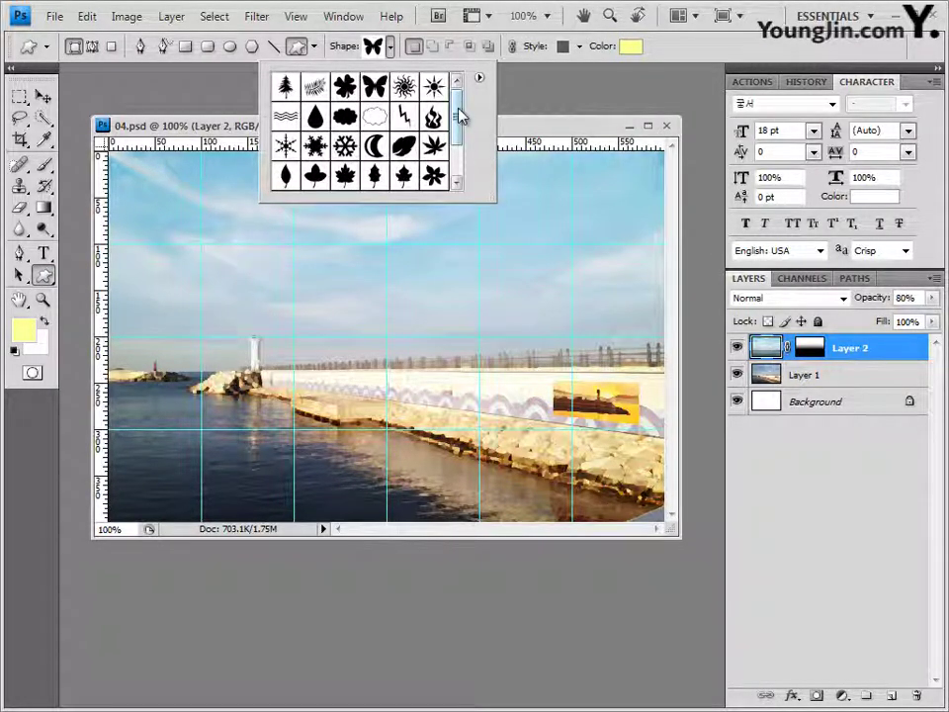
pyautogui.click(479, 78)
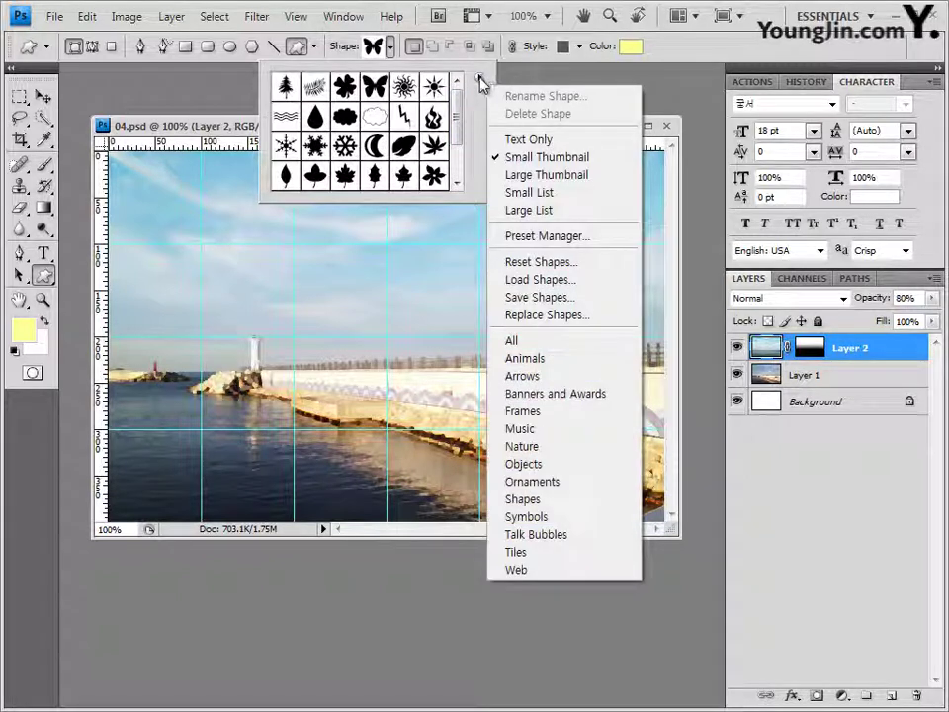
pyautogui.click(535, 360)
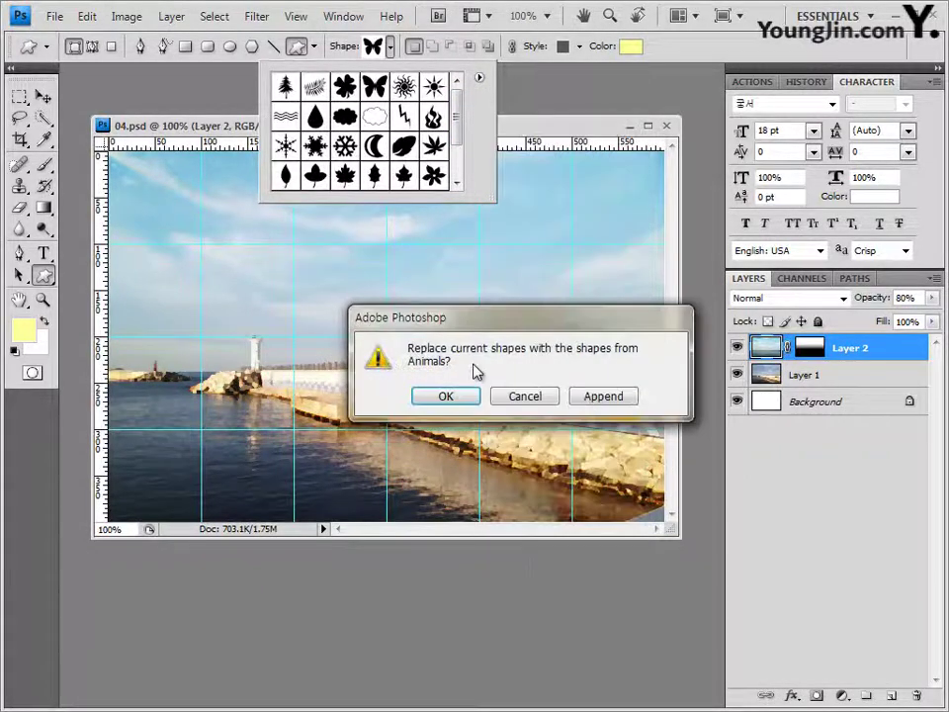
pyautogui.click(445, 397)
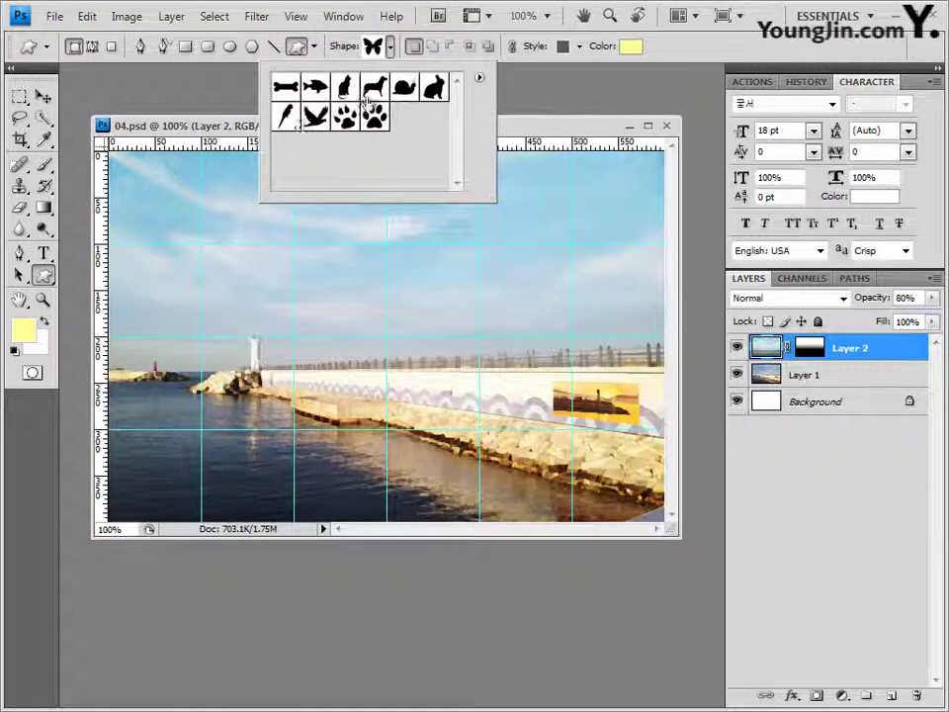
# Step: Draw a fish custom shape about 72 px wide on the sea, near the crossing of the 100 px and 300 px guides
pyautogui.click(314, 87)
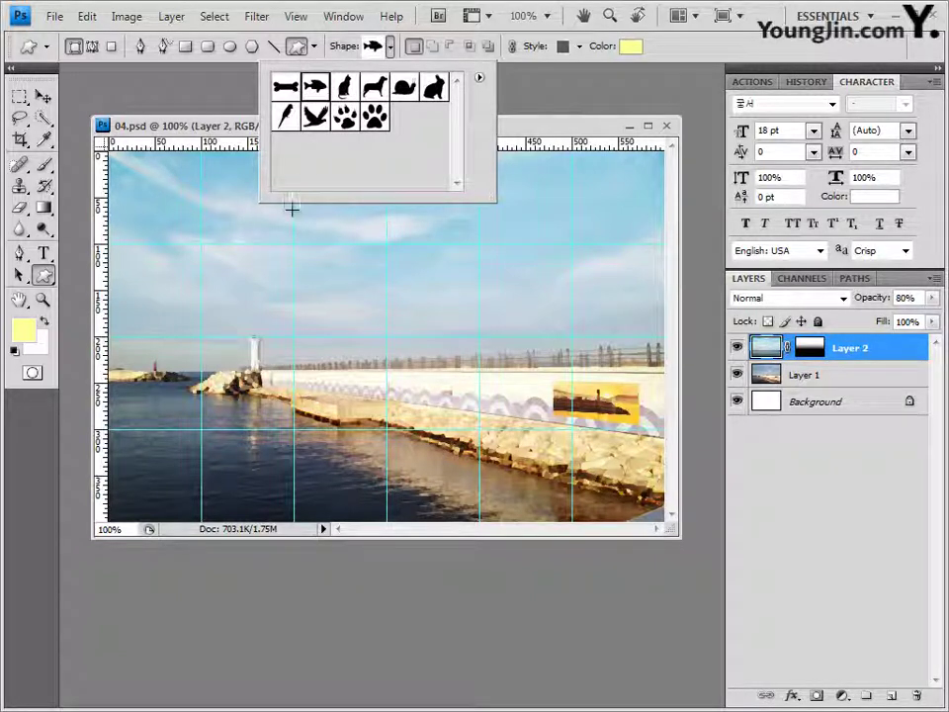
pyautogui.click(199, 435)
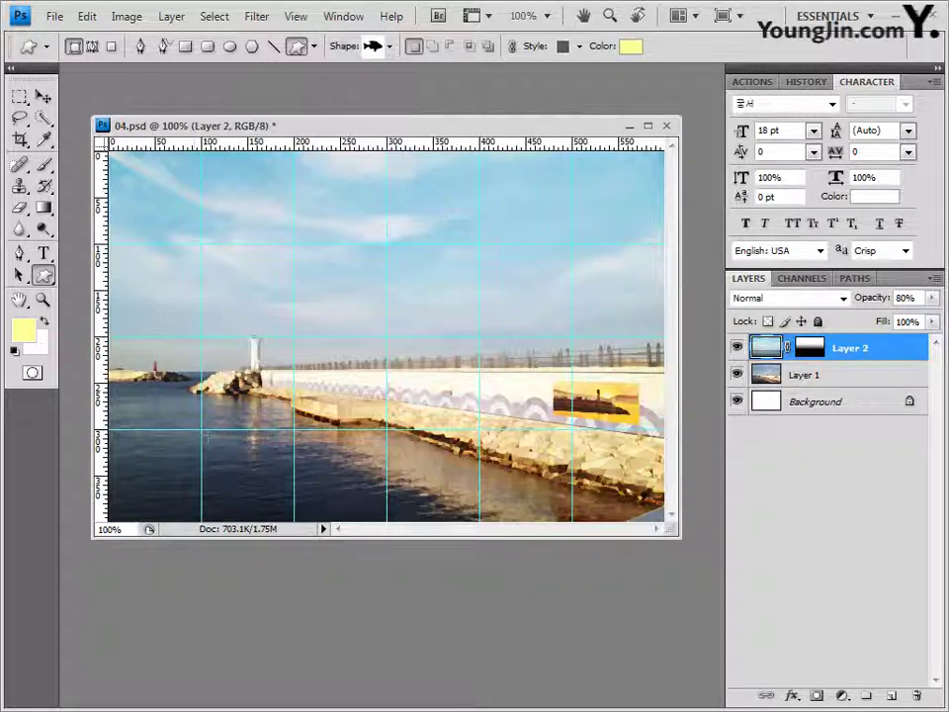
pyautogui.moveTo(195, 429); pyautogui.dragTo(262, 462)
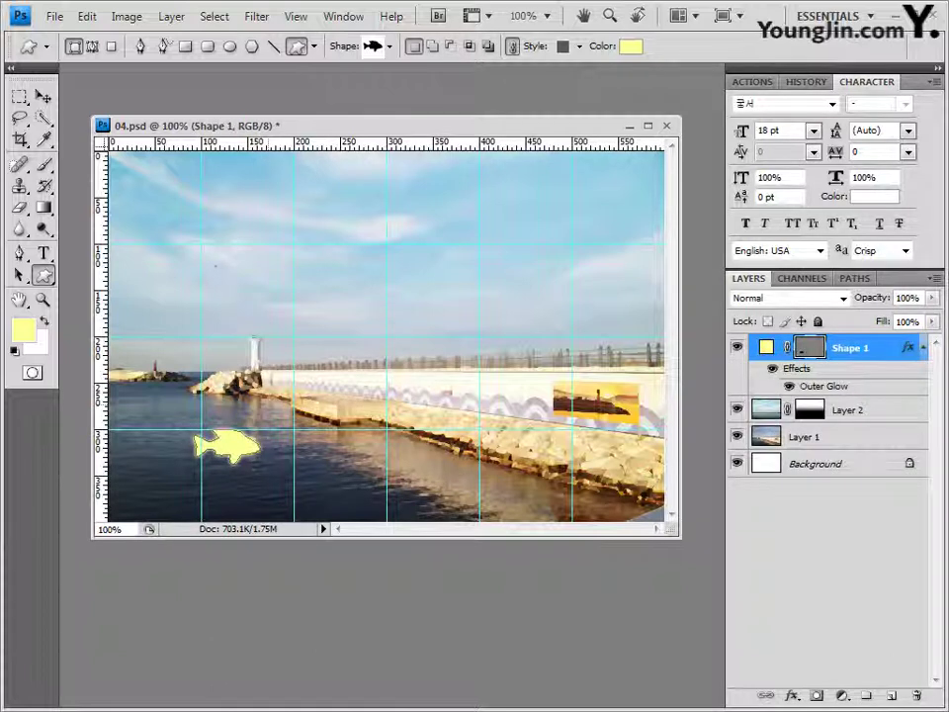
# Step: Move the fish shape slightly toward the lower left and rotate it to about -13.1° so its head tilts upward
pyautogui.click(43, 96)
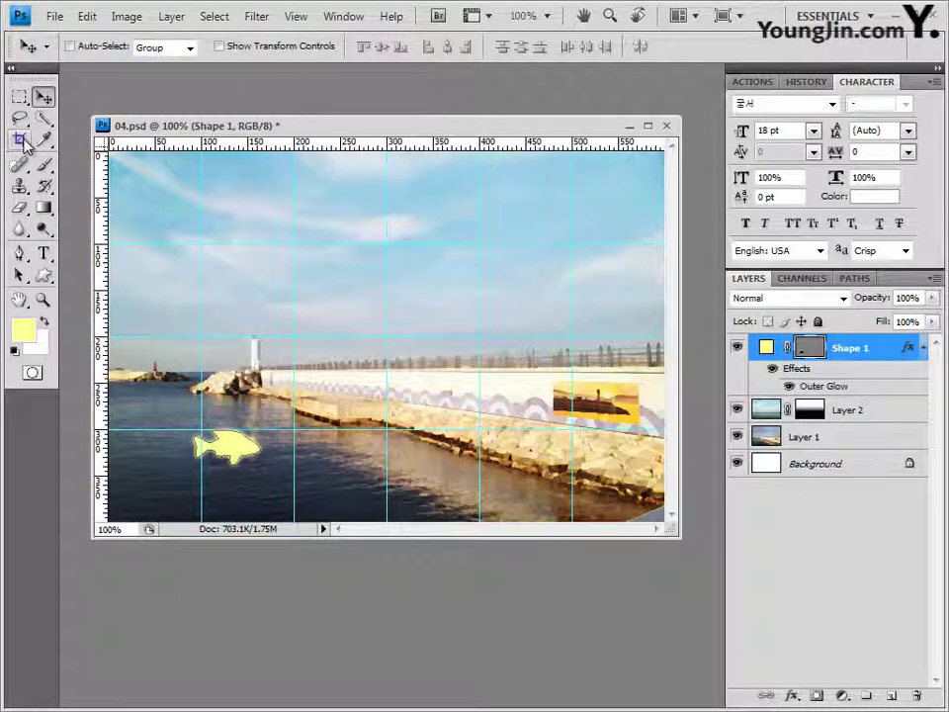
pyautogui.moveTo(245, 450); pyautogui.dragTo(230, 457)
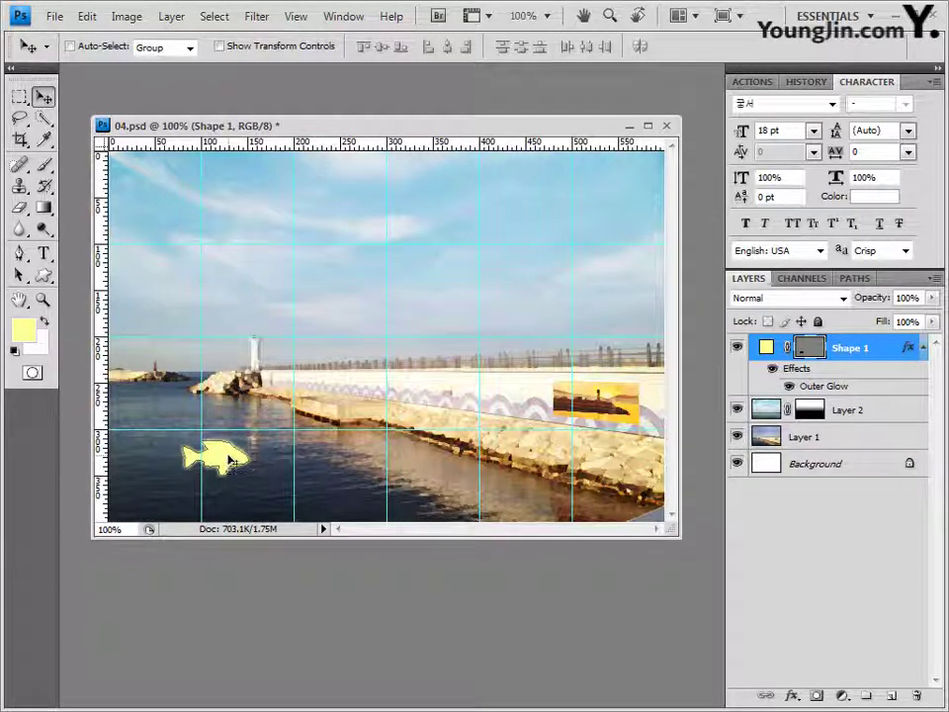
pyautogui.hotkey('ctrl', 't')
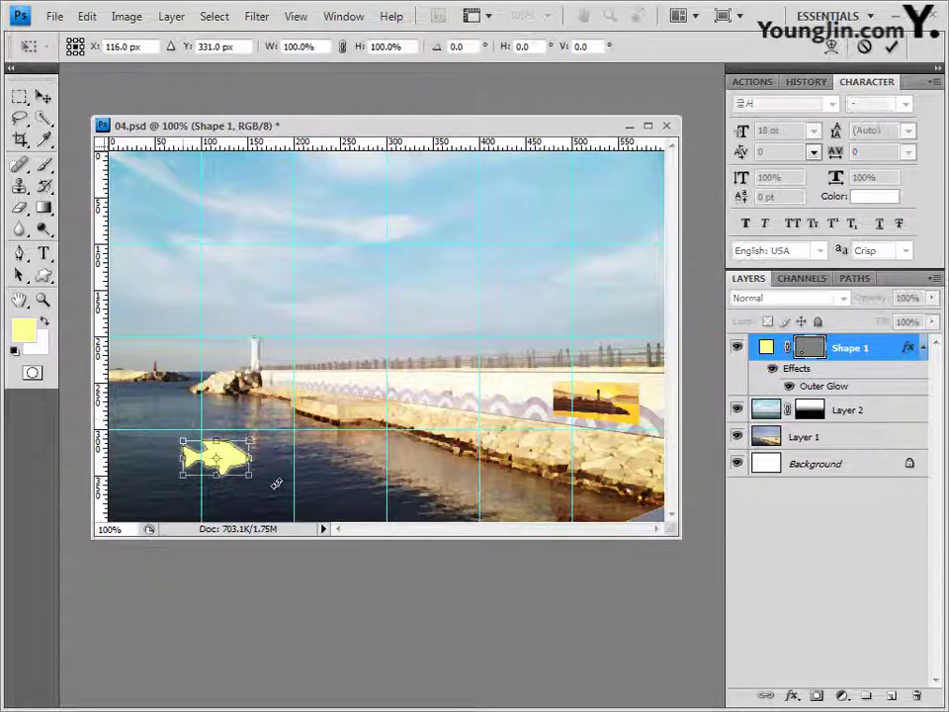
pyautogui.moveTo(263, 484); pyautogui.dragTo(245, 464)
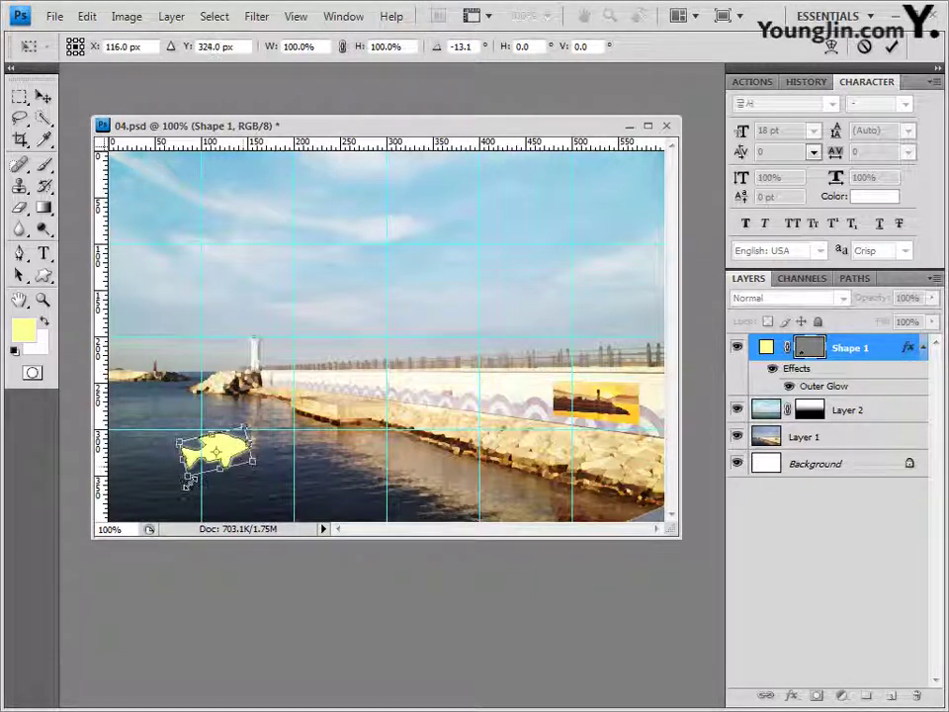
pyautogui.press('Return')
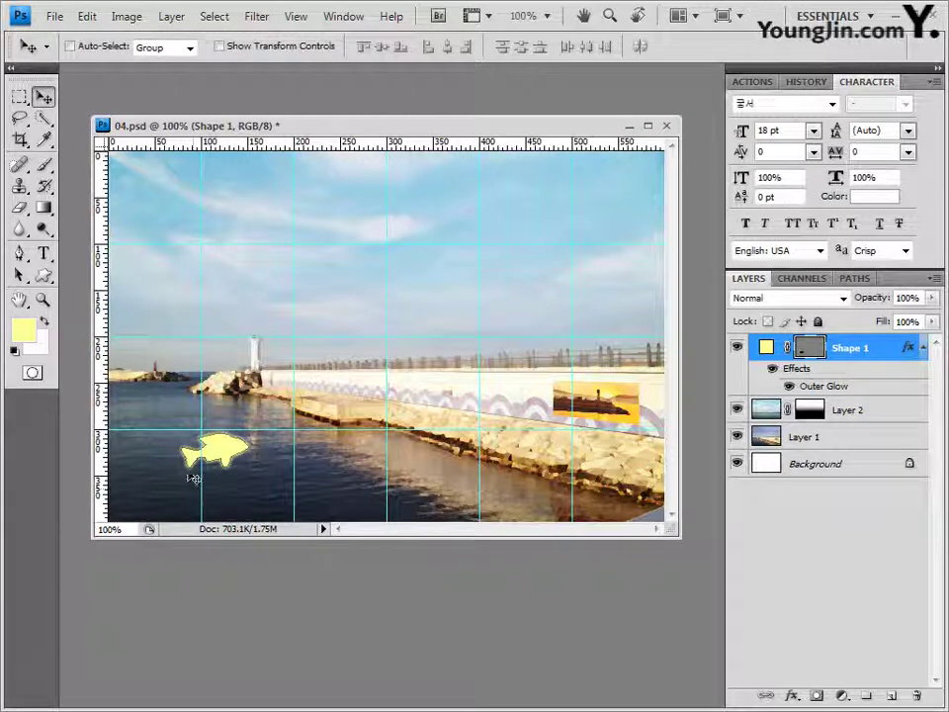
# Step: Remove the layer style from the fish shape and set its fill color to #33cc33
pyautogui.press('u')
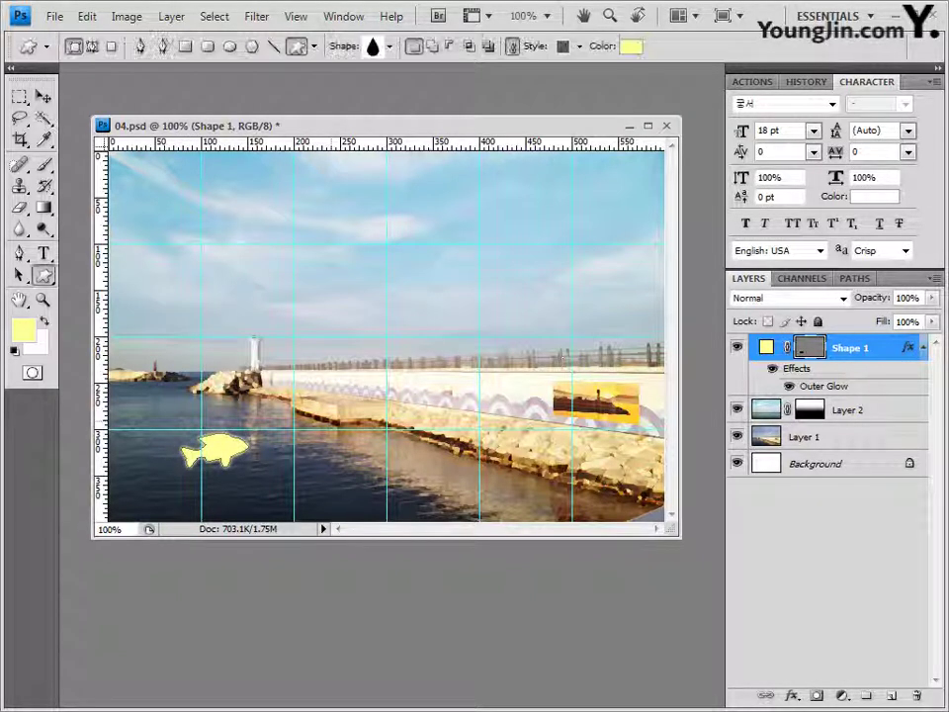
pyautogui.click(579, 47)
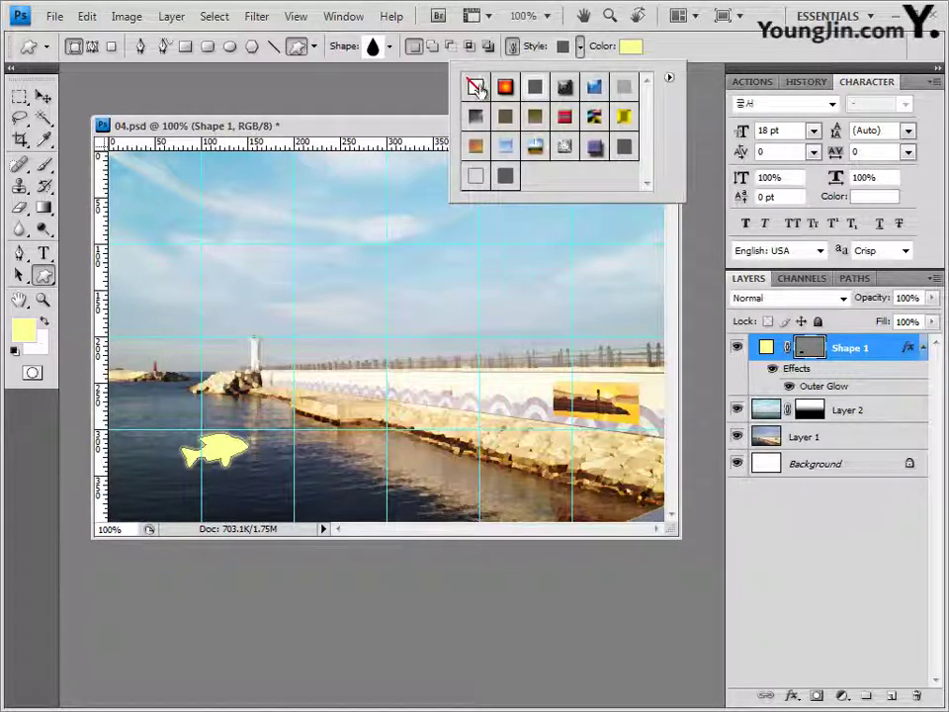
pyautogui.click(476, 88)
pyautogui.click(630, 46)
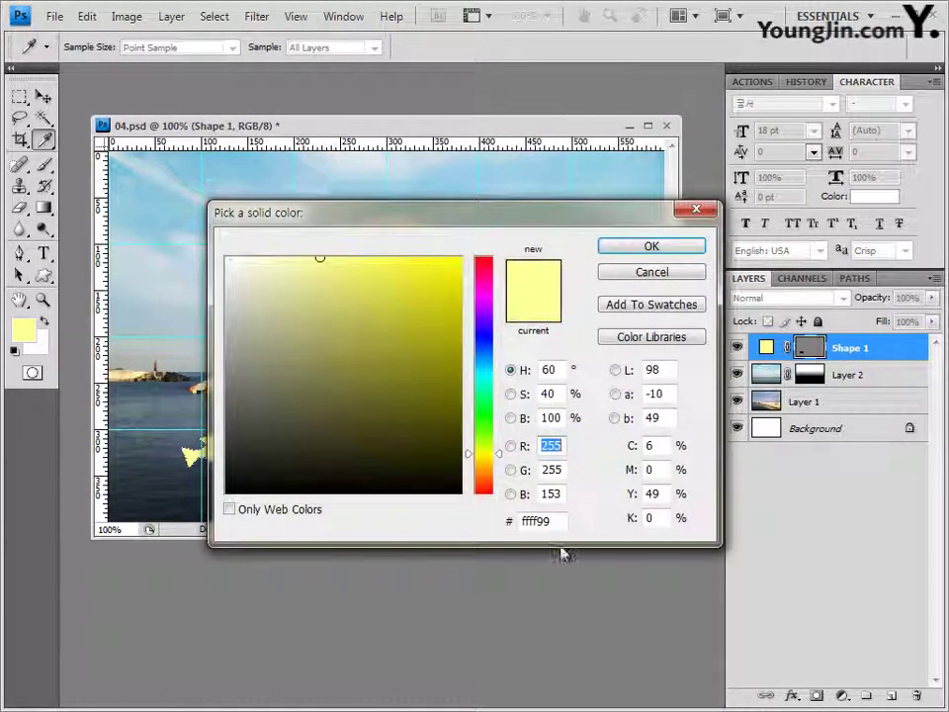
pyautogui.click(535, 521)
pyautogui.write('33cc33')
pyautogui.click(675, 247)
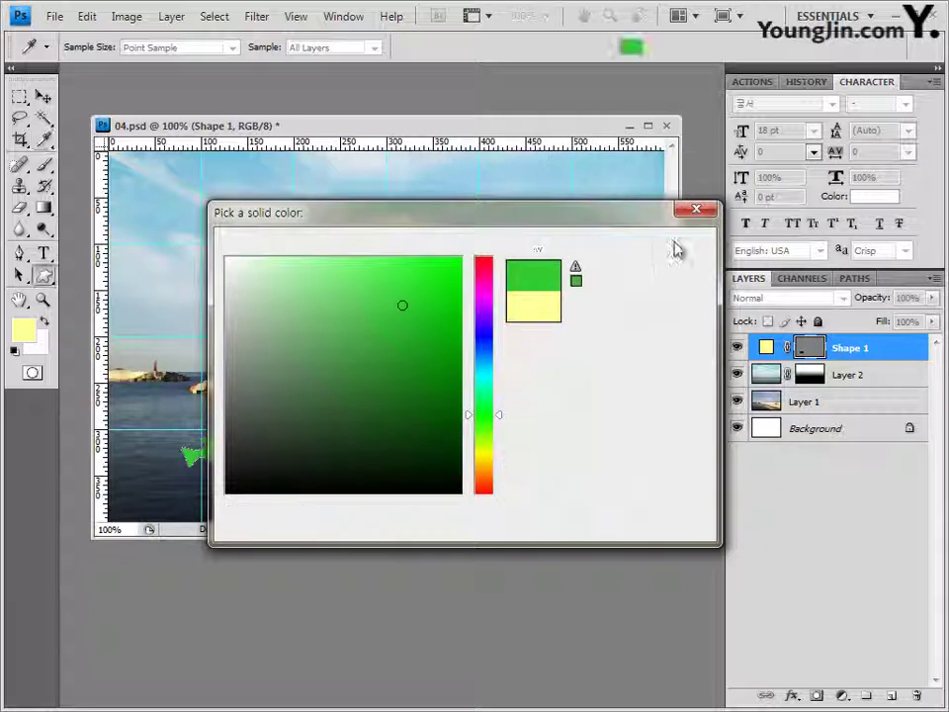
# Step: Try a Drop Shadow layer style on the fish shape
pyautogui.click(797, 695)
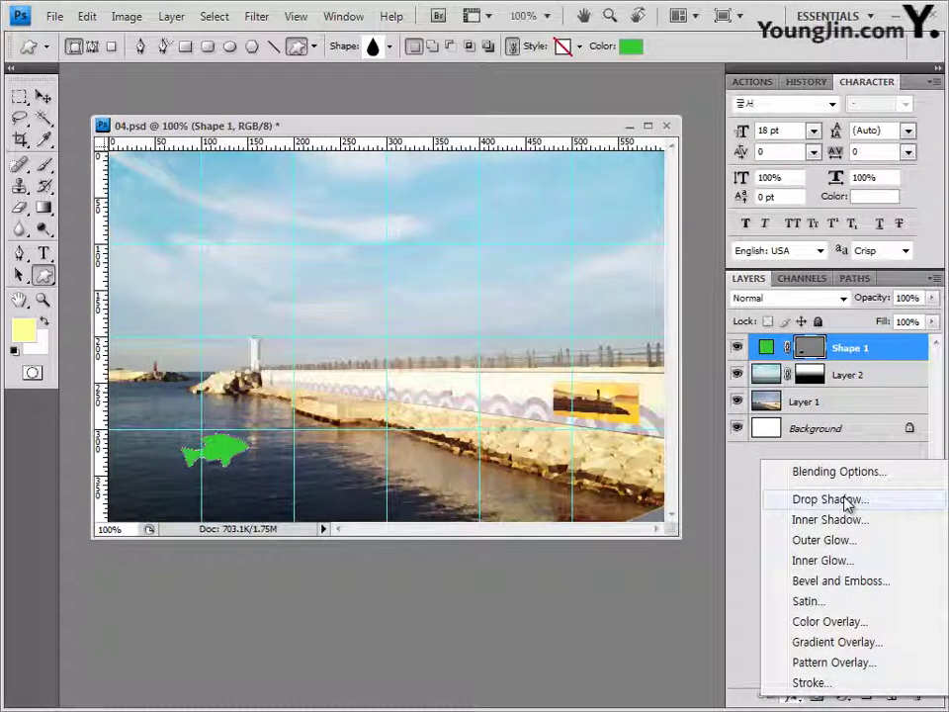
pyautogui.click(845, 501)
pyautogui.click(806, 227)
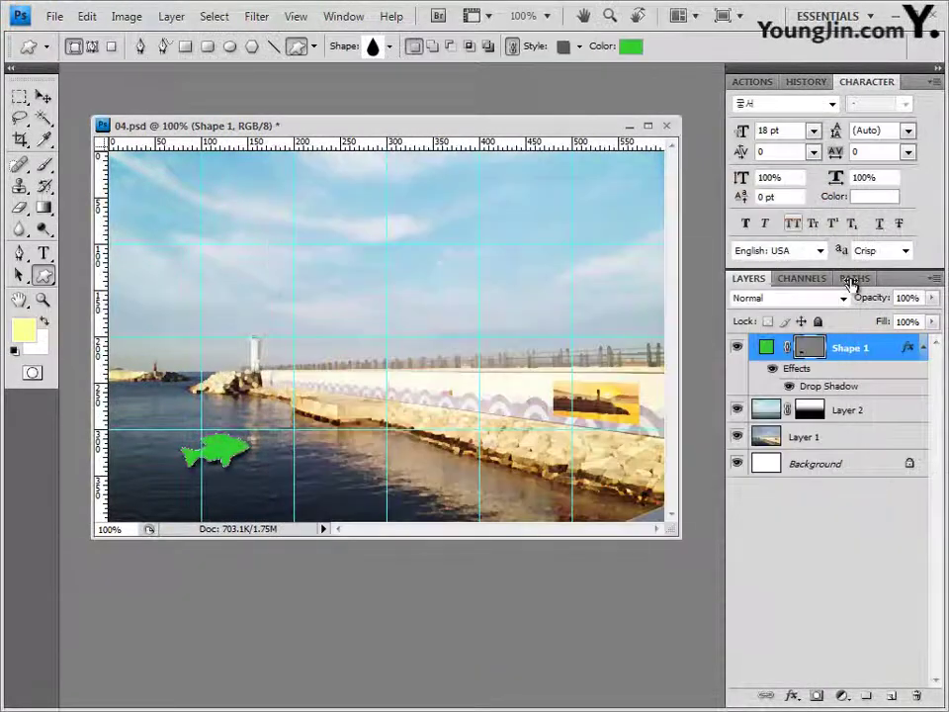
pyautogui.click(921, 347)
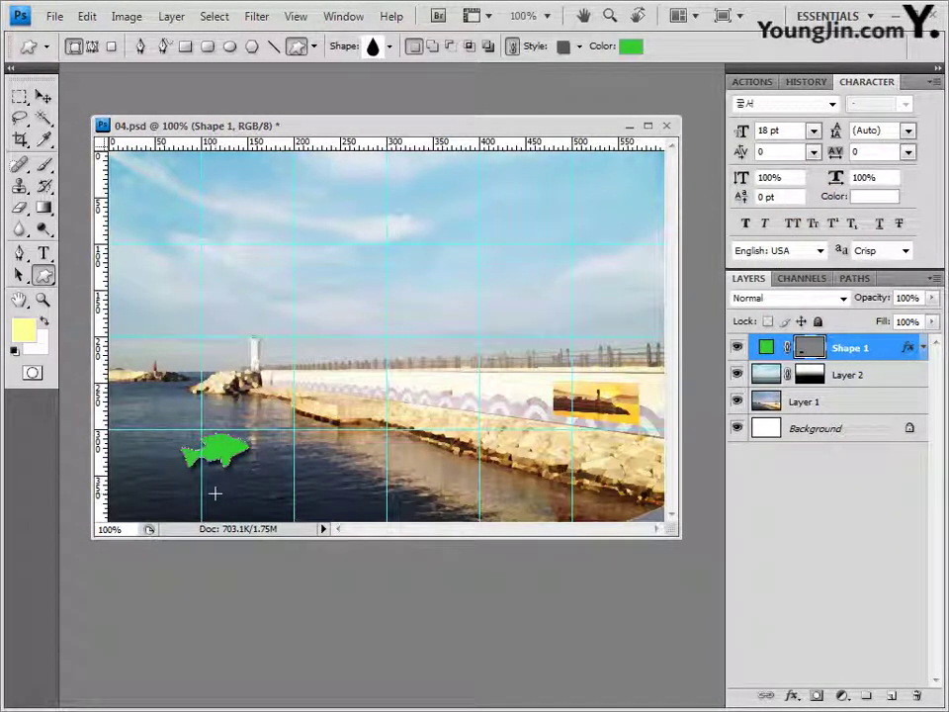
pyautogui.hotkey('ctrl', 'z')
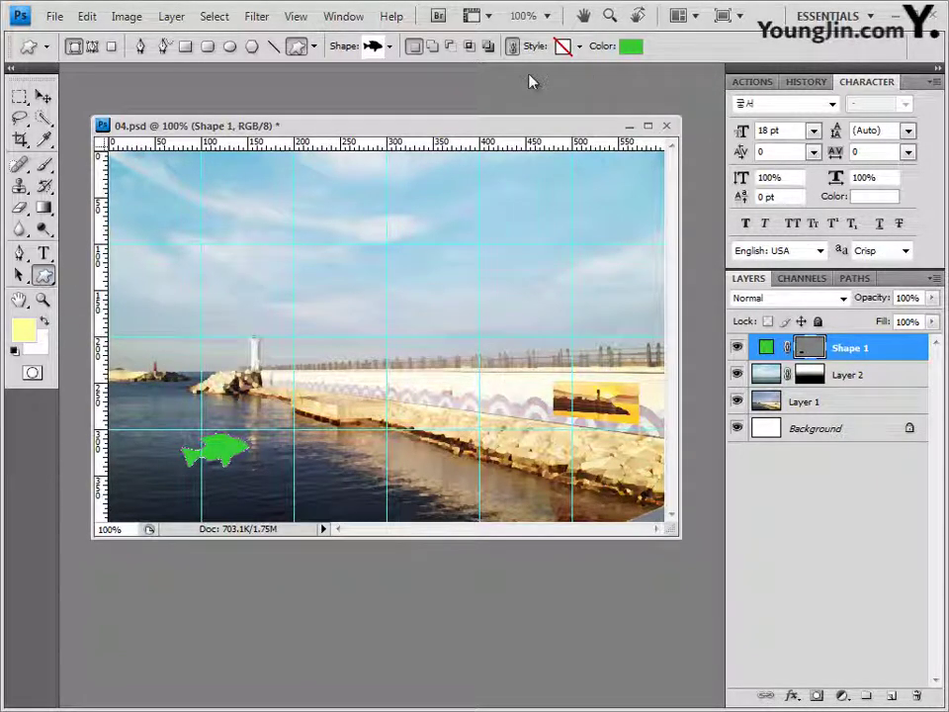
# Step: Replace the Custom Shape library with the Nature shapes
pyautogui.click(390, 47)
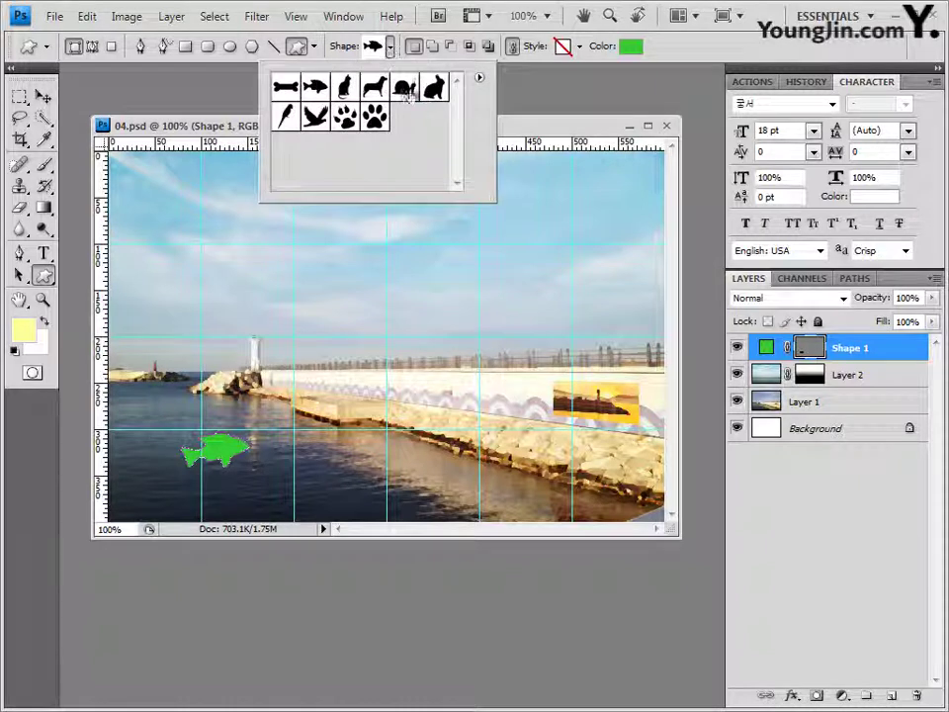
pyautogui.click(479, 78)
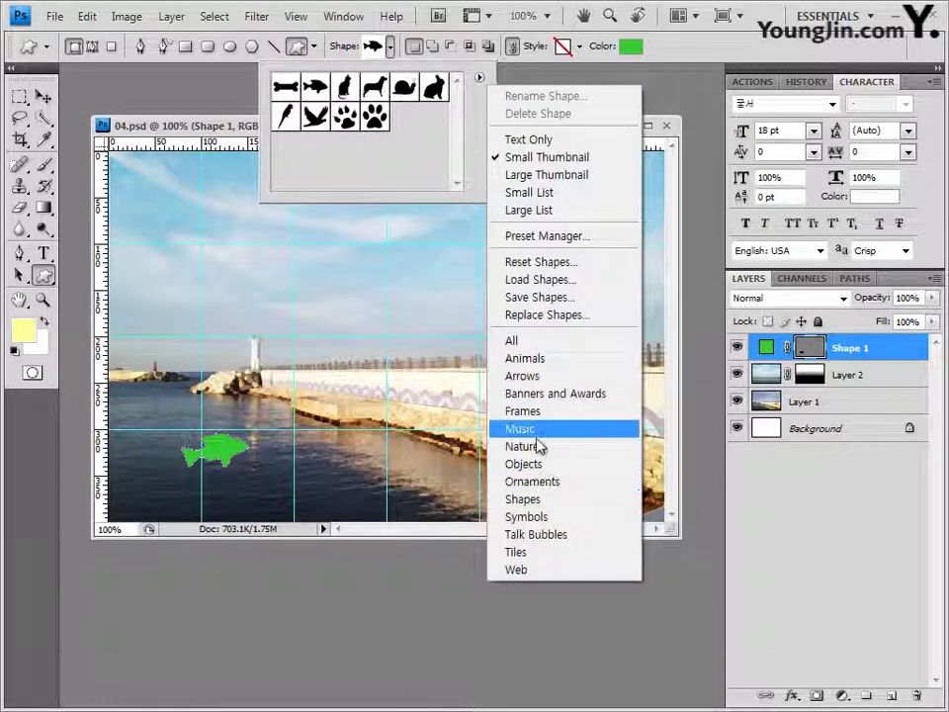
pyautogui.click(542, 447)
pyautogui.click(471, 401)
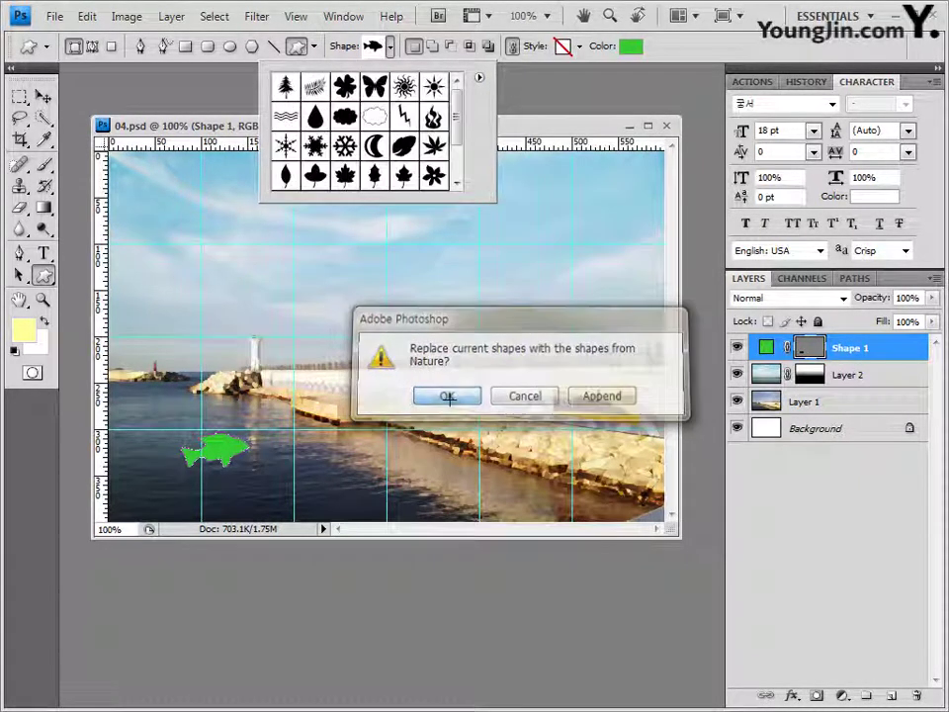
# Step: Draw a raindrop custom shape about 54 px wide and 130 px high above the pier, between the 200 px and 300 px vertical guides
pyautogui.click(323, 122)
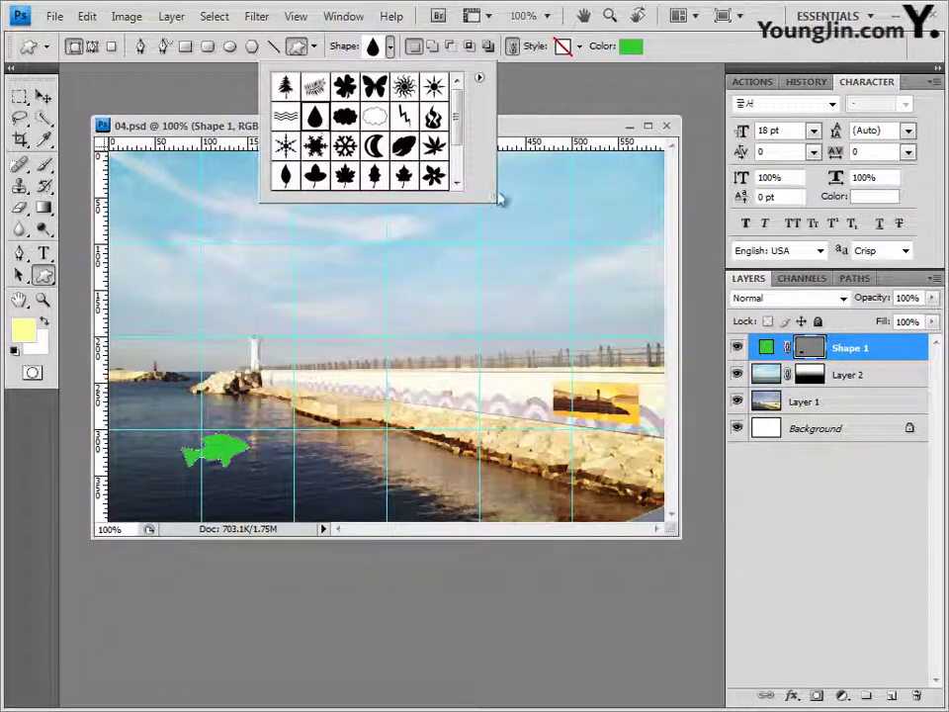
pyautogui.click(536, 134)
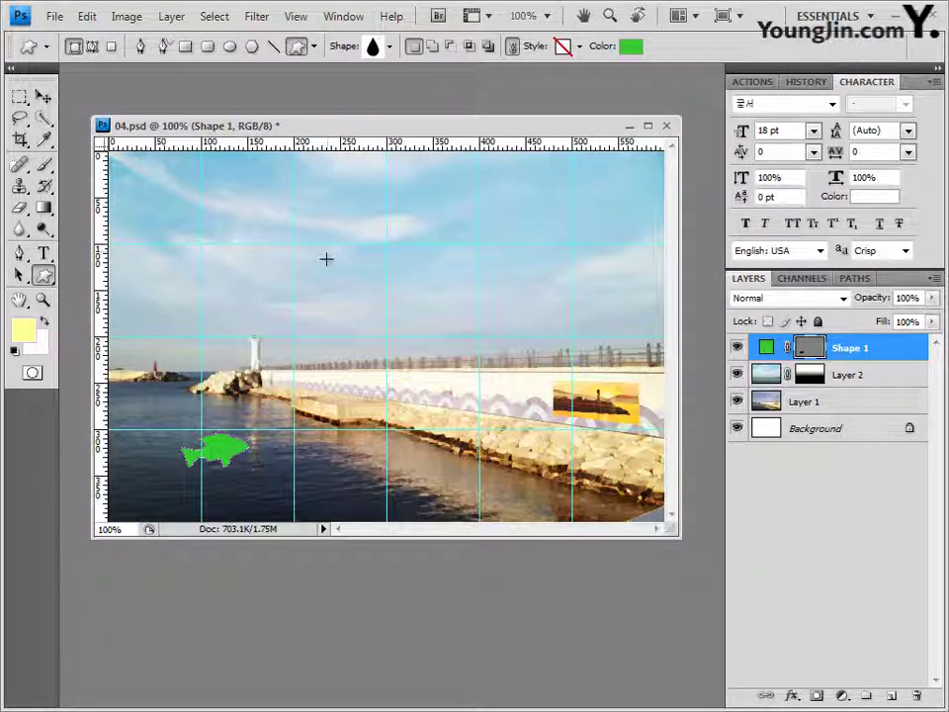
pyautogui.moveTo(328, 259); pyautogui.dragTo(377, 378)
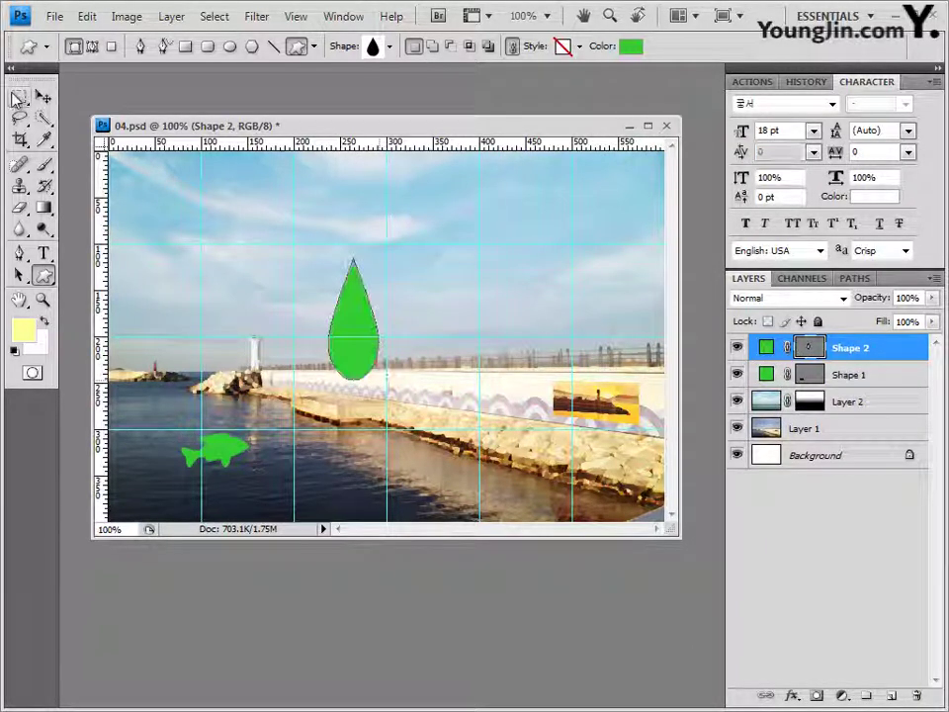
# Step: Move the raindrop against the 200 px vertical guide and widen it to about 149.1%, keeping its height
pyautogui.click(42, 96)
pyautogui.moveTo(364, 328); pyautogui.dragTo(323, 326)
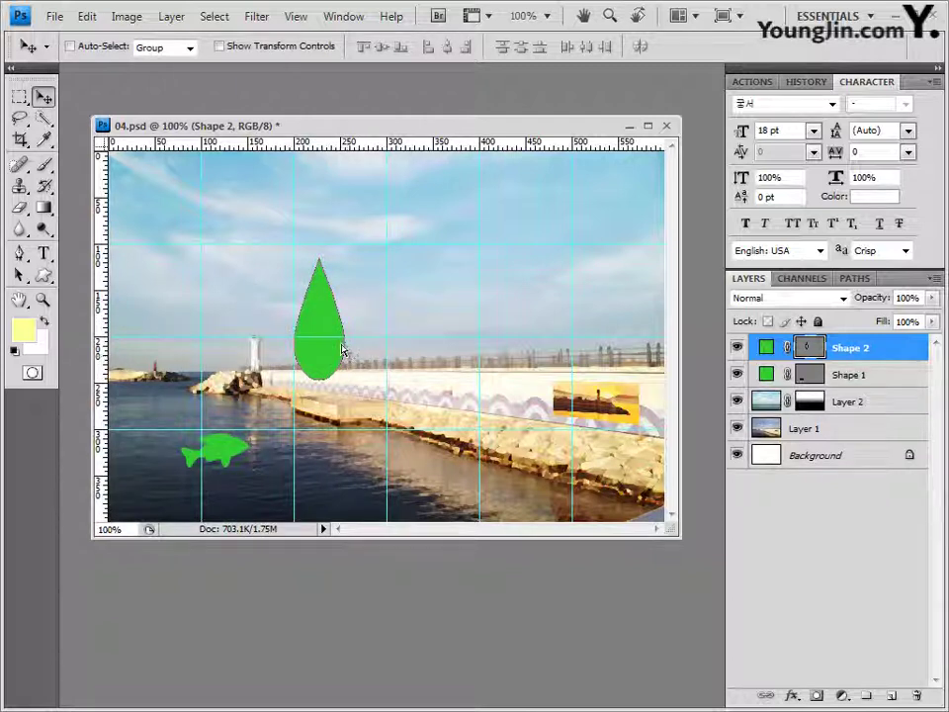
pyautogui.hotkey('ctrl', 't')
pyautogui.moveTo(352, 323); pyautogui.dragTo(373, 327)
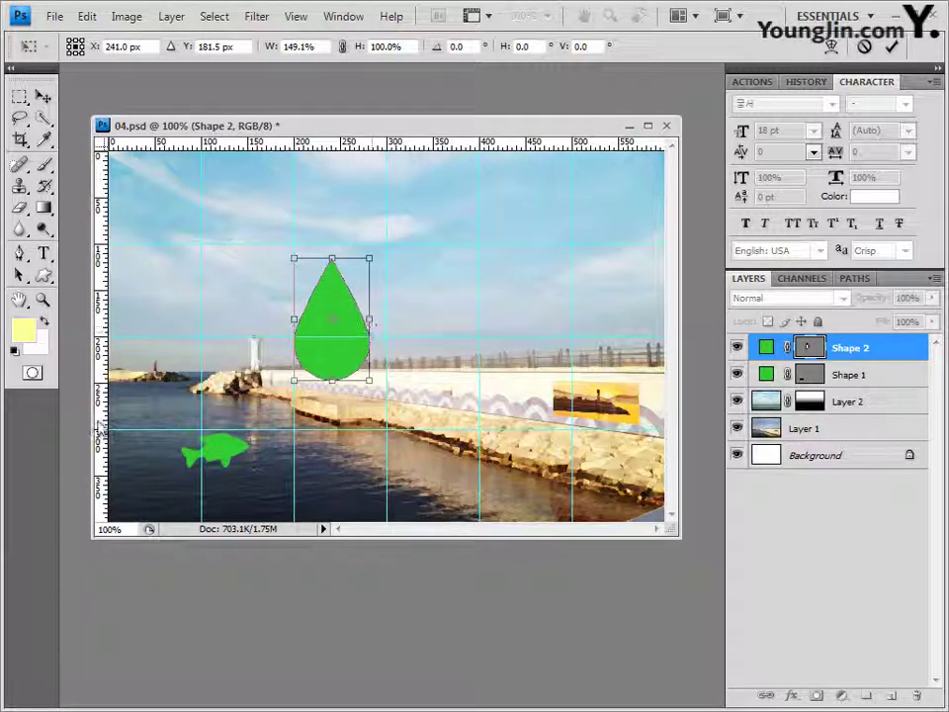
pyautogui.press('Return')
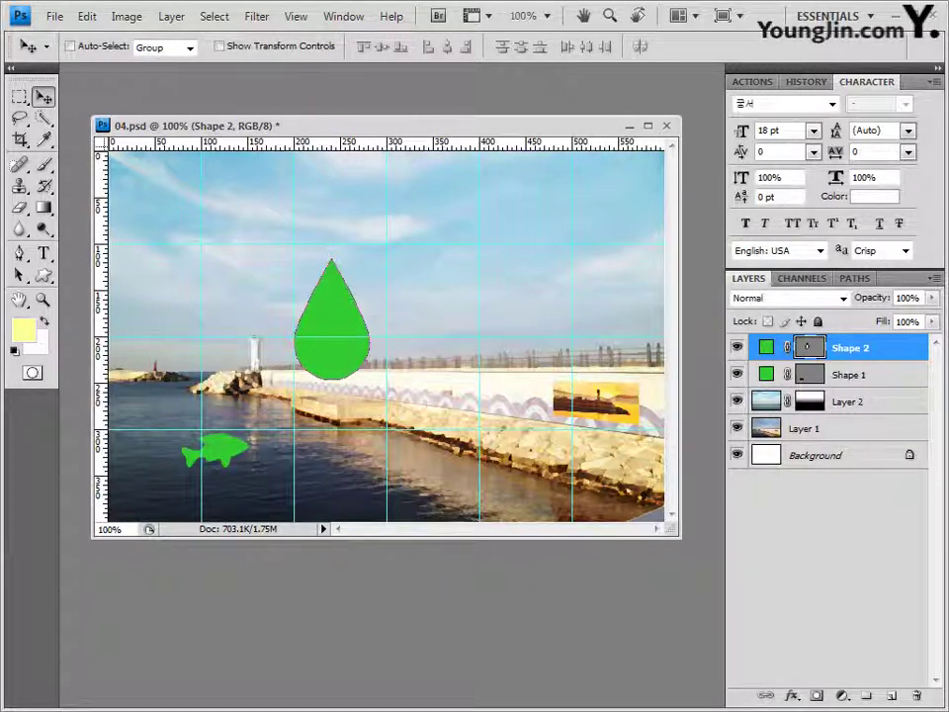
# Step: Add an Inner Shadow layer style to the raindrop shape
pyautogui.click(44, 276)
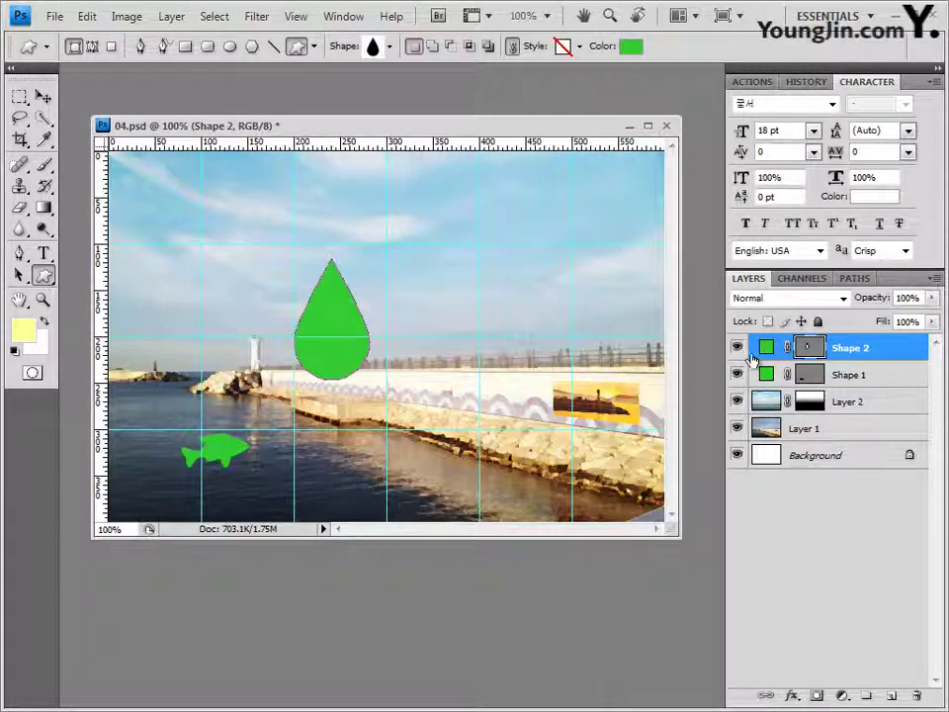
pyautogui.click(791, 696)
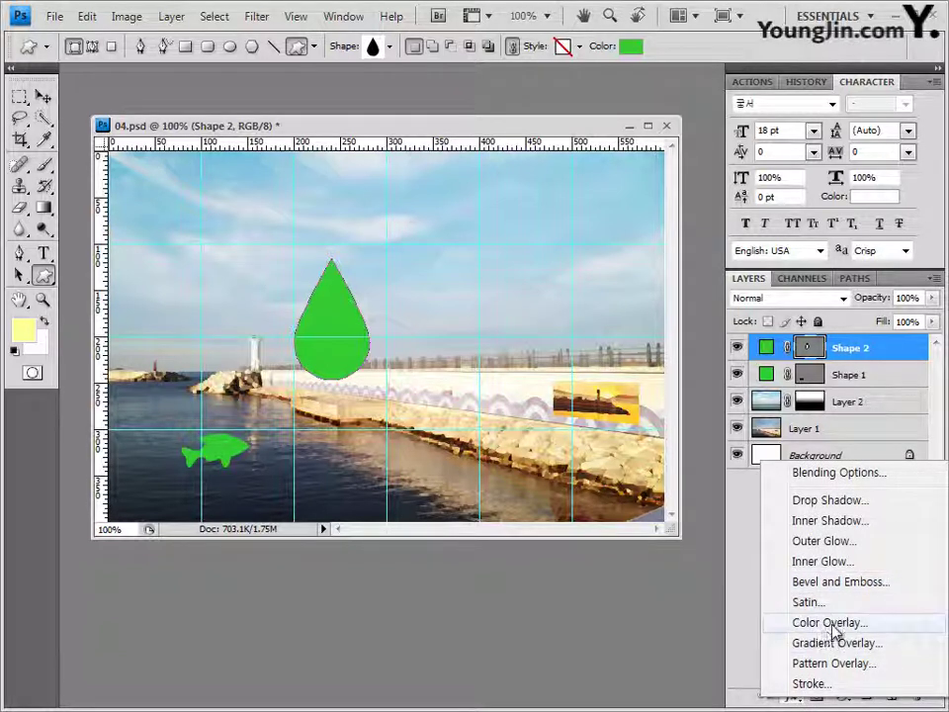
pyautogui.click(779, 521)
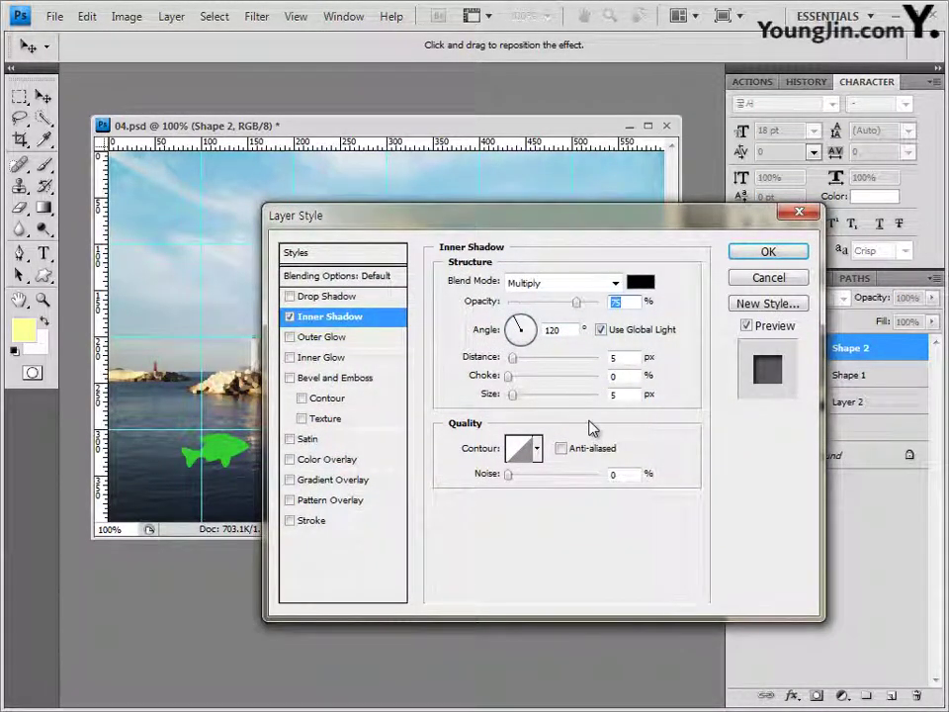
# Step: Add an outside Stroke in white (#ffffff) to the raindrop's layer style and collapse its effects list
pyautogui.click(315, 521)
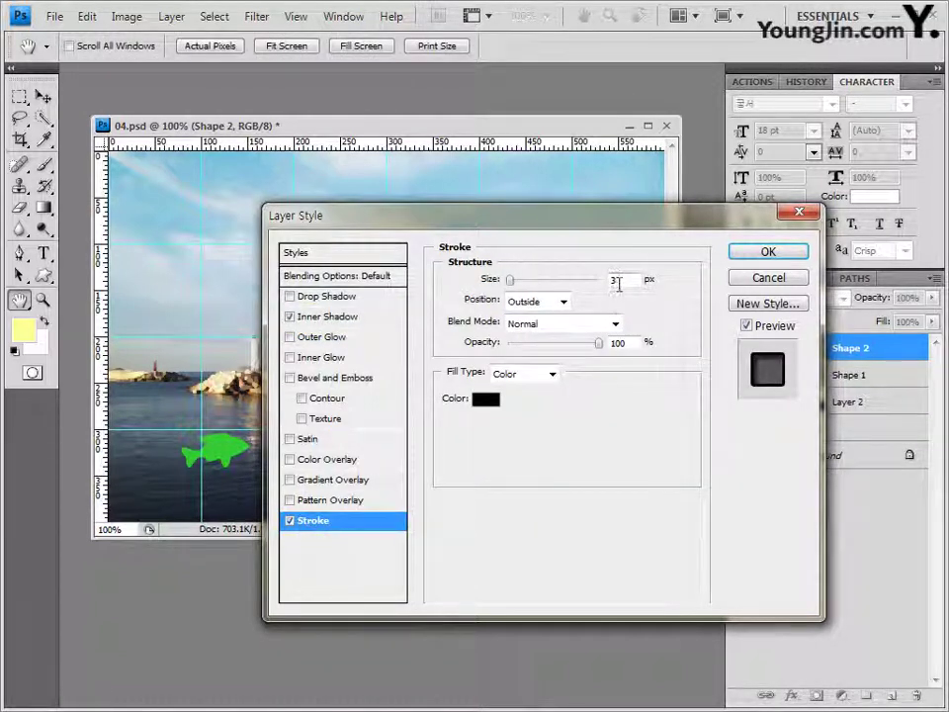
pyautogui.click(487, 399)
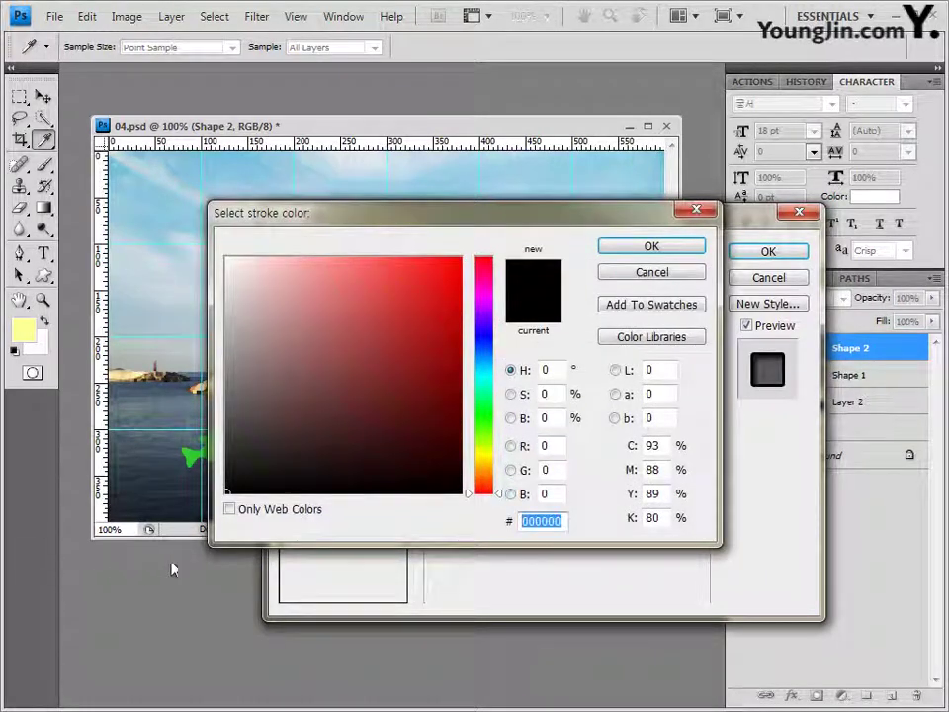
pyautogui.write('fffff')
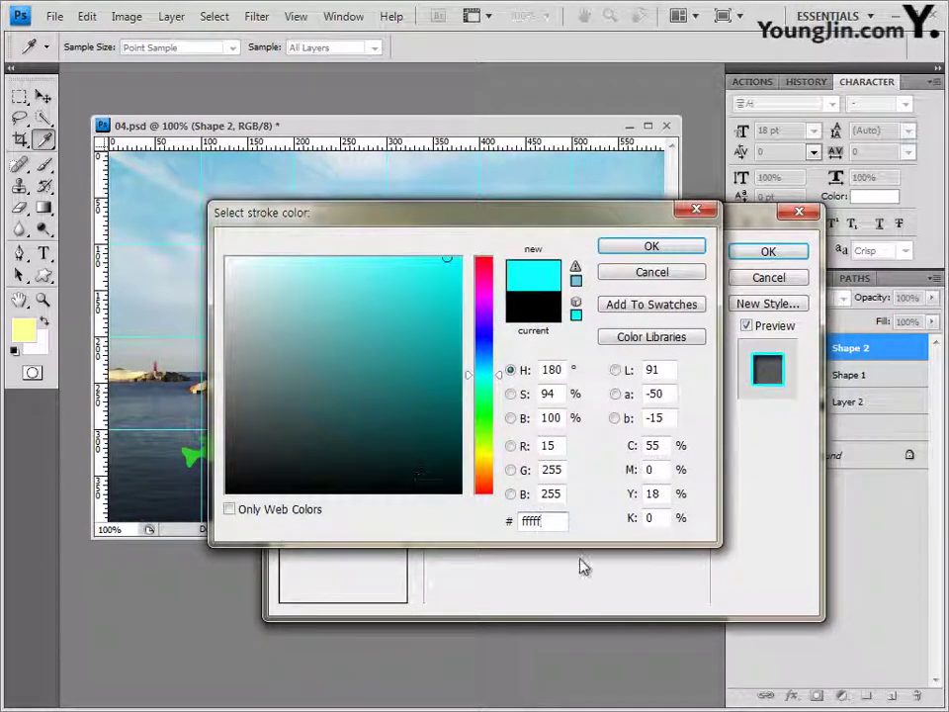
pyautogui.write('f')
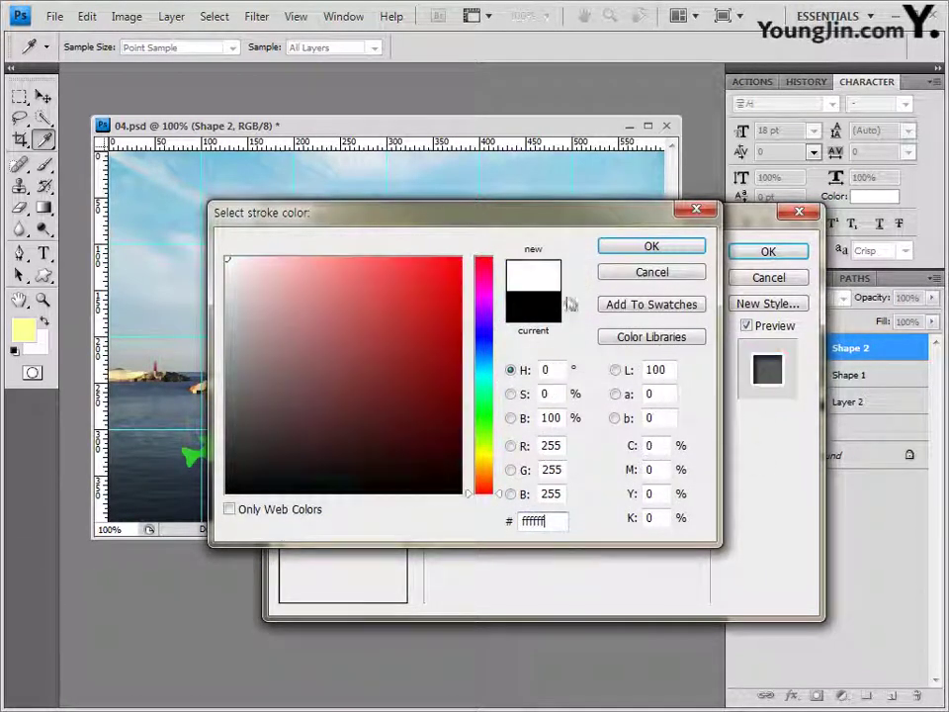
pyautogui.click(662, 255)
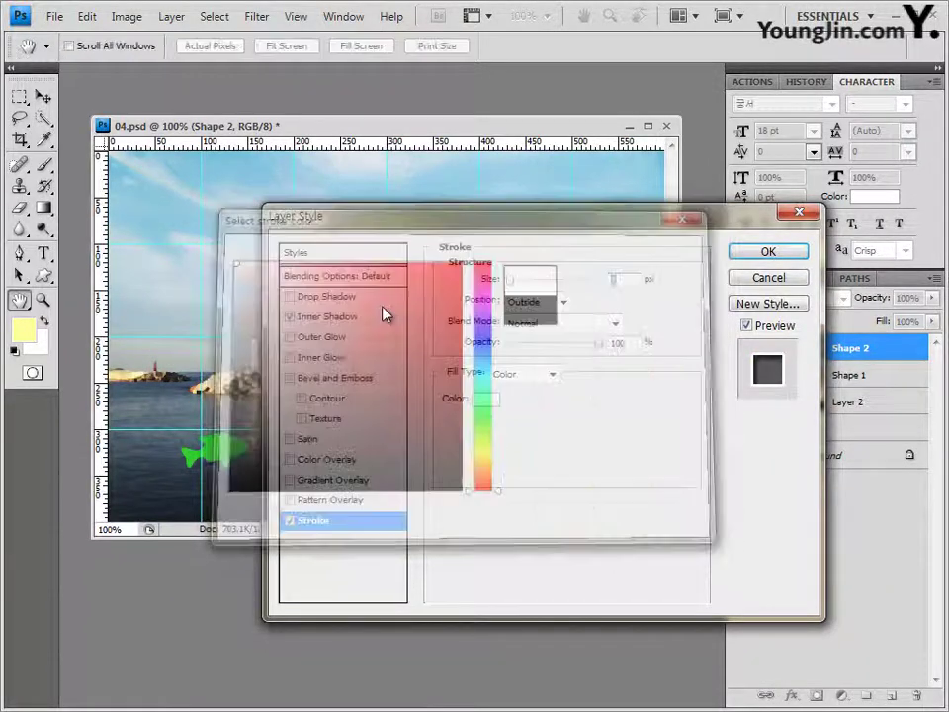
pyautogui.click(770, 252)
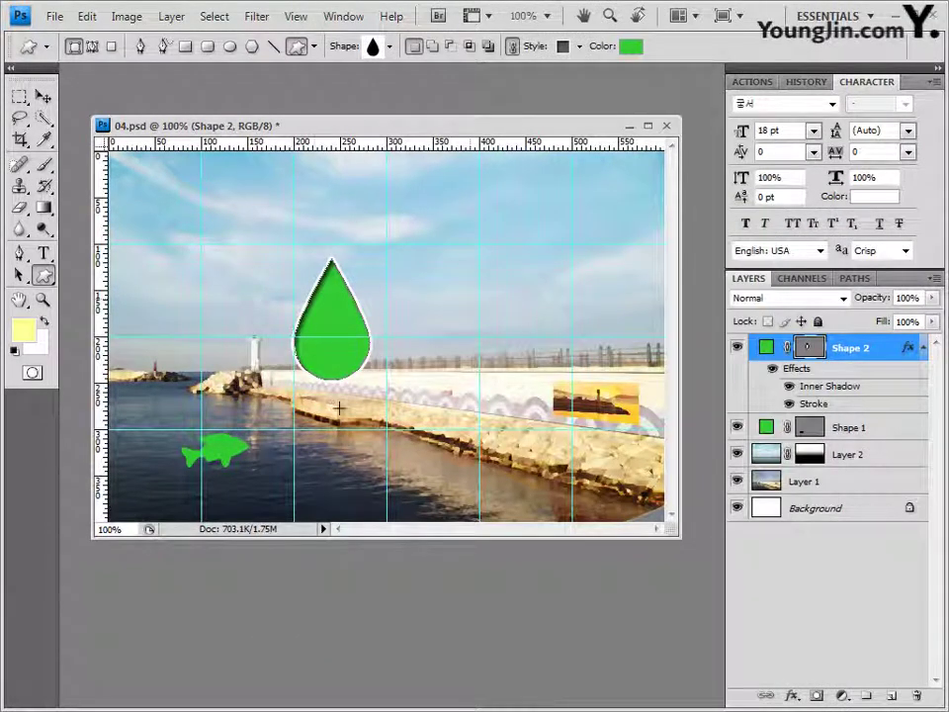
pyautogui.click(924, 347)
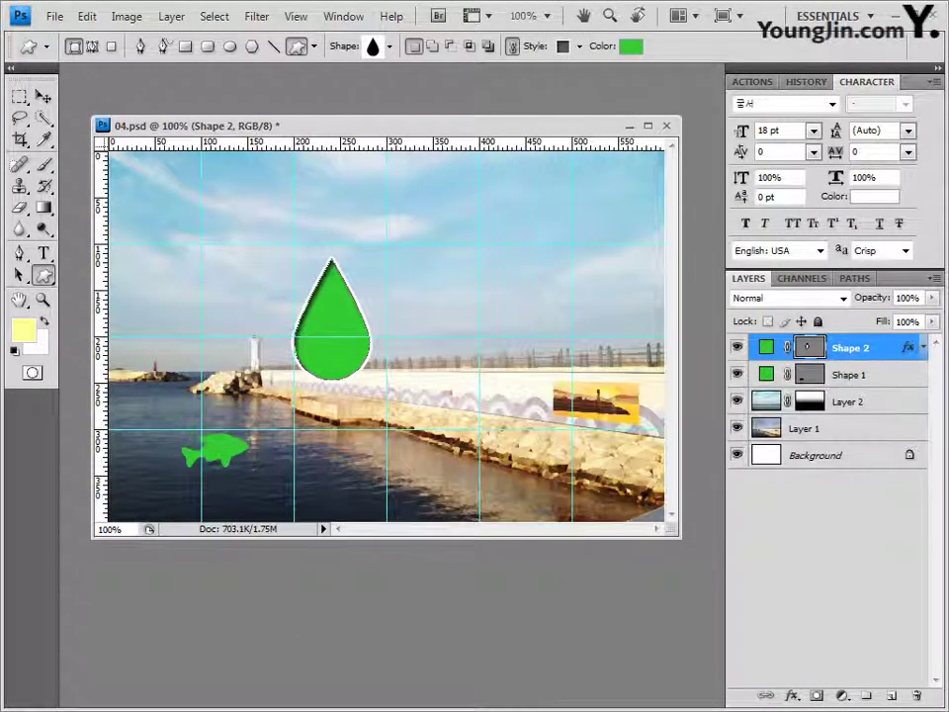
# Step: Open the fish photo 2급-11.JPG from the 기출문제01 folder in Photoshop
pyautogui.hotkey('alt', 'Tab')
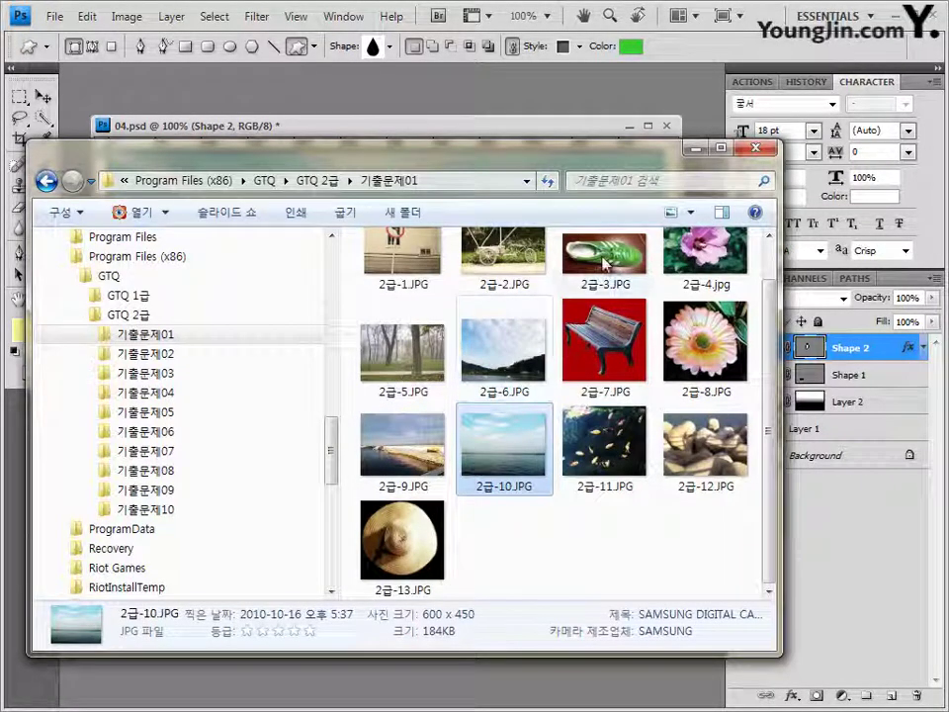
pyautogui.click(593, 450)
pyautogui.scroll(1, 594, 396)
pyautogui.moveTo(610, 129); pyautogui.dragTo(604, 91)
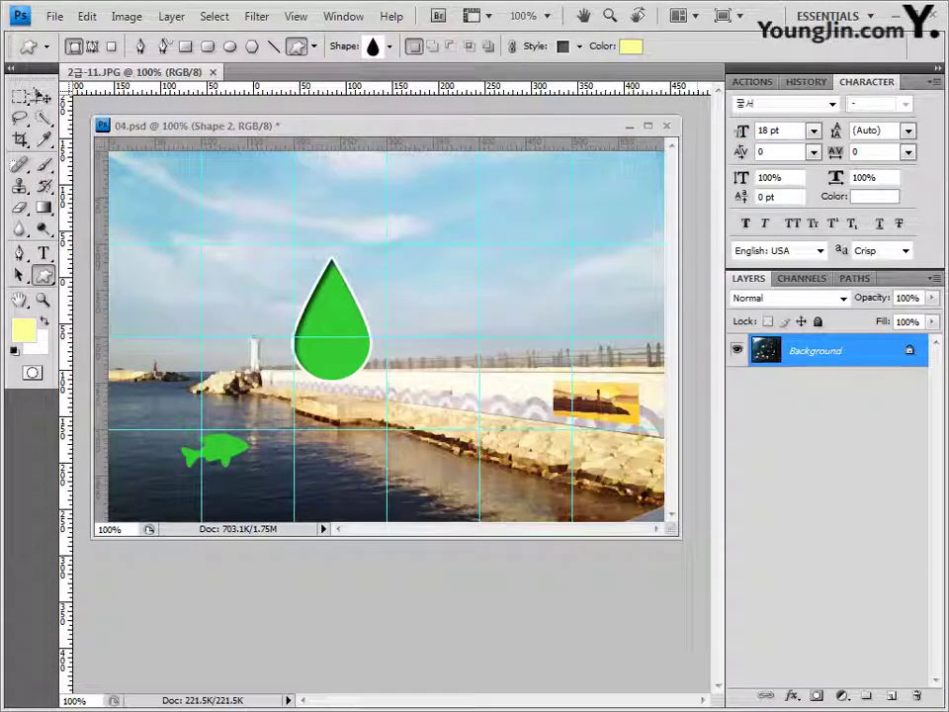
# Step: Copy the entire 2급-11.JPG photo, close it and paste it into 04.psd as a new layer above the raindrop
pyautogui.click(42, 96)
pyautogui.moveTo(127, 72); pyautogui.dragTo(417, 245)
pyautogui.hotkey('ctrl', 'a')
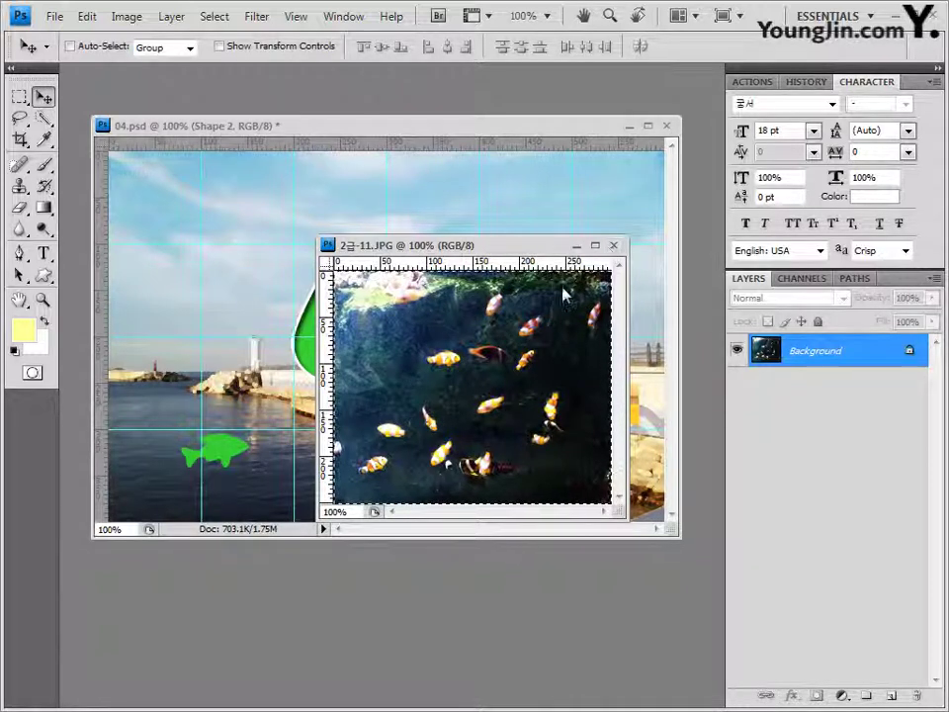
pyautogui.moveTo(609, 248); pyautogui.dragTo(629, 291)
pyautogui.click(631, 291)
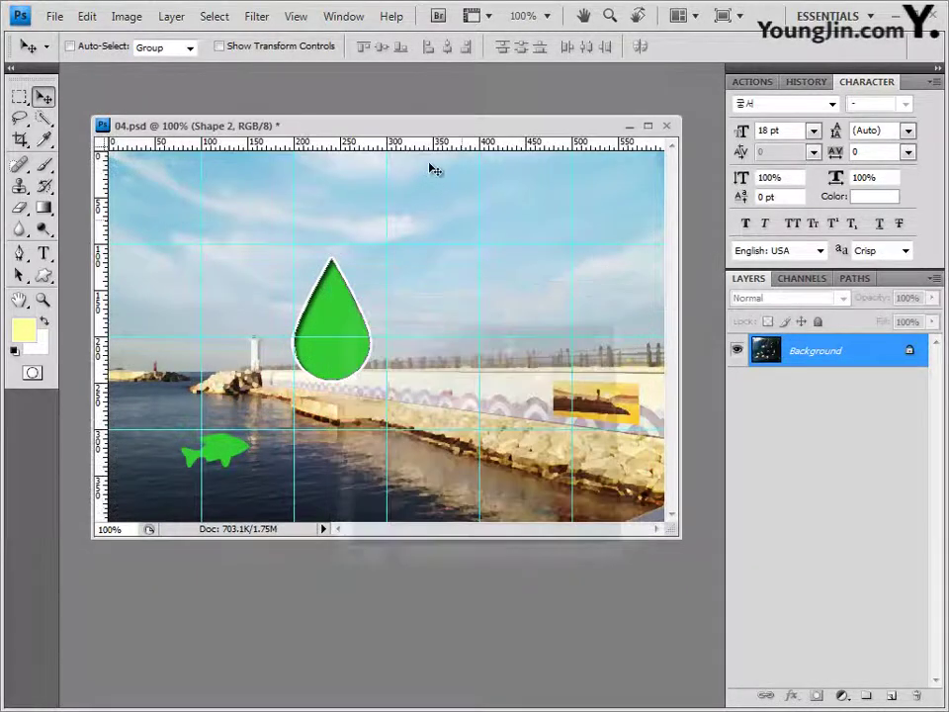
pyautogui.hotkey('ctrl', 'v')
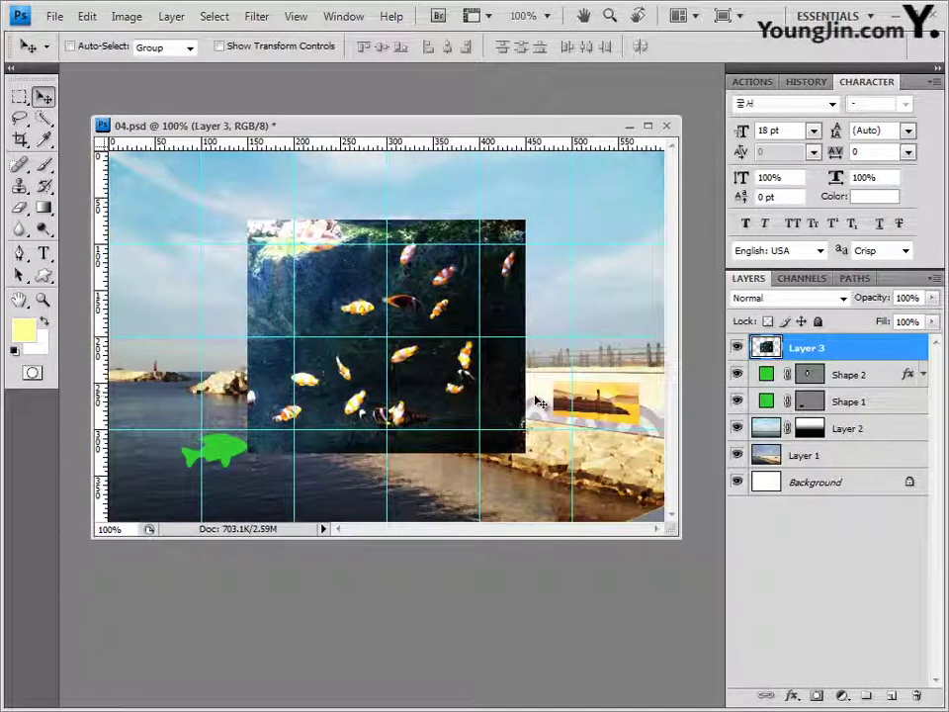
# Step: Scale the pasted fish photo proportionally to about 84%, covering the raindrop
pyautogui.hotkey('ctrl', 't')
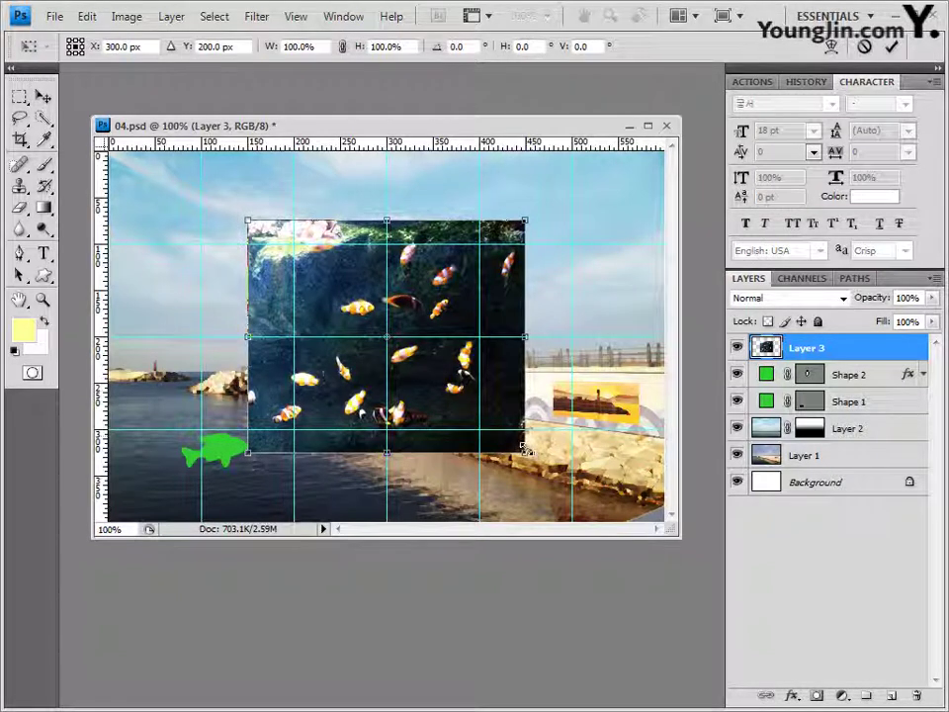
pyautogui.moveTo(525, 453); pyautogui.dragTo(474, 343)
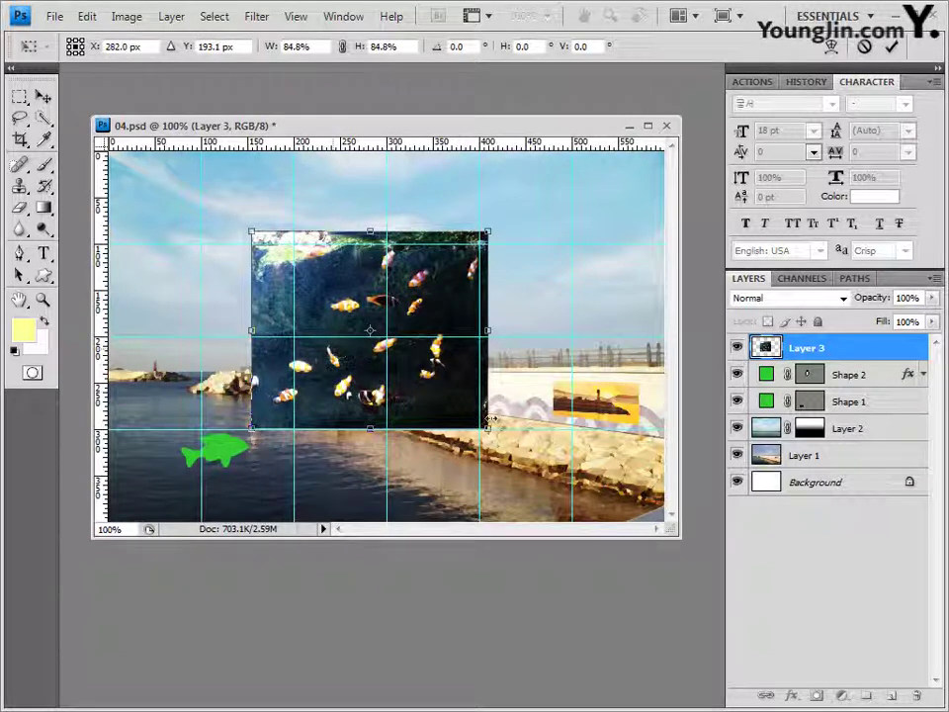
pyautogui.moveTo(492, 427)
pyautogui.mouseDown()
pyautogui.moveTo(475, 419)
pyautogui.moveTo(495, 441)
pyautogui.moveTo(475, 420)
pyautogui.moveTo(485, 427)
pyautogui.mouseUp()
pyautogui.press('Return')
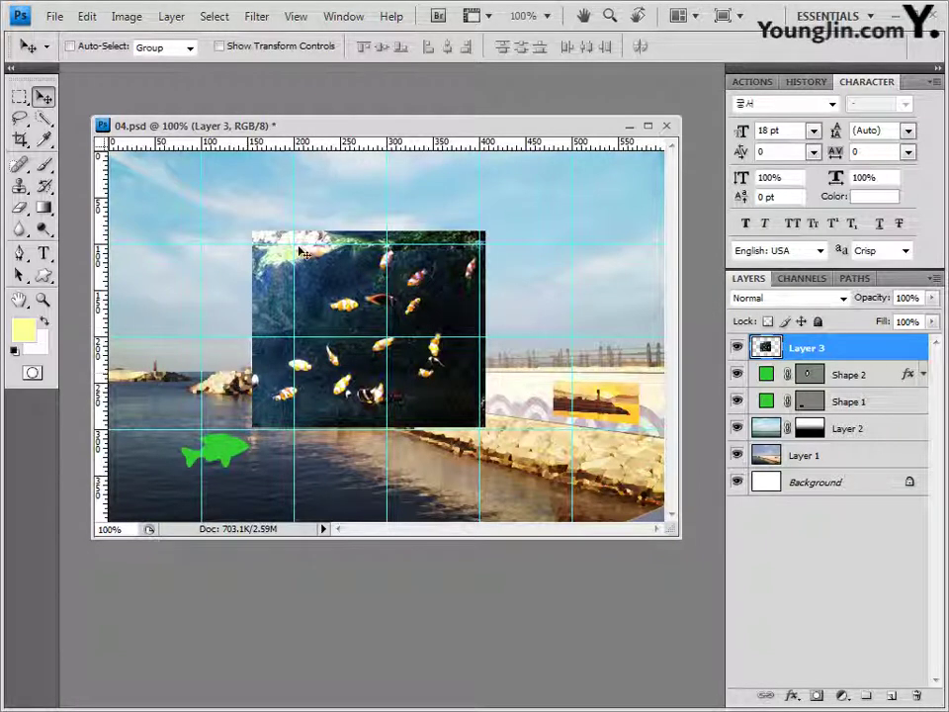
# Step: Apply the Texturizer filter to the fish photo with Canvas, 100% scaling, relief 4 and Top light, and clip it to the raindrop
pyautogui.click(269, 20)
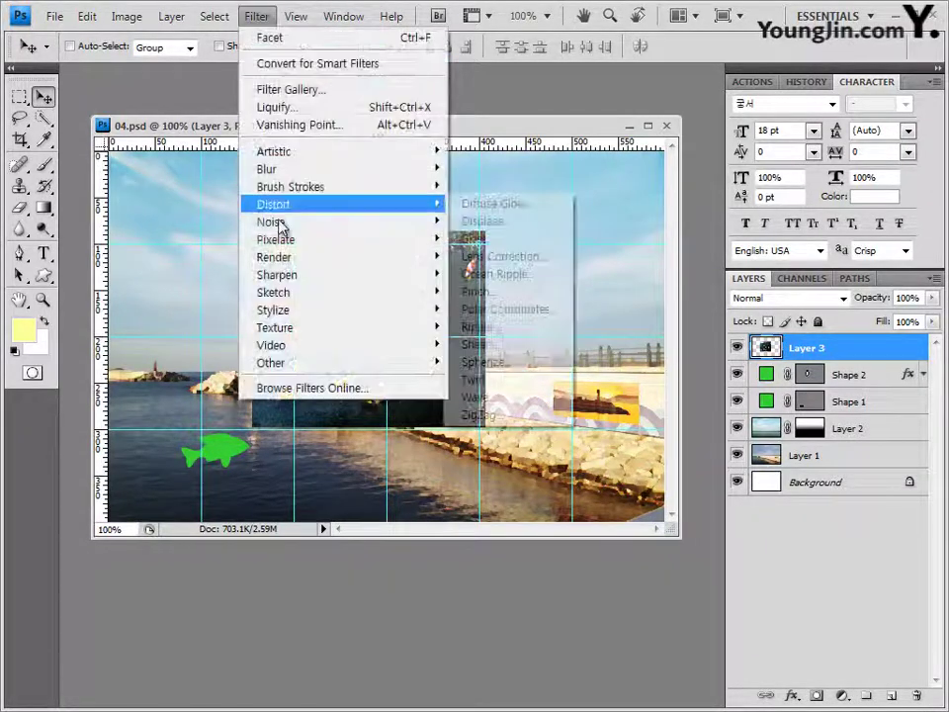
pyautogui.moveTo(342, 330)
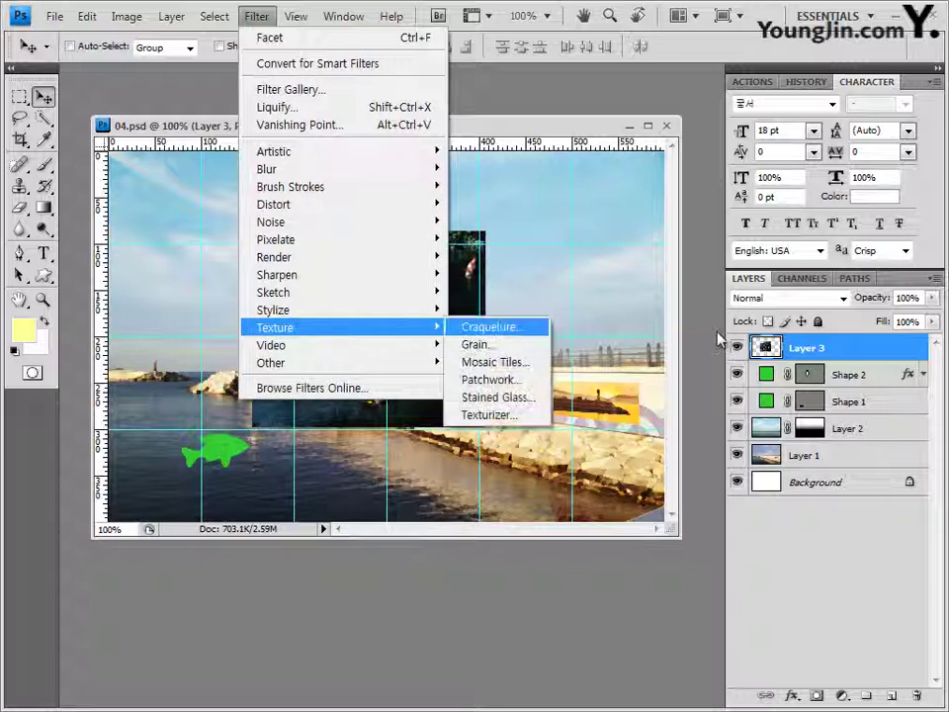
pyautogui.click(513, 420)
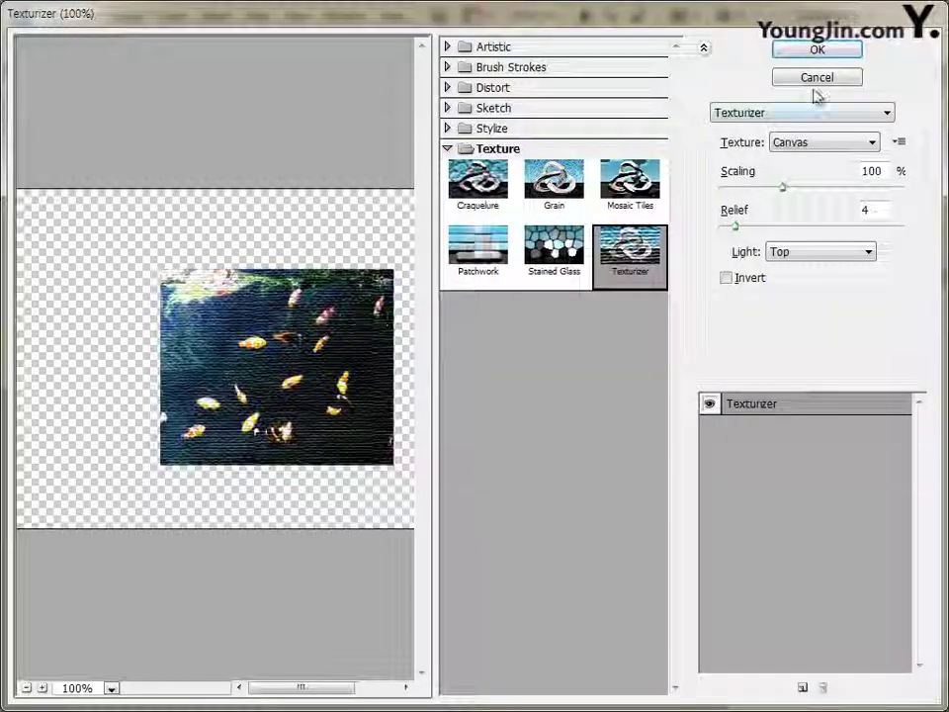
pyautogui.click(821, 55)
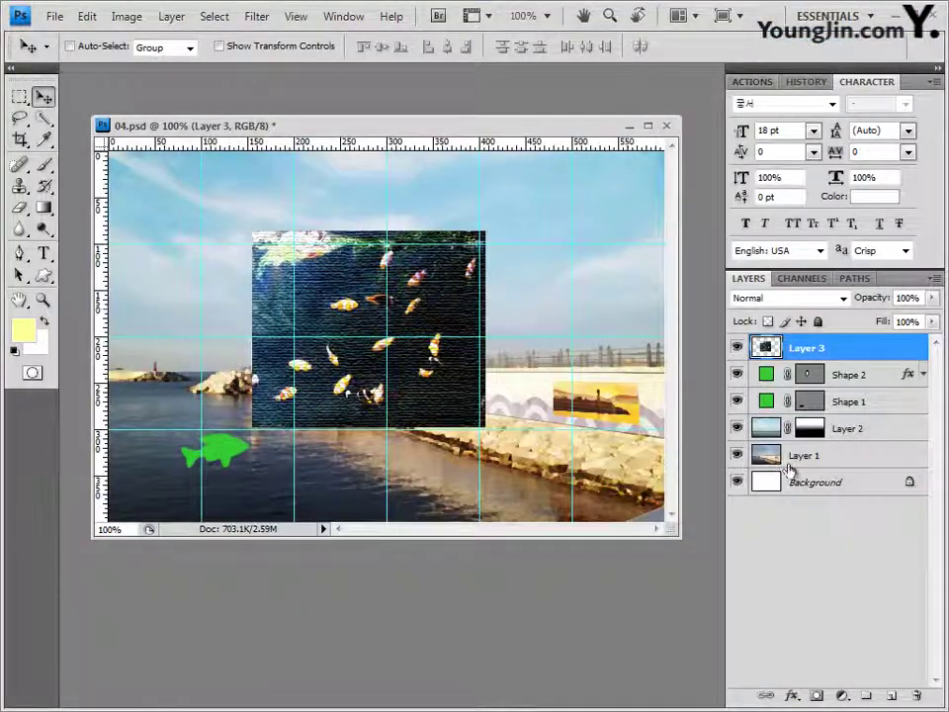
pyautogui.keyDown('alt'); pyautogui.click(815, 360); pyautogui.keyUp('alt')
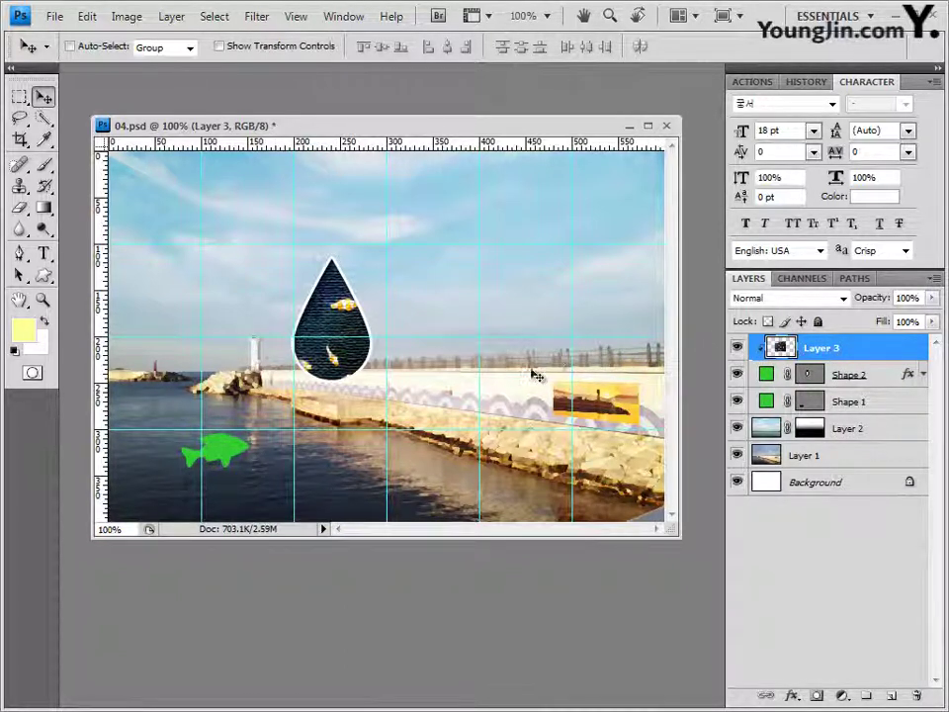
# Step: Scale the clipped fish photo to 61.5% width and 72.2% height and shift it left so several fish fill the raindrop
pyautogui.hotkey('ctrl', 't')
pyautogui.moveTo(484, 427); pyautogui.dragTo(445, 394)
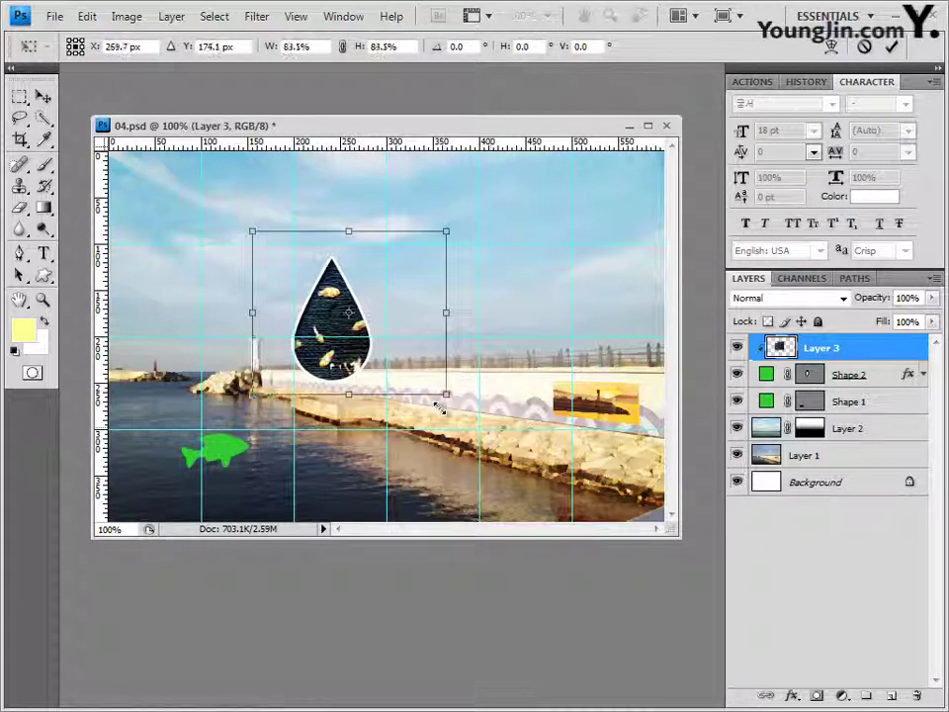
pyautogui.moveTo(257, 238); pyautogui.dragTo(282, 247)
pyautogui.moveTo(348, 319); pyautogui.dragTo(362, 289)
pyautogui.moveTo(283, 221); pyautogui.dragTo(284, 249)
pyautogui.moveTo(463, 313); pyautogui.dragTo(432, 319)
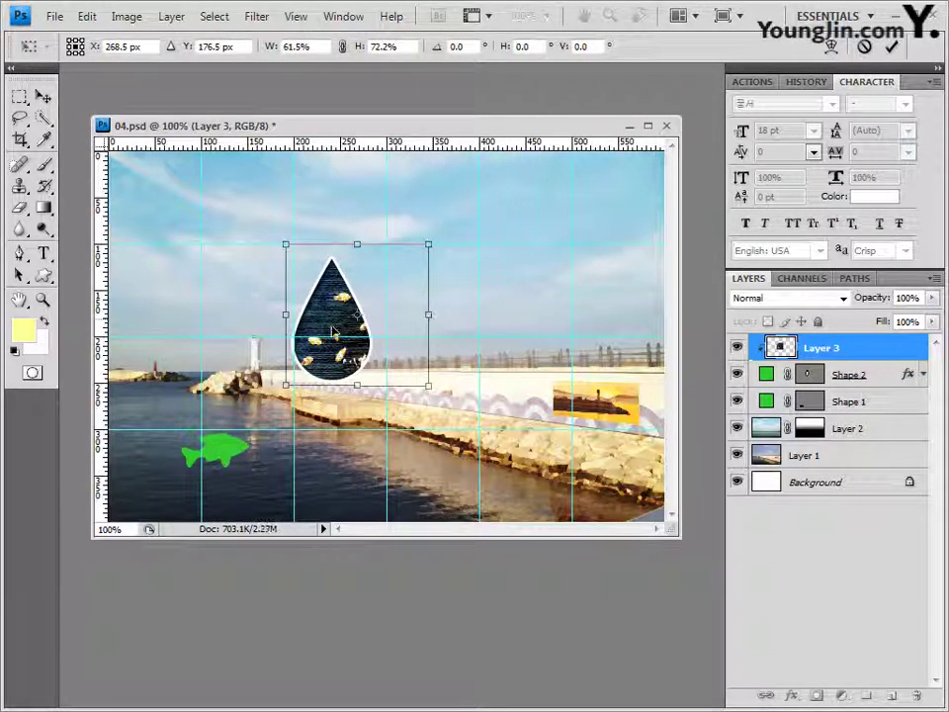
pyautogui.moveTo(336, 331); pyautogui.dragTo(310, 330)
pyautogui.press('Return')
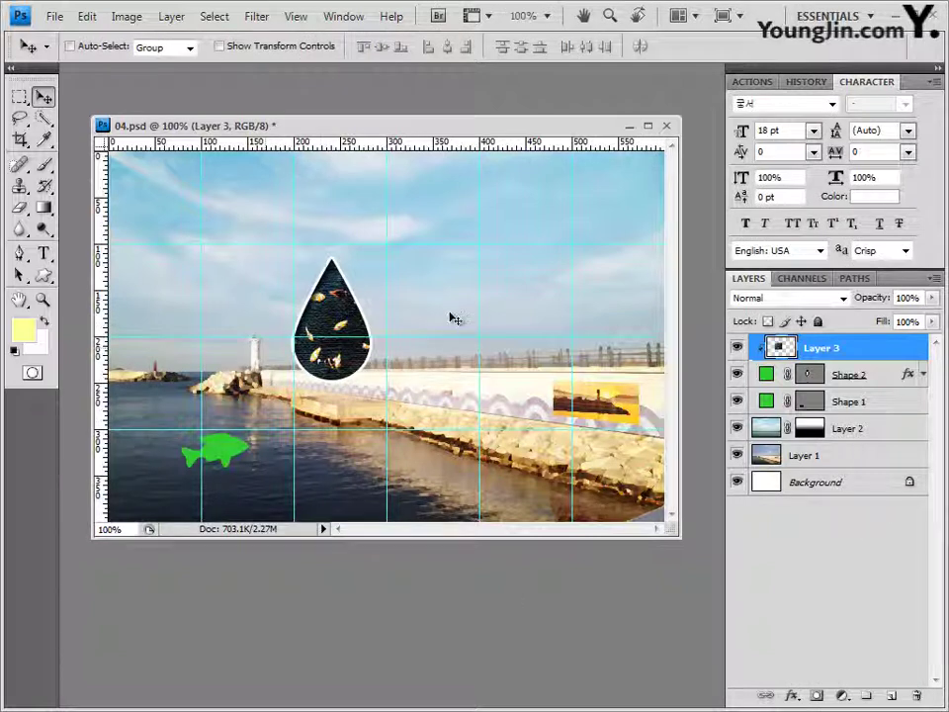
# Step: Draw a second raindrop about 77 px wide and 159 px high over the pier and move it across the 400 px vertical guide
pyautogui.click(44, 276)
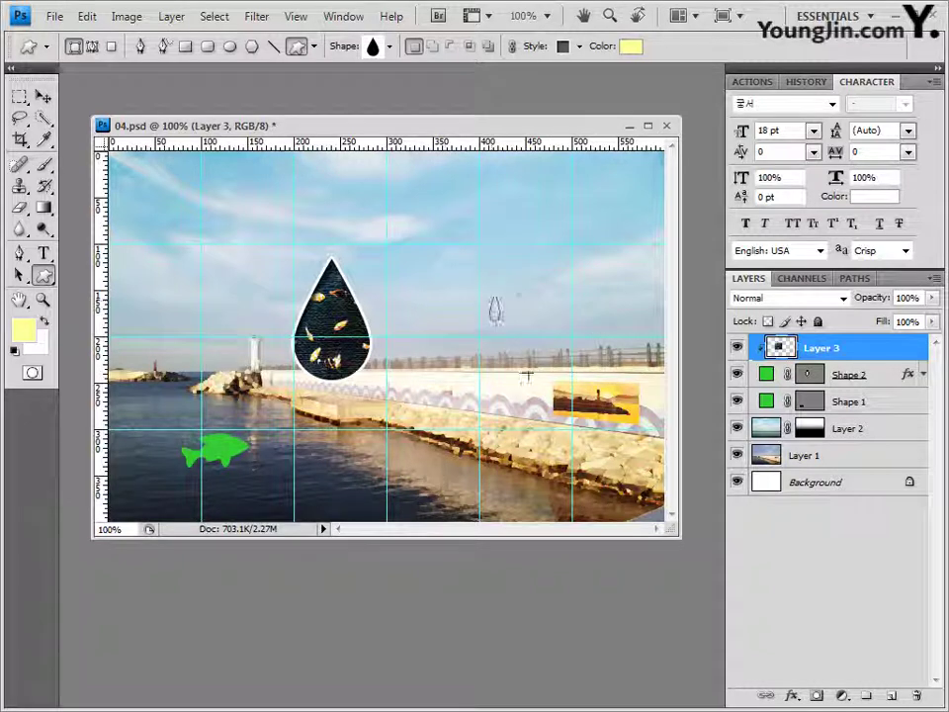
pyautogui.moveTo(527, 376)
pyautogui.mouseDown()
pyautogui.moveTo(571, 486)
pyautogui.moveTo(563, 435)
pyautogui.mouseUp()
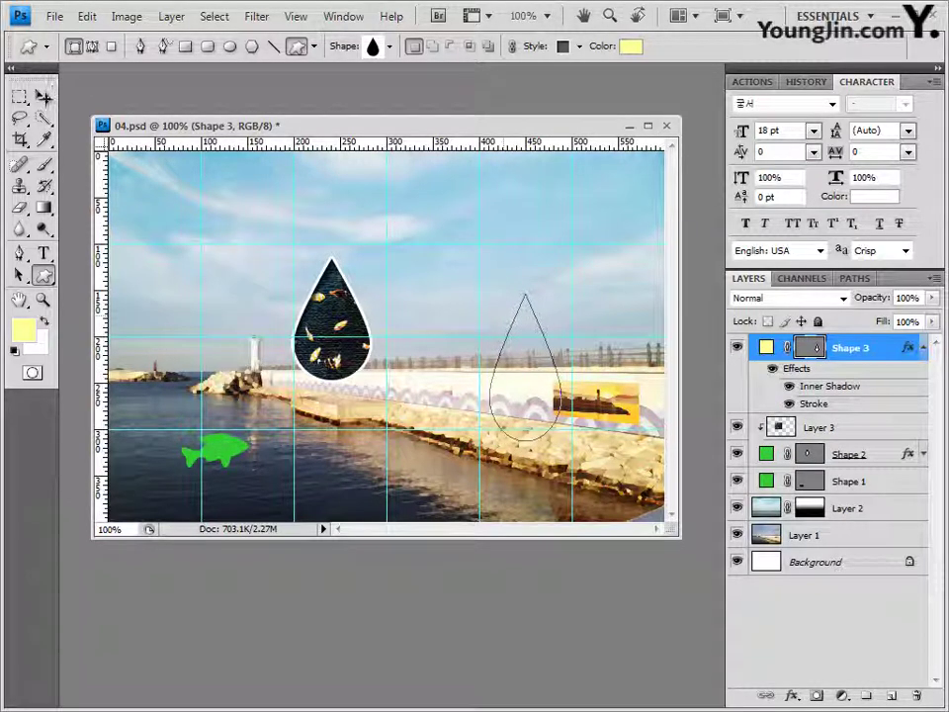
pyautogui.press('v')
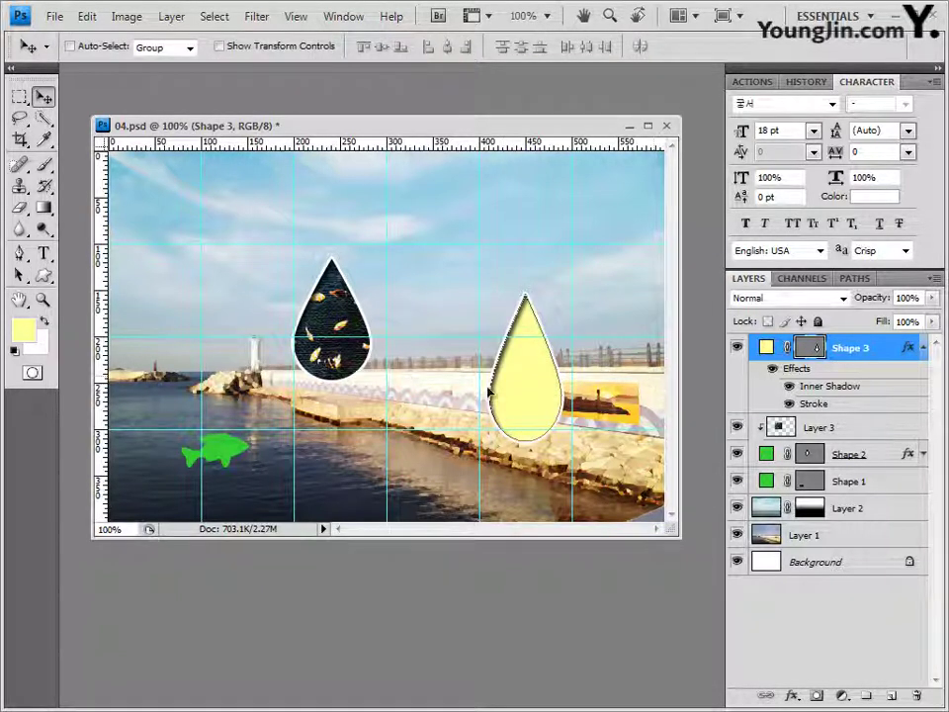
pyautogui.moveTo(535, 384); pyautogui.dragTo(513, 413)
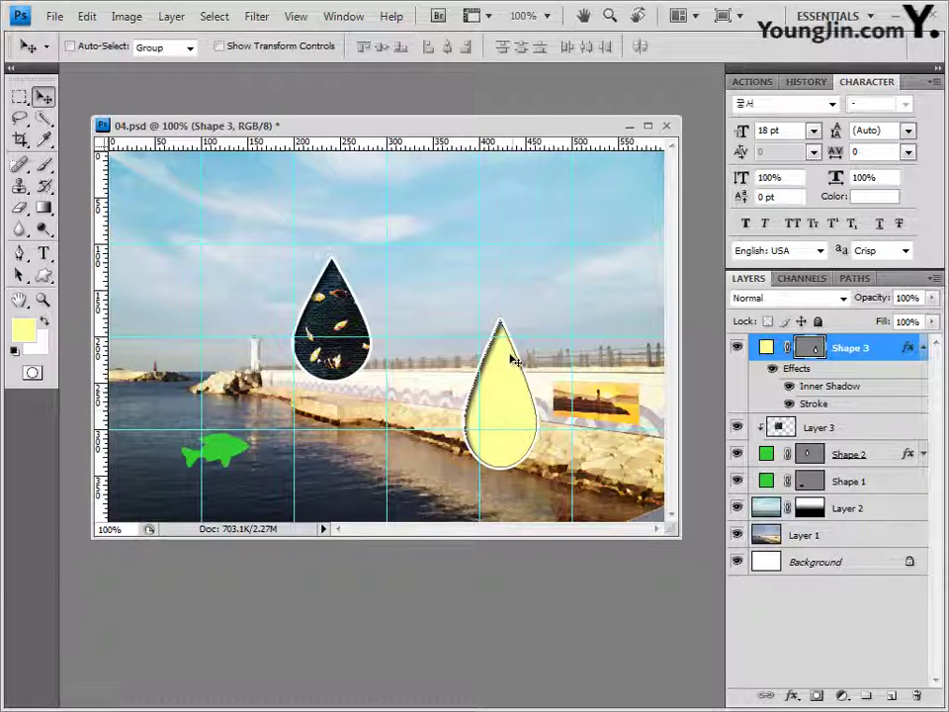
# Step: Remove the layer style from the second raindrop and set its fill color to #ff33cc
pyautogui.click(44, 276)
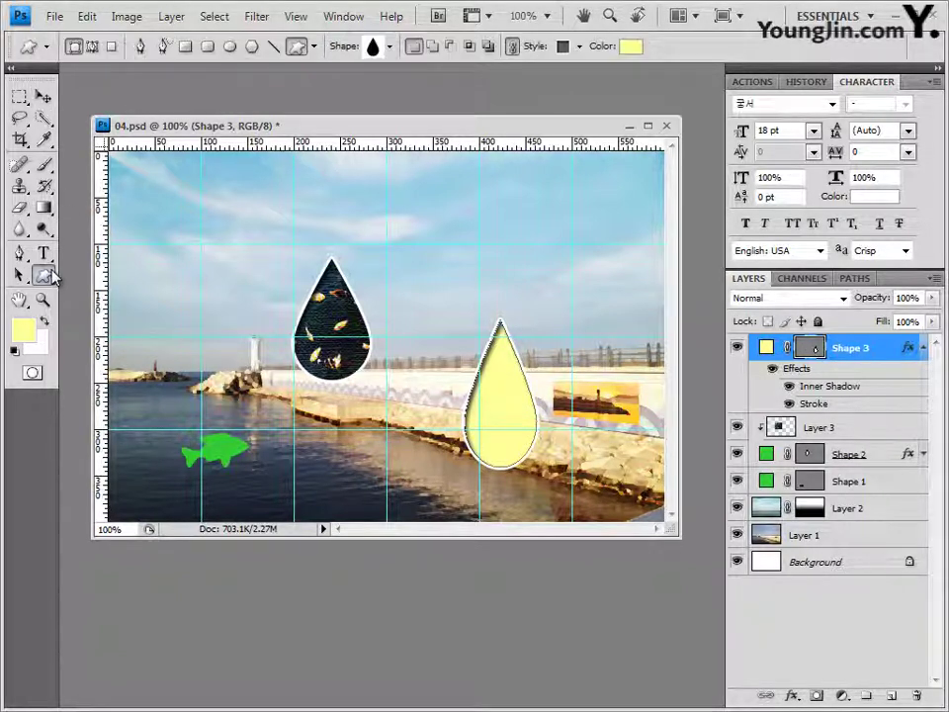
pyautogui.click(580, 46)
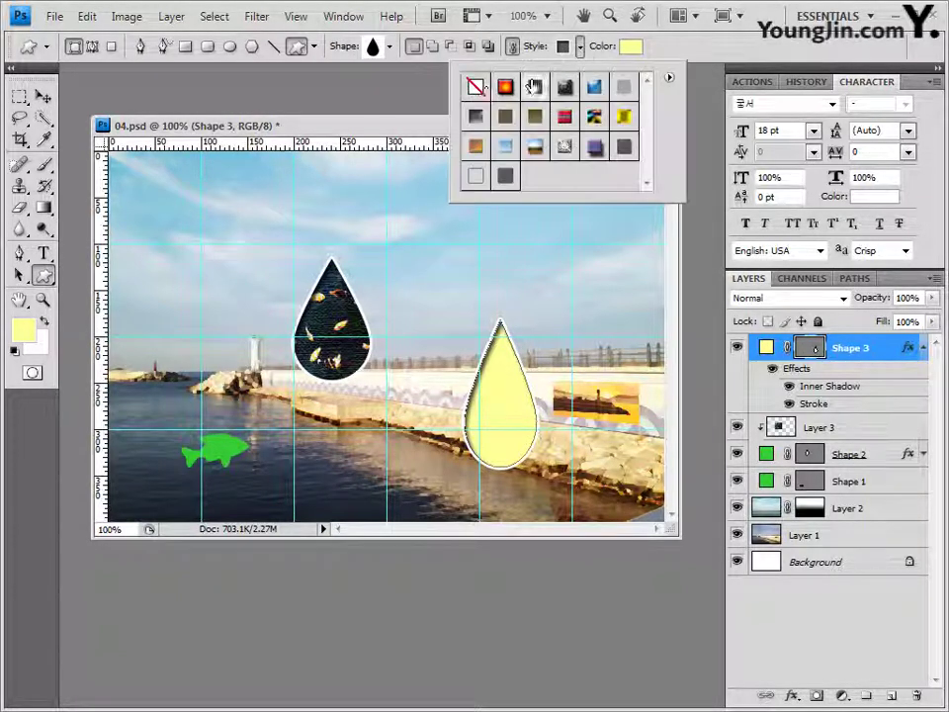
pyautogui.click(475, 88)
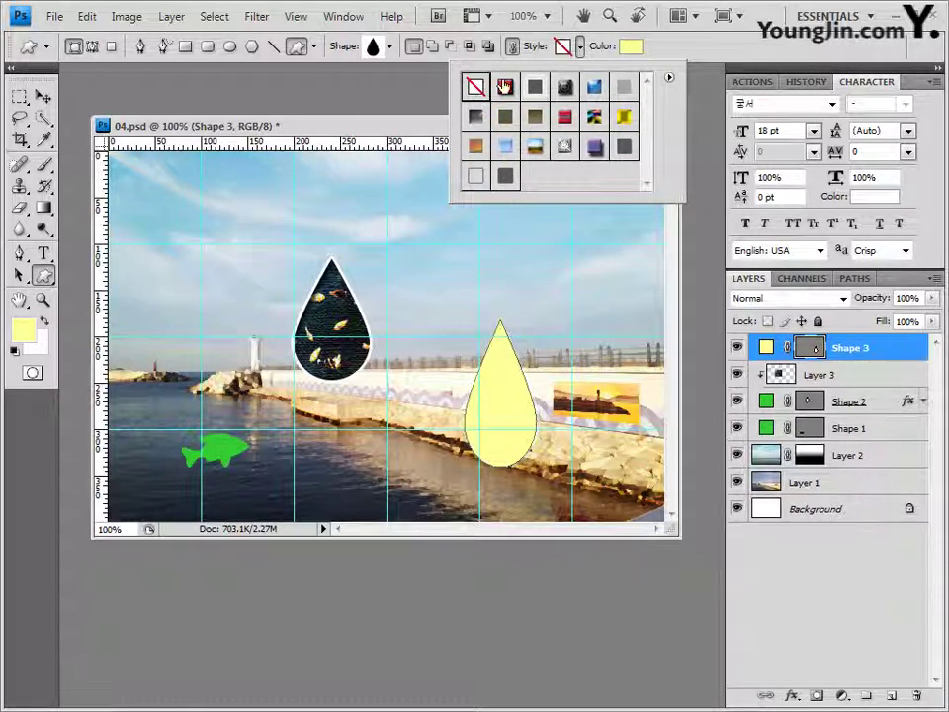
pyautogui.click(631, 46)
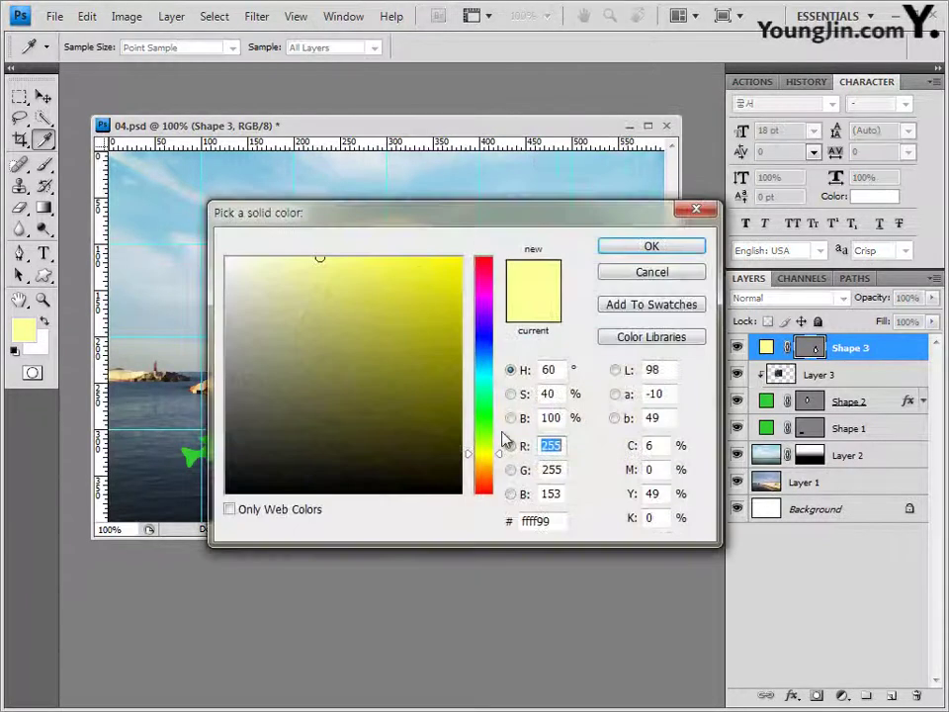
pyautogui.click(539, 521)
pyautogui.write('ff33cc')
pyautogui.click(678, 248)
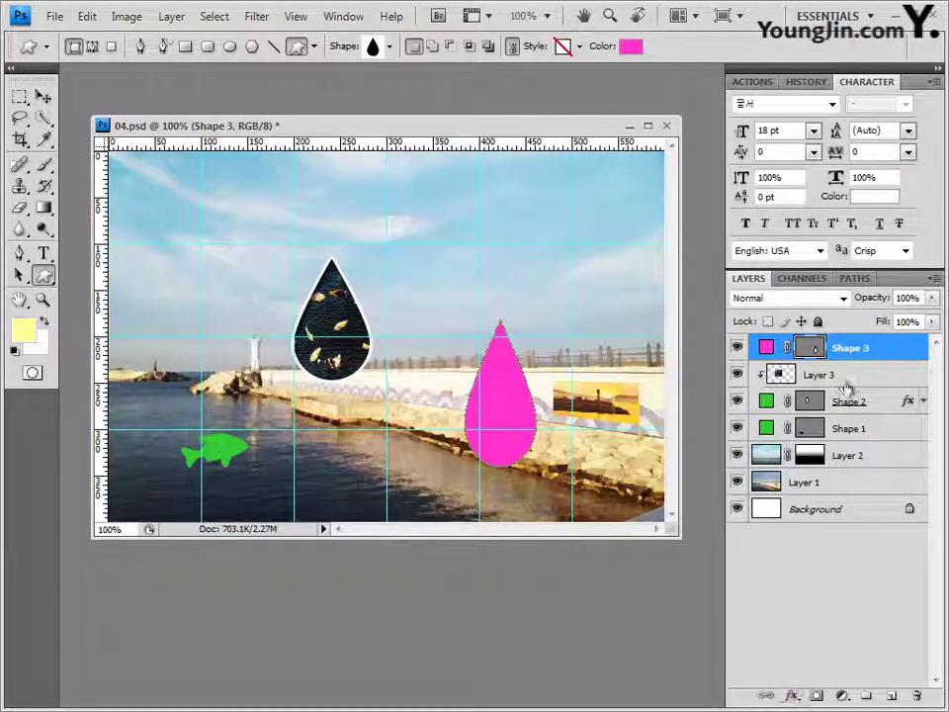
pyautogui.doubleClick(852, 350)
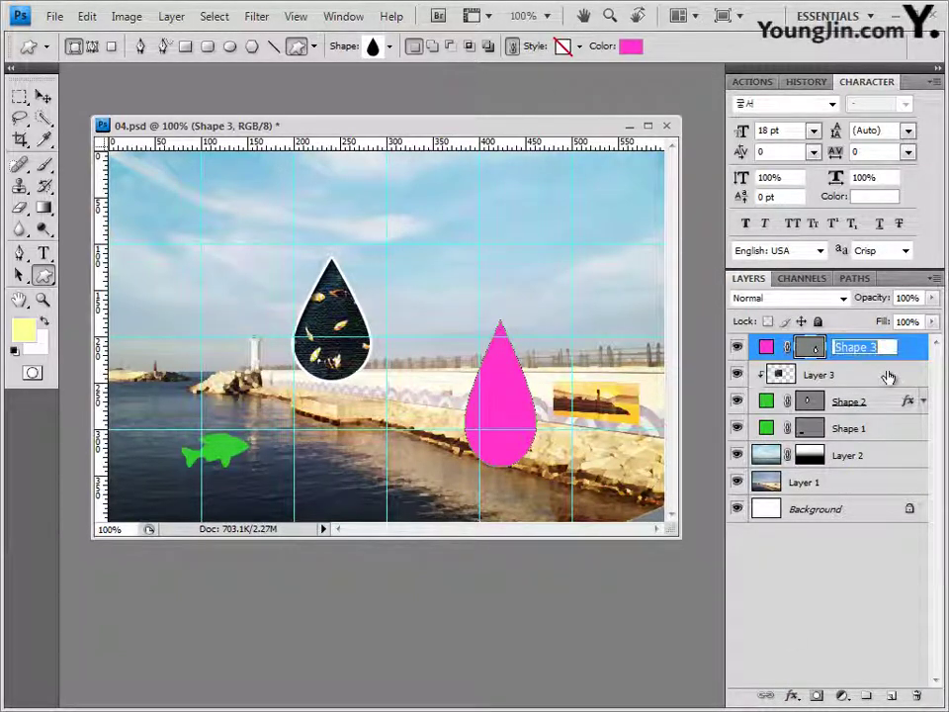
pyautogui.click(850, 376)
pyautogui.click(846, 351)
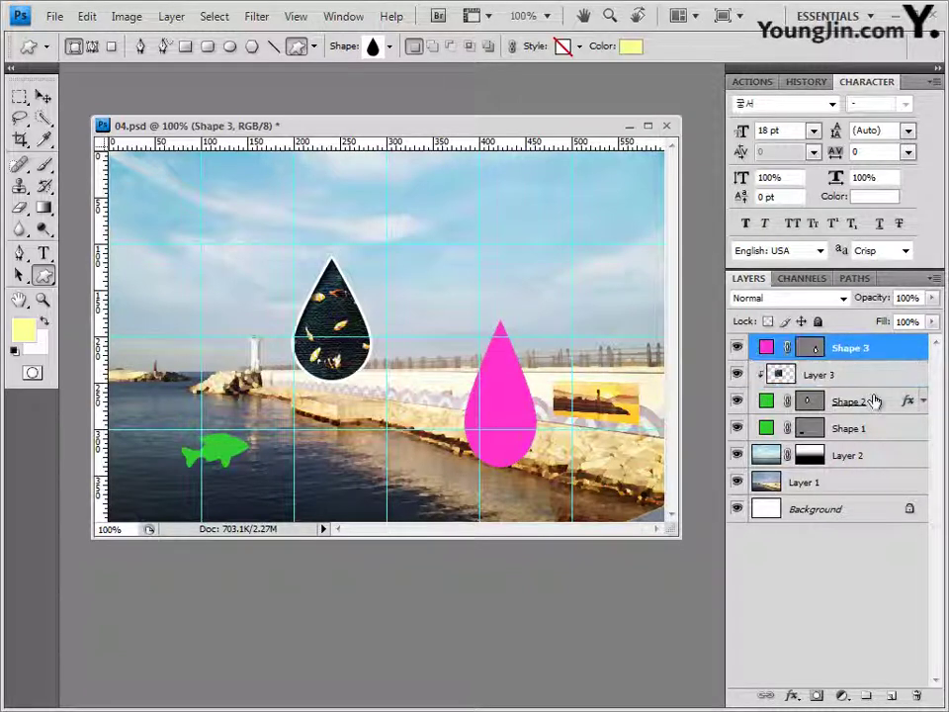
# Step: Add an Inner Shadow with default settings to the pink raindrop's Shape 3 layer
pyautogui.doubleClick(902, 353)
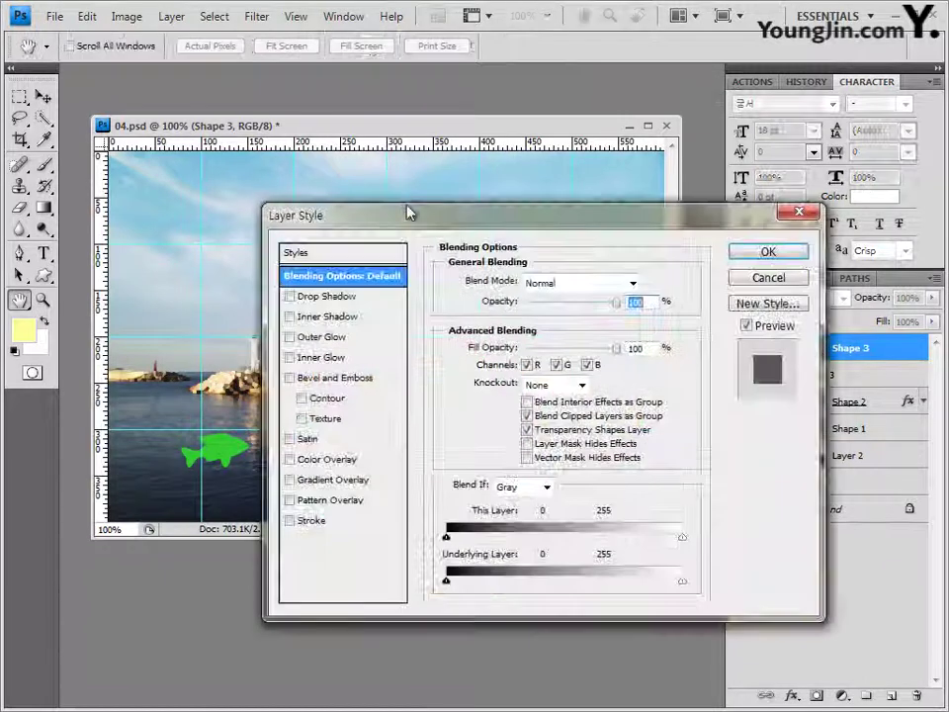
pyautogui.moveTo(511, 215); pyautogui.dragTo(529, 187)
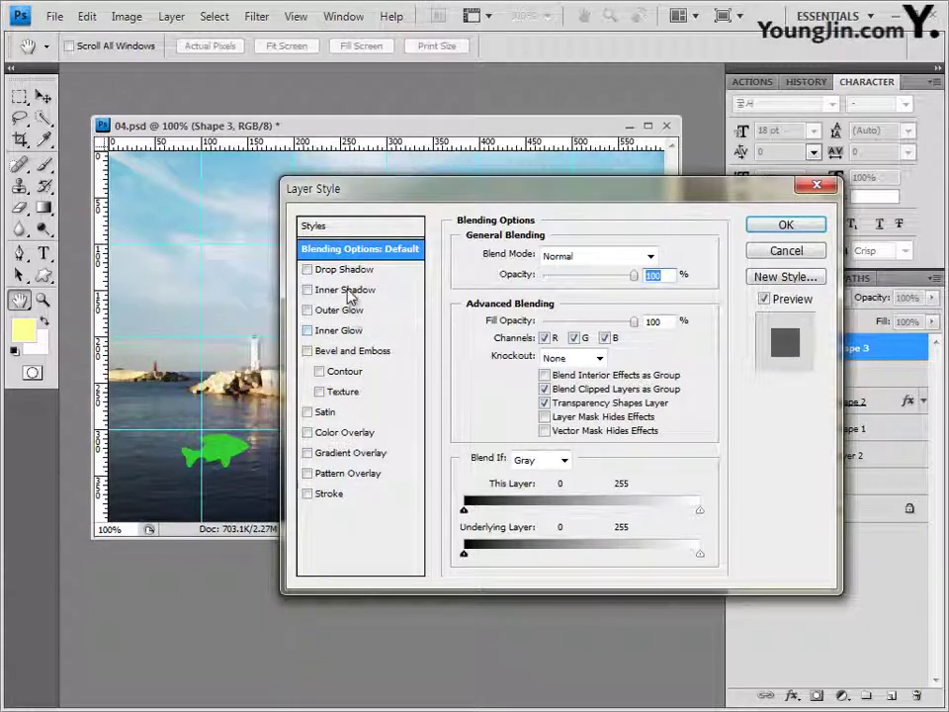
pyautogui.click(309, 291)
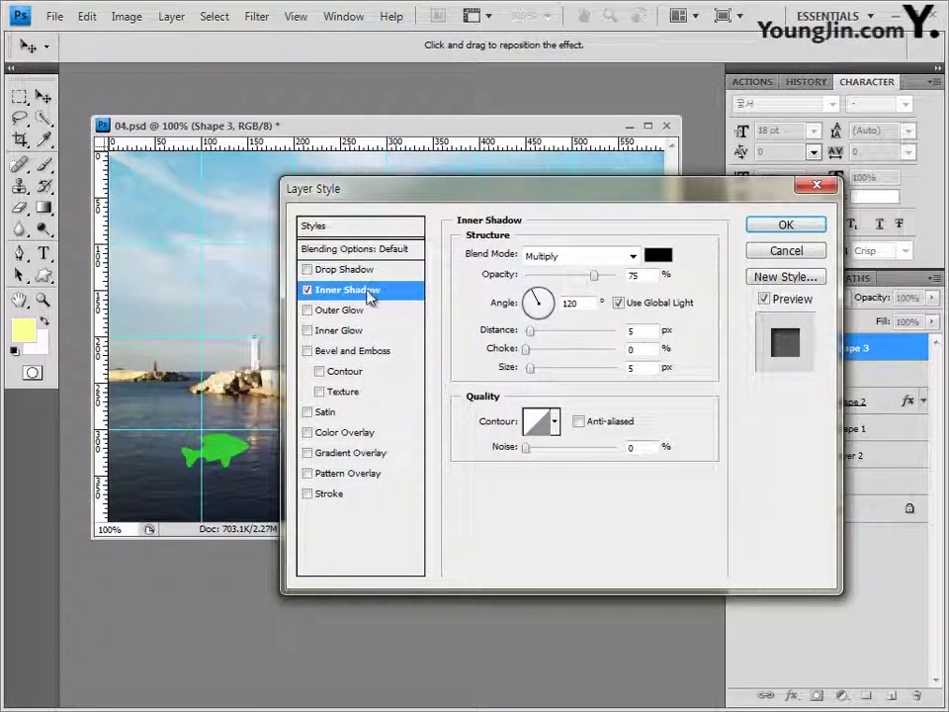
# Step: Add a 3 px outside stroke in white (#ffffff) to the pink raindrop and collapse its effects list
pyautogui.click(332, 494)
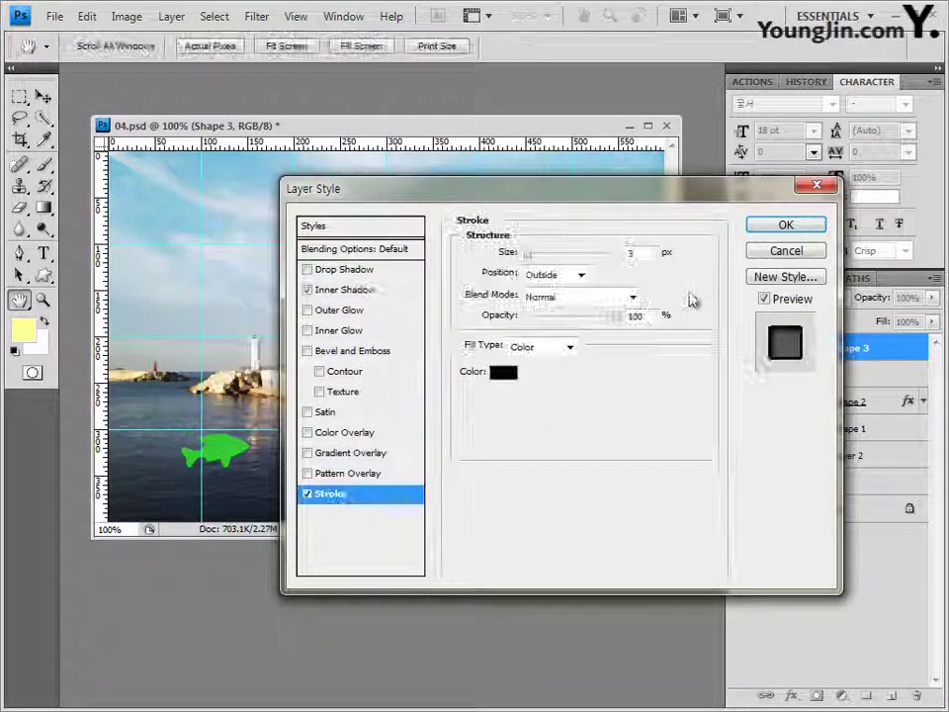
pyautogui.click(504, 373)
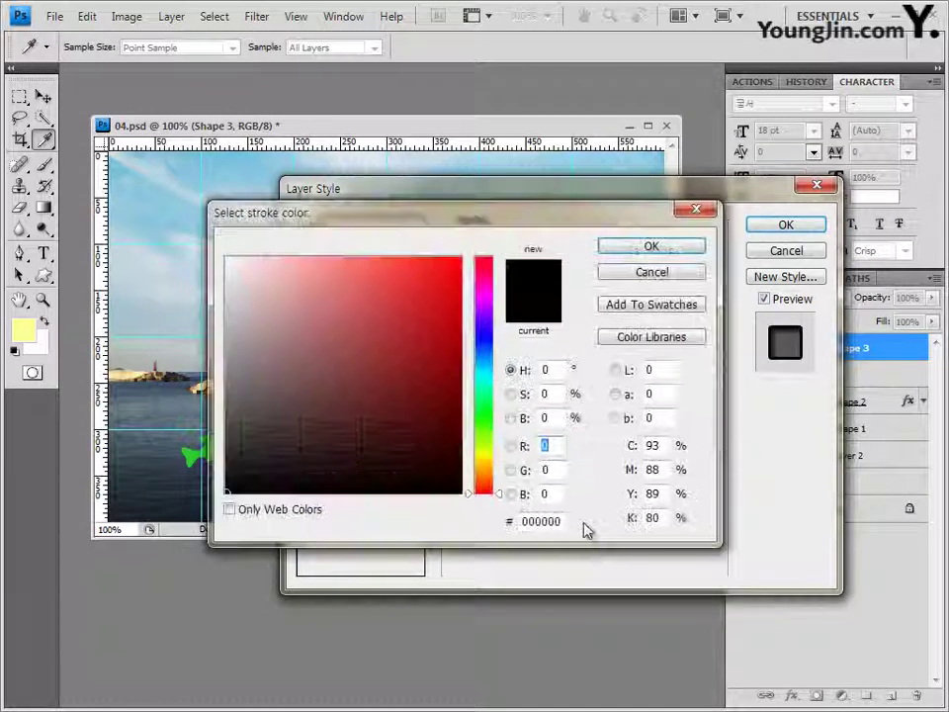
pyautogui.click(542, 521)
pyautogui.write('ffffff')
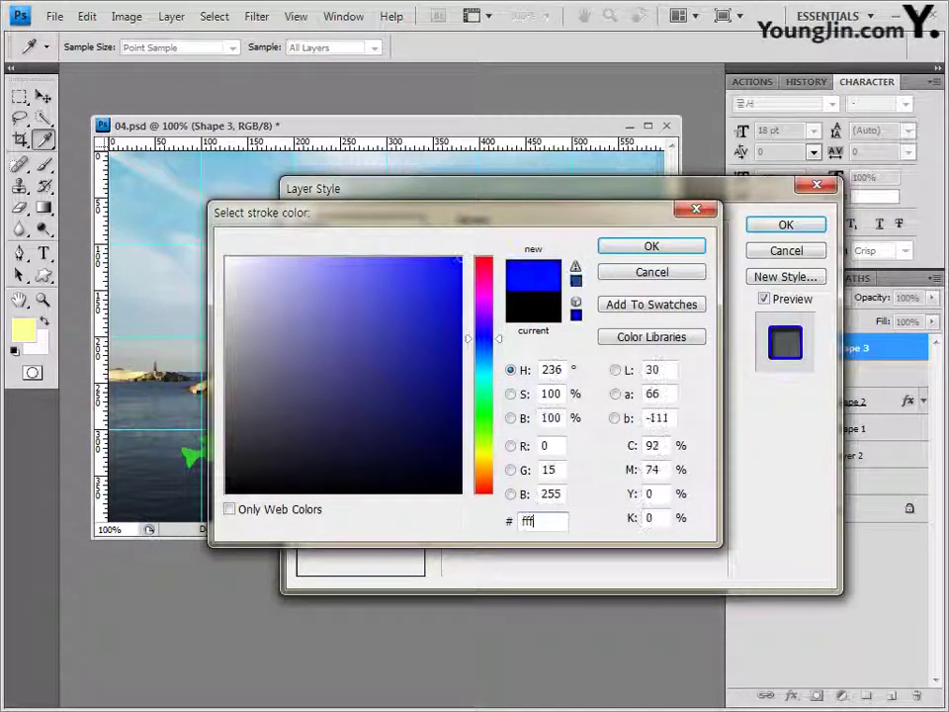
pyautogui.click(694, 248)
pyautogui.click(787, 226)
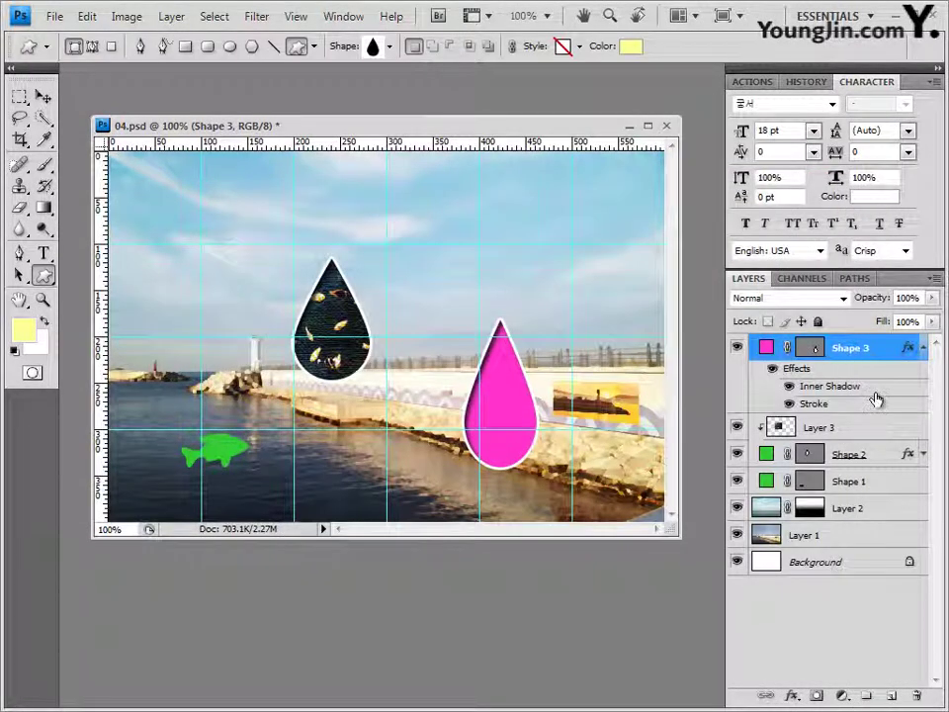
pyautogui.click(923, 348)
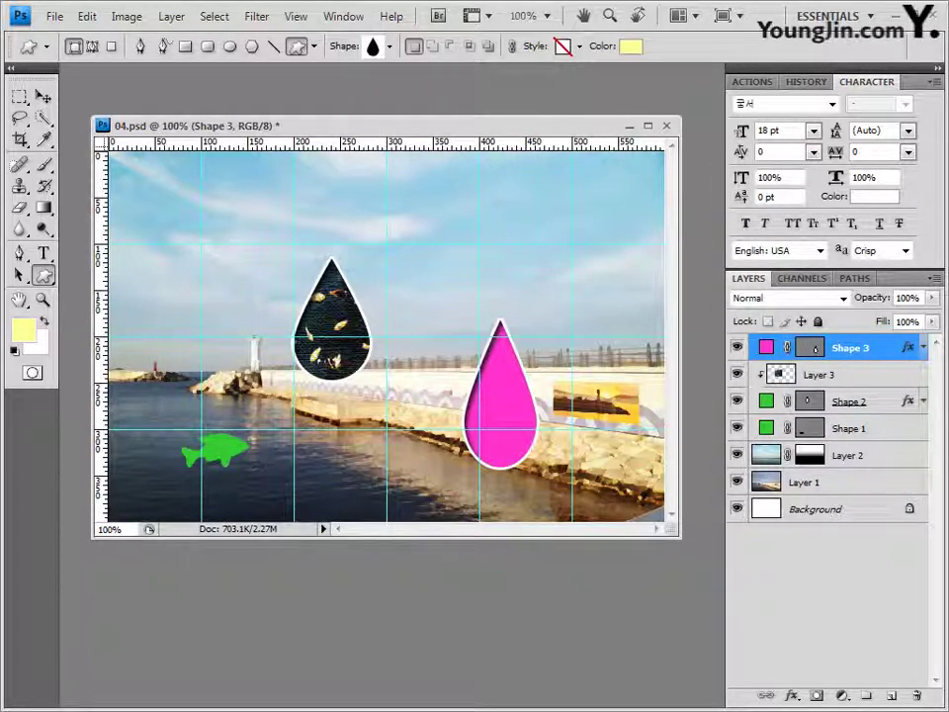
# Step: Open 2급-12.JPG from the 기출문제01 folder and copy the entire photo into 04.psd as a new layer
pyautogui.hotkey('alt', 'Tab')
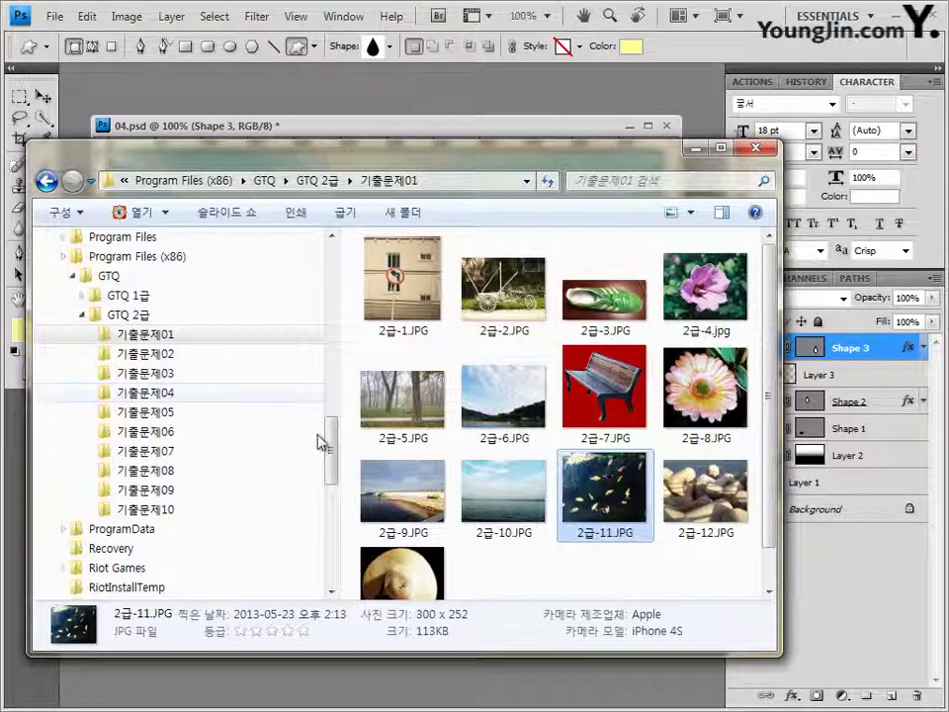
pyautogui.press('Right')
pyautogui.moveTo(461, 157); pyautogui.dragTo(434, 98)
pyautogui.moveTo(170, 71); pyautogui.dragTo(337, 289)
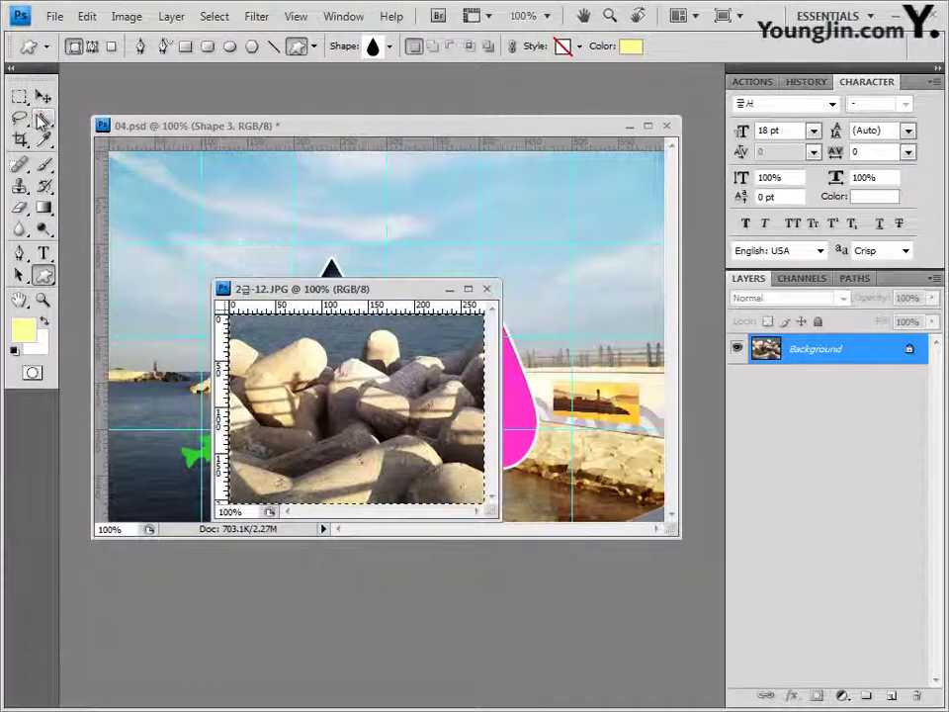
pyautogui.hotkey('ctrl', 'a')
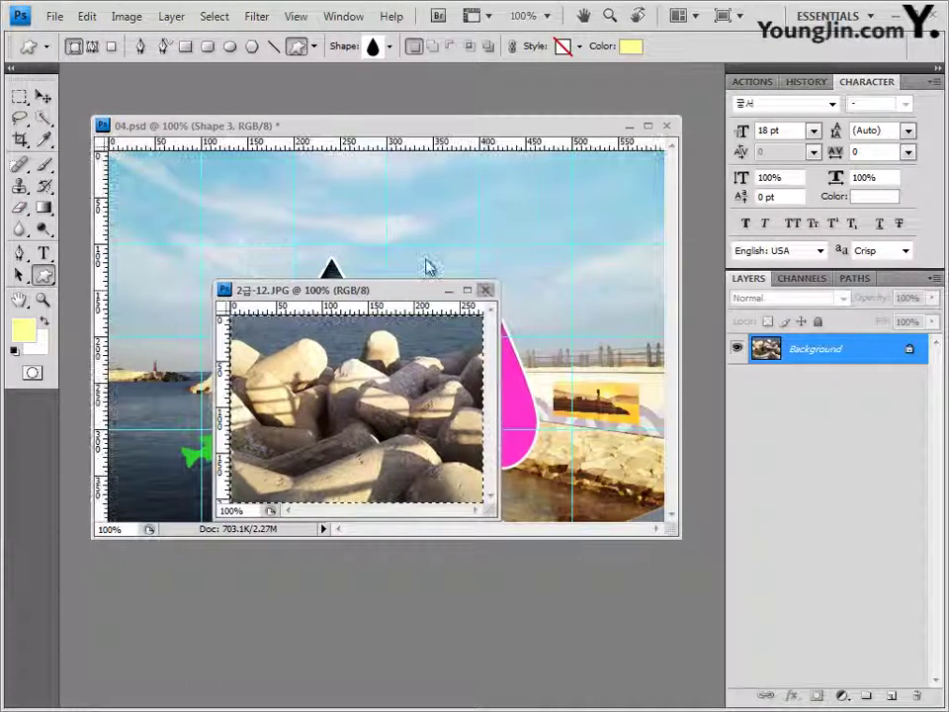
pyautogui.click(487, 288)
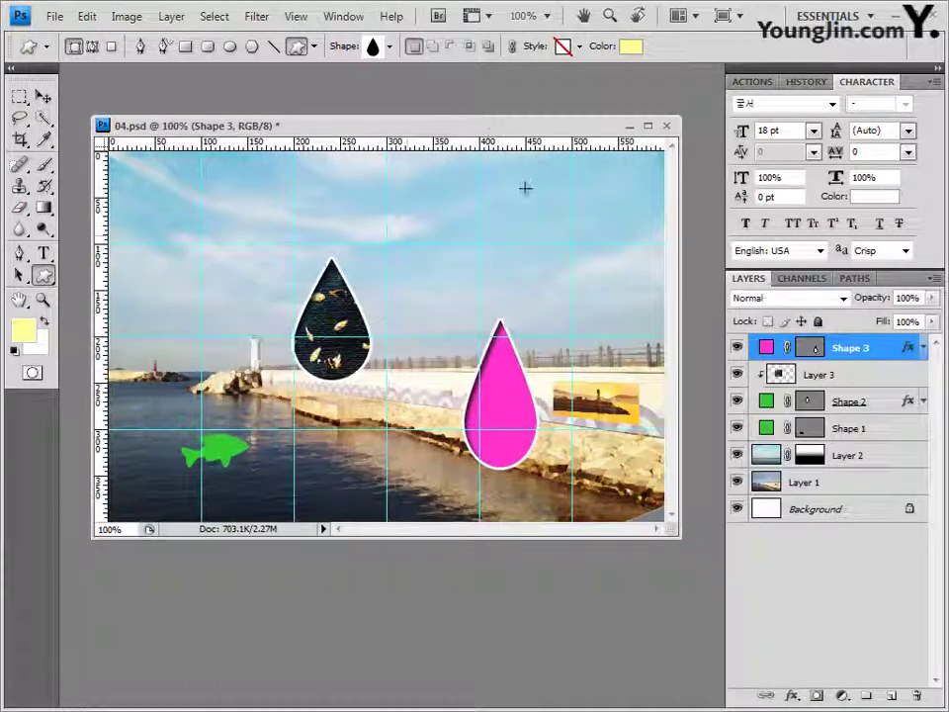
pyautogui.hotkey('ctrl', 'v')
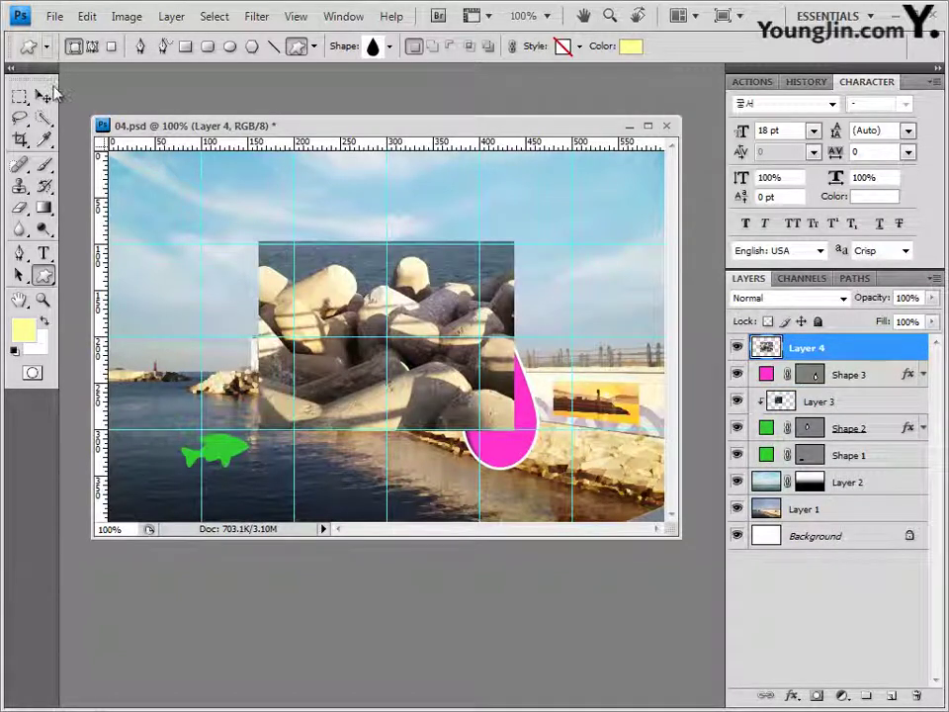
# Step: Set the concrete-block photo layer to 70% opacity, clip it to the pink raindrop and move it so it fills the shape
pyautogui.click(42, 95)
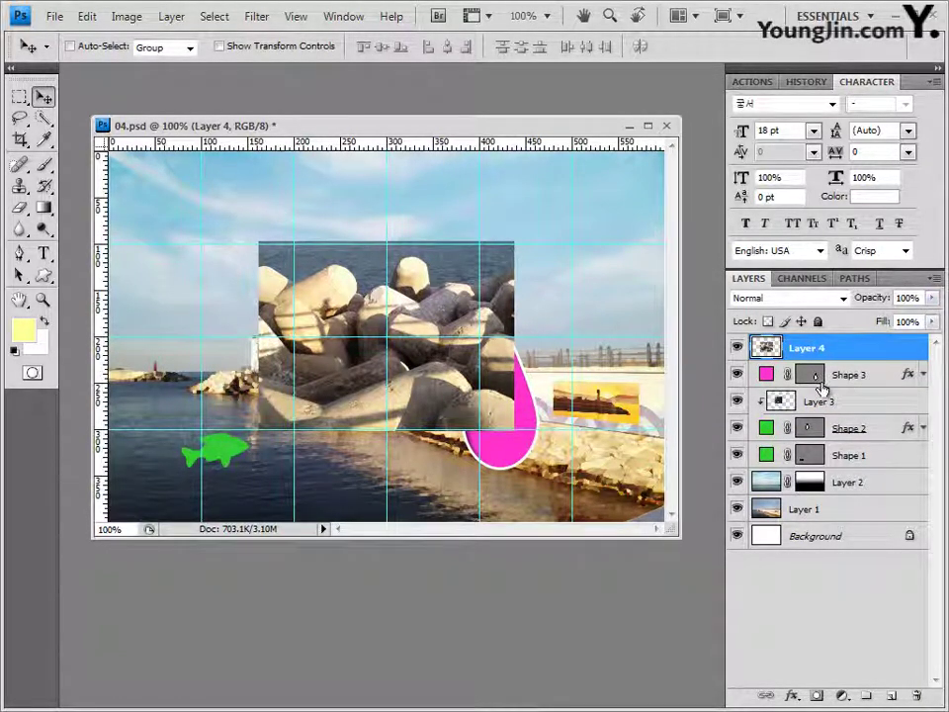
pyautogui.press('7')
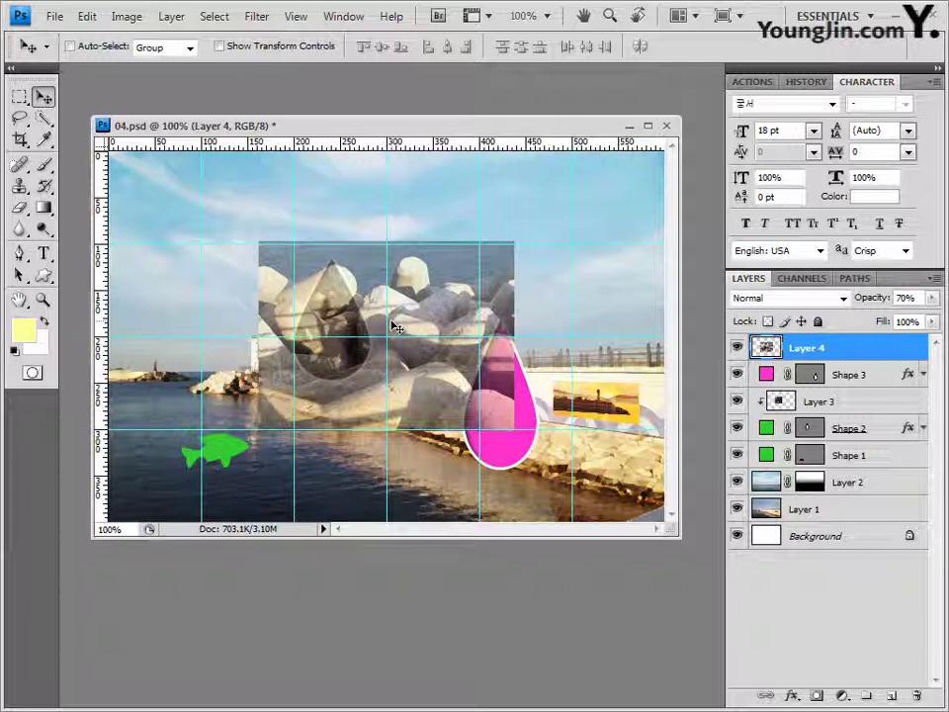
pyautogui.keyDown('alt'); pyautogui.click(850, 359); pyautogui.keyUp('alt')
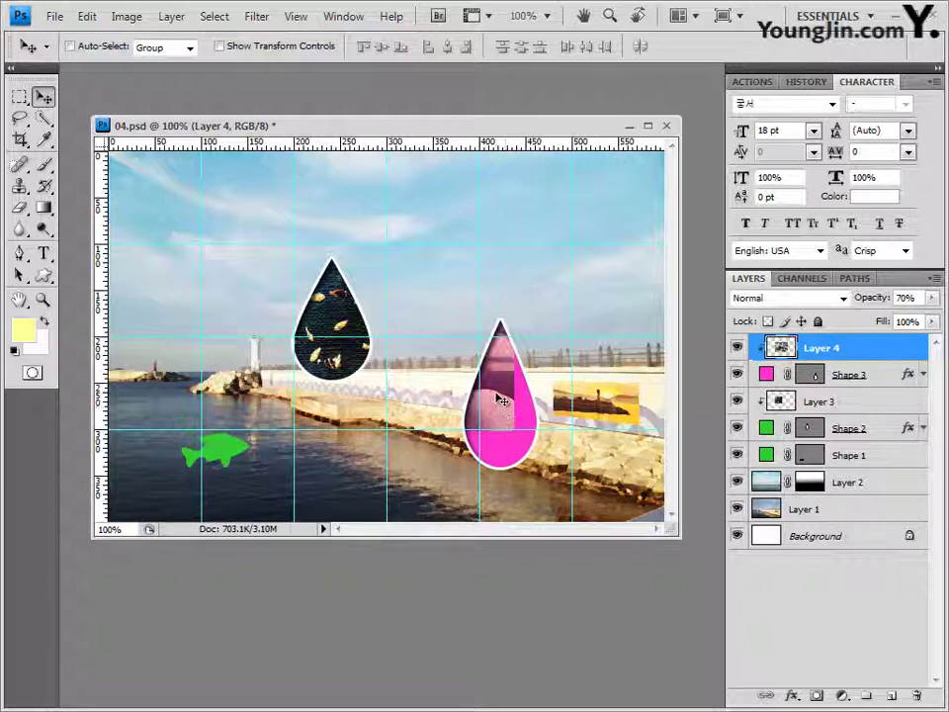
pyautogui.moveTo(501, 400)
pyautogui.mouseDown()
pyautogui.moveTo(537, 435)
pyautogui.moveTo(532, 427)
pyautogui.moveTo(516, 439)
pyautogui.moveTo(510, 397)
pyautogui.mouseUp()
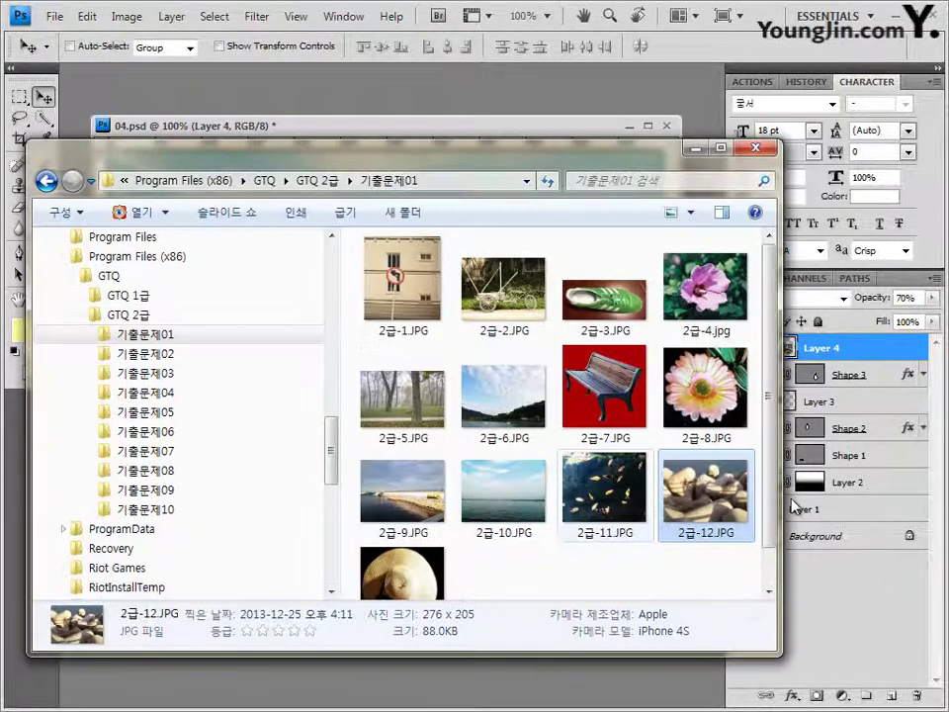
# Step: Open the straw hat photo 2급-13.JPG from the 기출문제01 folder and float it in its own window
pyautogui.scroll(-1, 773, 559)
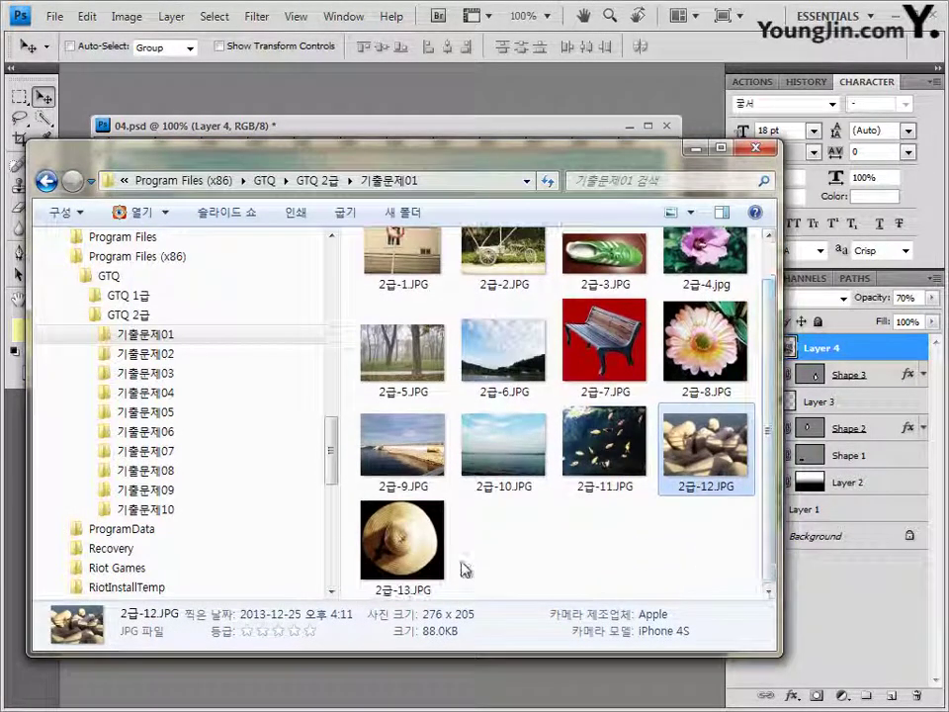
pyautogui.moveTo(415, 557); pyautogui.dragTo(554, 98)
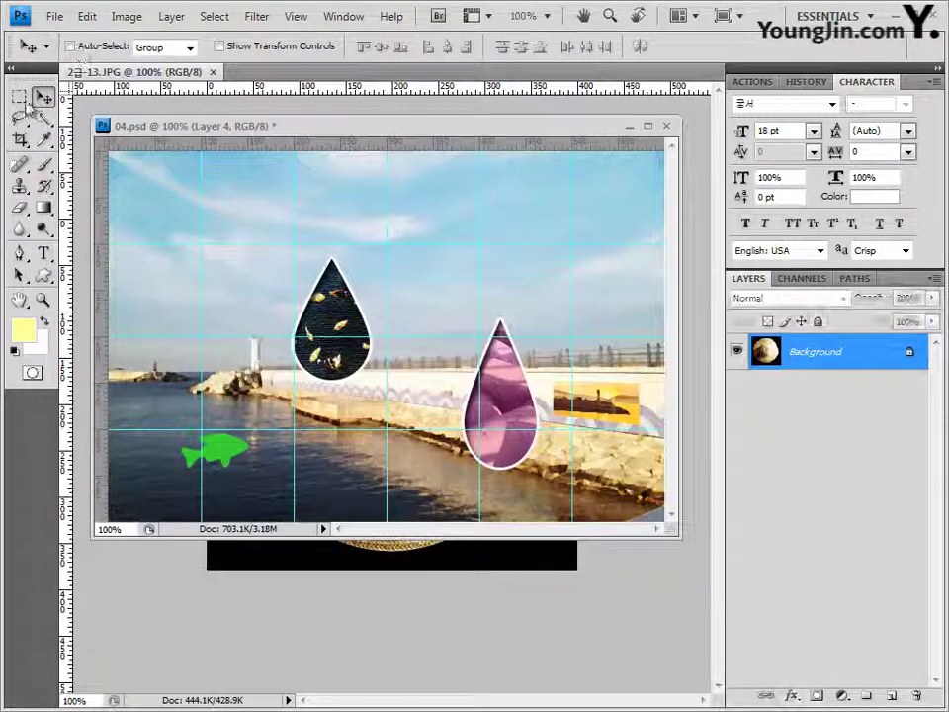
pyautogui.moveTo(94, 68); pyautogui.dragTo(302, 221)
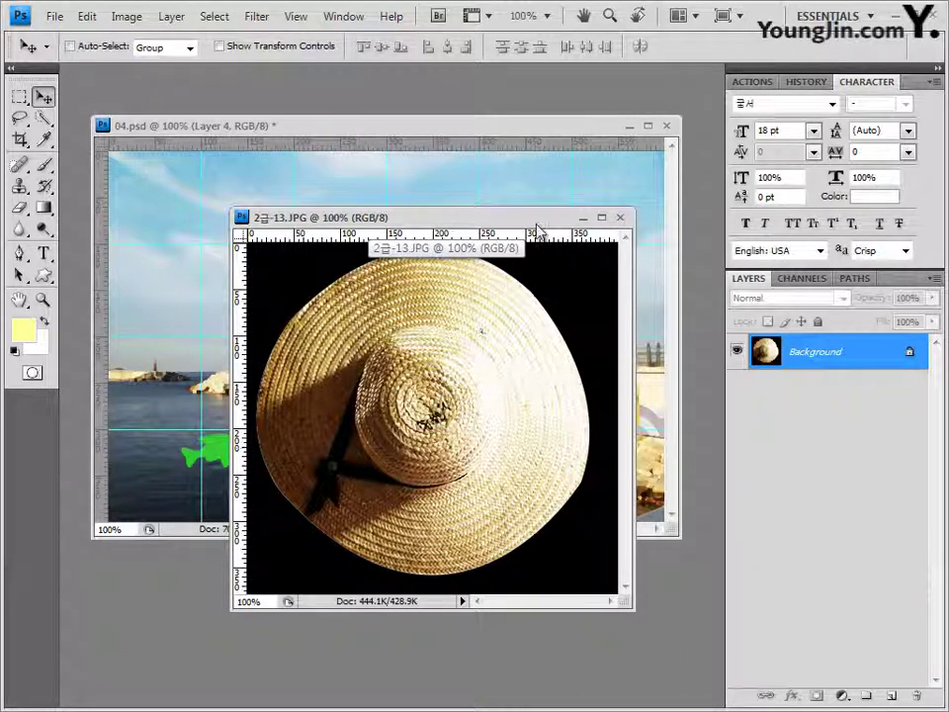
pyautogui.moveTo(534, 217); pyautogui.dragTo(554, 214)
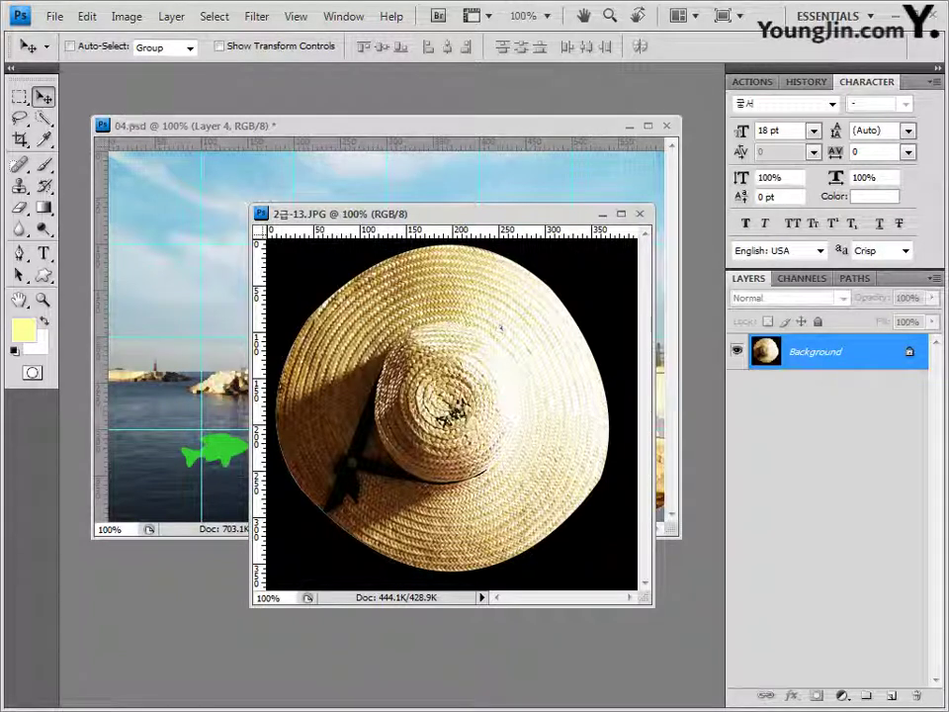
# Step: Select the straw hat by picking the black background with the Magic Wand at tolerance 10 and inverting the selection
pyautogui.click(43, 117)
pyautogui.rightClick(44, 118)
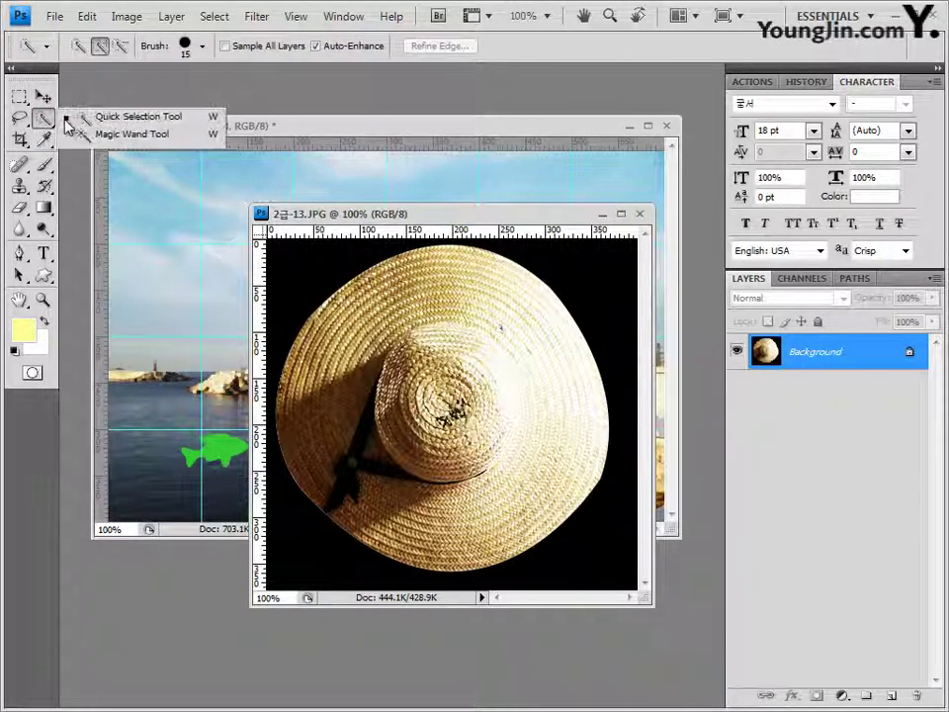
pyautogui.click(129, 134)
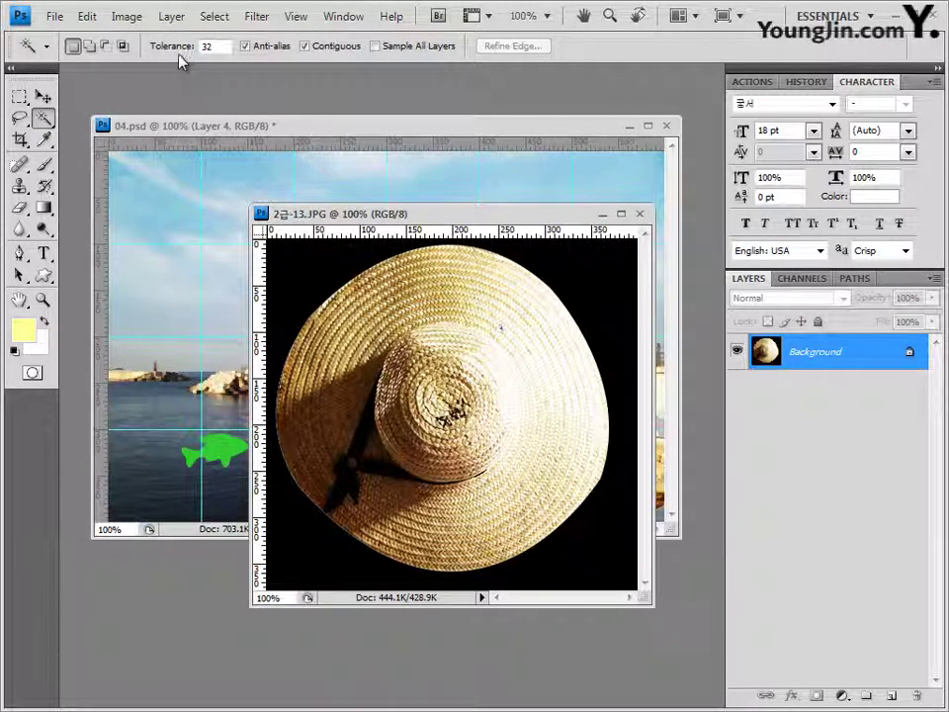
pyautogui.doubleClick(208, 46)
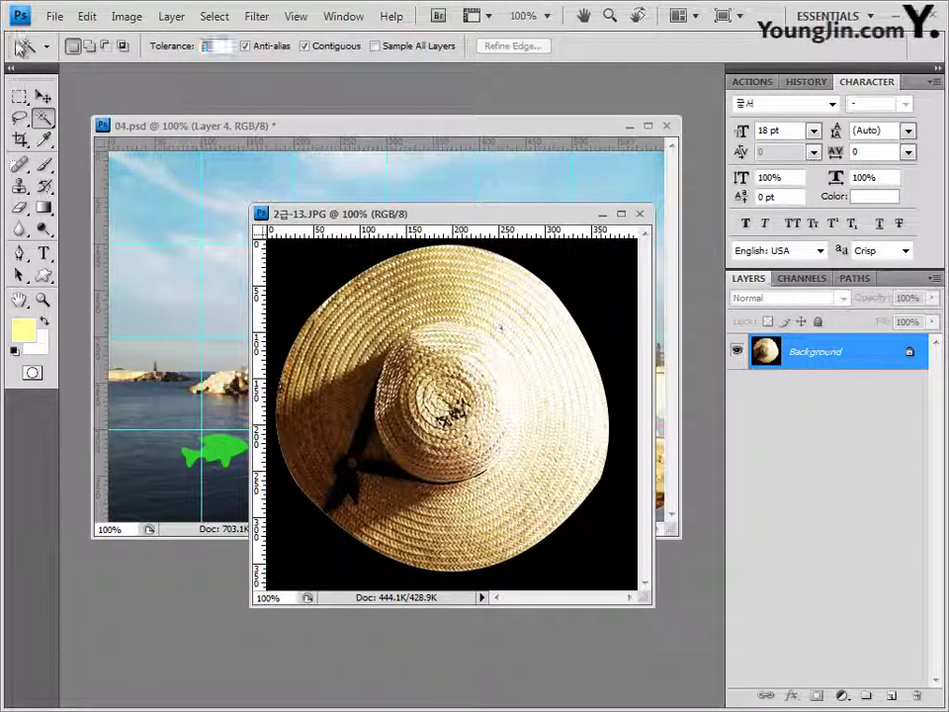
pyautogui.write('10')
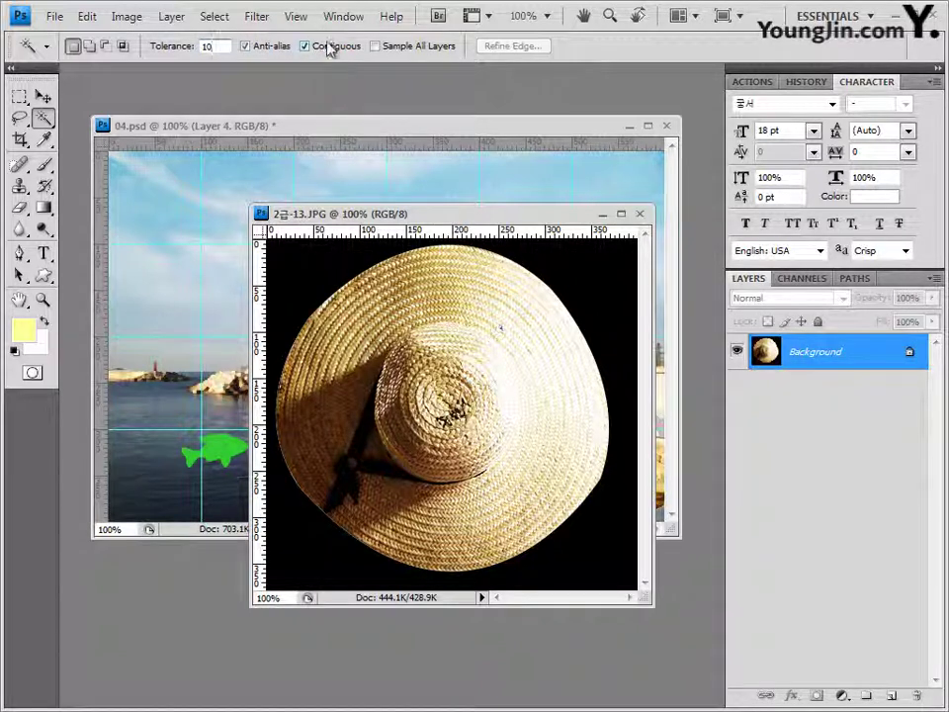
pyautogui.click(306, 273)
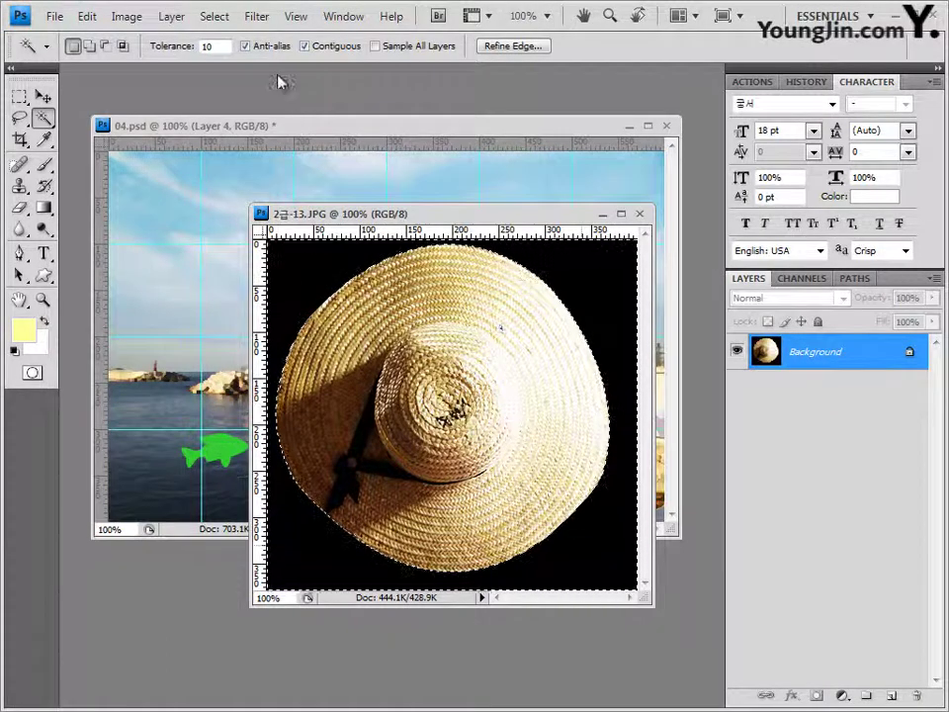
pyautogui.click(215, 18)
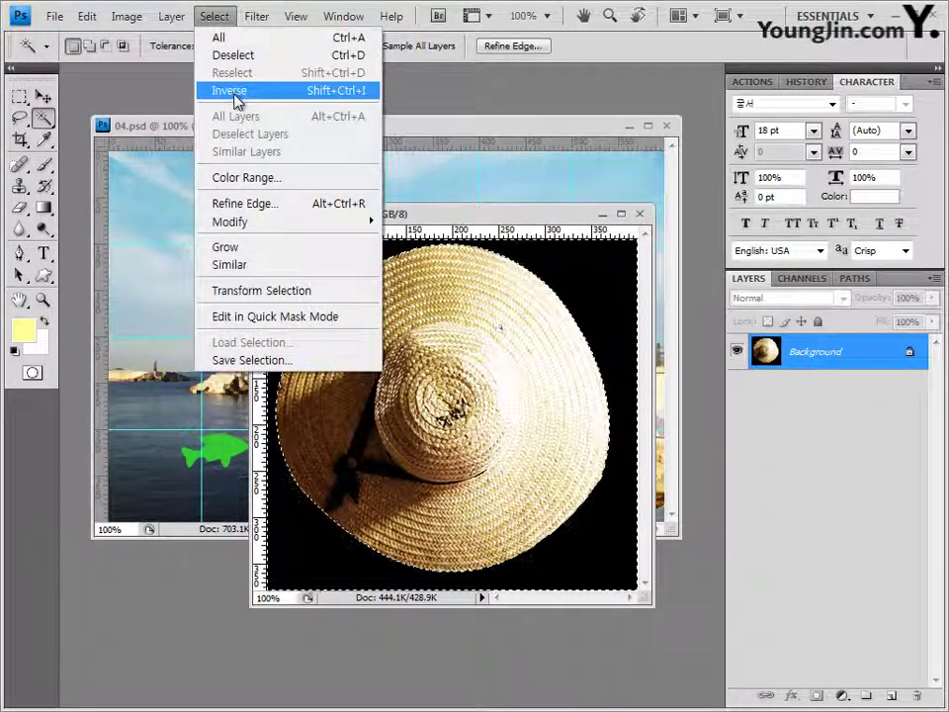
pyautogui.click(235, 96)
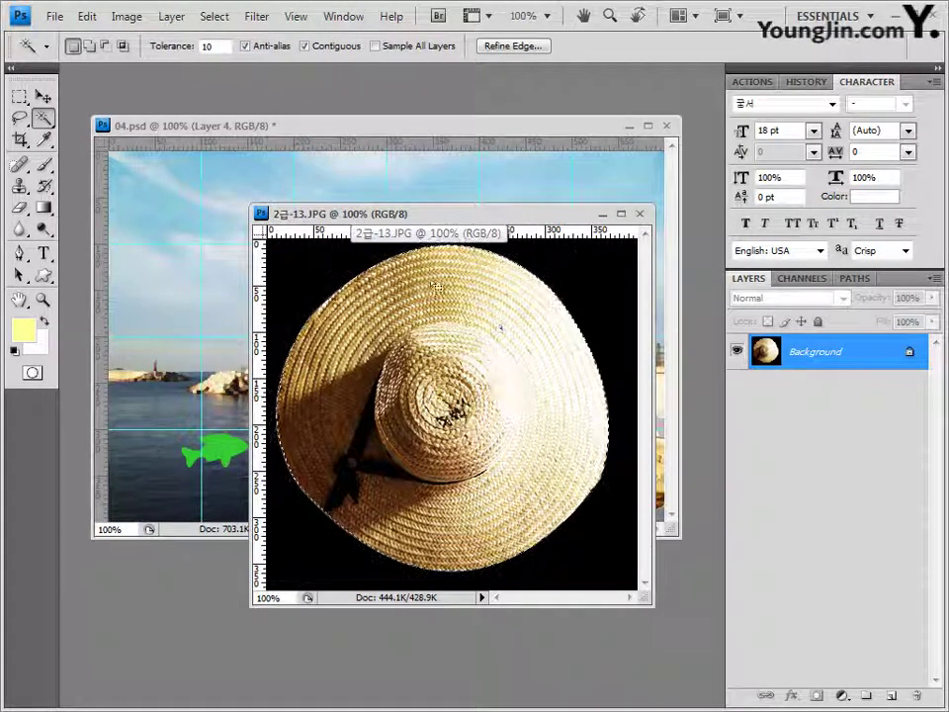
# Step: Close 2급-13.JPG and paste the copied hat into 04.psd, moving it toward the canvas's upper right
pyautogui.click(640, 213)
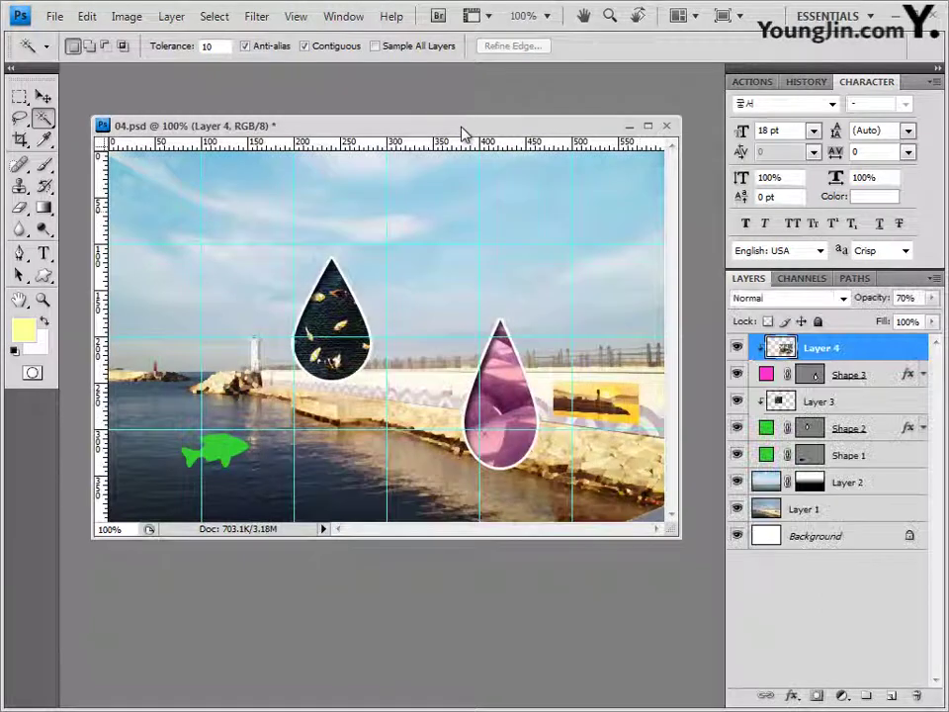
pyautogui.hotkey('ctrl', 'v')
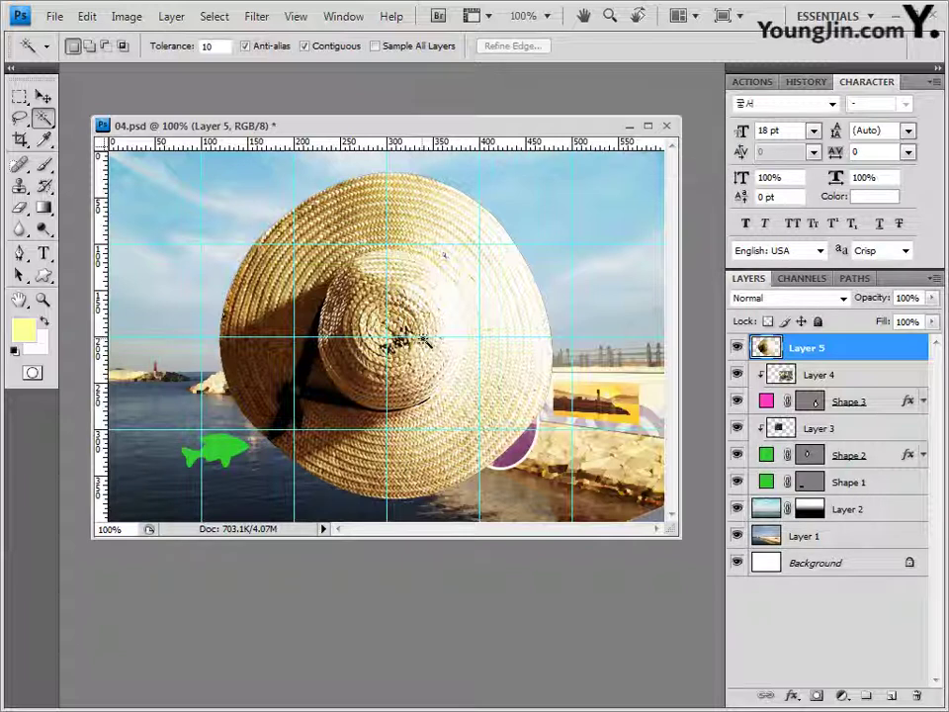
pyautogui.press('v')
pyautogui.moveTo(423, 311); pyautogui.dragTo(501, 296)
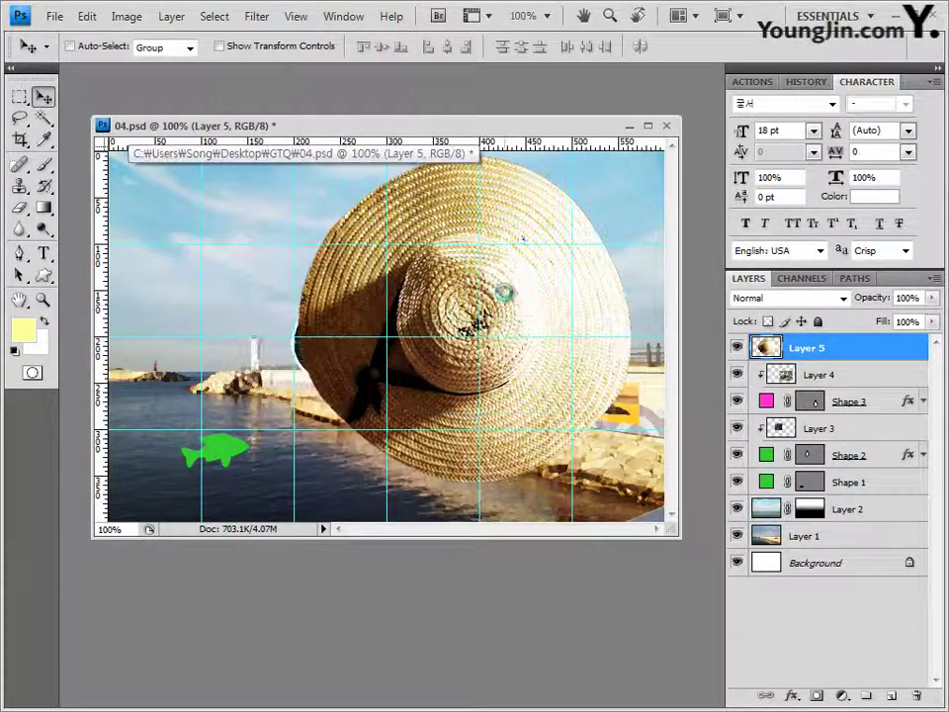
# Step: Scale the pasted straw hat to about 45.7% width and 59.8% height and move it against the canvas's upper-right corner
pyautogui.hotkey('ctrl', 't')
pyautogui.moveTo(296, 485); pyautogui.dragTo(478, 343)
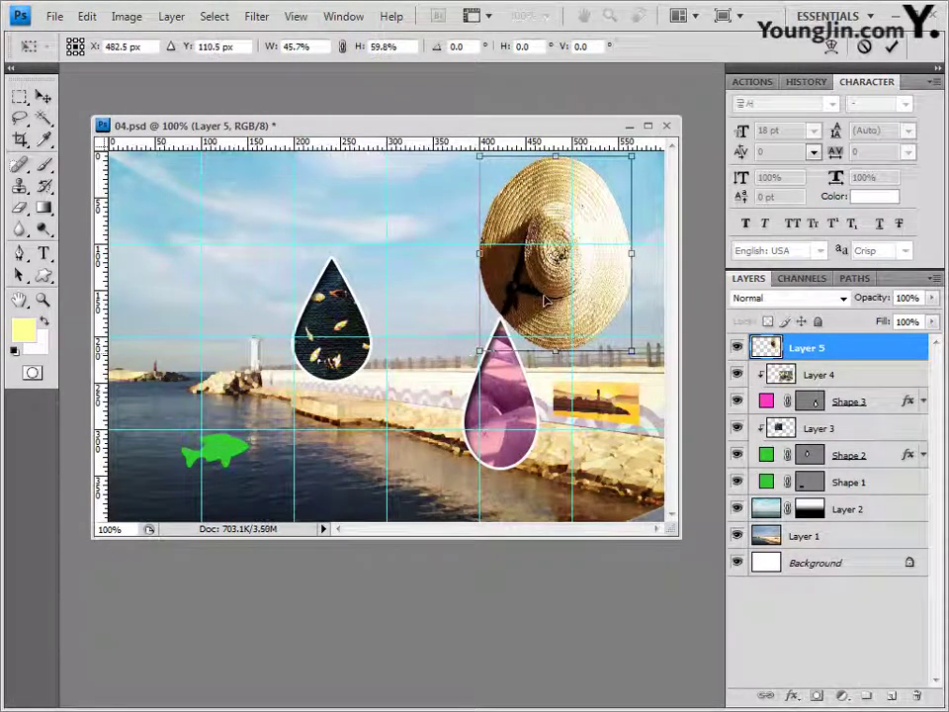
pyautogui.moveTo(585, 300); pyautogui.dragTo(629, 282)
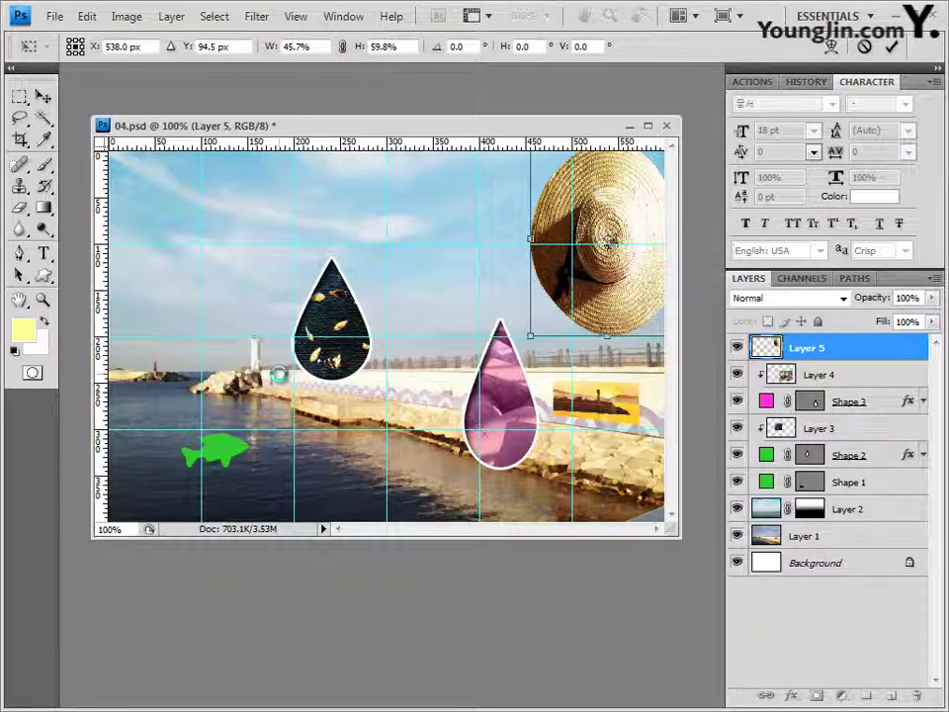
pyautogui.press('Return')
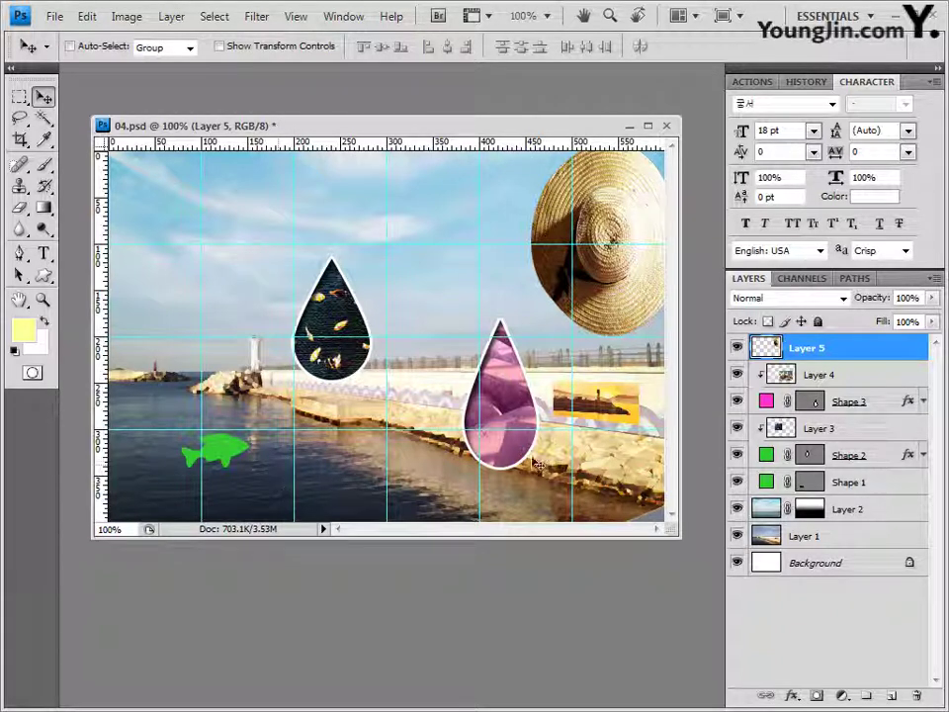
# Step: Transform the hat again, widening it toward the lower left to about 112% width
pyautogui.hotkey('ctrl', 't')
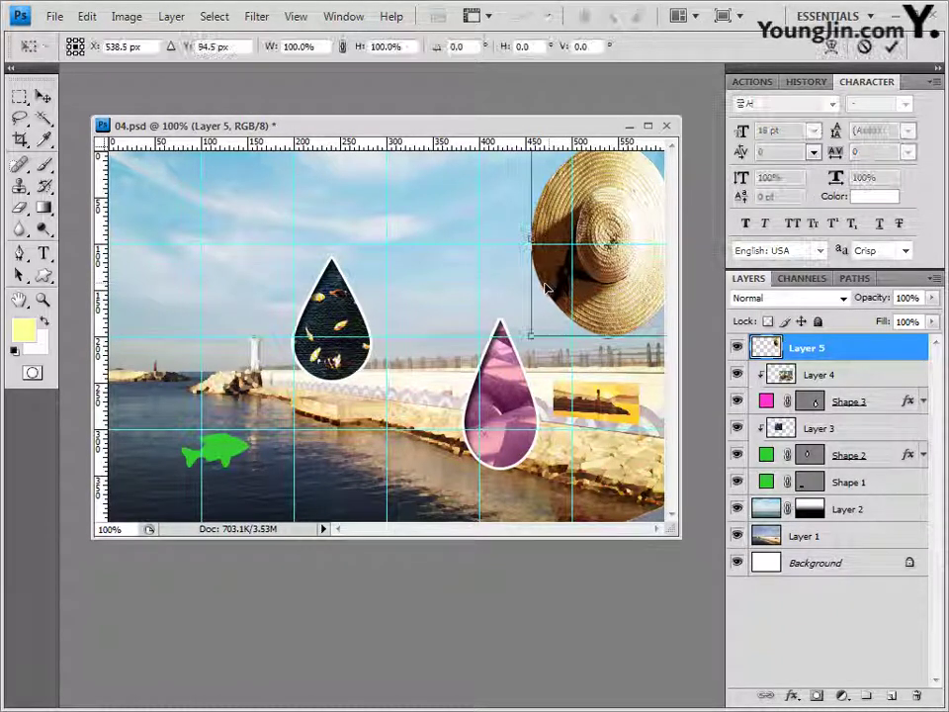
pyautogui.moveTo(530, 332); pyautogui.dragTo(511, 335)
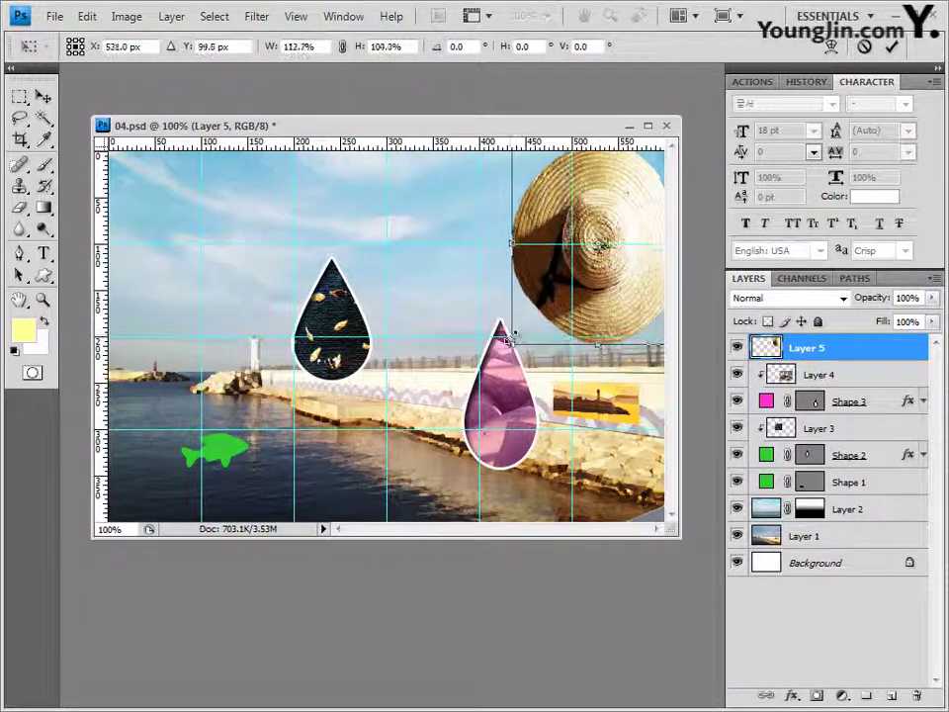
pyautogui.press('Return')
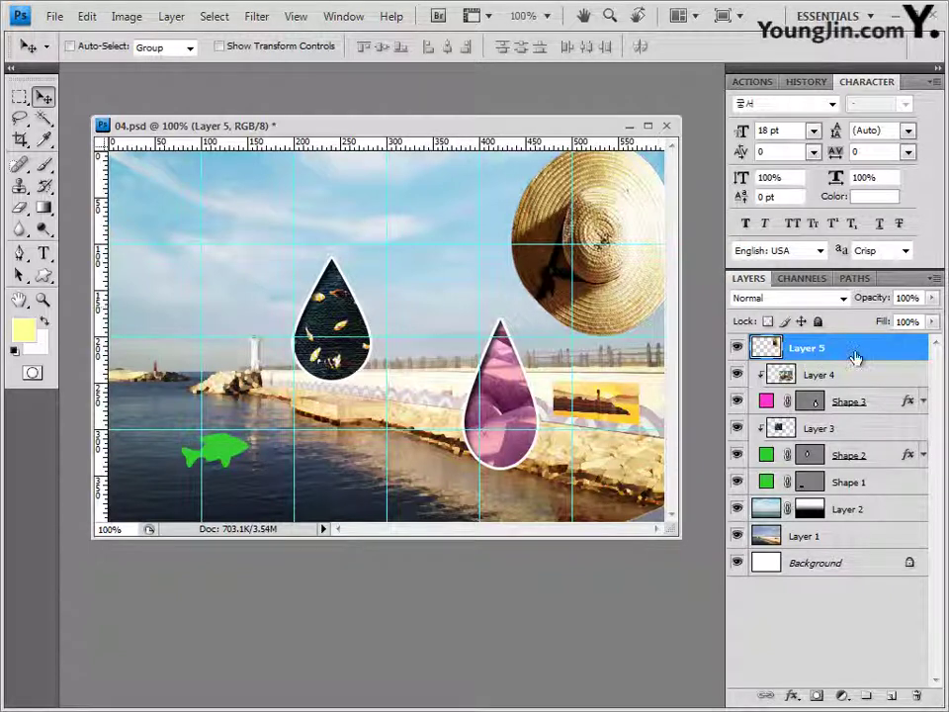
# Step: Apply Drop Shadow and Inner Shadow layer styles with their default settings to the hat layer
pyautogui.doubleClick(896, 350)
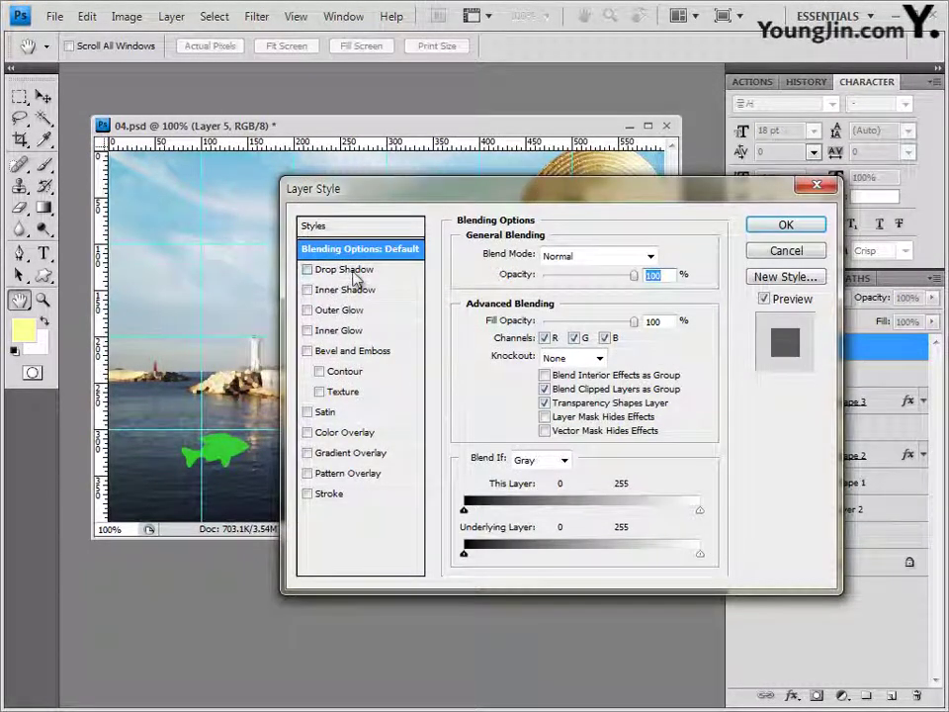
pyautogui.click(354, 269)
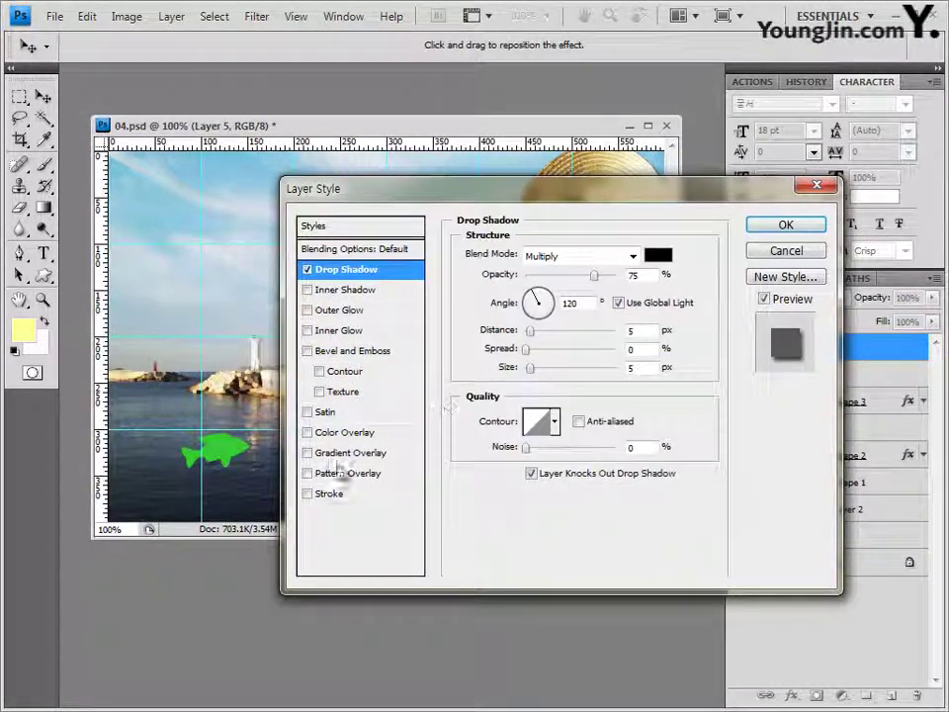
pyautogui.click(346, 291)
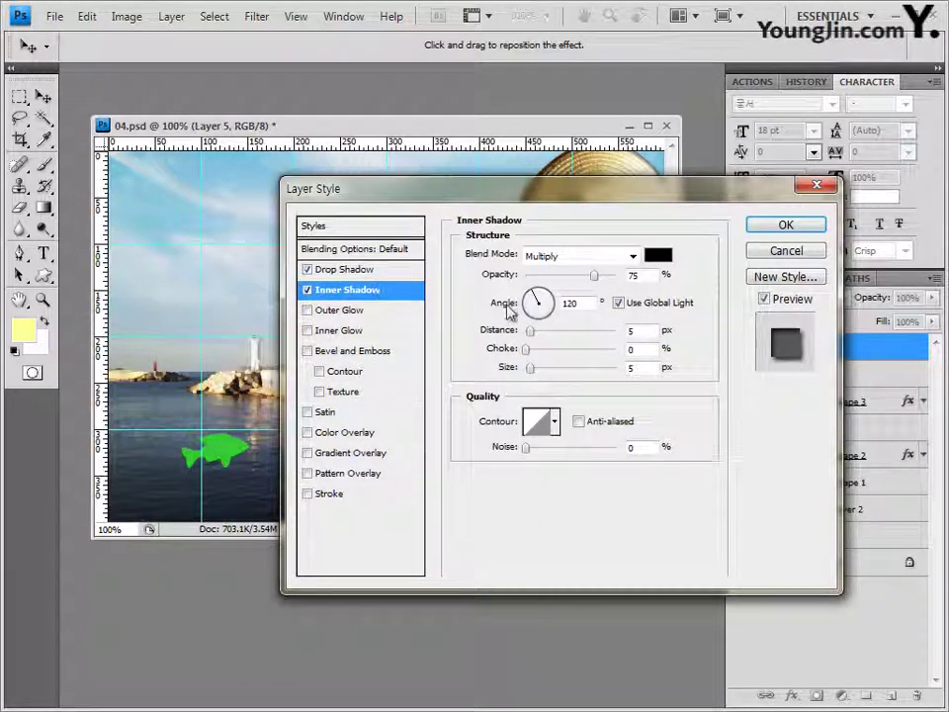
pyautogui.click(805, 226)
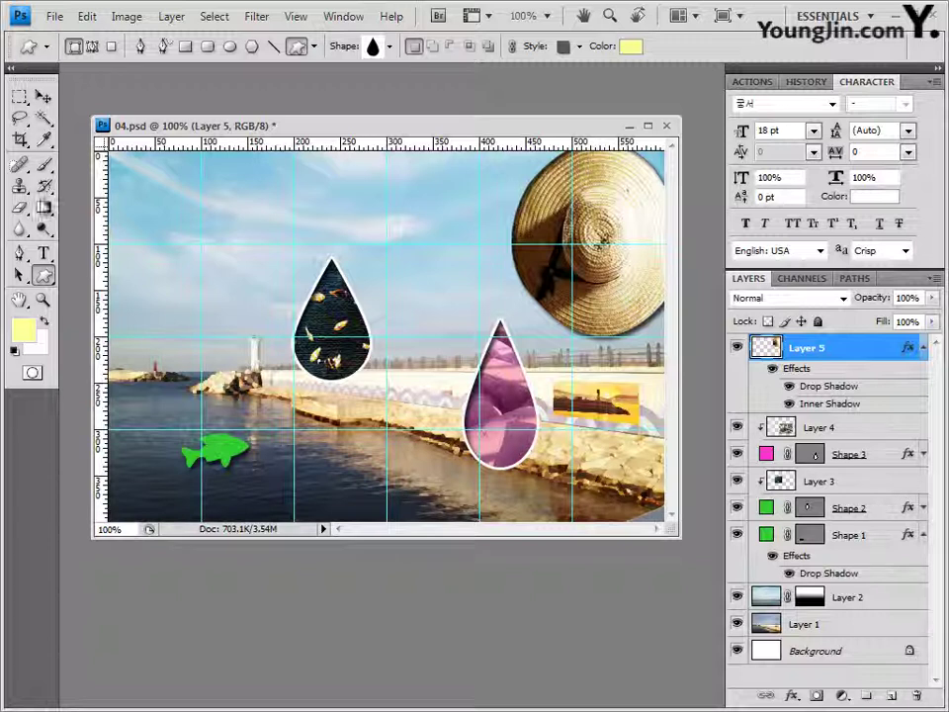
# Step: Start a horizontal text line in the upper-left sky with the font Times New Roman at 35 pt
pyautogui.click(42, 254)
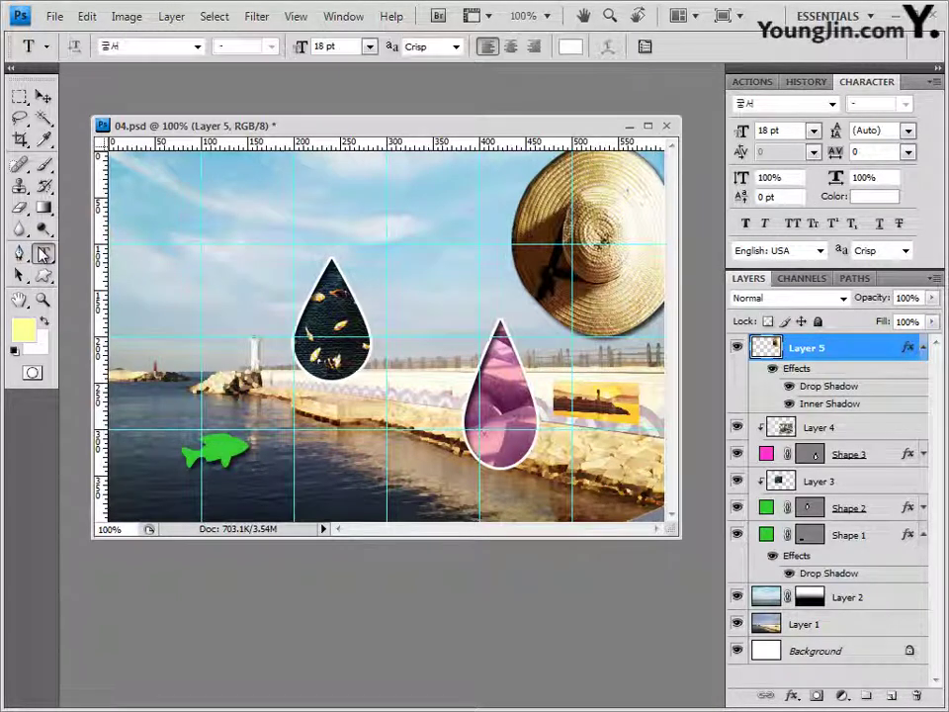
pyautogui.click(158, 213)
pyautogui.click(111, 46)
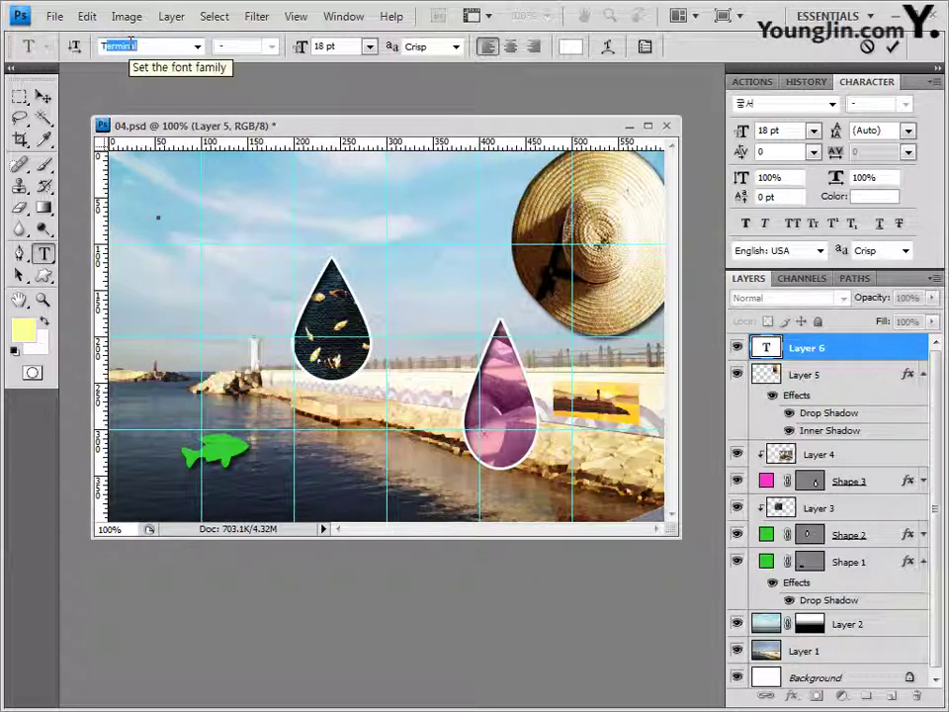
pyautogui.write('Times New Roma')
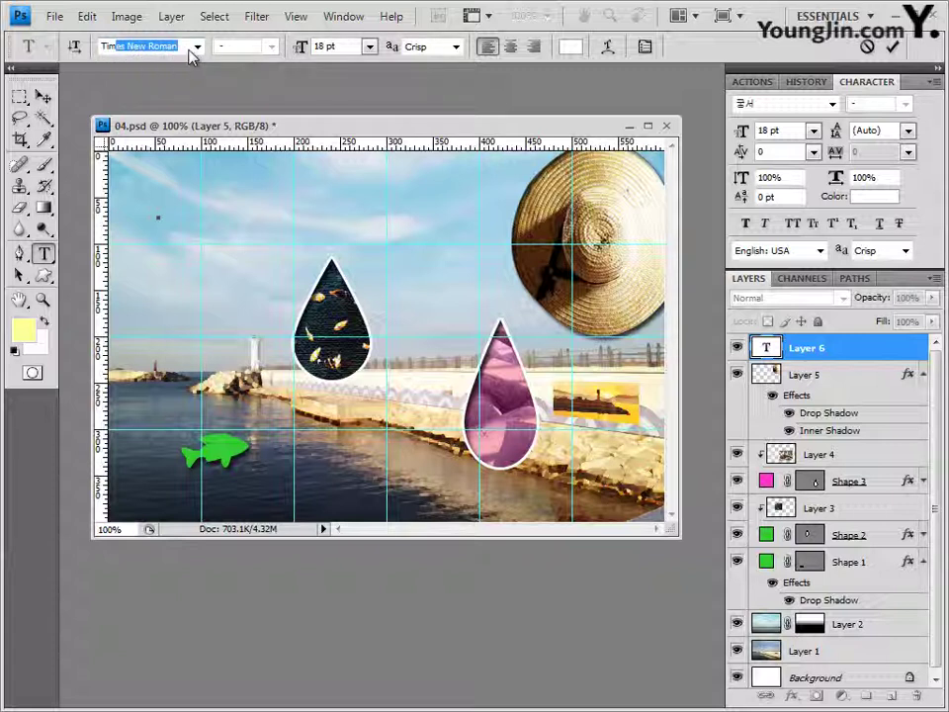
pyautogui.press('Return')
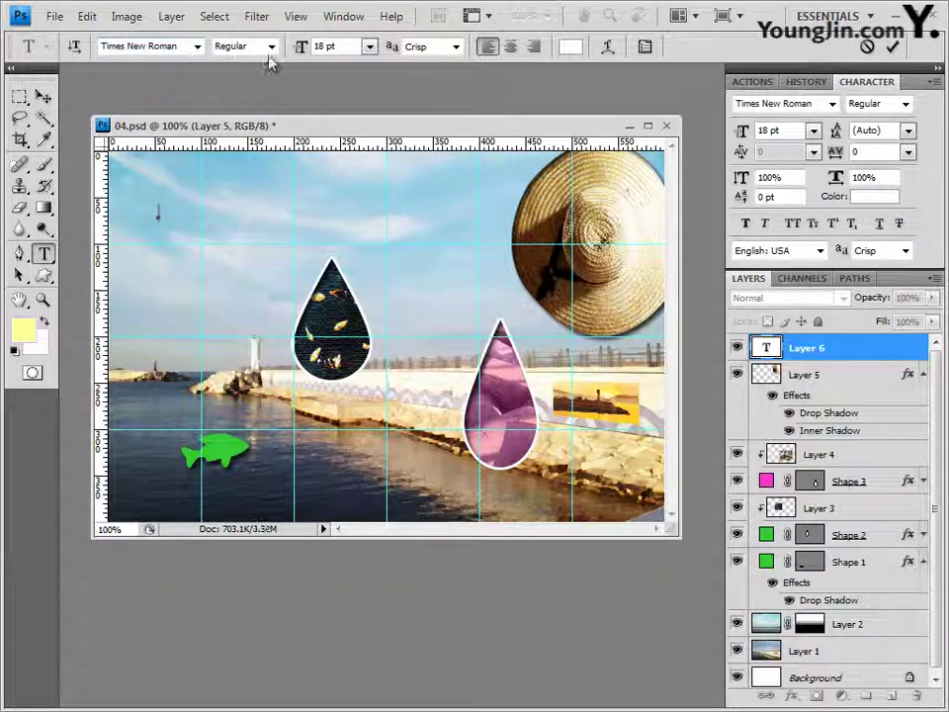
pyautogui.click(345, 46)
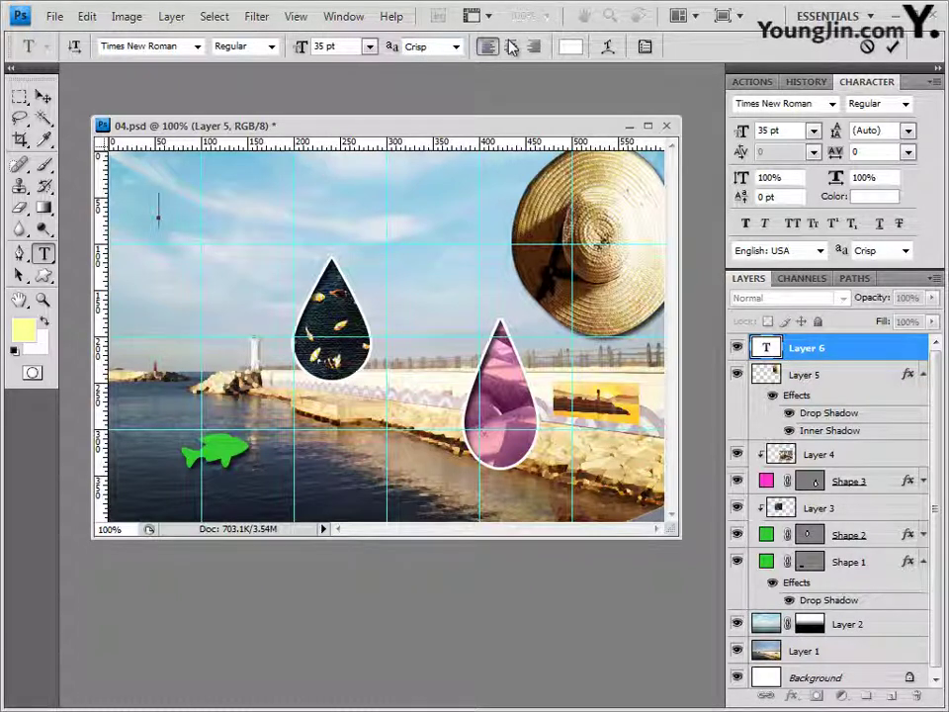
# Step: Set the text color to #ff0099 and enter the title SUMMER VACATION
pyautogui.click(571, 47)
pyautogui.click(562, 519)
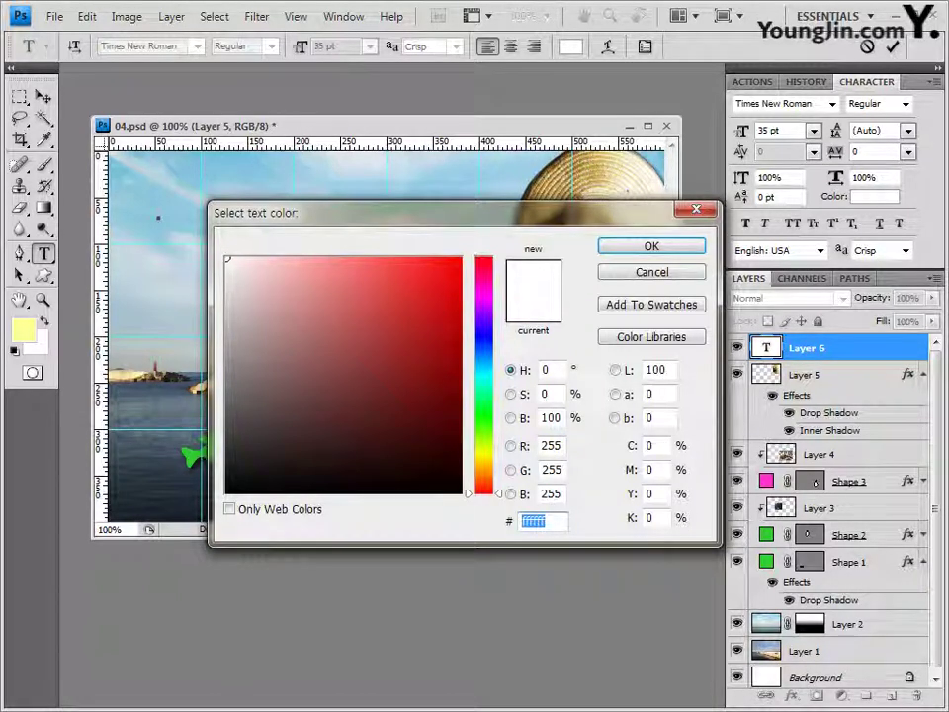
pyautogui.write('ff0099')
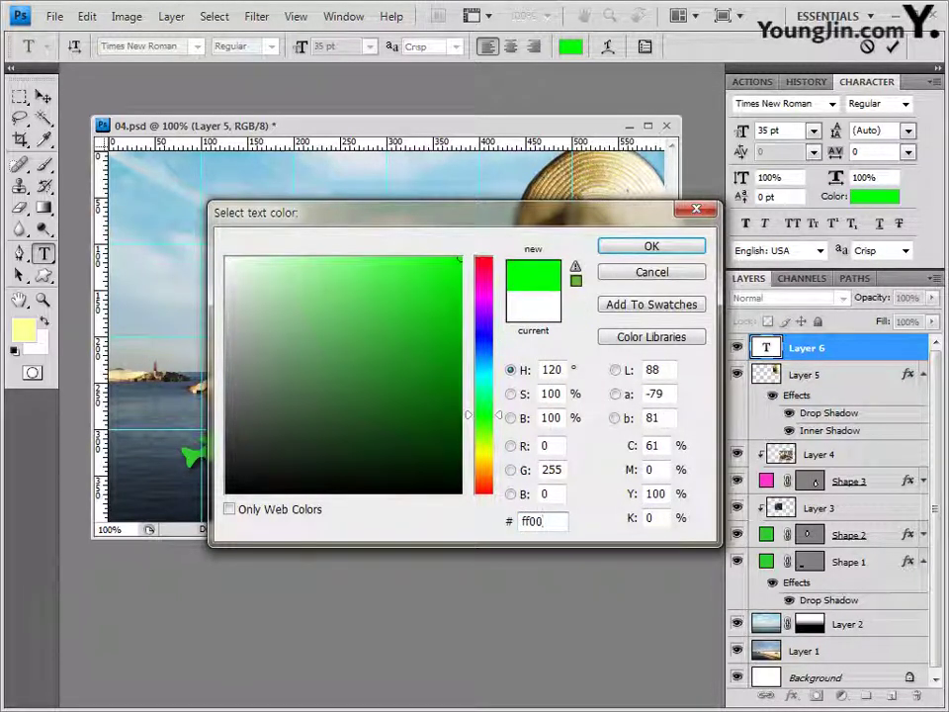
pyautogui.click(664, 251)
pyautogui.click(158, 217)
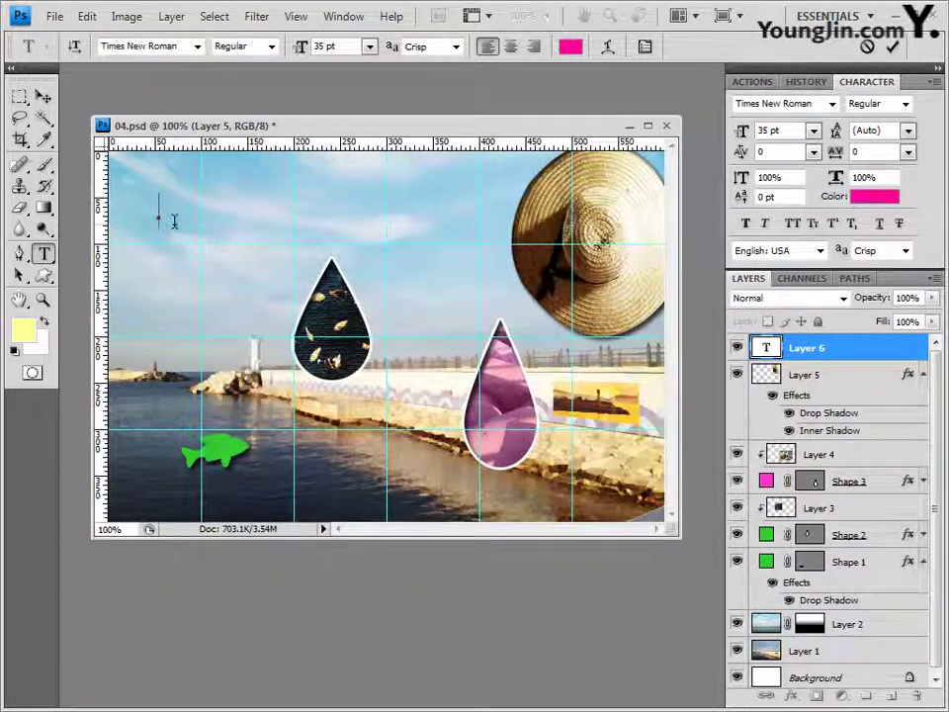
pyautogui.write('SUMMER VACATION')
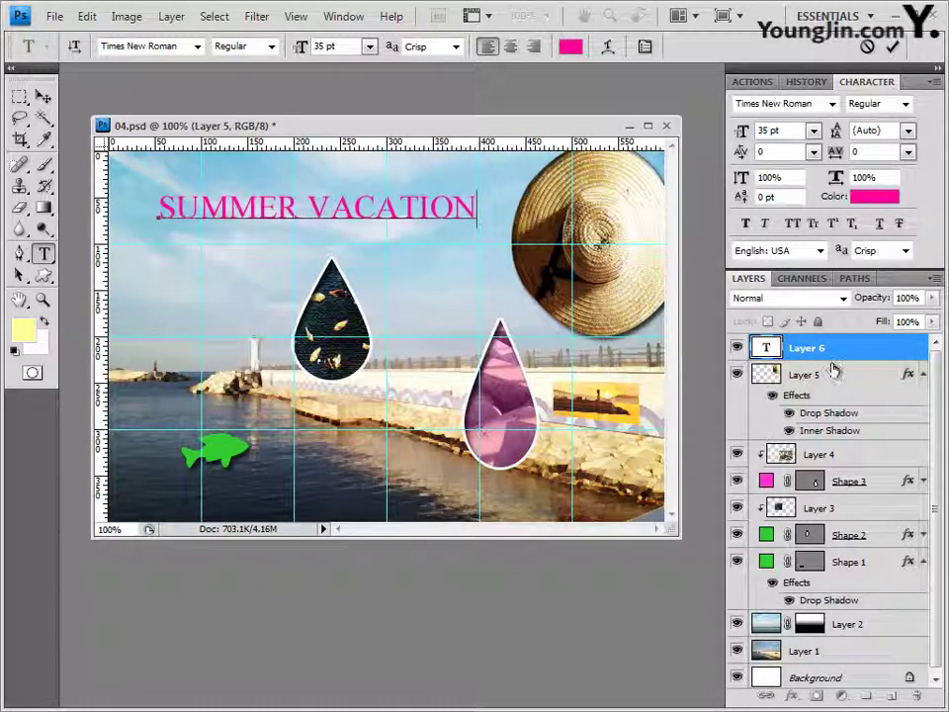
pyautogui.click(893, 348)
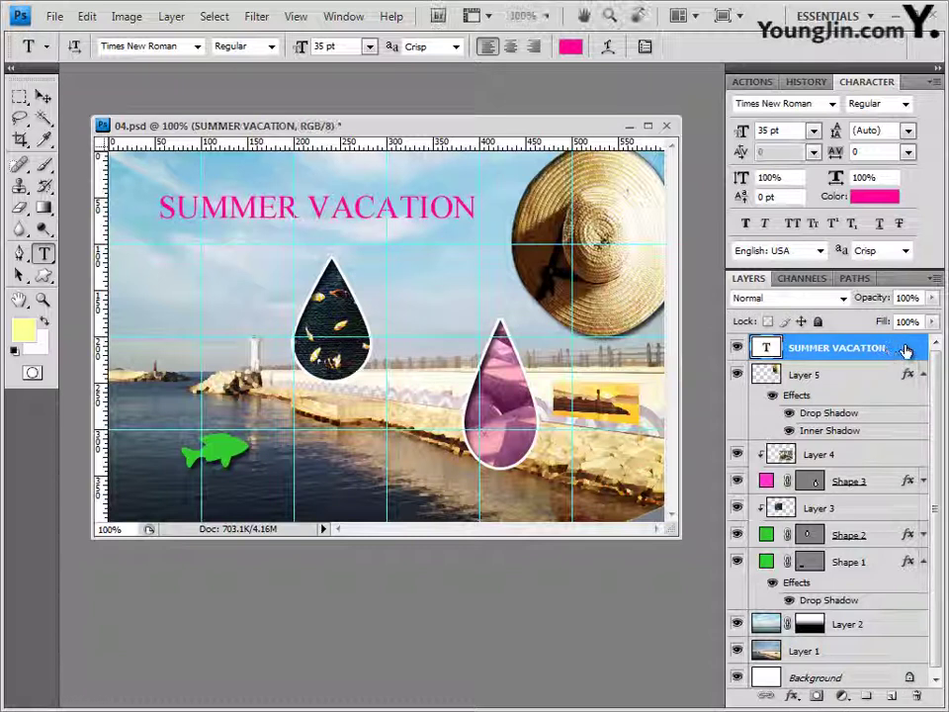
# Step: Add a 3 px outside stroke in white #ffffff to the SUMMER VACATION text and move the title slightly left
pyautogui.doubleClick(905, 348)
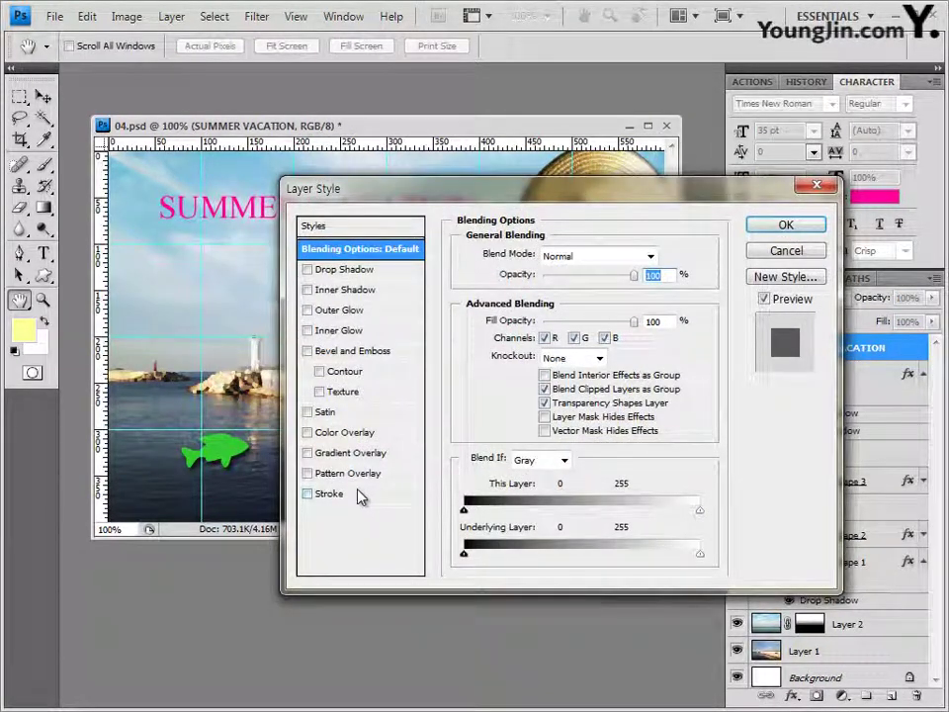
pyautogui.click(330, 494)
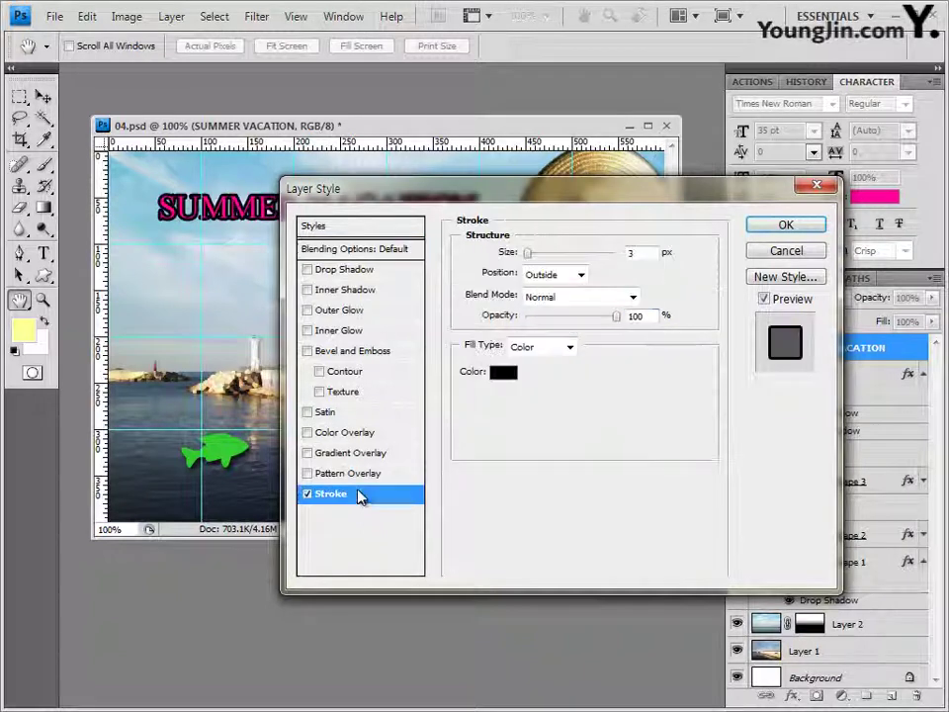
pyautogui.click(504, 371)
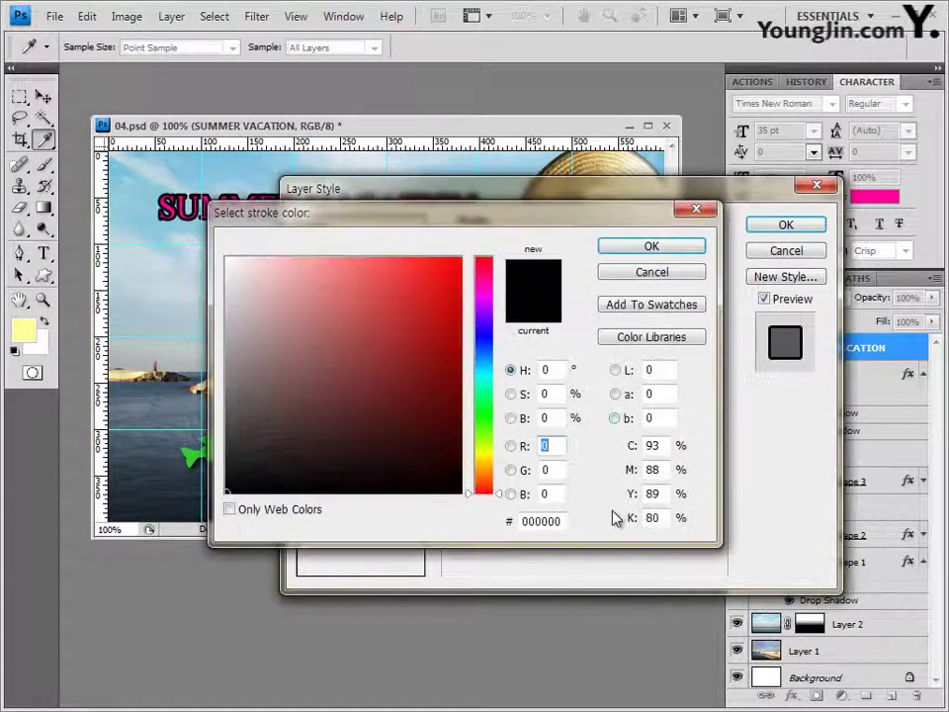
pyautogui.write('ffffff')
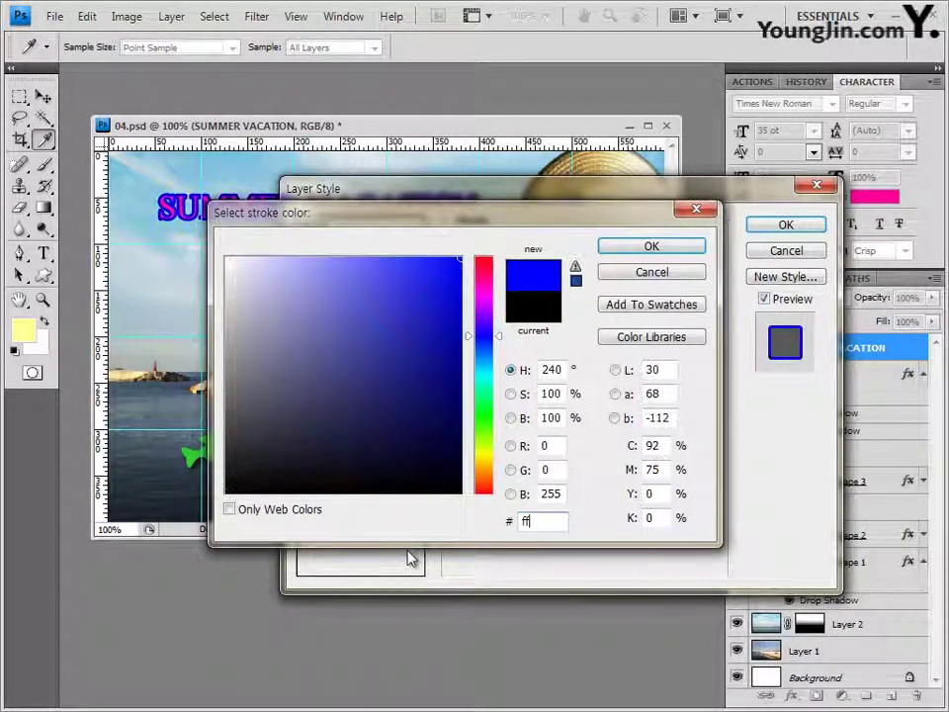
pyautogui.click(681, 251)
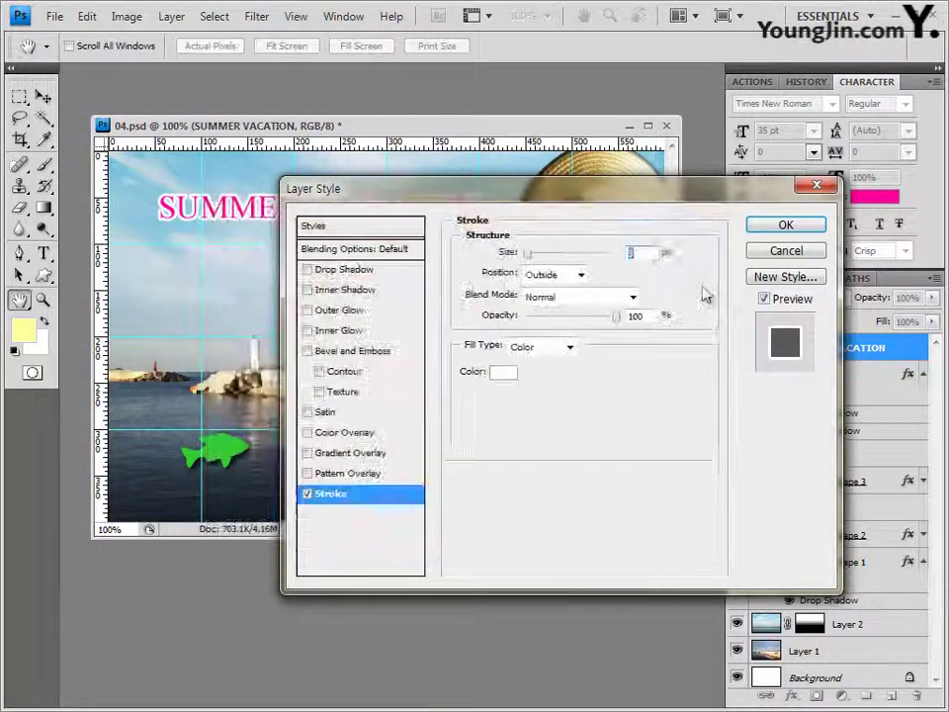
pyautogui.click(786, 224)
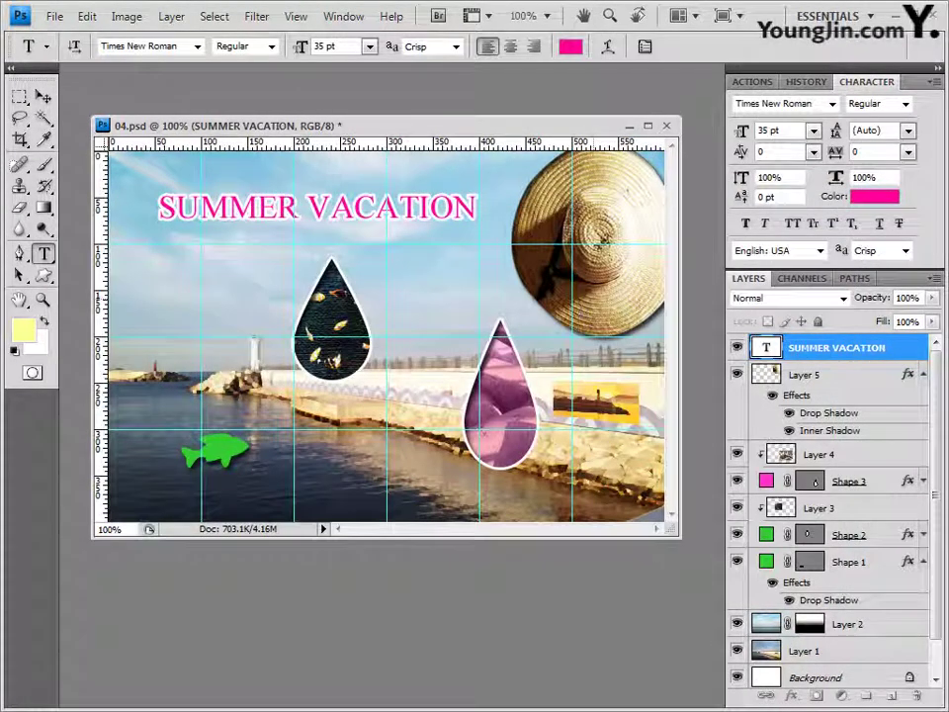
pyautogui.click(42, 96)
pyautogui.moveTo(337, 211)
pyautogui.mouseDown()
pyautogui.moveTo(312, 209)
pyautogui.moveTo(323, 207)
pyautogui.mouseUp()
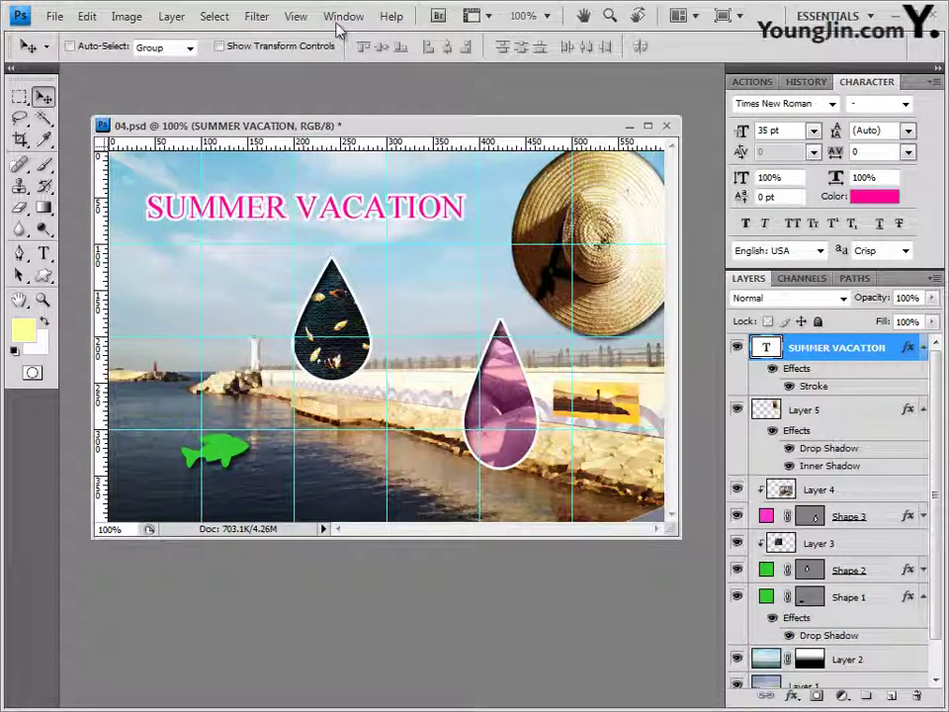
# Step: Toggle snapping off and back on
pyautogui.click(298, 19)
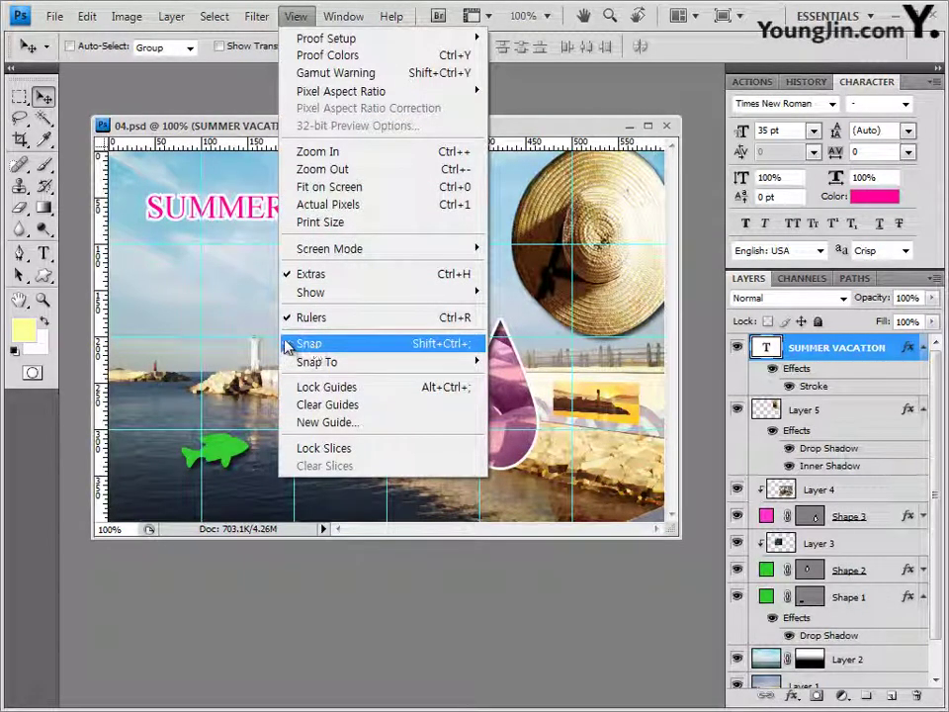
pyautogui.click(329, 346)
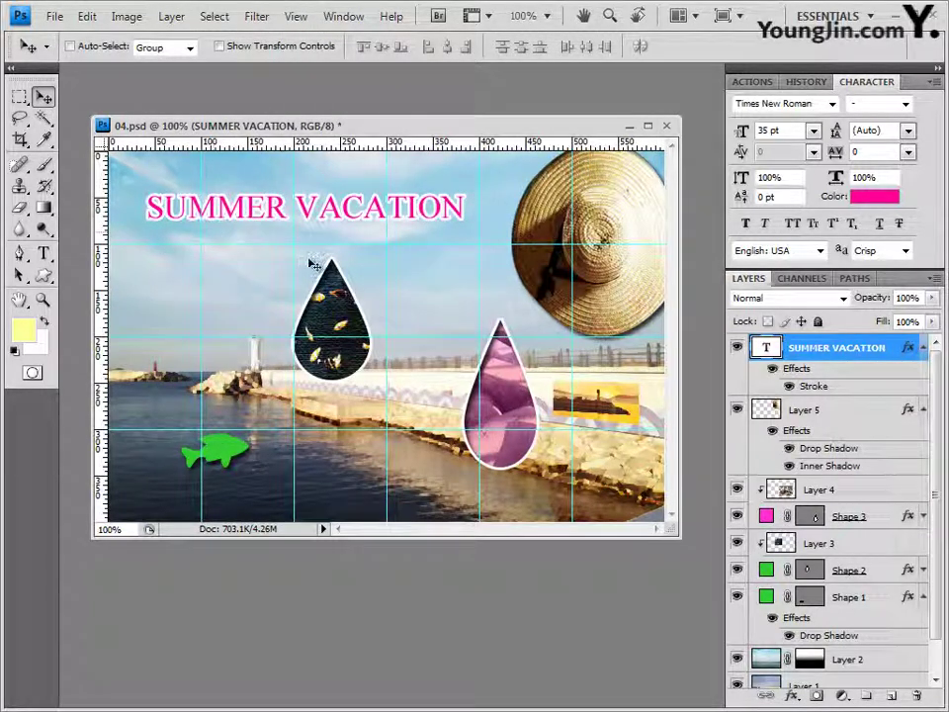
pyautogui.click(306, 19)
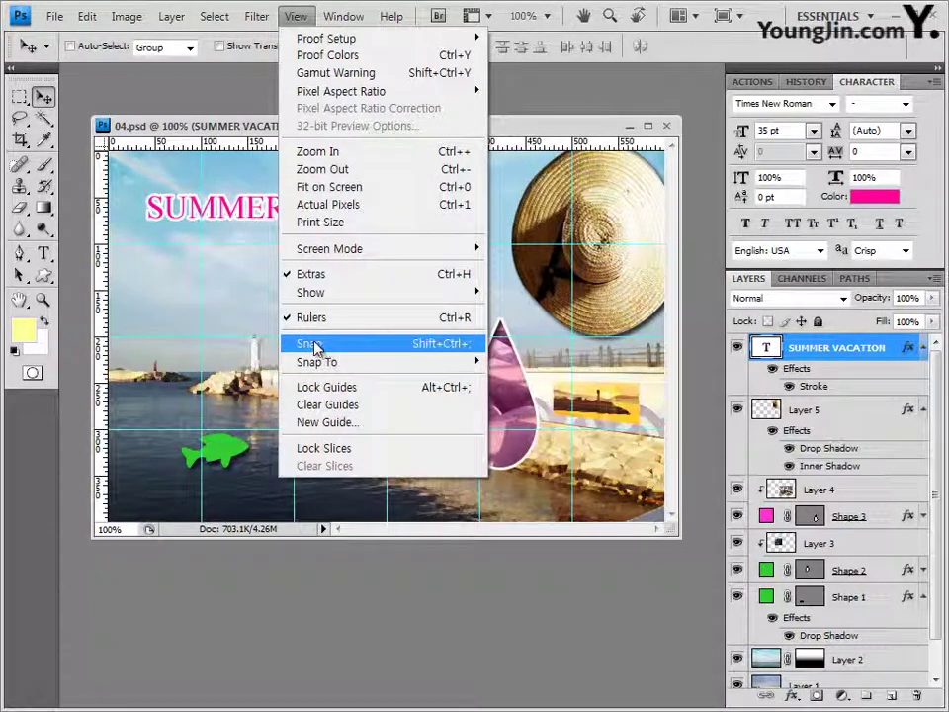
pyautogui.click(315, 344)
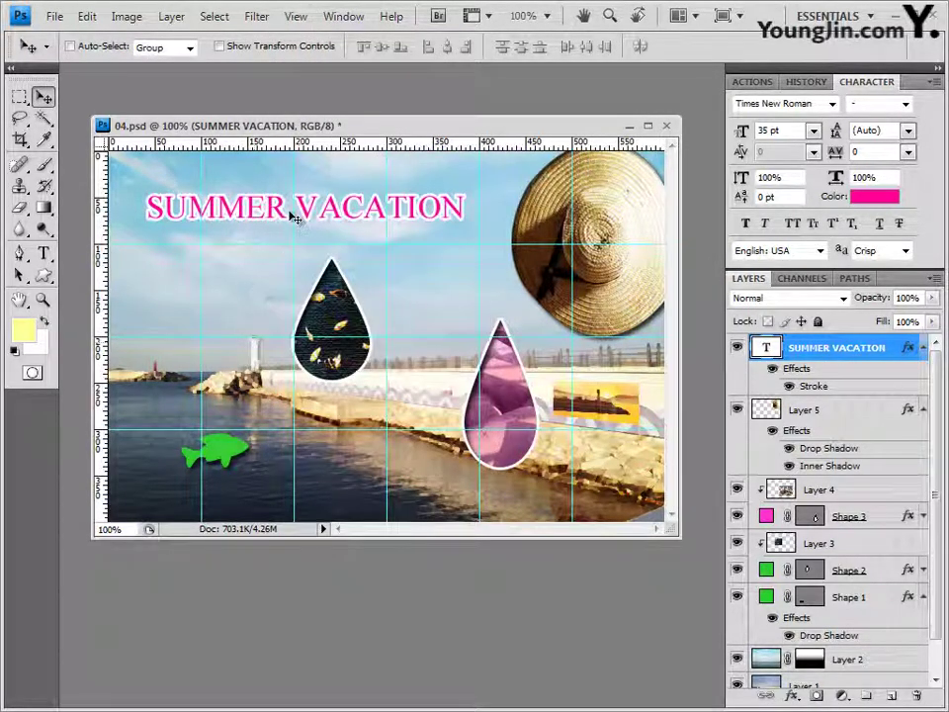
# Step: Start a horizontal text line below the dark fish droplet with the font 돋움 at 15 pt
pyautogui.press('t')
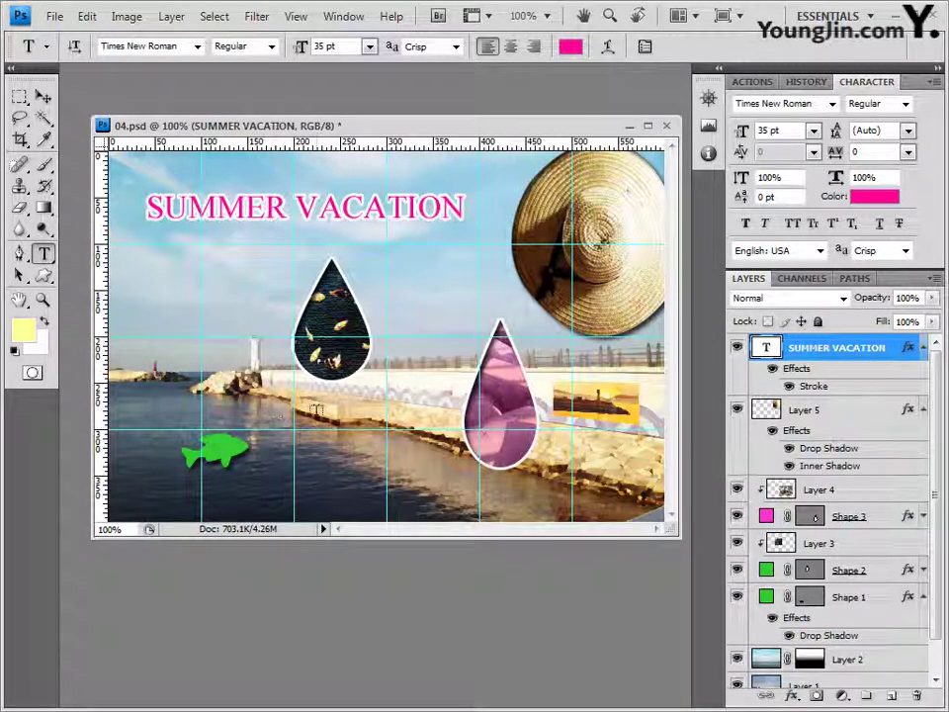
pyautogui.click(286, 412)
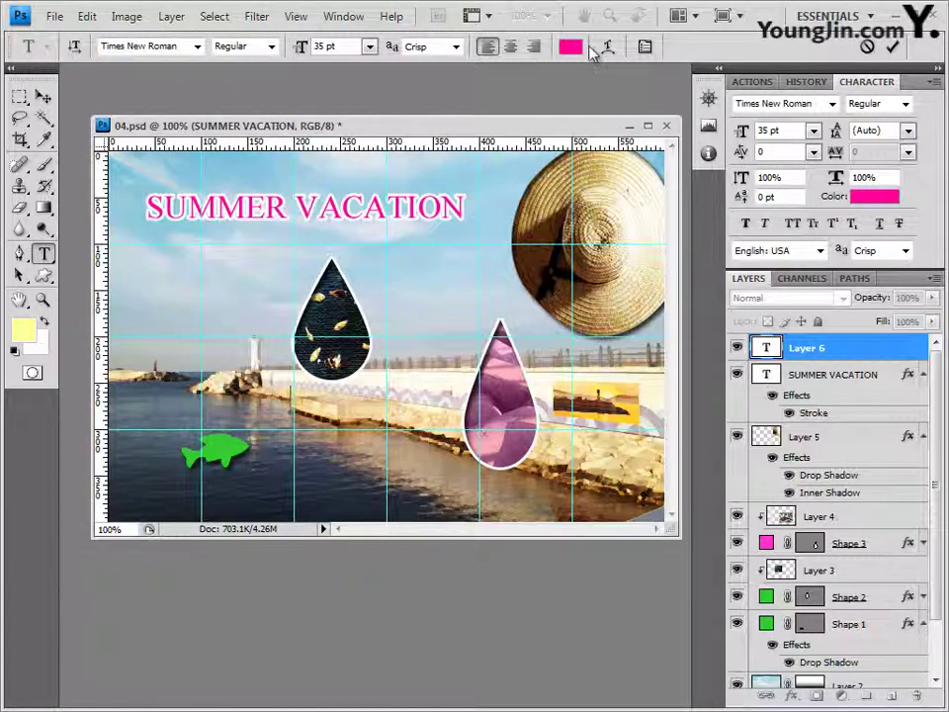
pyautogui.click(199, 47)
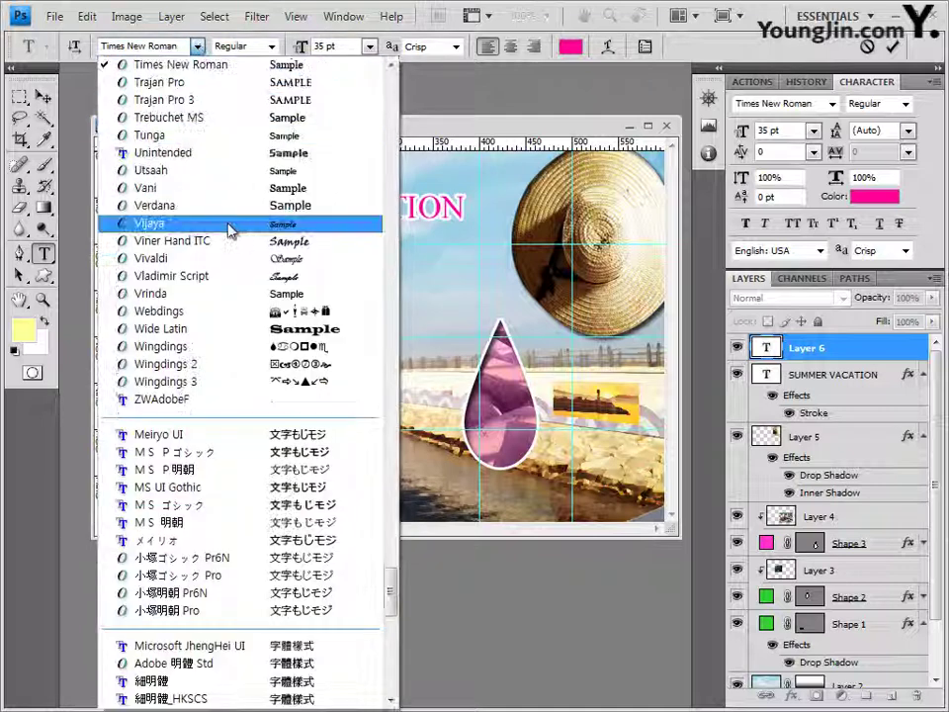
pyautogui.moveTo(391, 592); pyautogui.dragTo(417, 153)
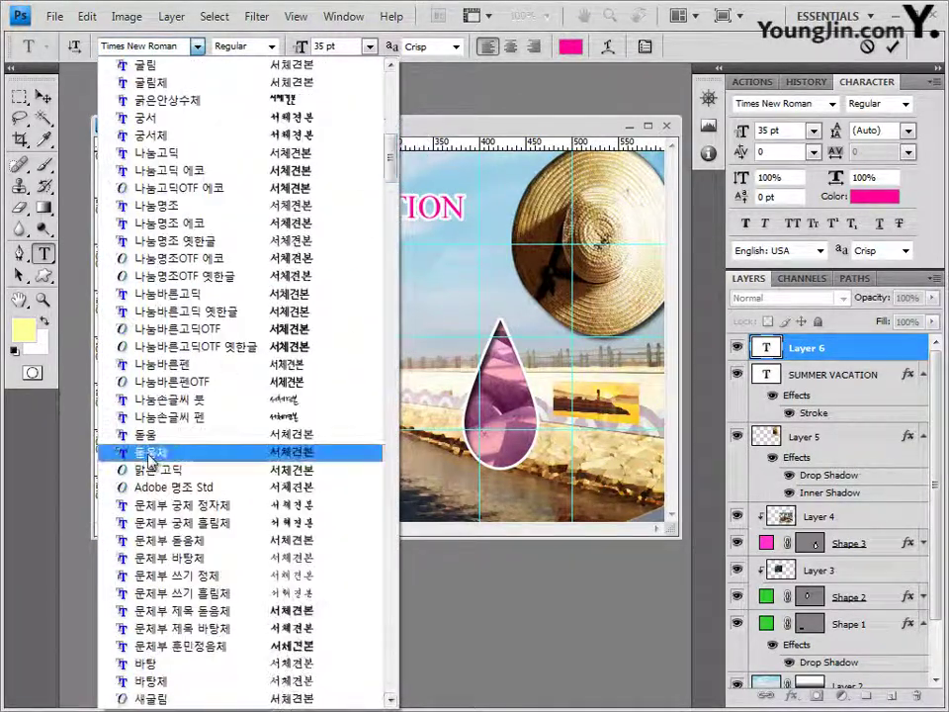
pyautogui.click(148, 416)
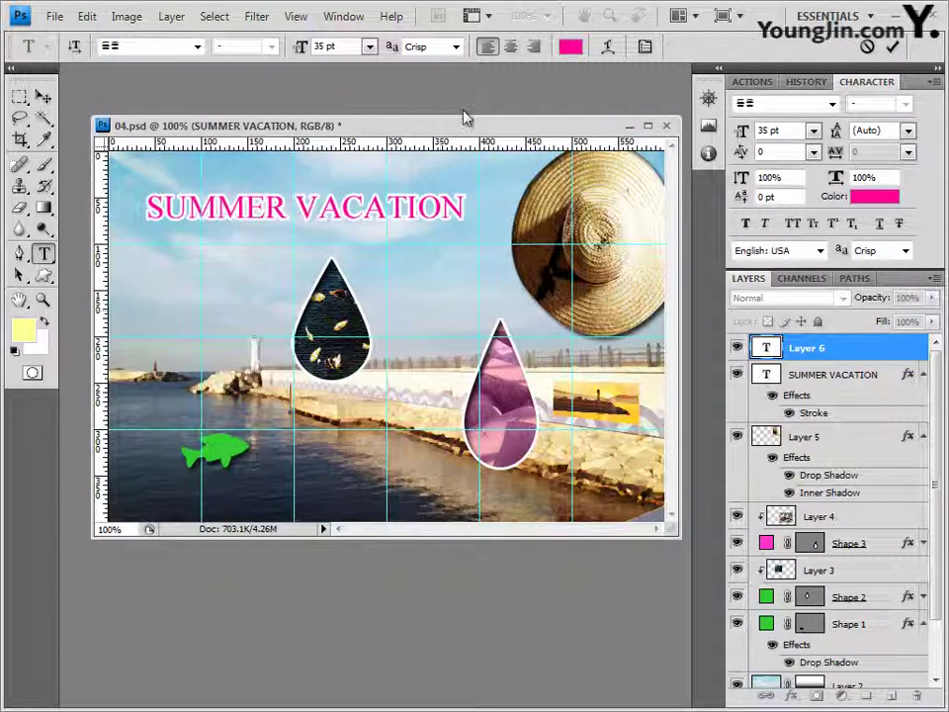
pyautogui.press('Tab')
pyautogui.write('15')
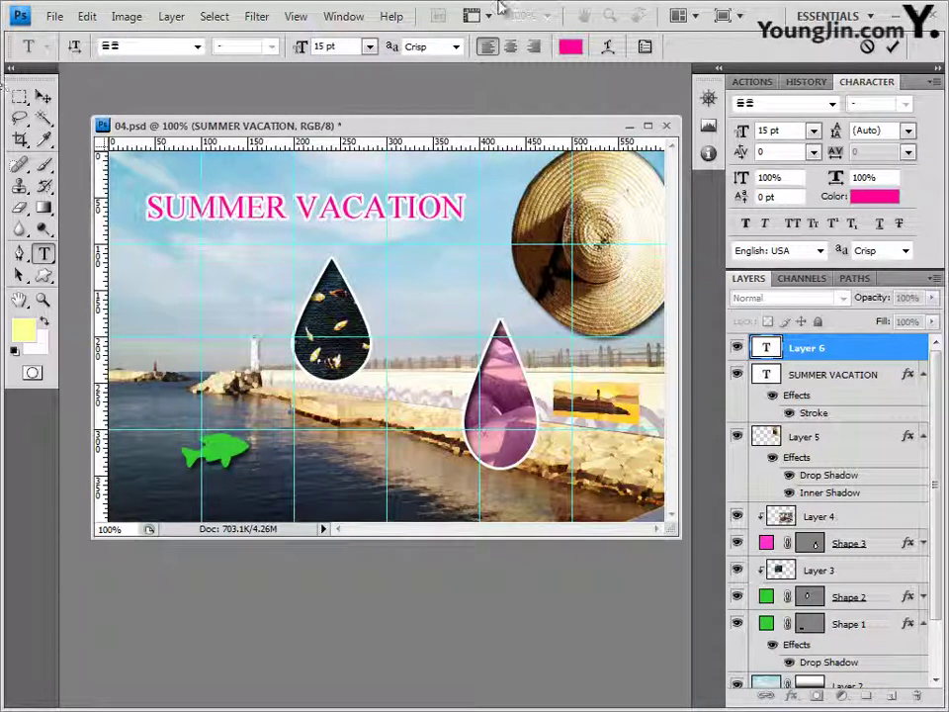
# Step: Set the text color to #ffffff and enter the line 조용한 바닷가에서 나만의 휴식
pyautogui.click(572, 47)
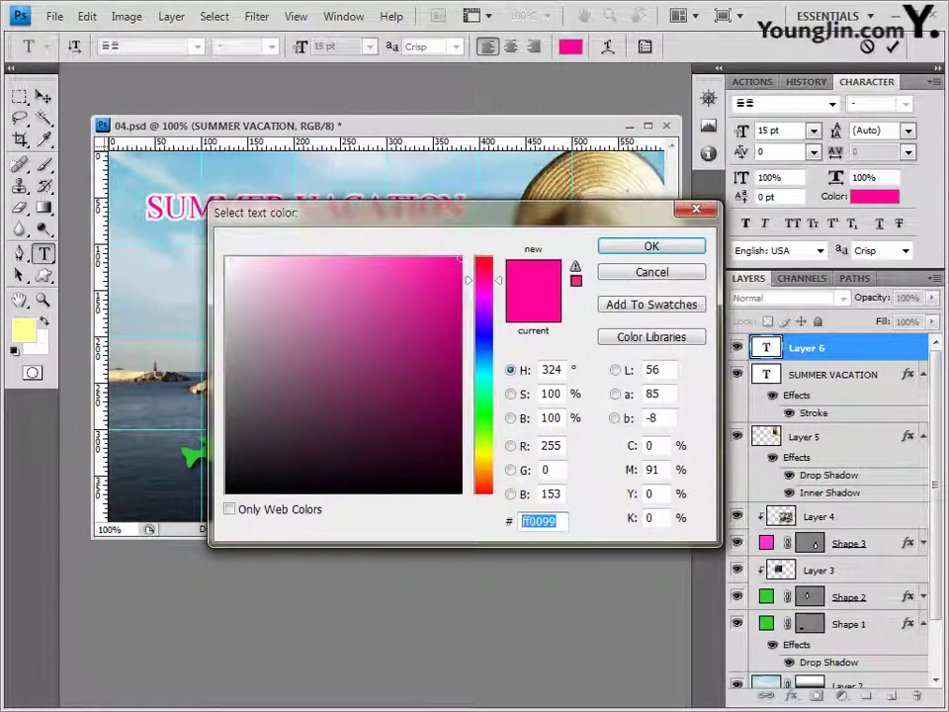
pyautogui.write('ffffff')
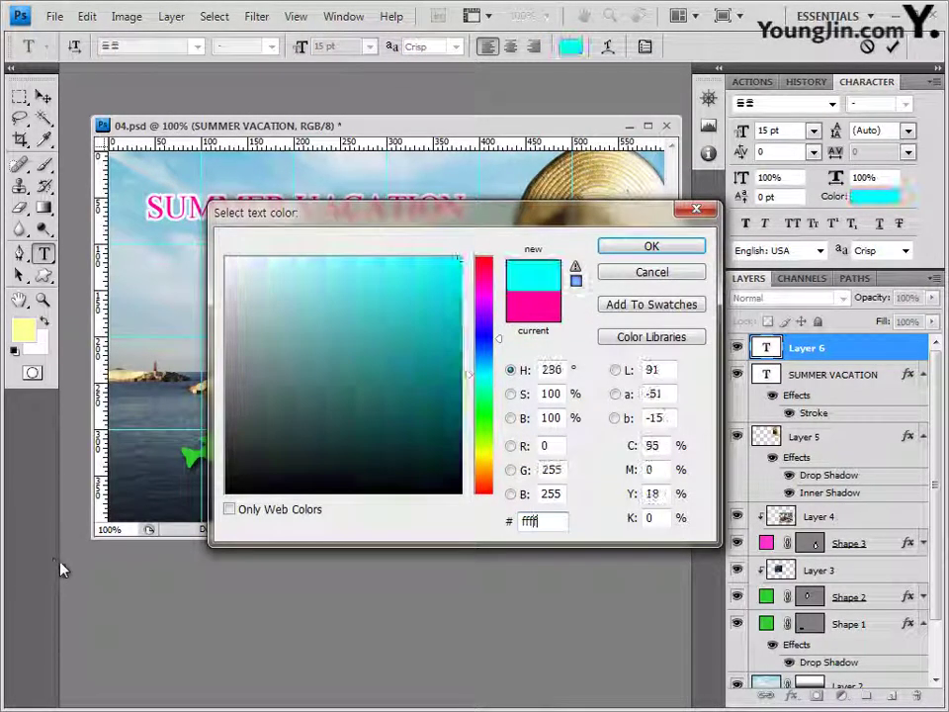
pyautogui.click(652, 247)
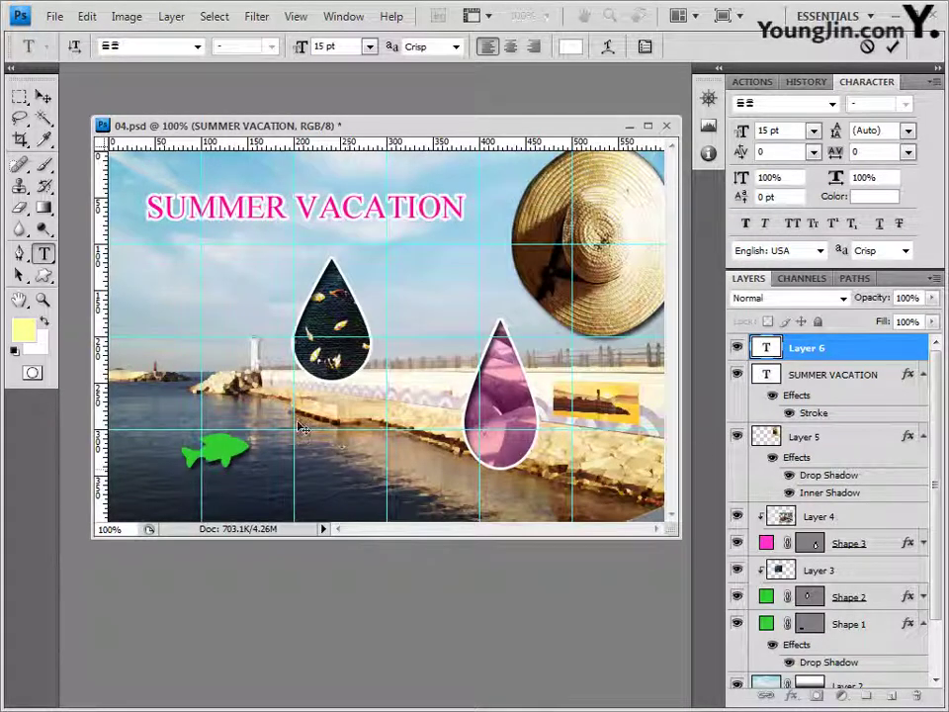
pyautogui.moveTo(301, 428); pyautogui.dragTo(335, 447)
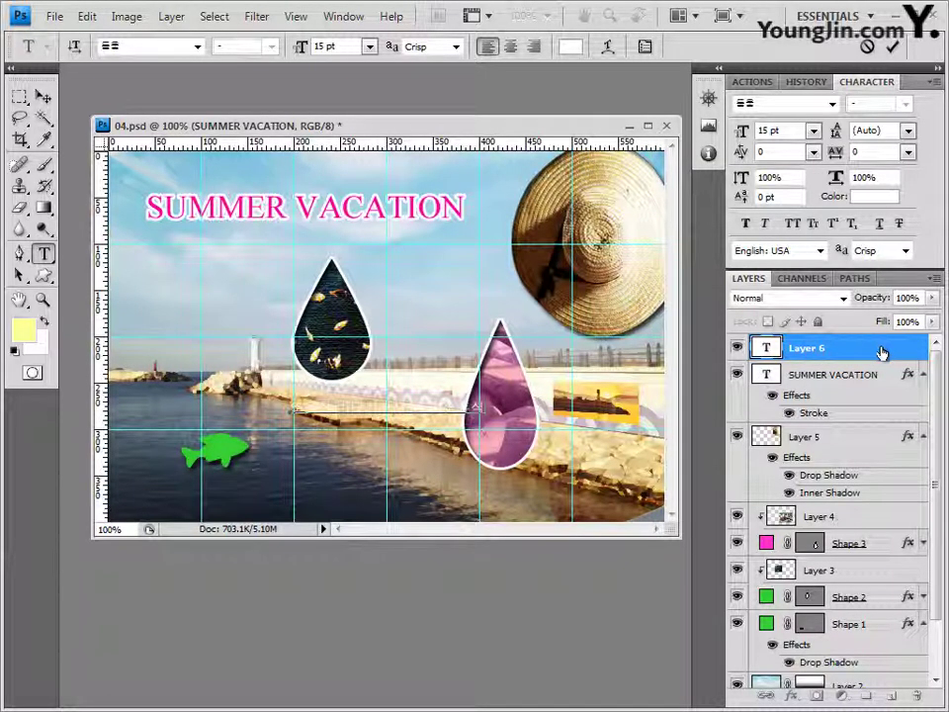
pyautogui.click(871, 356)
# Step: Add a 3 px outside stroke in #993399 to the 조용한 바닷가에서 나만의 휴식 text
pyautogui.click(794, 698)
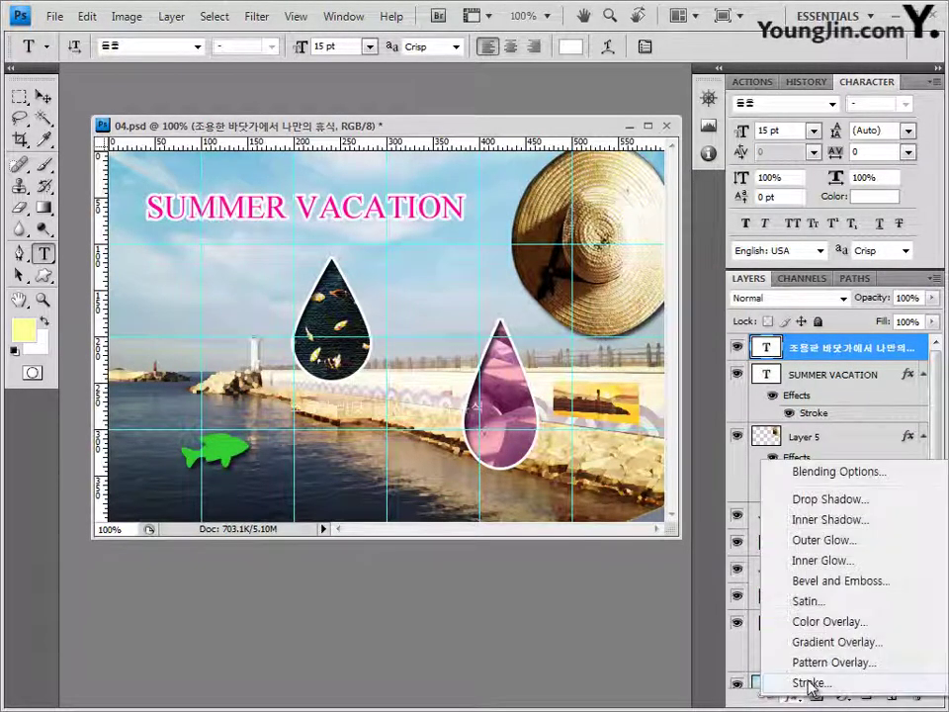
pyautogui.click(805, 680)
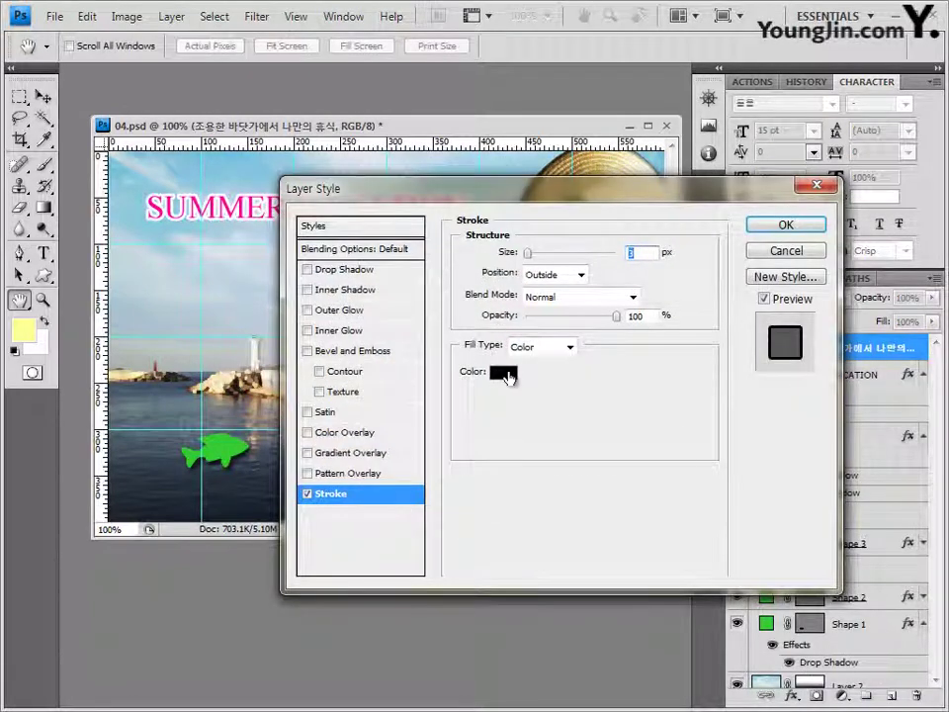
pyautogui.click(503, 371)
pyautogui.doubleClick(541, 521)
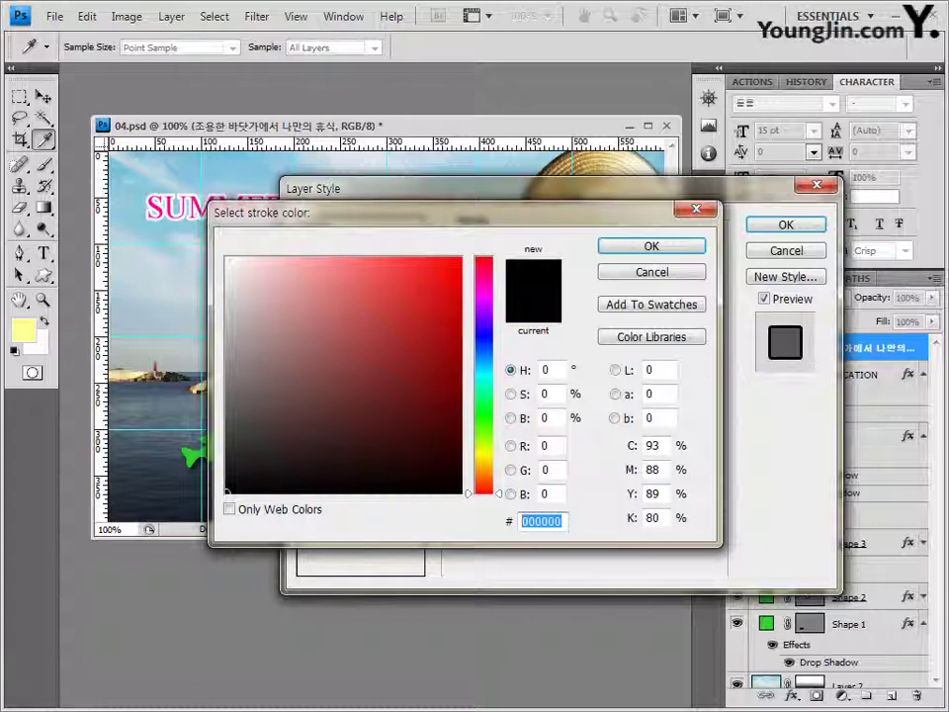
pyautogui.write('9933')
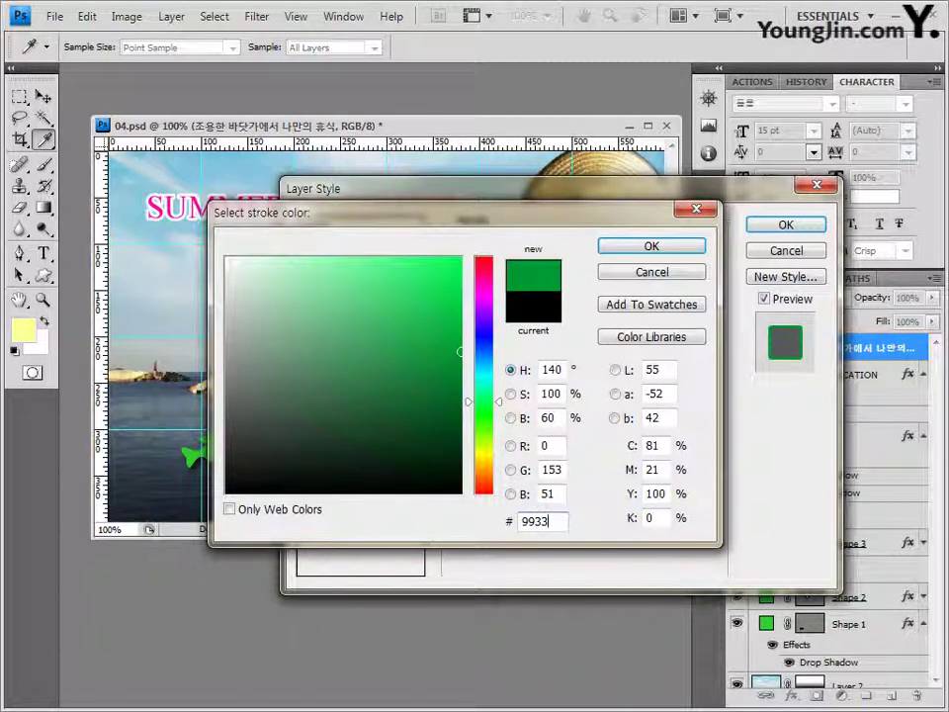
pyautogui.write('99')
pyautogui.click(698, 252)
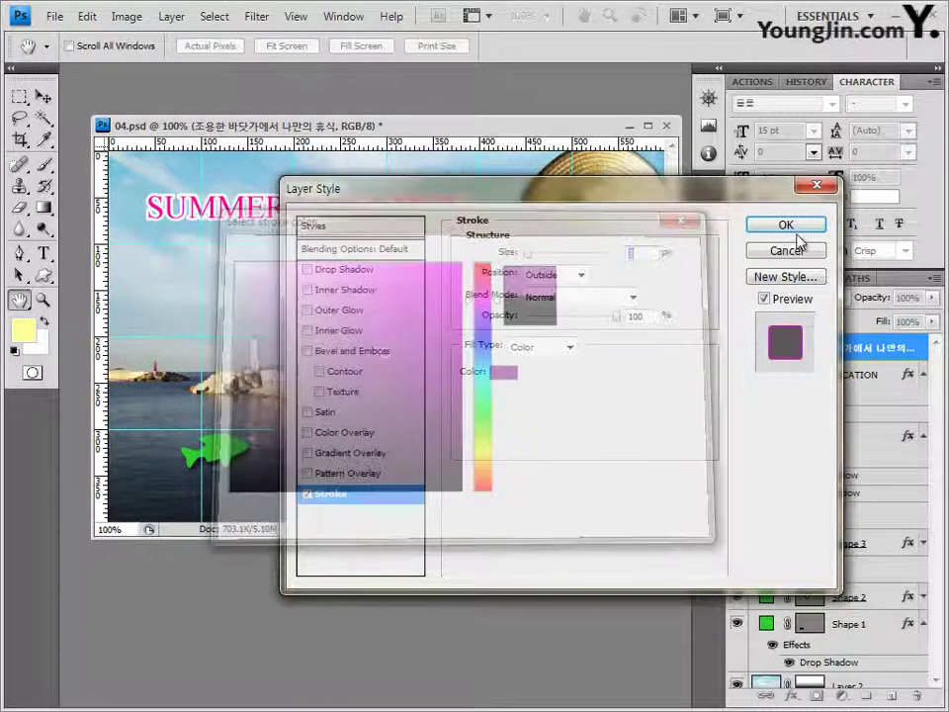
pyautogui.click(786, 227)
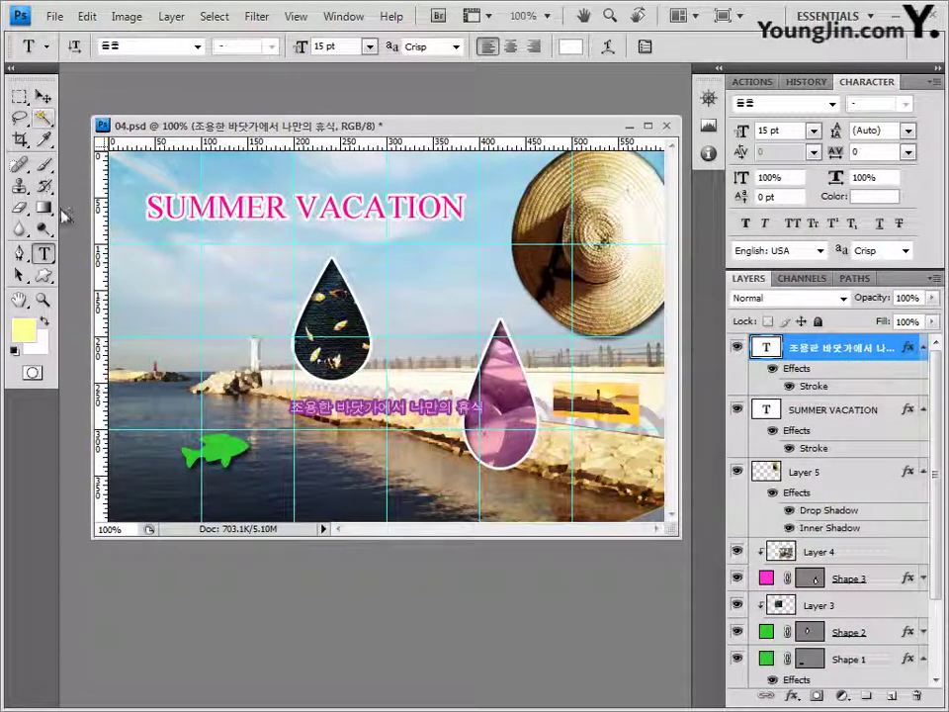
# Step: Warp the 조용한 바닷가에서 나만의 휴식 text with a horizontal Arc style and a bend of -50%
pyautogui.click(608, 50)
pyautogui.moveTo(718, 358); pyautogui.dragTo(704, 293)
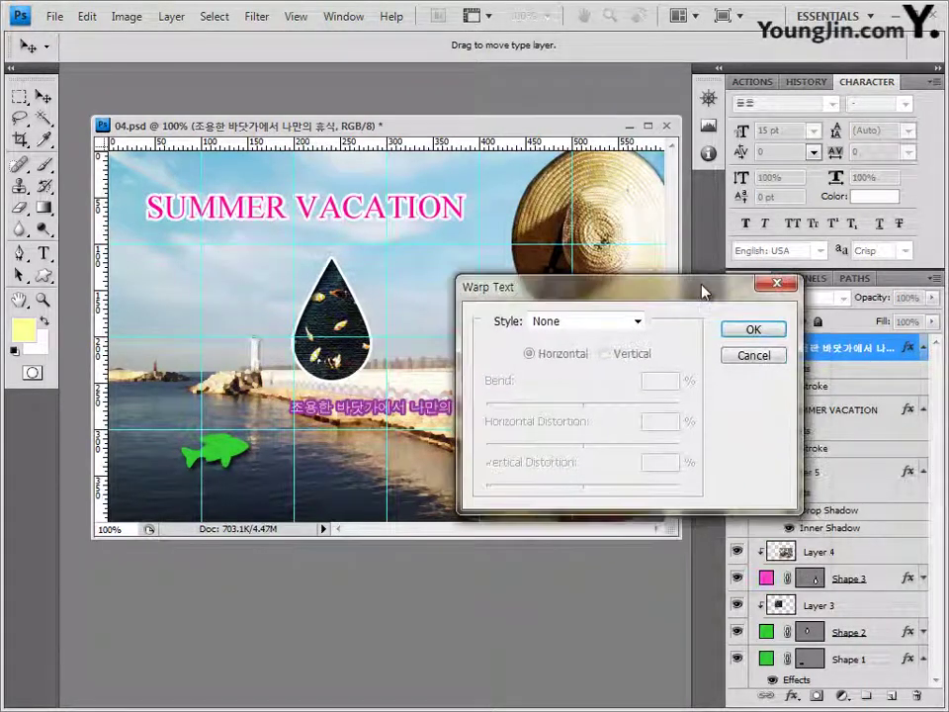
pyautogui.click(582, 323)
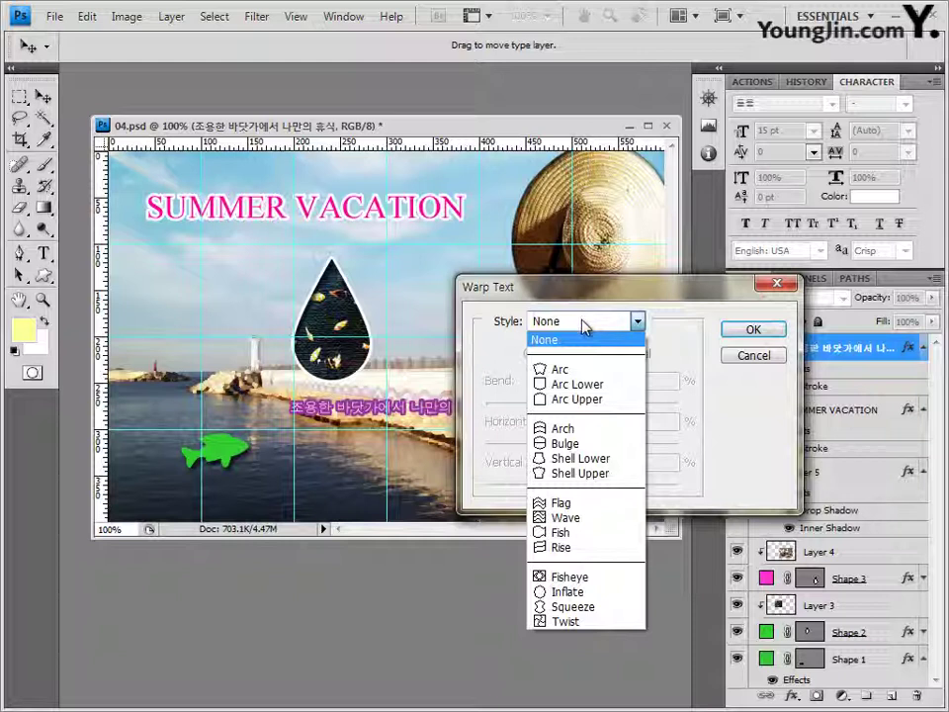
pyautogui.click(550, 374)
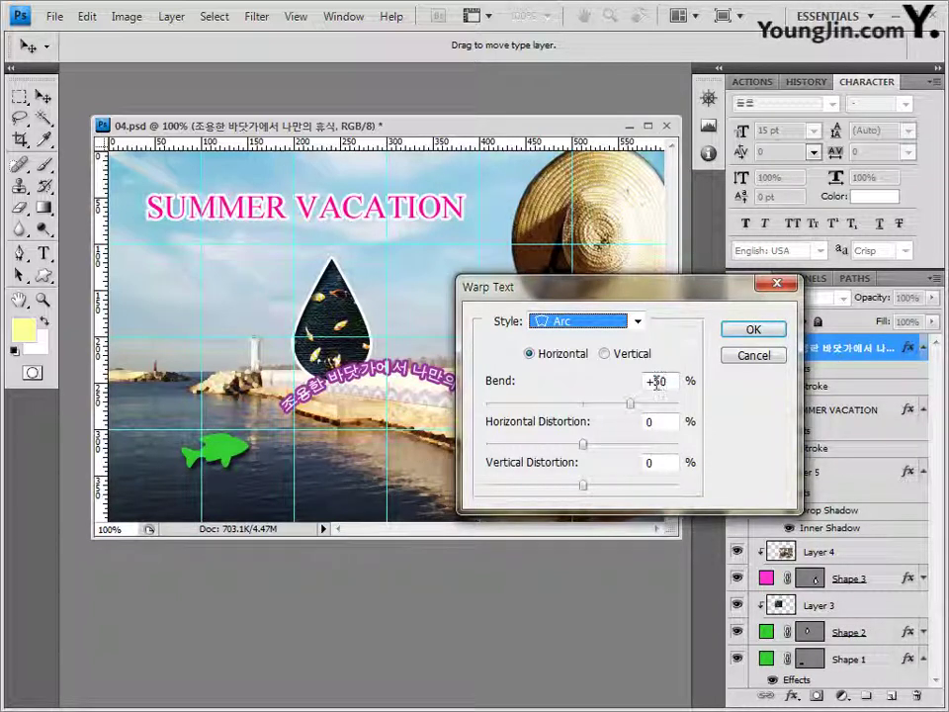
pyautogui.moveTo(652, 380); pyautogui.dragTo(646, 381)
pyautogui.write('-')
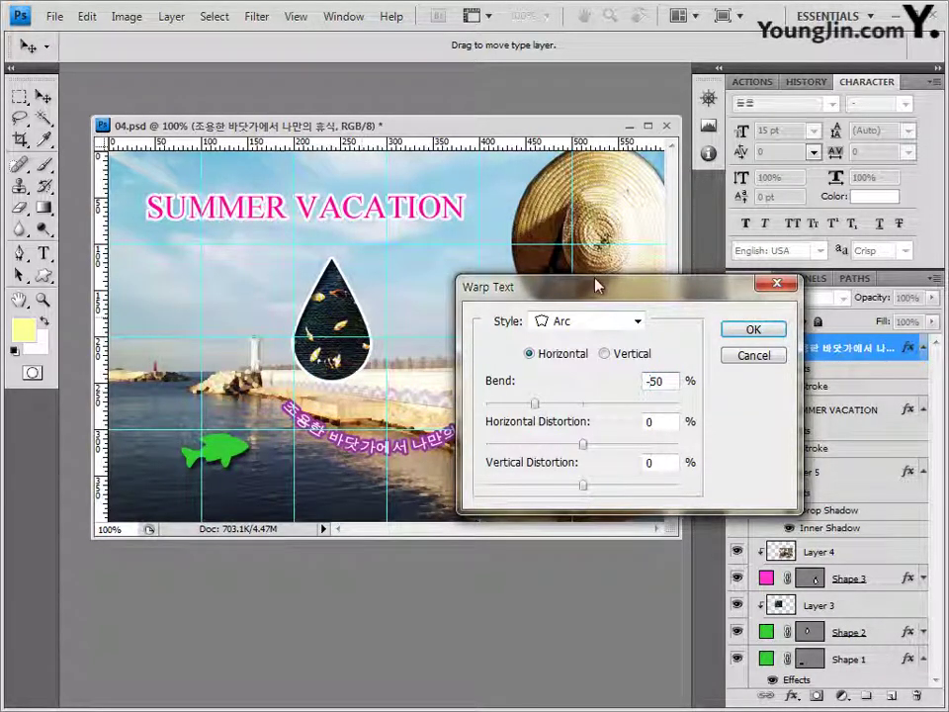
pyautogui.moveTo(629, 285); pyautogui.dragTo(696, 270)
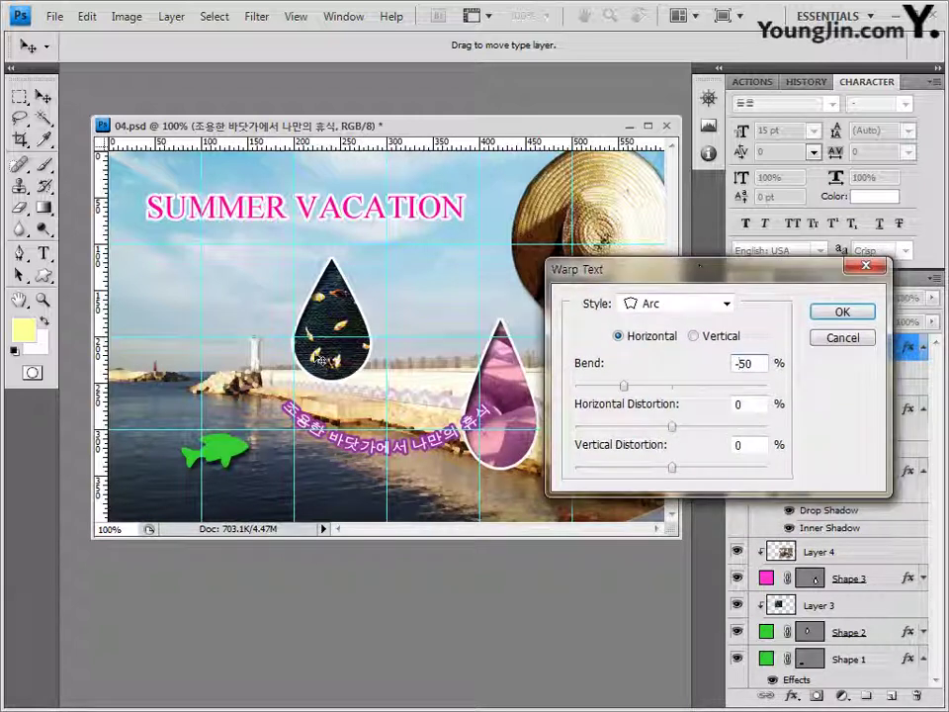
pyautogui.click(866, 315)
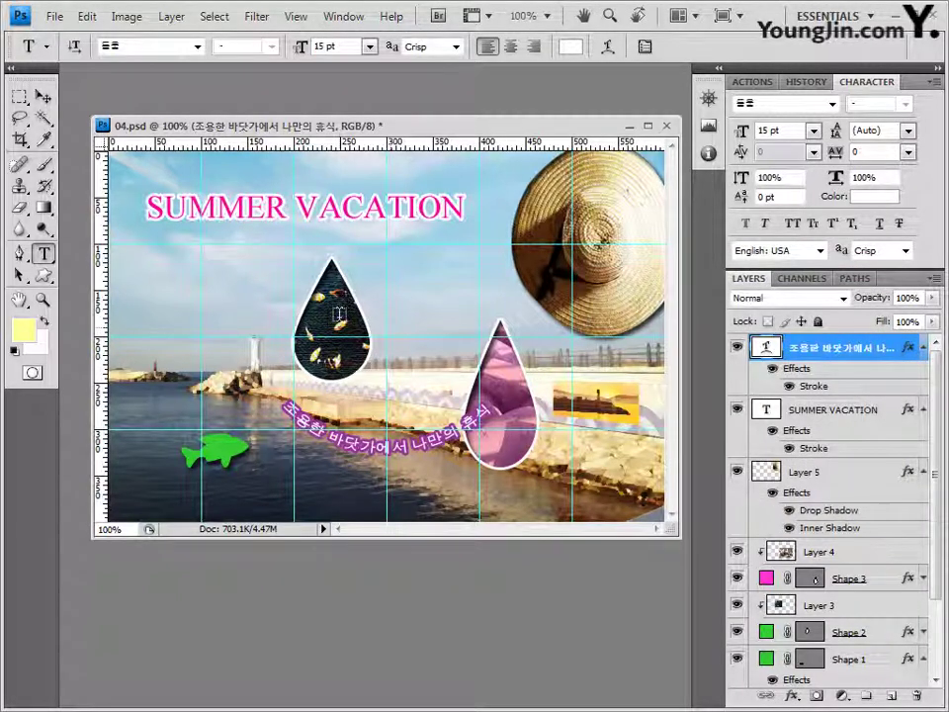
# Step: Move the curved text up and left so it wraps under the dark fish droplet
pyautogui.click(43, 96)
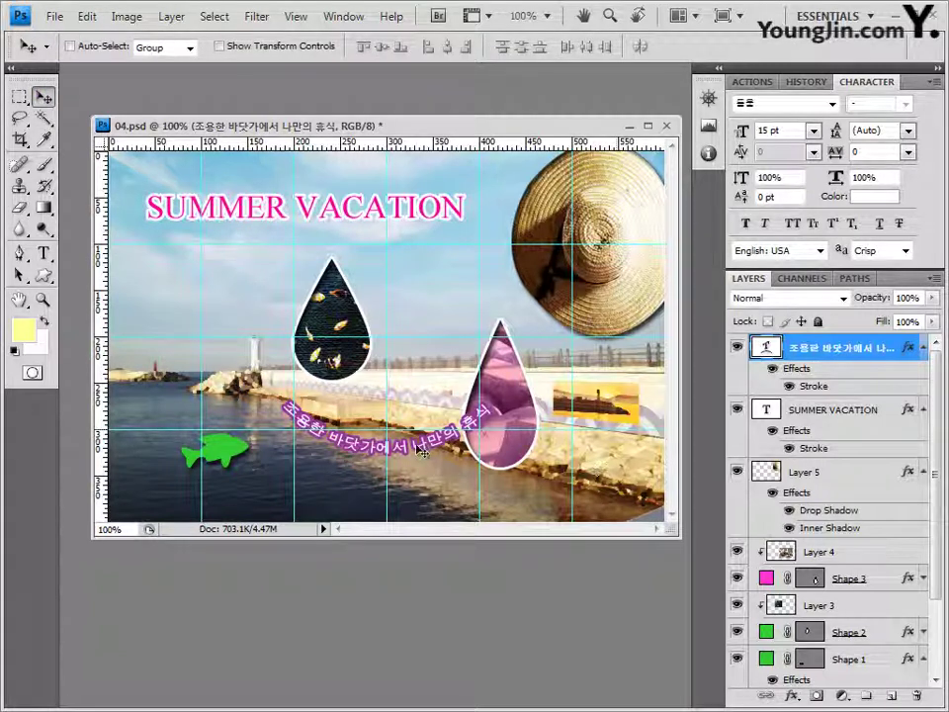
pyautogui.moveTo(424, 444); pyautogui.dragTo(368, 422)
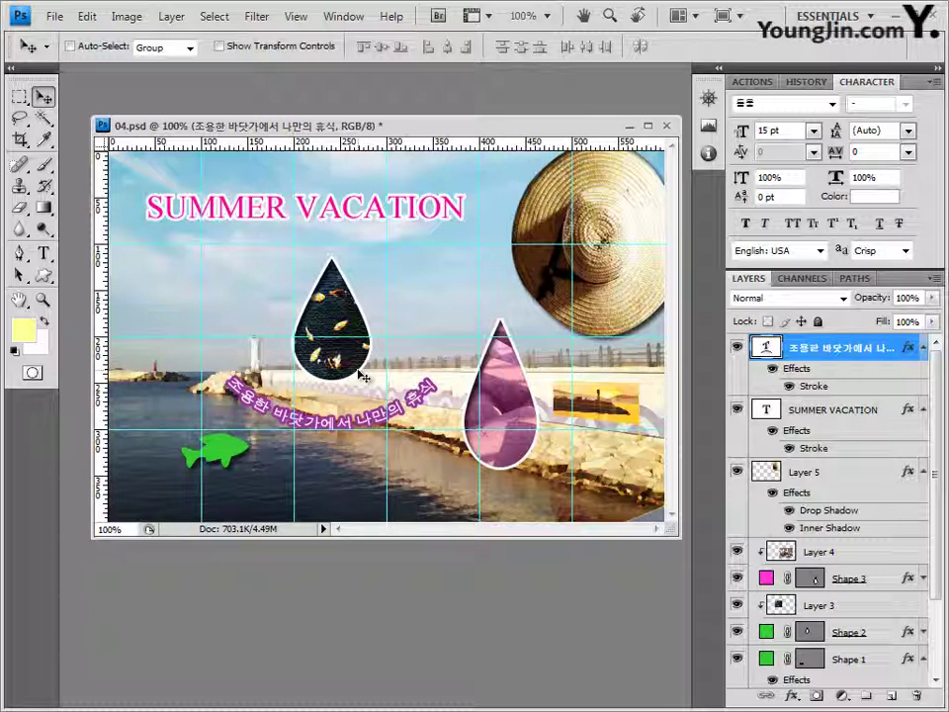
pyautogui.moveTo(364, 378); pyautogui.dragTo(358, 376)
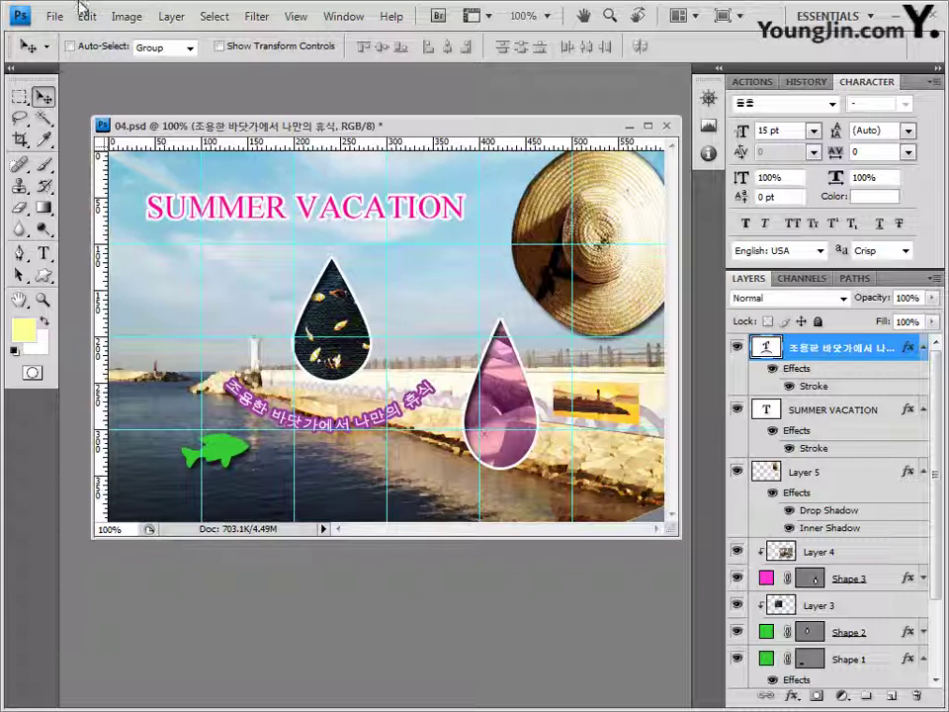
# Step: Start another text line in the sky below the SUMMER VACATION title at 17 pt
pyautogui.click(42, 253)
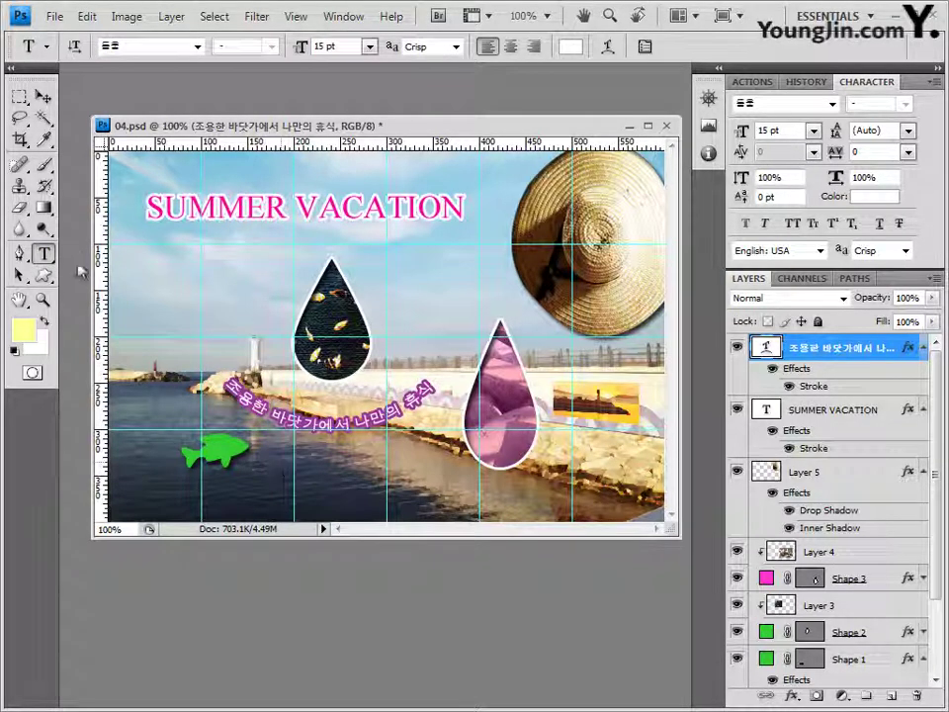
pyautogui.click(144, 271)
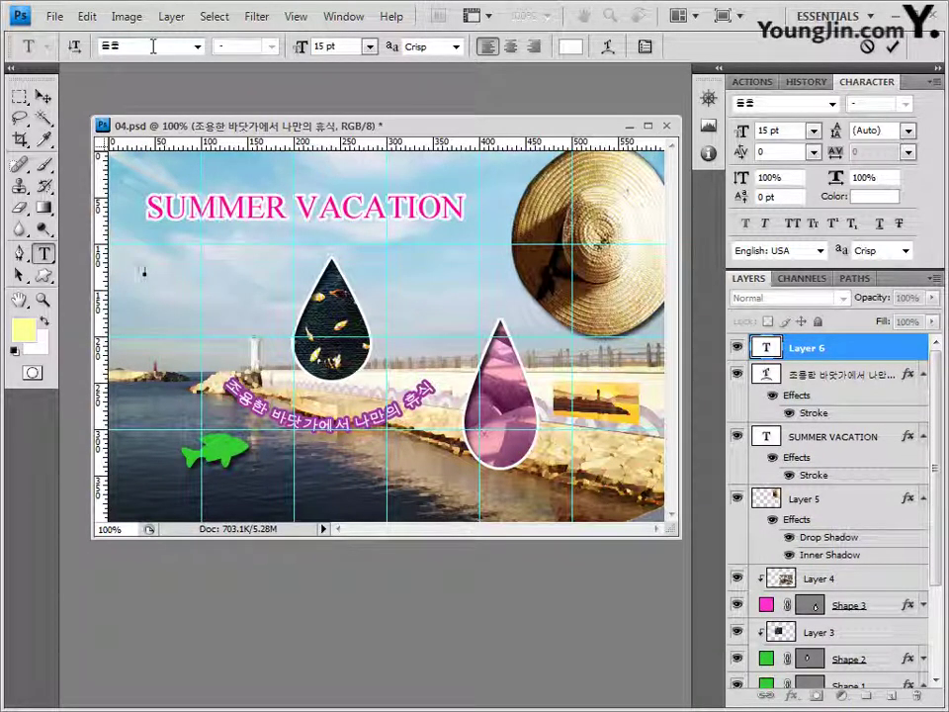
pyautogui.doubleClick(326, 46)
pyautogui.write('17')
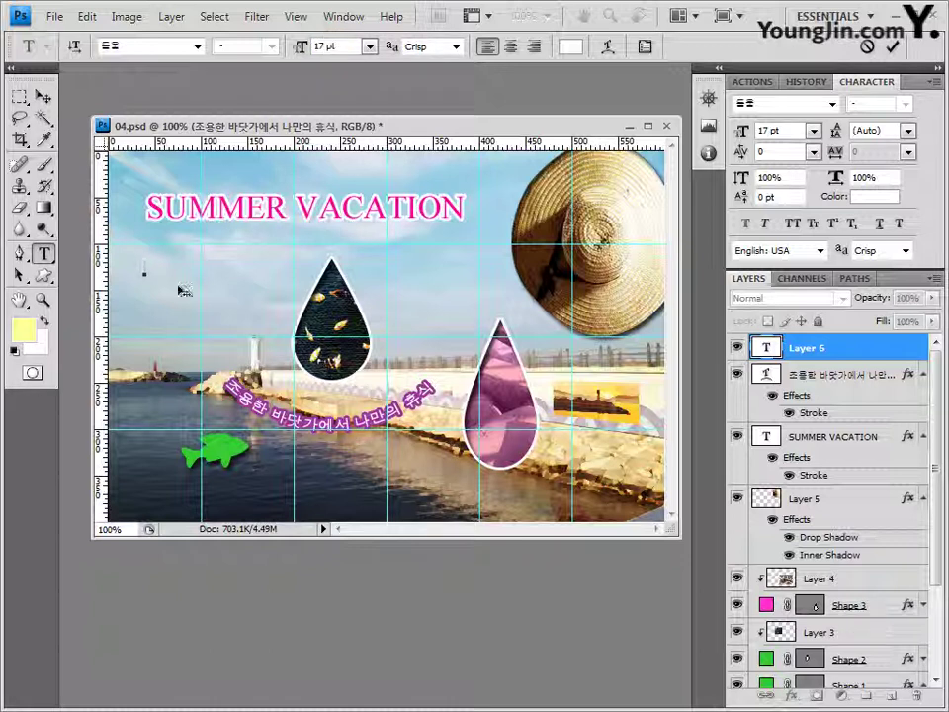
# Step: Enter 가족, 친구, 연인과 함께 in the color #e50036 and move the line up directly beneath the SUMMER VACATION title
pyautogui.click(570, 46)
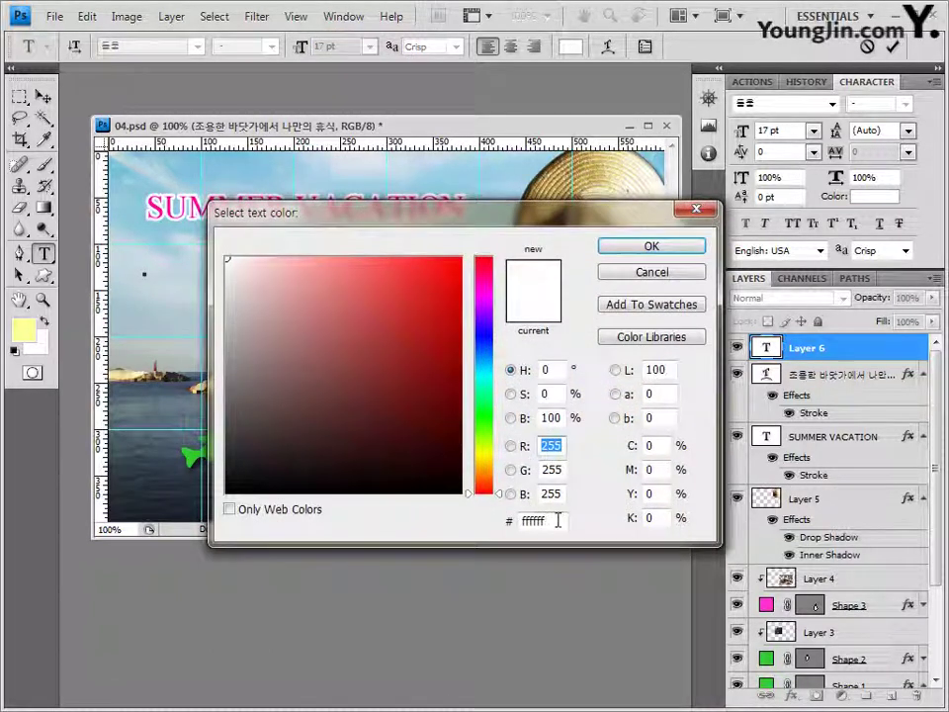
pyautogui.doubleClick(559, 522)
pyautogui.write('e')
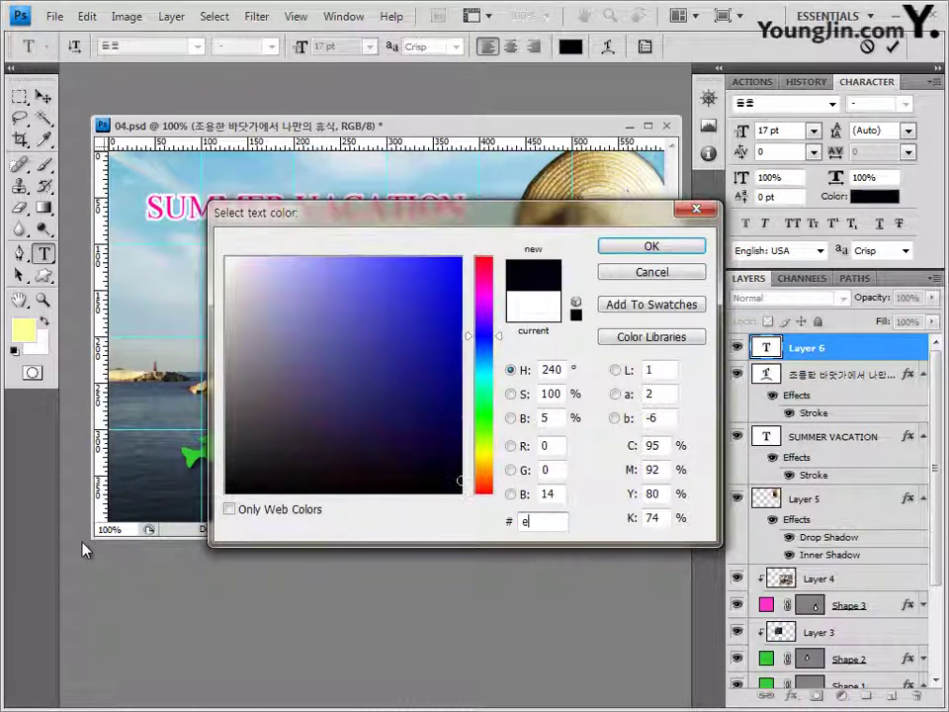
pyautogui.write('5')
pyautogui.write('0036')
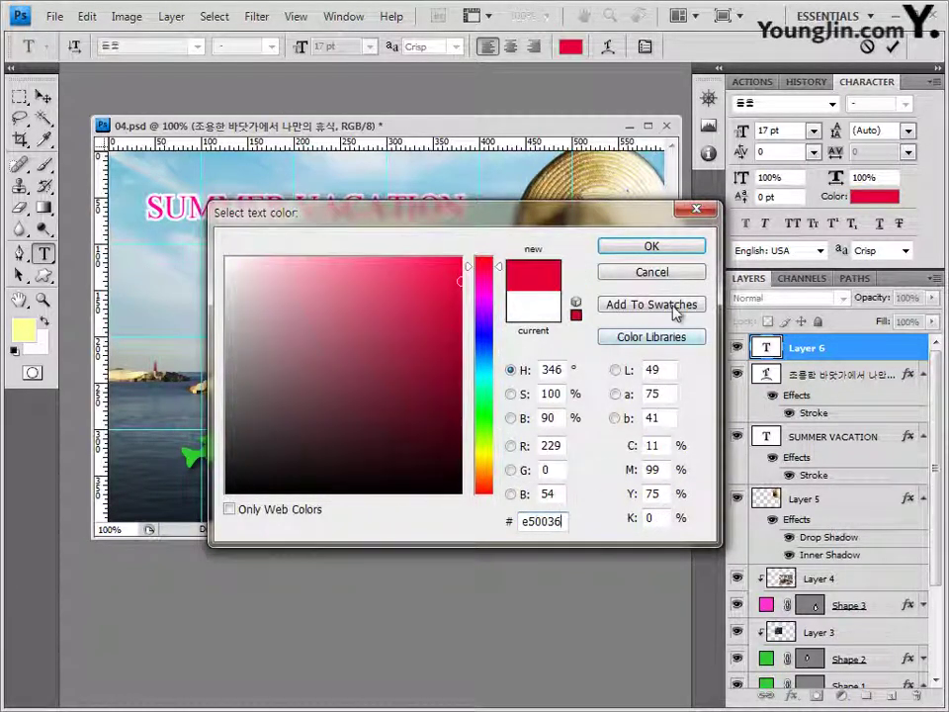
pyautogui.click(662, 251)
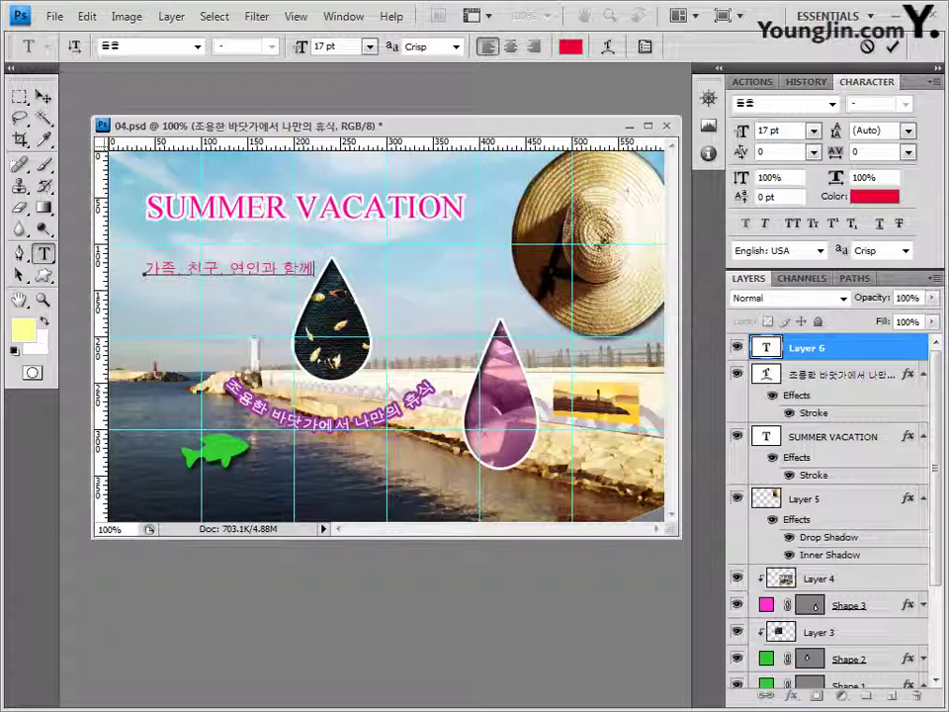
pyautogui.click(44, 96)
pyautogui.moveTo(260, 284); pyautogui.dragTo(253, 253)
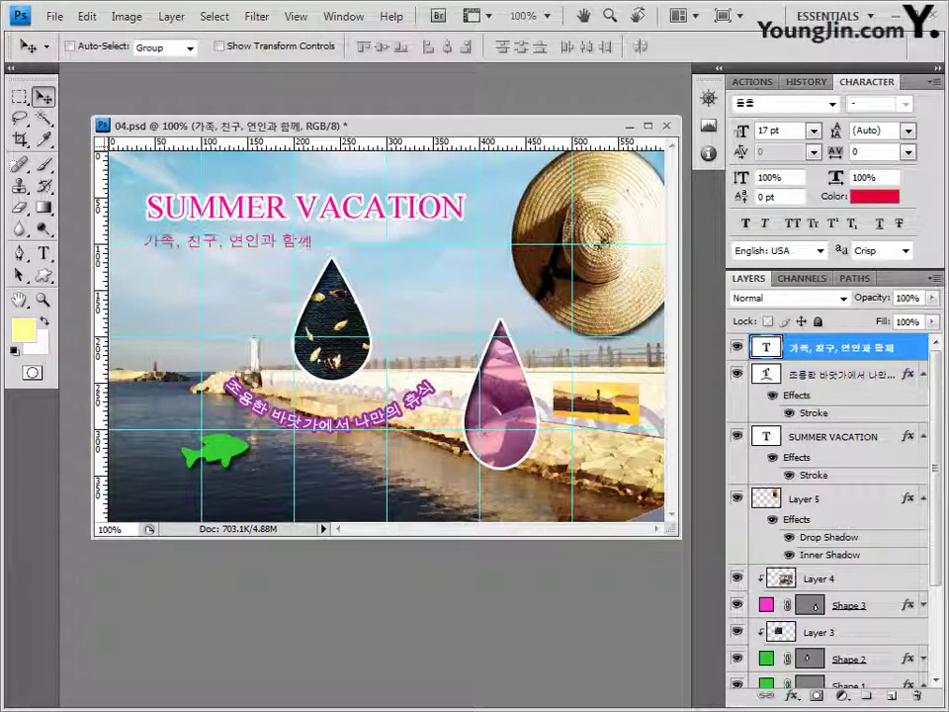
# Step: Save the finished composition in 04.psd, accepting the Photoshop format options
pyautogui.click(56, 16)
pyautogui.click(453, 131)
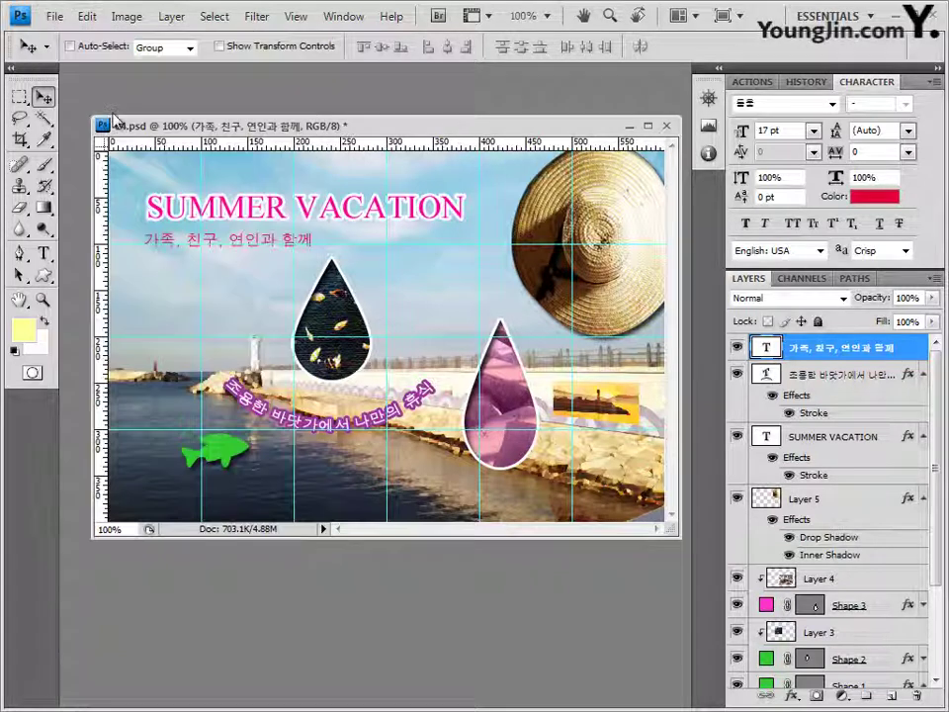
pyautogui.click(55, 15)
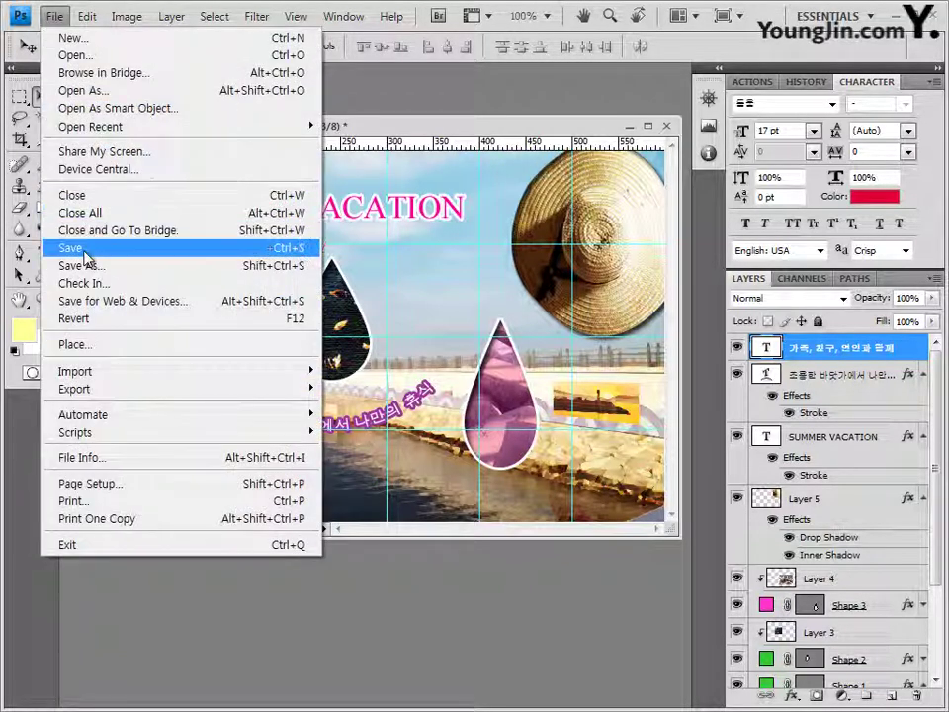
pyautogui.click(84, 248)
pyautogui.click(644, 226)
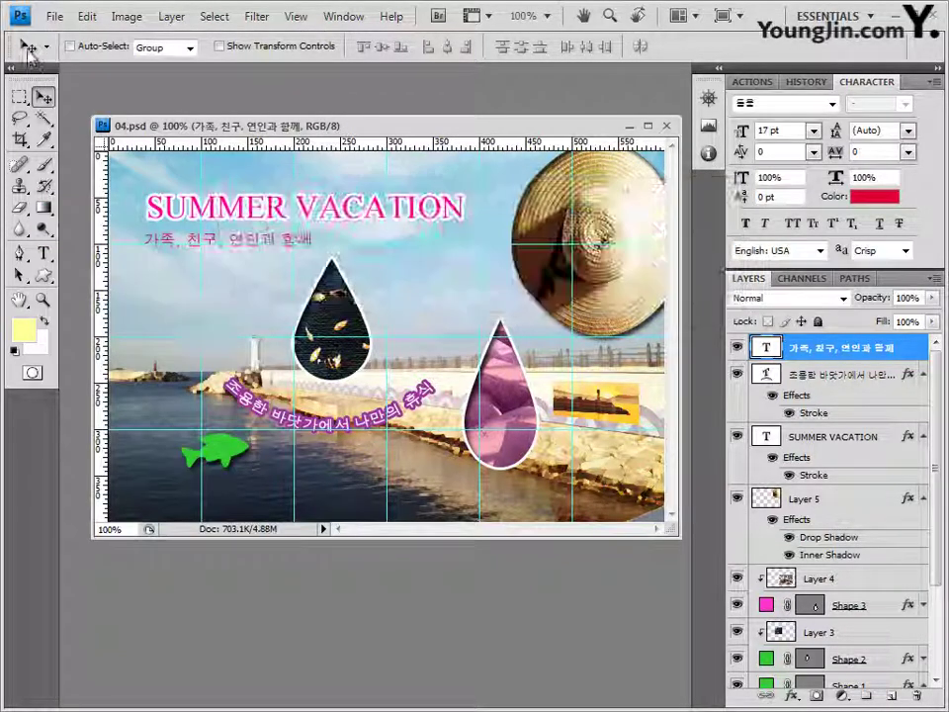
# Step: Save a JPEG copy in the GTQ folder at quality 12, named with the exam number, candidate's name and the ending -04.jpg
pyautogui.click(55, 16)
pyautogui.click(442, 327)
pyautogui.hotkey('ctrl', 'shift', 's')
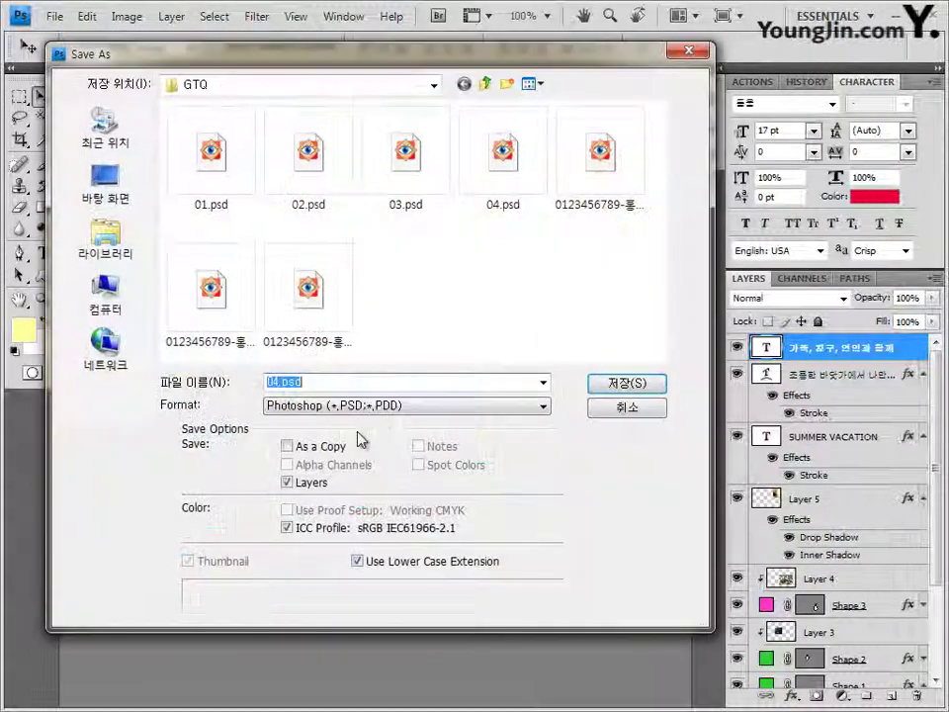
pyautogui.click(434, 407)
pyautogui.click(425, 510)
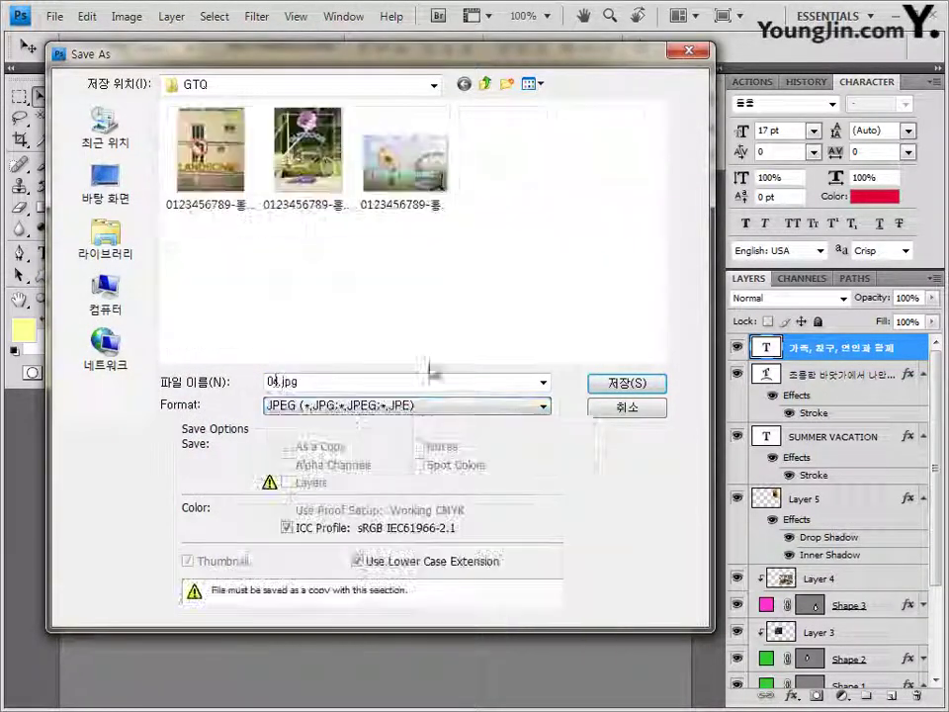
pyautogui.click(440, 222)
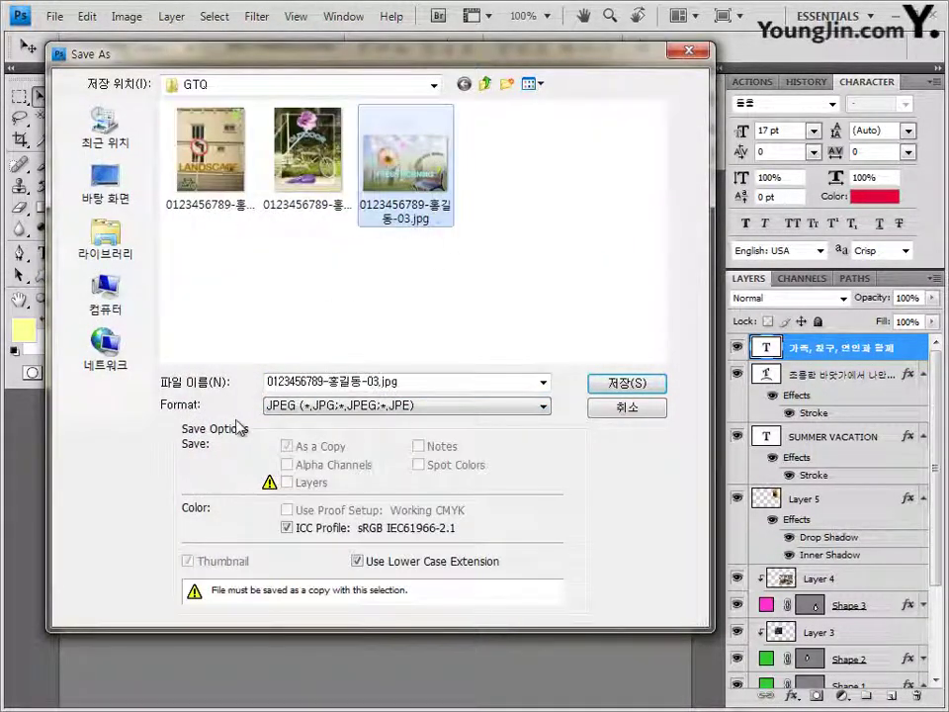
pyautogui.click(373, 381)
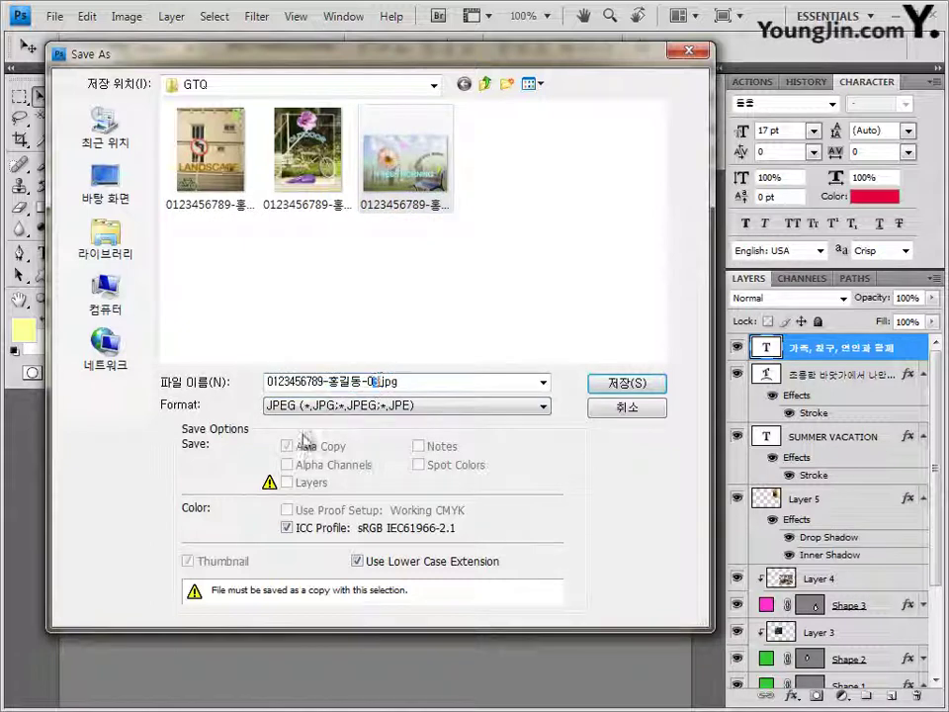
pyautogui.press('Return')
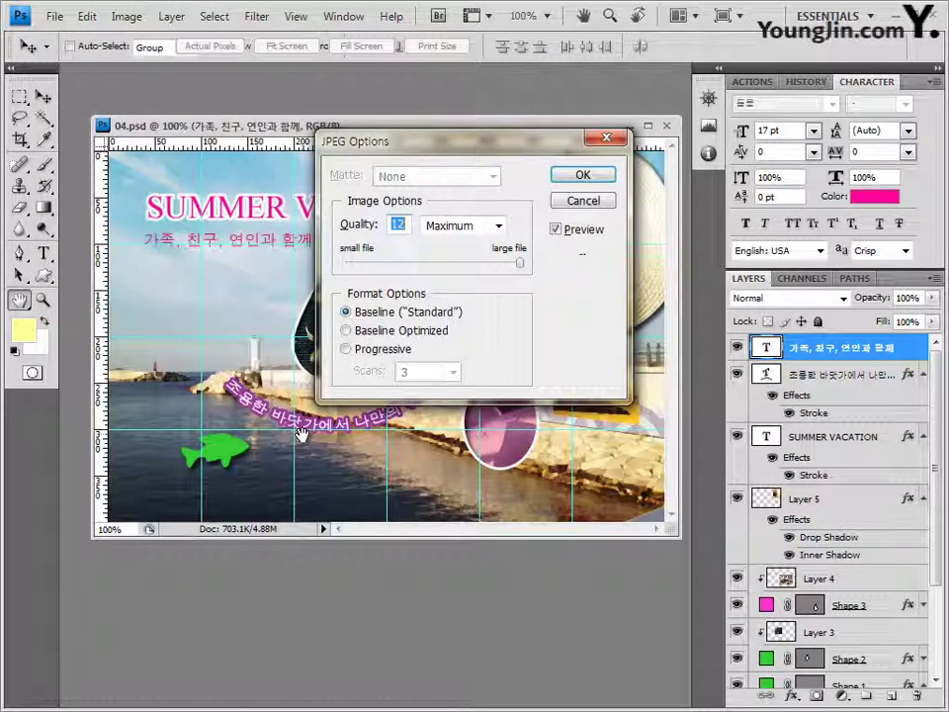
pyautogui.press('Return')
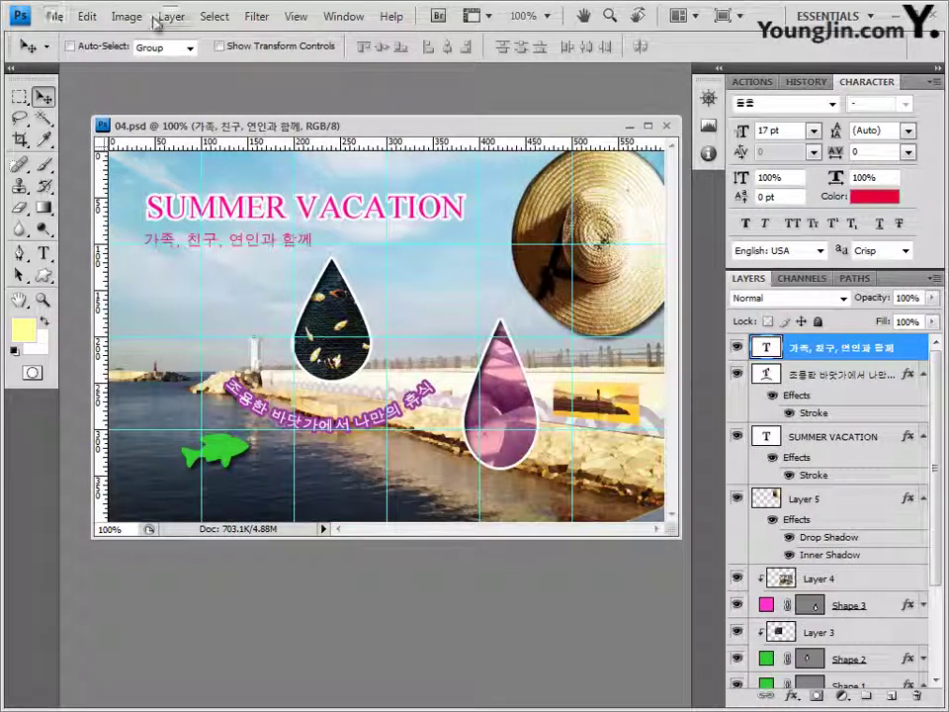
# Step: Resize the image to 60 × 40 pixels with constrained proportions
pyautogui.click(128, 16)
pyautogui.click(158, 153)
pyautogui.click(437, 257)
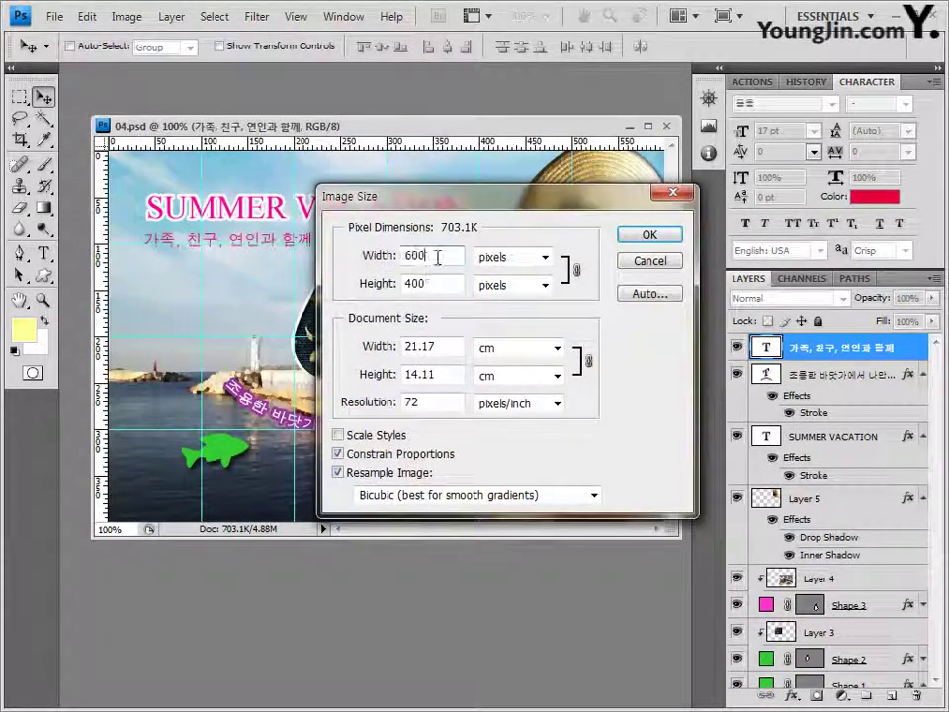
pyautogui.press('BackSpace')
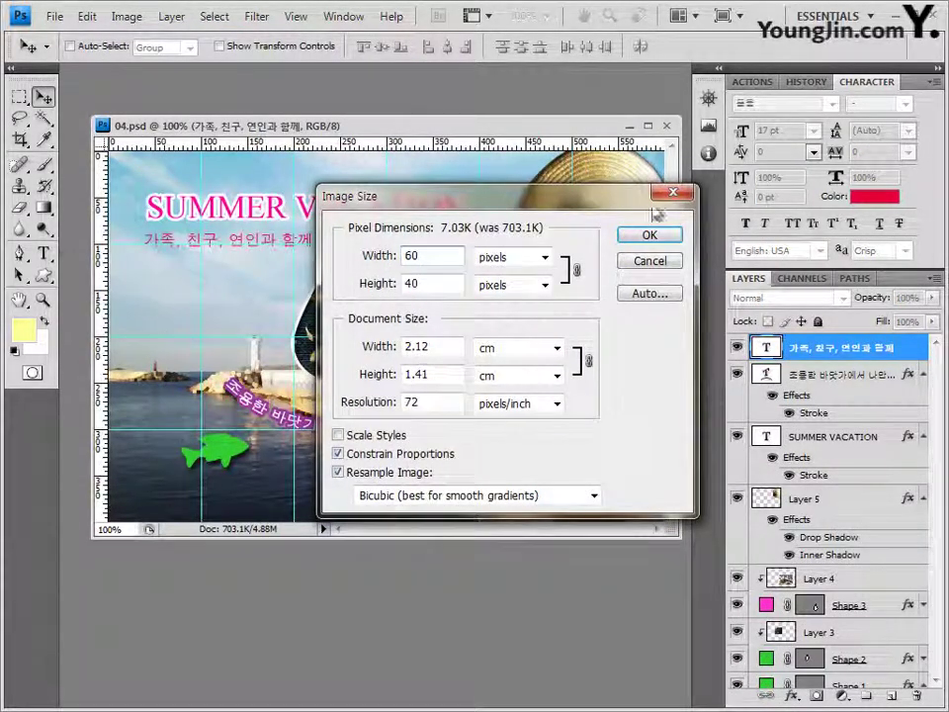
pyautogui.click(648, 238)
# Step: Save the reduced image as a Photoshop file named with the exam number, candidate's name and the ending -04.psd, and close it
pyautogui.click(62, 15)
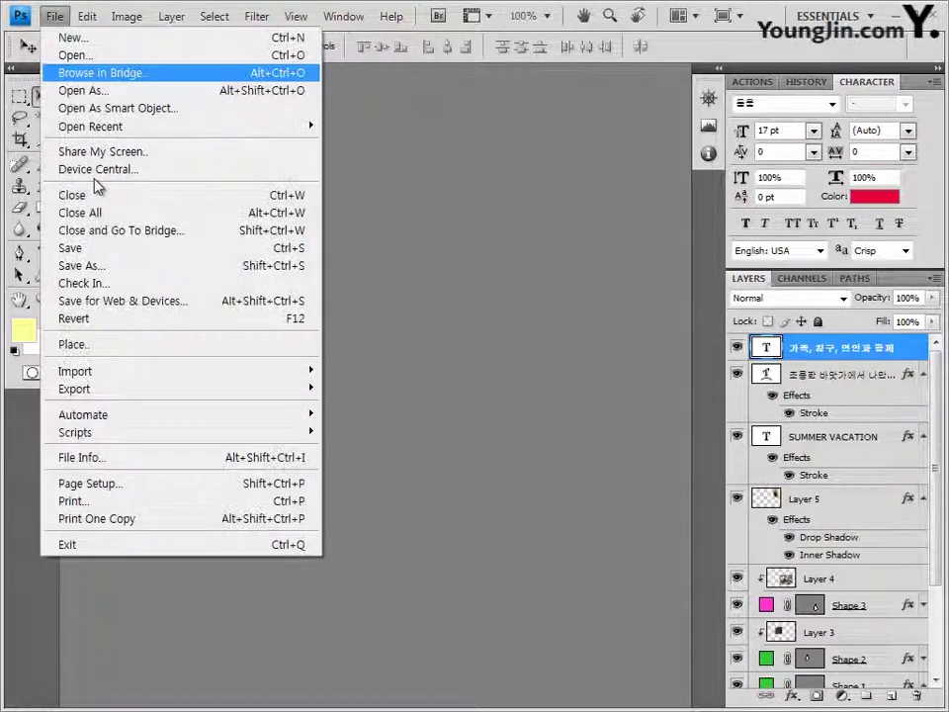
pyautogui.click(109, 267)
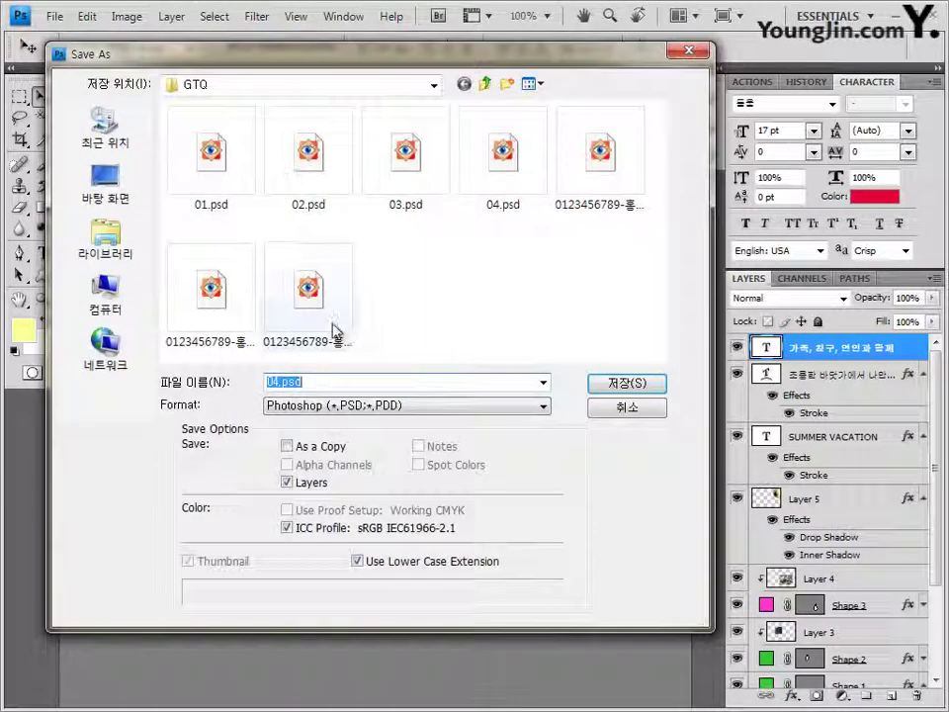
pyautogui.click(332, 328)
pyautogui.click(377, 380)
pyautogui.hotkey('shift', 'Right')
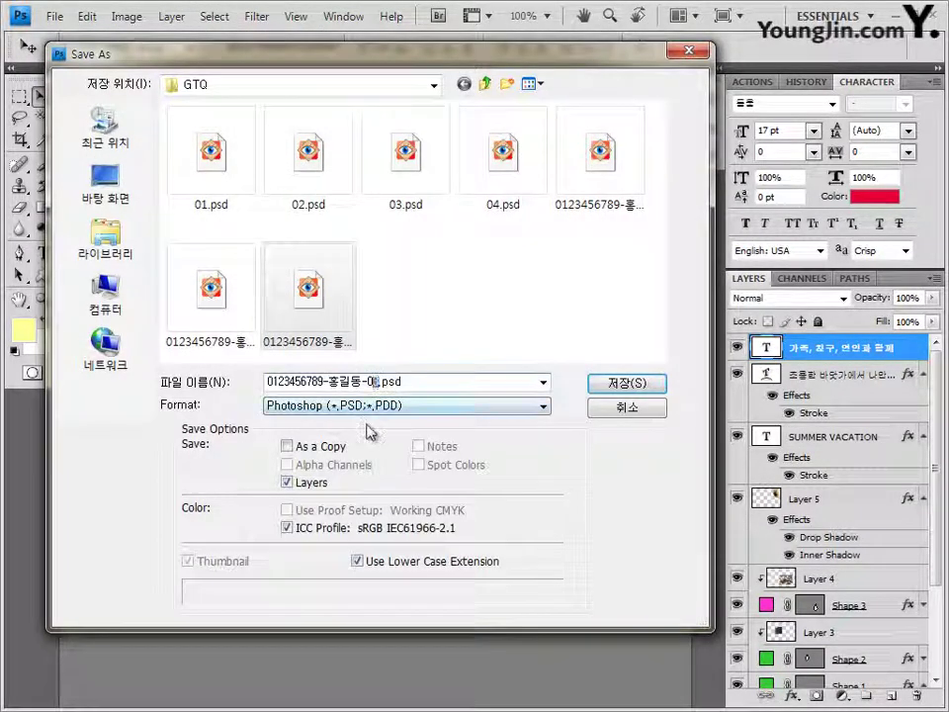
pyautogui.write('4')
pyautogui.press('Return')
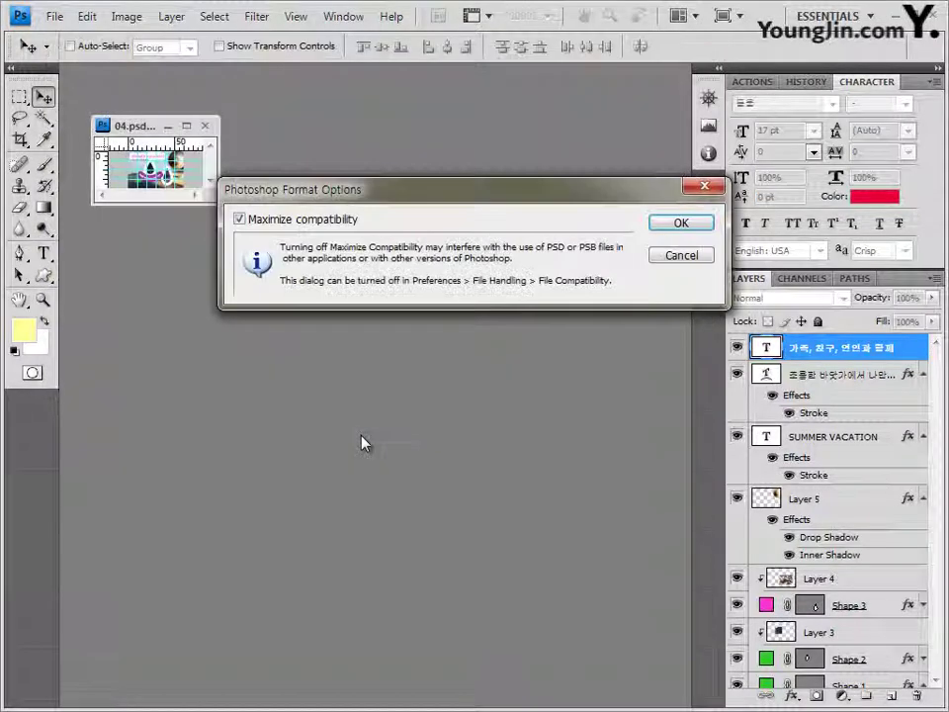
pyautogui.press('Return')
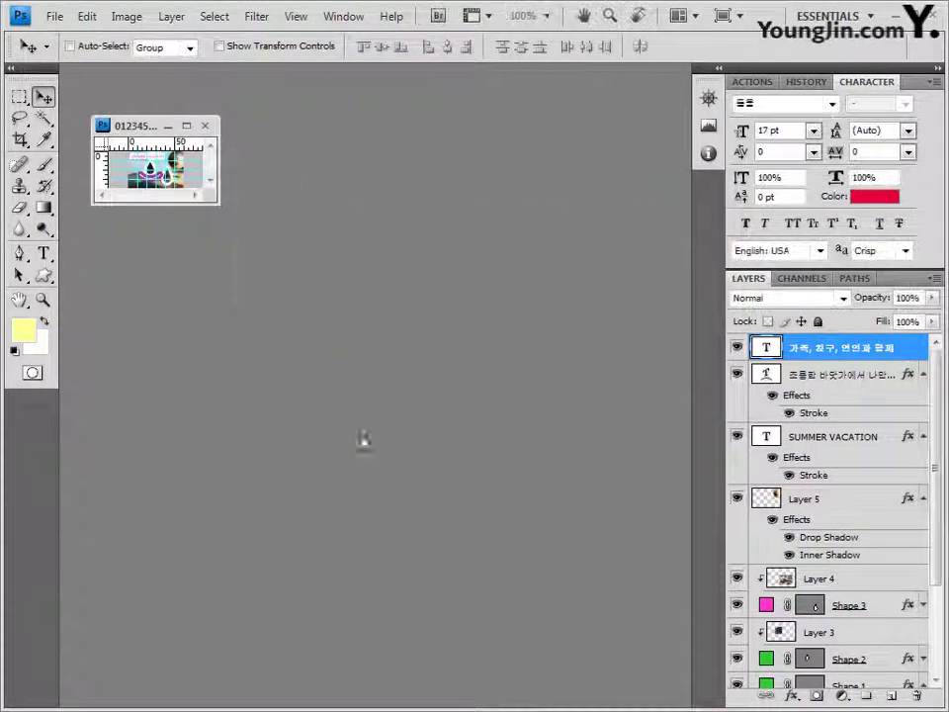
pyautogui.click(205, 124)
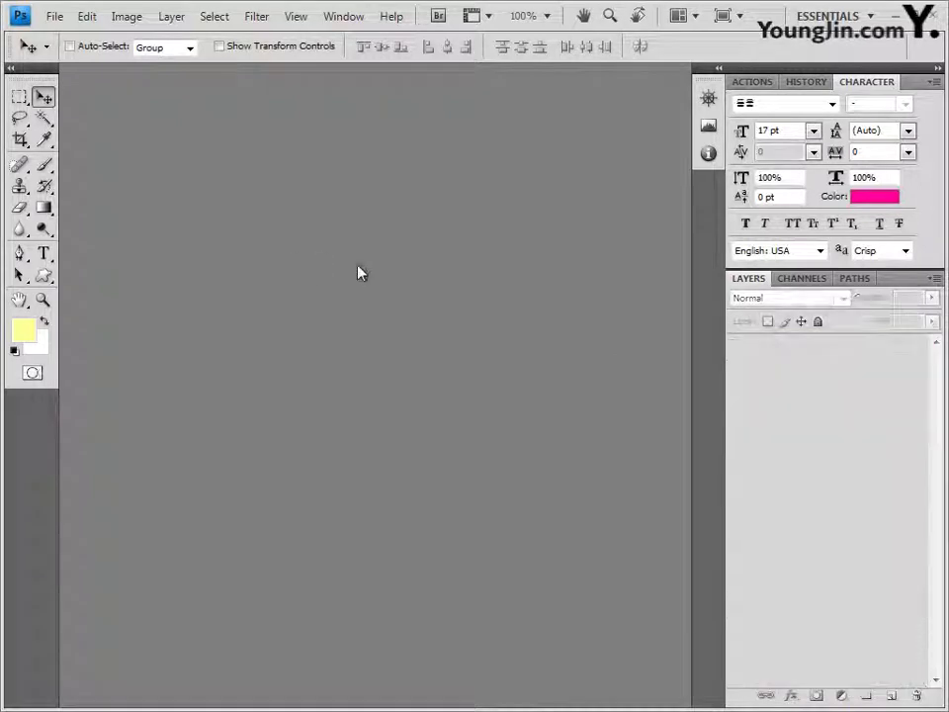
# Step: Browse the GTQ folder's files for opening in the details view, with the name column widened to show full file names
pyautogui.hotkey('ctrl', 'o')
pyautogui.click(549, 91)
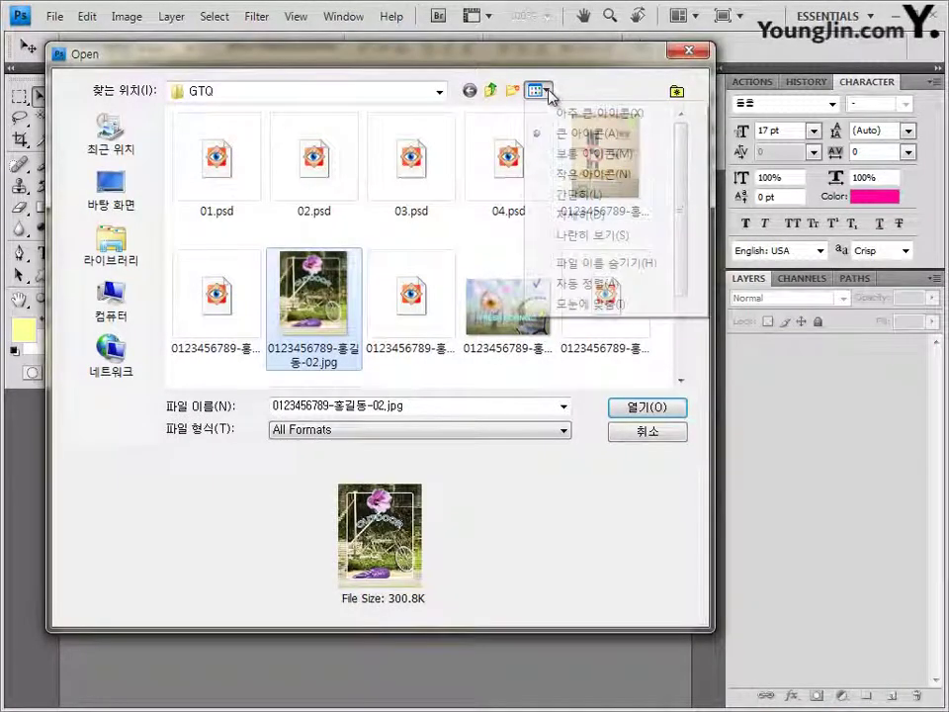
pyautogui.click(576, 215)
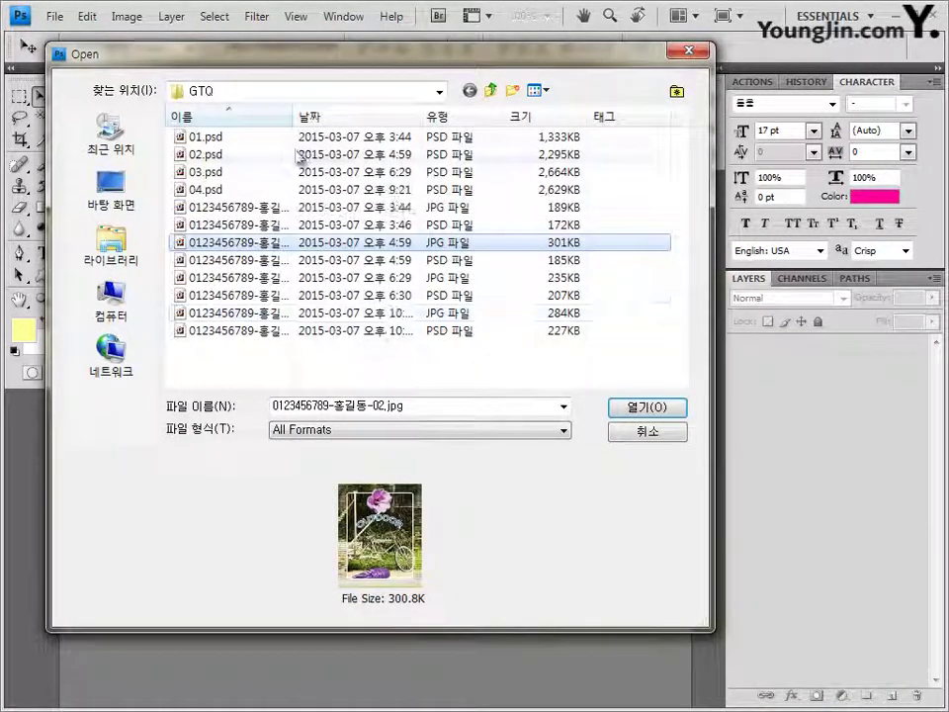
pyautogui.moveTo(294, 117); pyautogui.dragTo(363, 121)
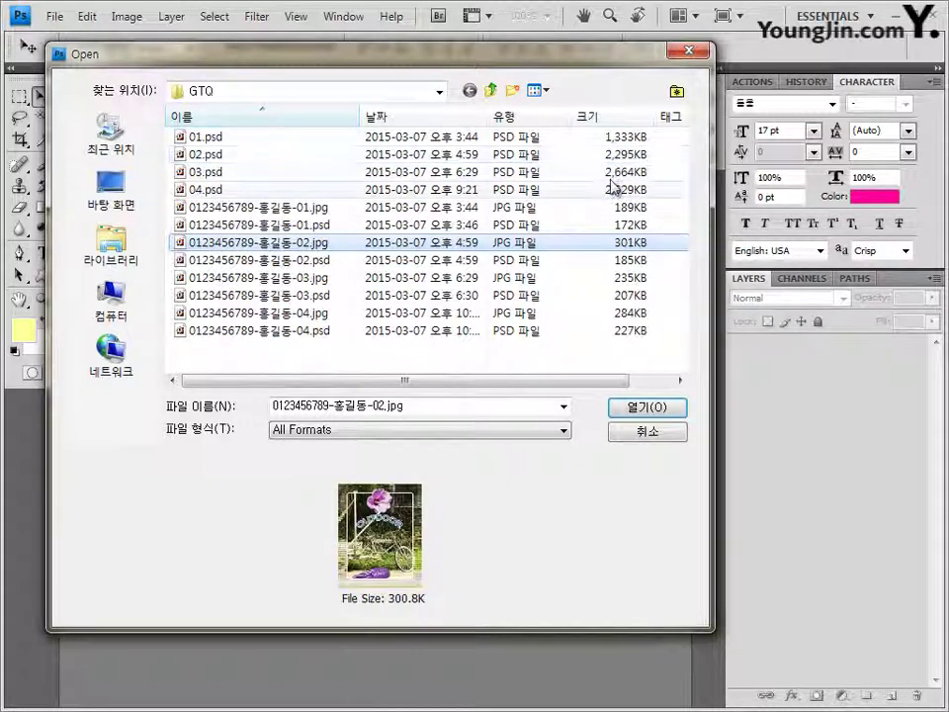
# Step: Check the previews and file sizes of the submission JPG files 01 to 04 and the submission PSD files 01 to 04
pyautogui.click(319, 209)
pyautogui.click(329, 243)
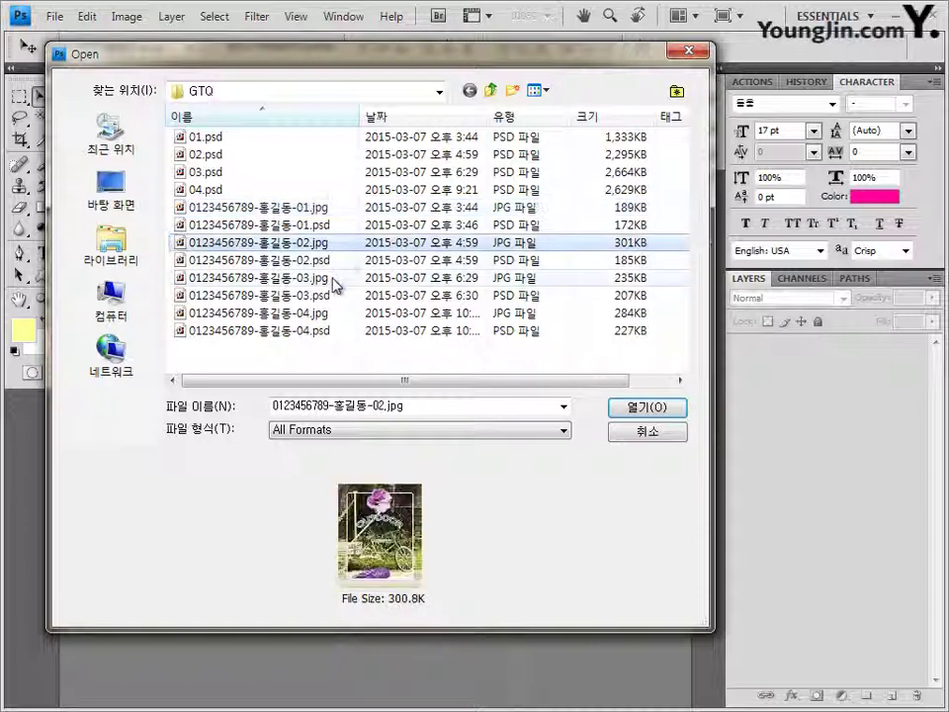
pyautogui.click(337, 279)
pyautogui.click(381, 312)
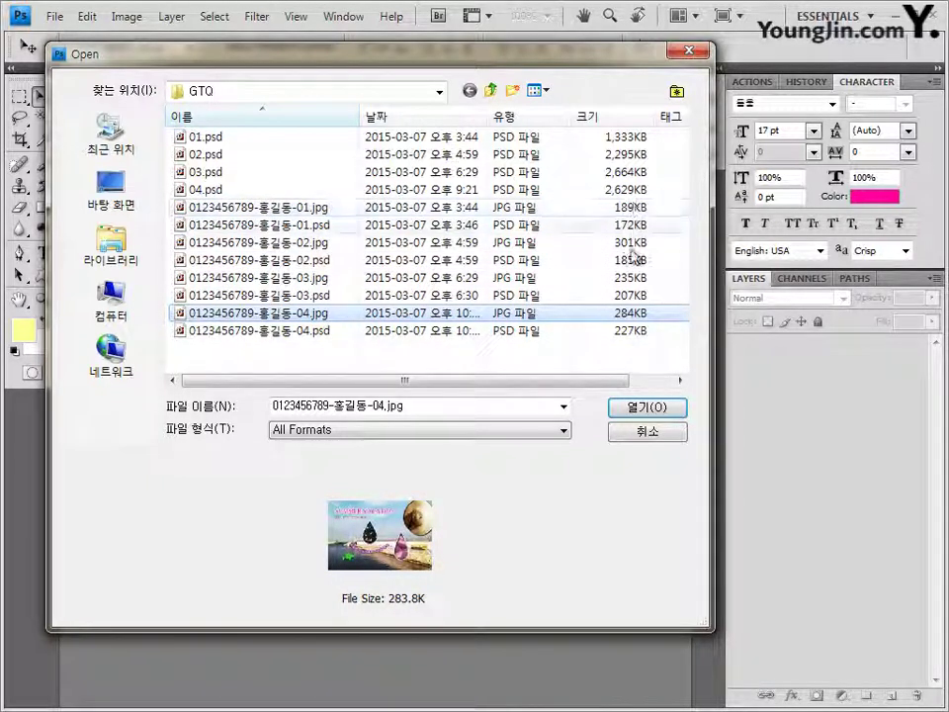
pyautogui.click(325, 225)
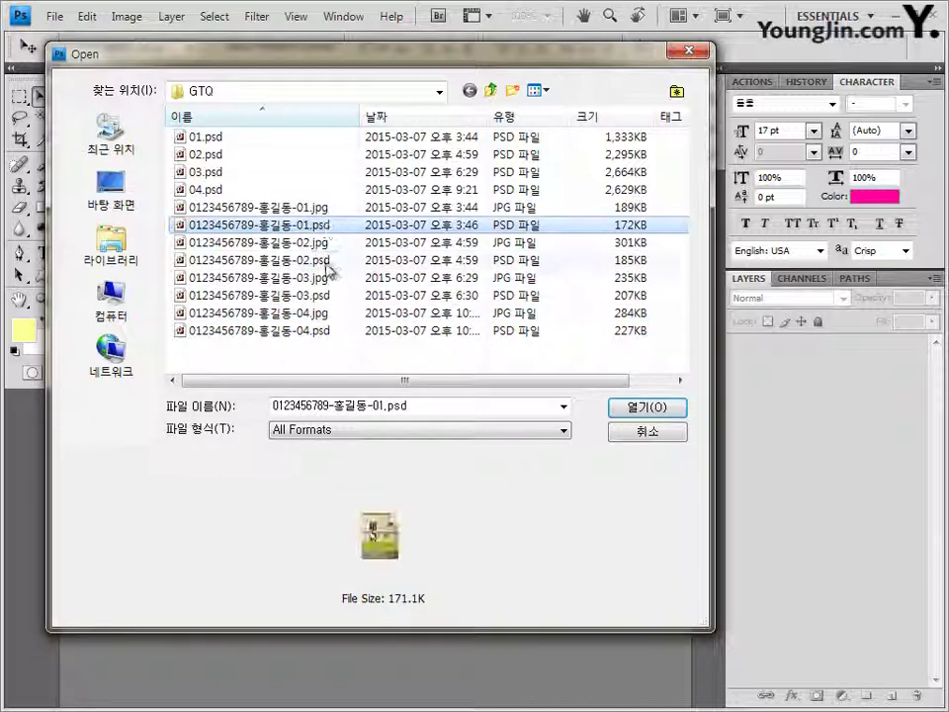
pyautogui.click(321, 260)
pyautogui.click(326, 295)
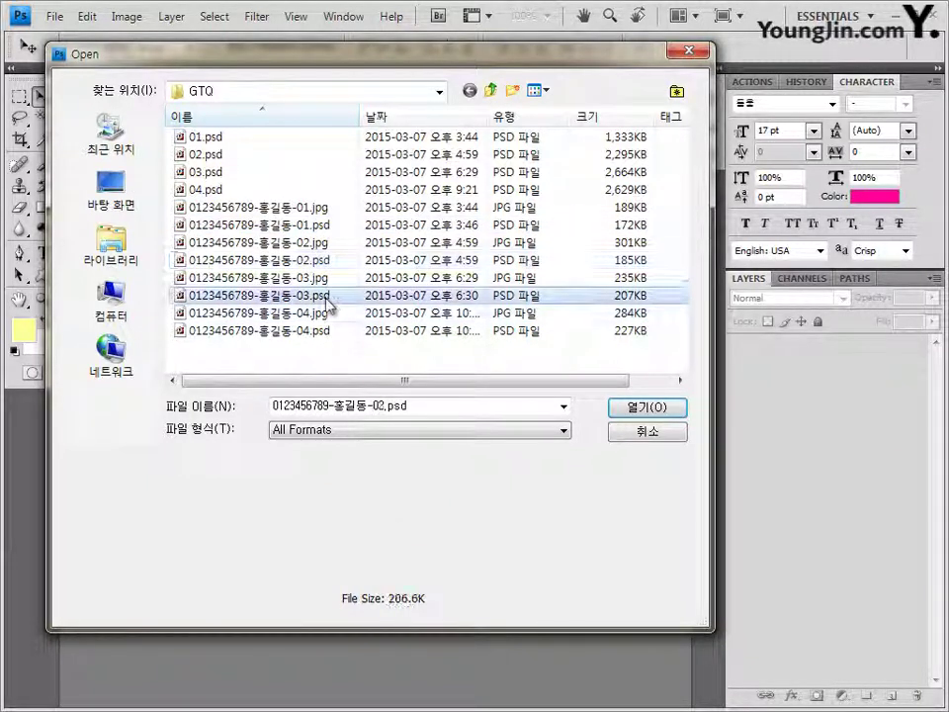
pyautogui.click(329, 332)
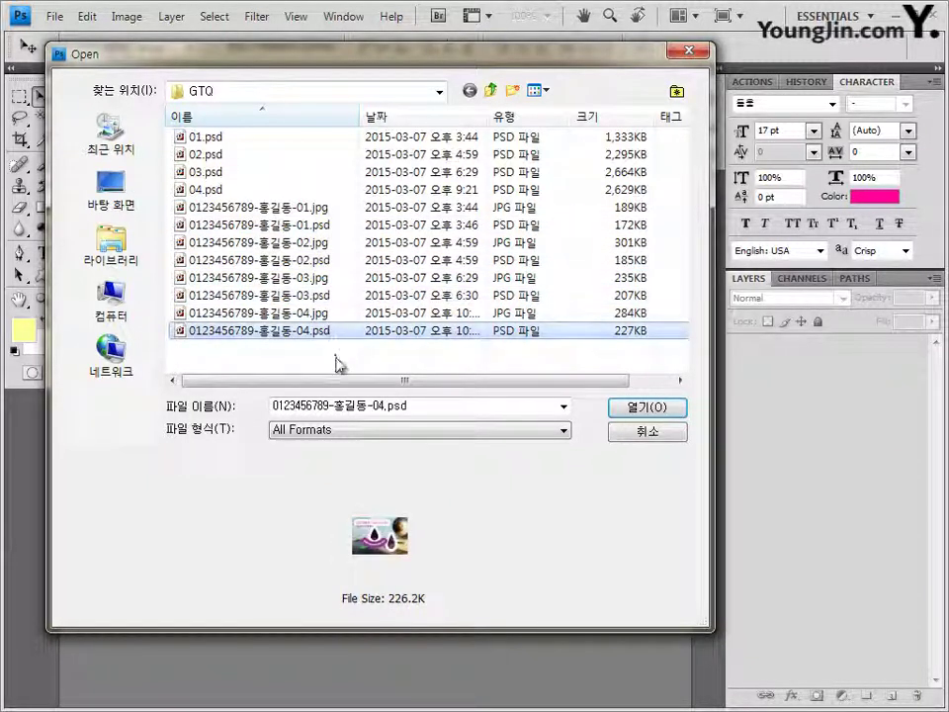
# Step: Compare the working files 01.psd and 03.psd with the submission files, and highlight all eight submission JPG and PSD files
pyautogui.moveTo(336, 356); pyautogui.dragTo(314, 209)
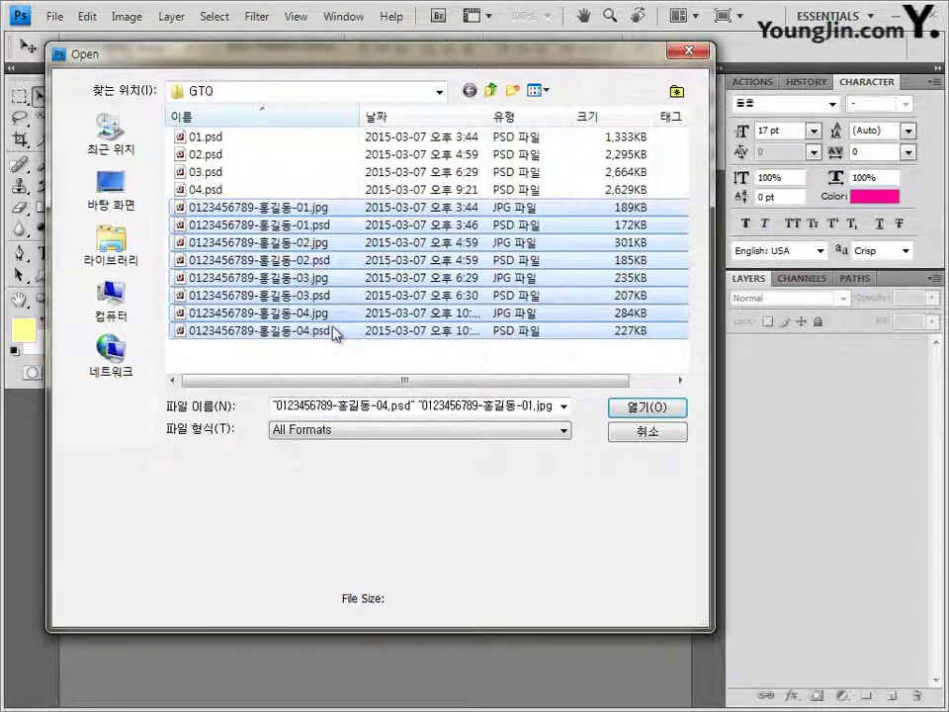
pyautogui.click(335, 296)
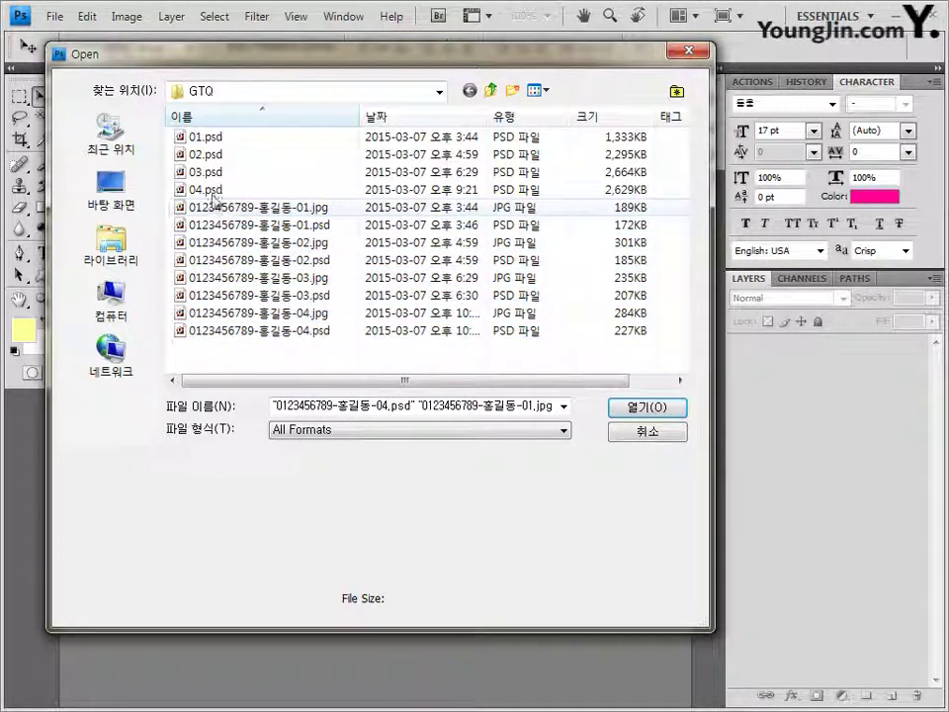
pyautogui.click(209, 136)
pyautogui.click(219, 173)
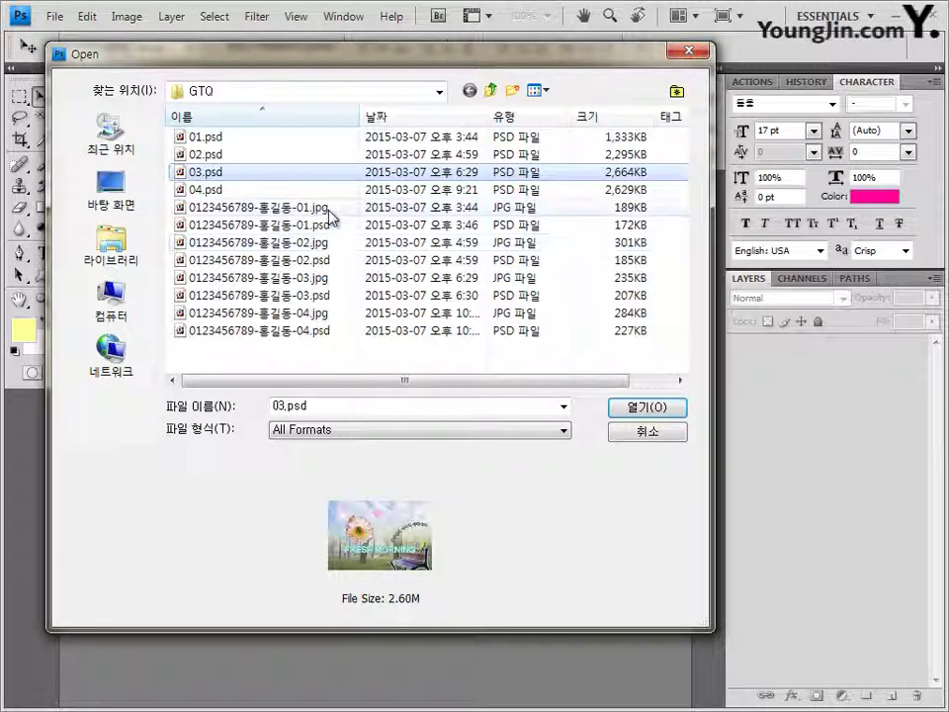
pyautogui.click(329, 208)
pyautogui.click(332, 224)
pyautogui.click(344, 299)
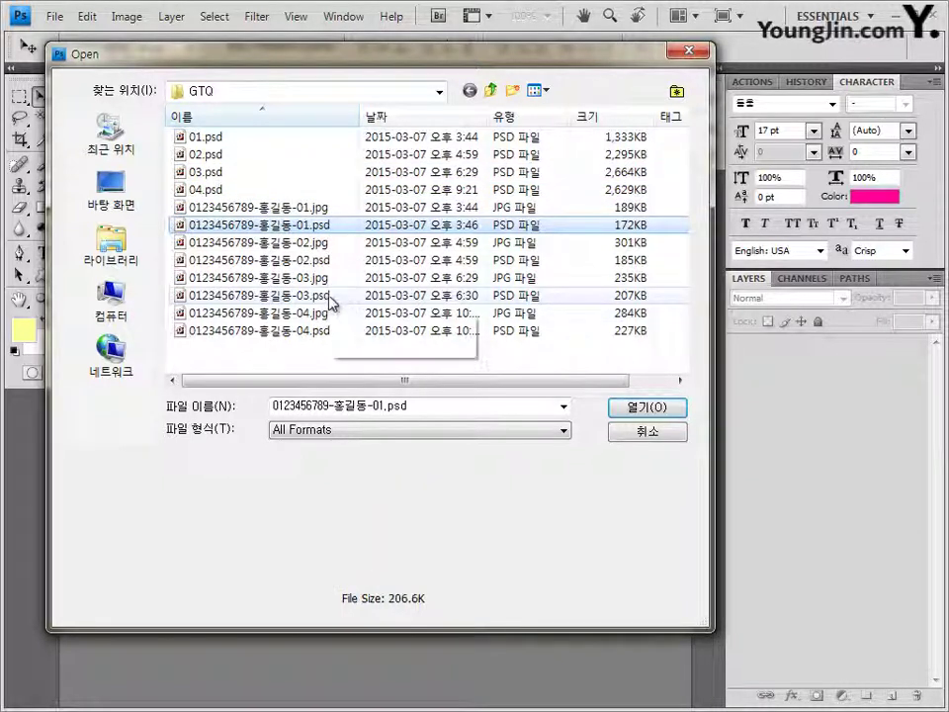
pyautogui.click(325, 279)
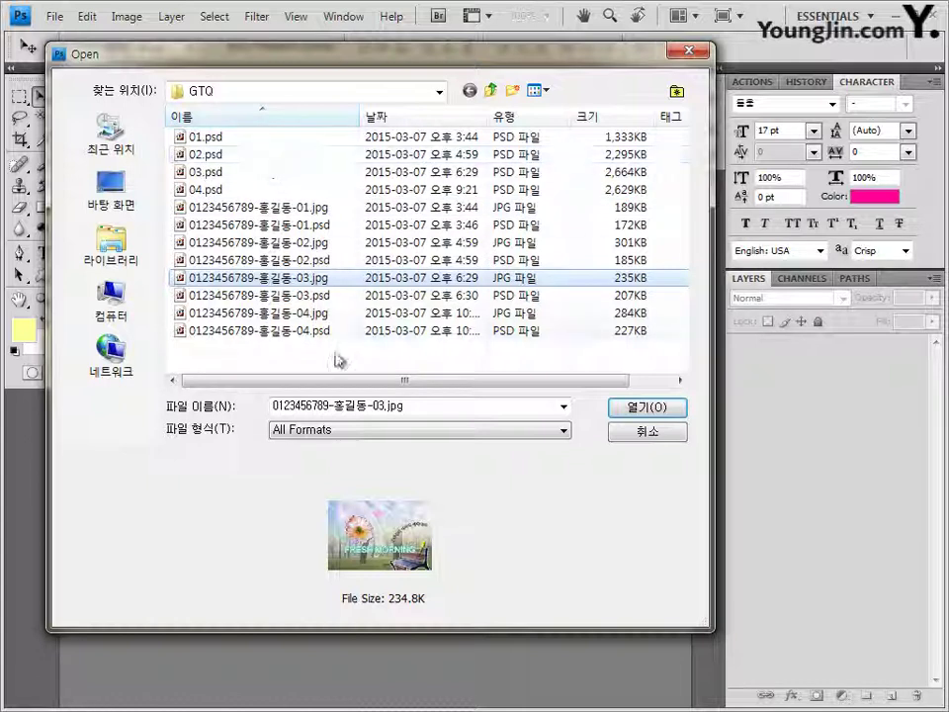
pyautogui.moveTo(340, 354); pyautogui.dragTo(240, 211)
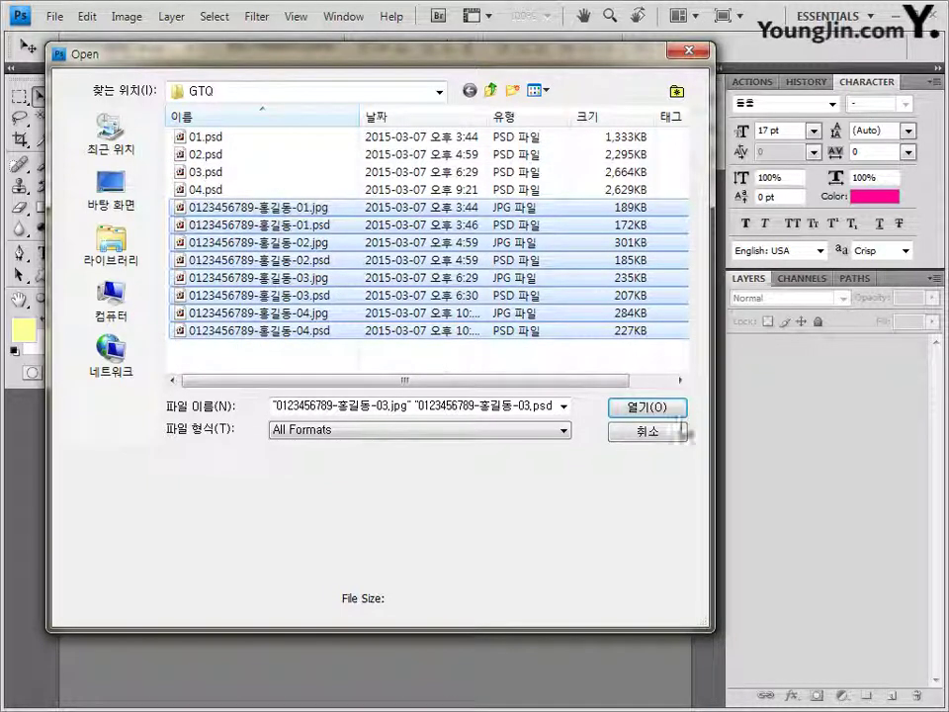